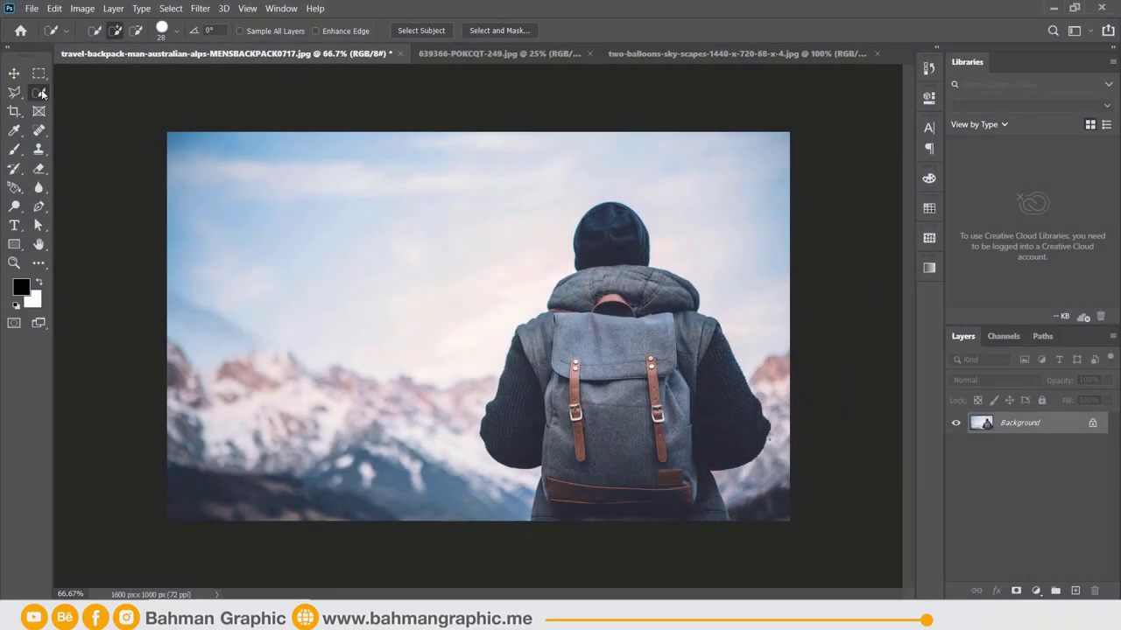
# Switch to the Quick Selection Tool (W) from the selection tools group.
pyautogui.rightClick(42, 94)
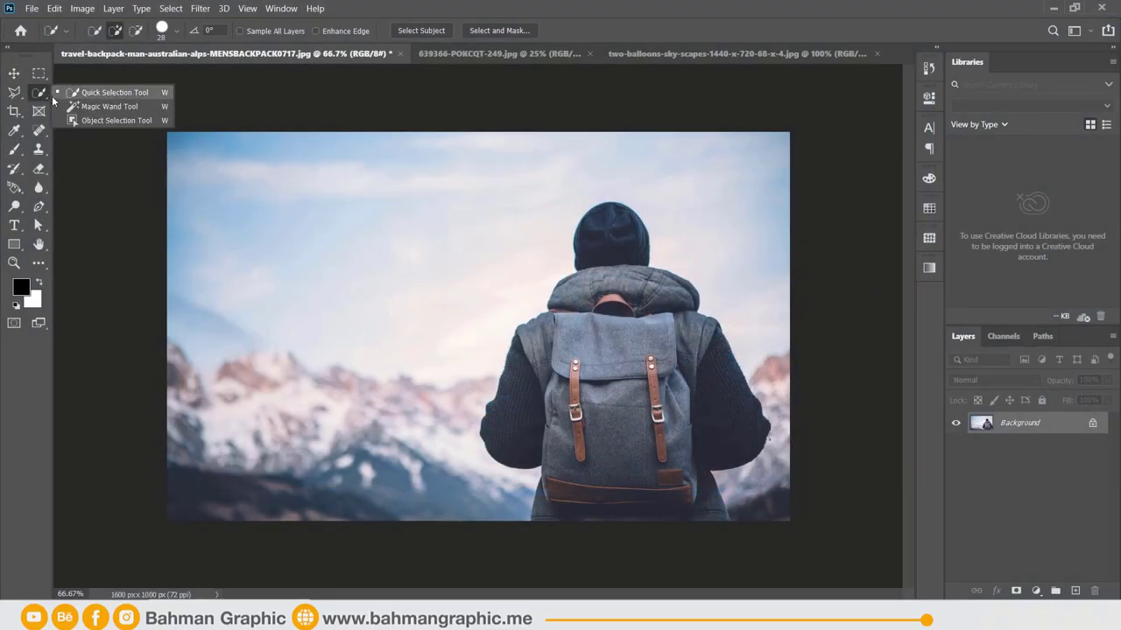
pyautogui.click(103, 96)
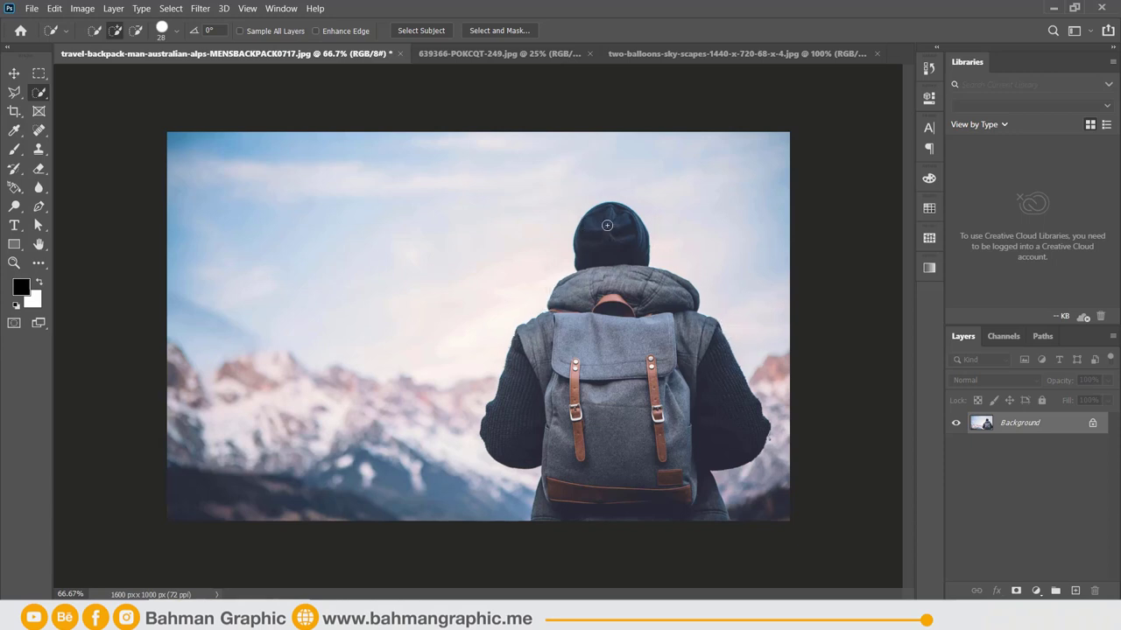
# Quick-select the hiker's beanie, hood, backpack, coat and left arm.
pyautogui.moveTo(610, 213); pyautogui.dragTo(722, 384)
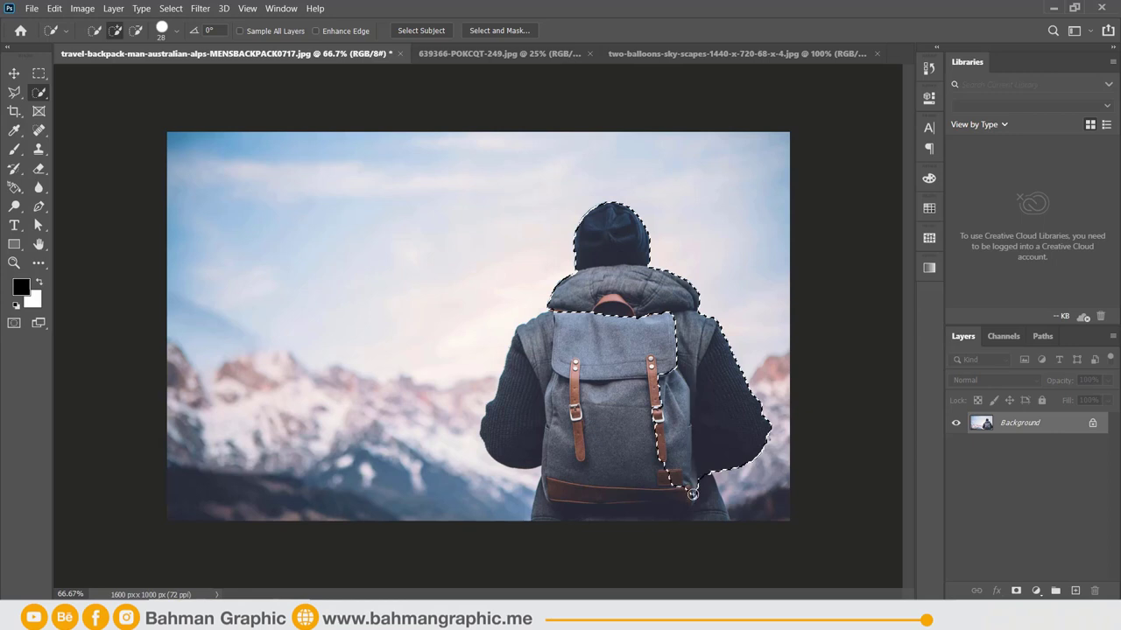
pyautogui.moveTo(689, 449); pyautogui.dragTo(645, 499)
pyautogui.moveTo(544, 406); pyautogui.dragTo(613, 325)
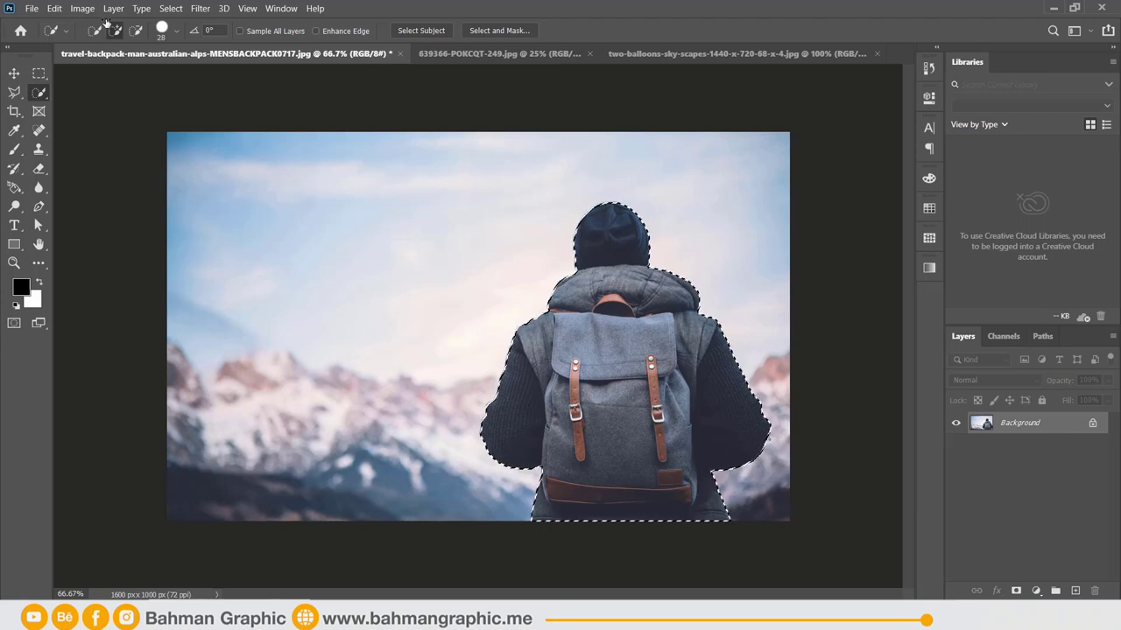
# Invert the selection onto the sky and mountains, with the Eraser tool ready.
pyautogui.click(170, 11)
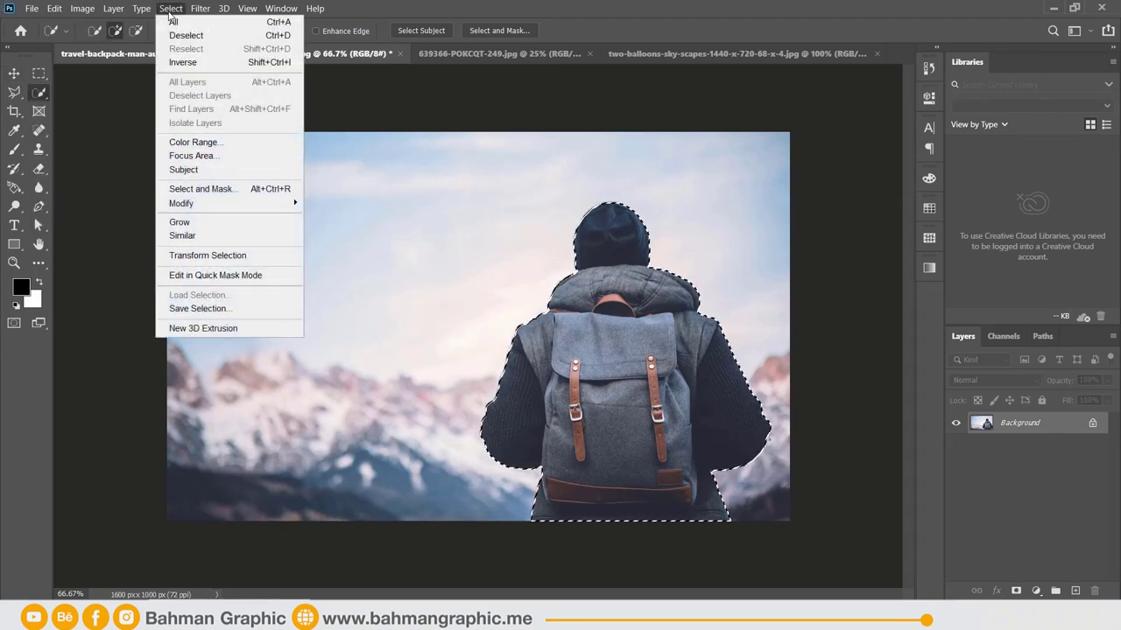
pyautogui.click(180, 63)
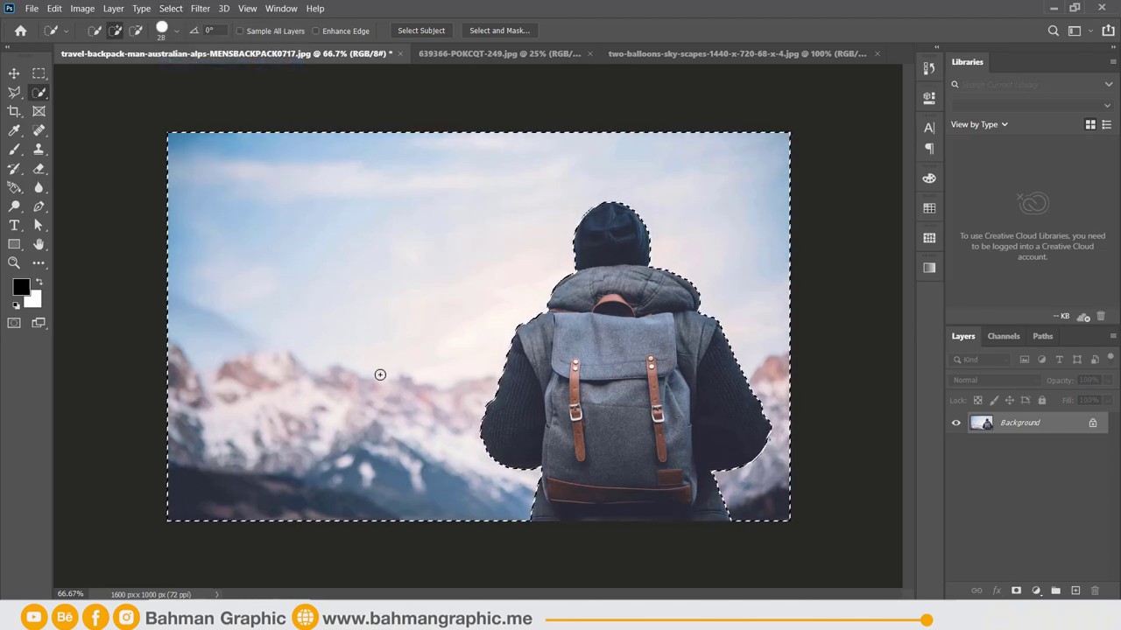
pyautogui.click(41, 168)
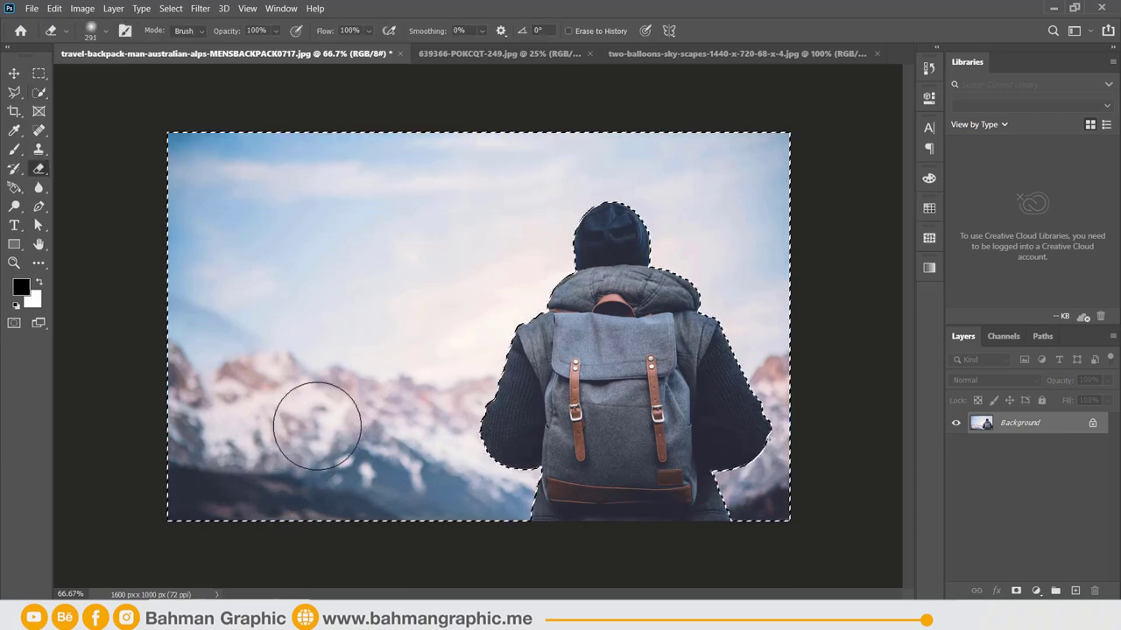
# Unlock the Background layer, erase the sky and mountains to transparency, then switch to the sofa photo.
pyautogui.click(1095, 424)
pyautogui.moveTo(800, 343)
pyautogui.mouseDown()
pyautogui.moveTo(734, 390)
pyautogui.moveTo(691, 180)
pyautogui.mouseUp()
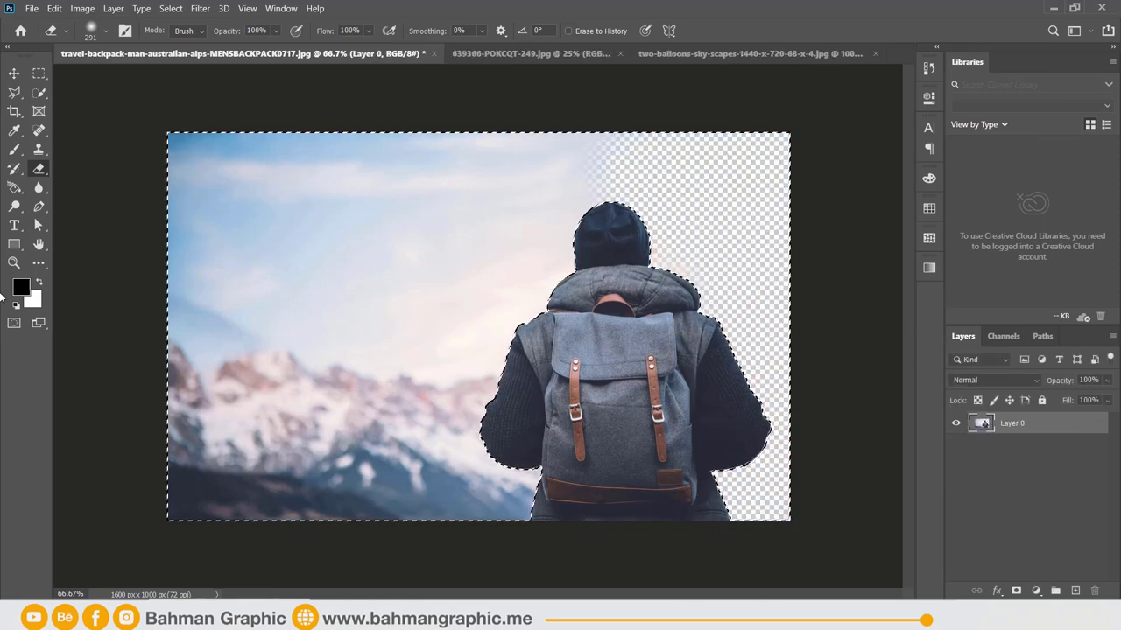
pyautogui.moveTo(577, 149)
pyautogui.mouseDown()
pyautogui.moveTo(332, 317)
pyautogui.moveTo(215, 143)
pyautogui.moveTo(650, 170)
pyautogui.mouseUp()
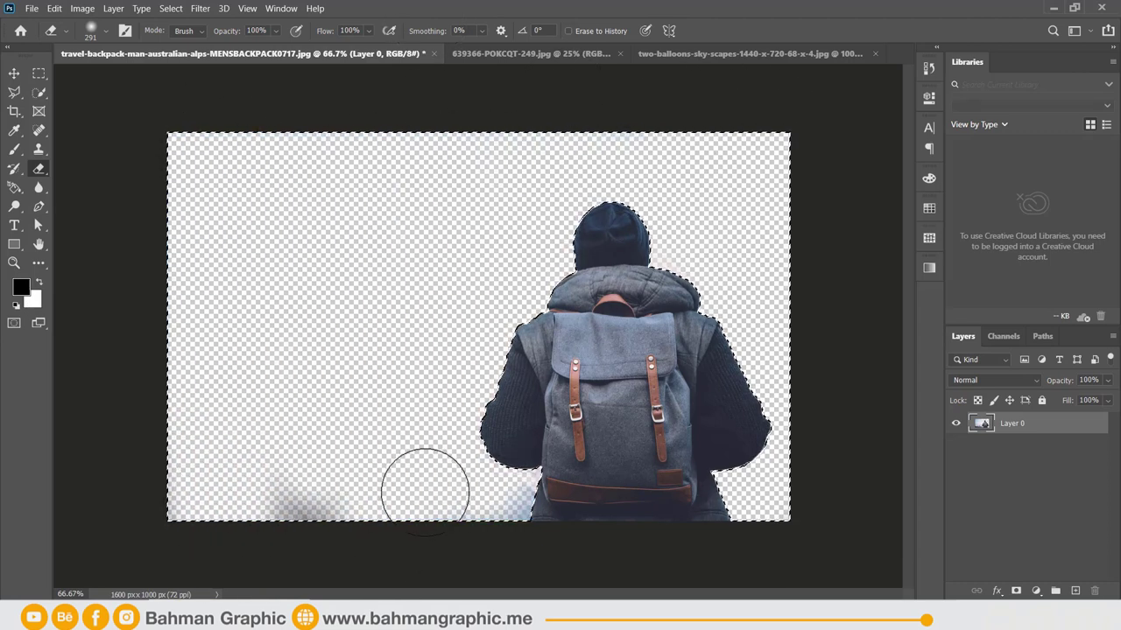
pyautogui.moveTo(426, 481)
pyautogui.mouseDown()
pyautogui.moveTo(200, 471)
pyautogui.moveTo(517, 506)
pyautogui.mouseUp()
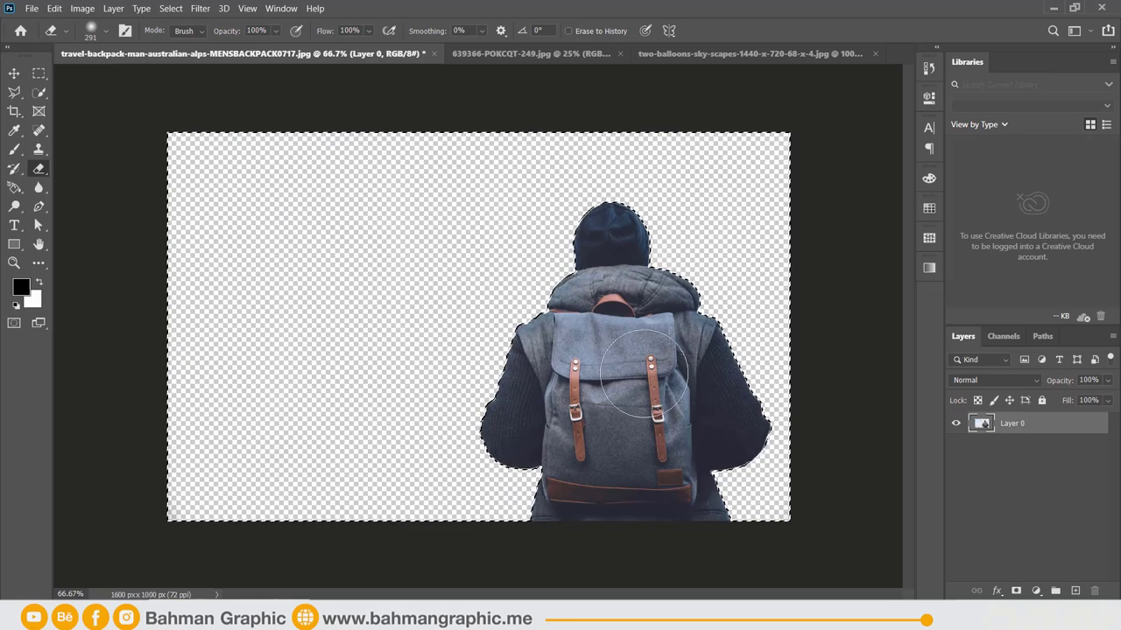
pyautogui.press('w')
pyautogui.hotkey('ctrl', 'Tab')
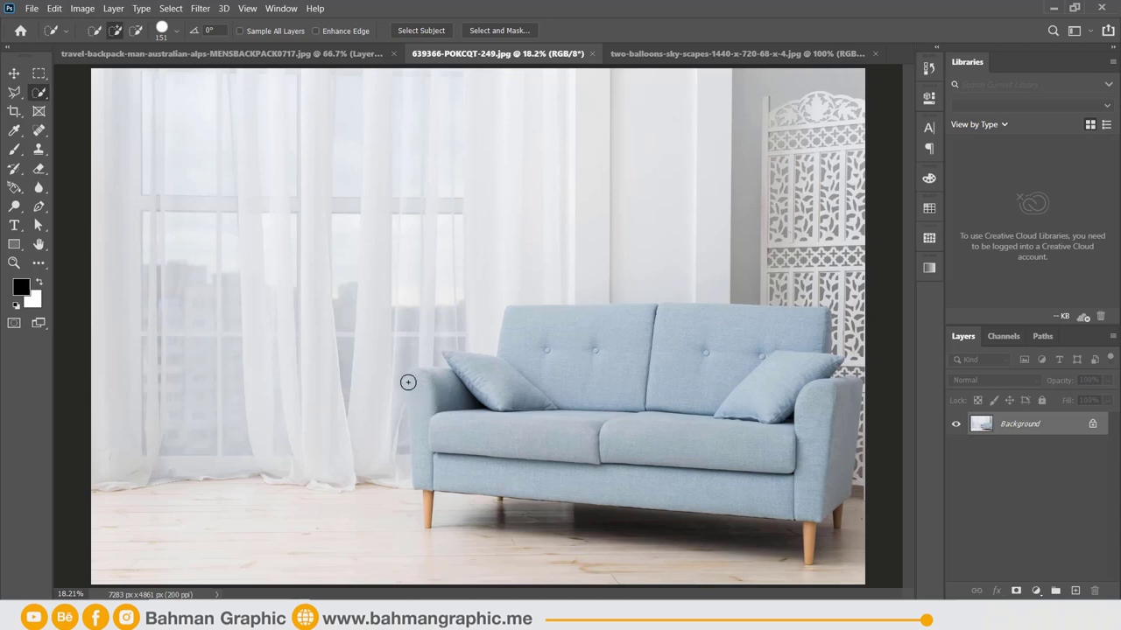
# Zoom in and pan so the whole sofa is in view.
pyautogui.scroll(2, 408, 382)
pyautogui.scroll(2, 408, 382)
pyautogui.scroll(2, 408, 382)
pyautogui.scroll(2, 408, 382)
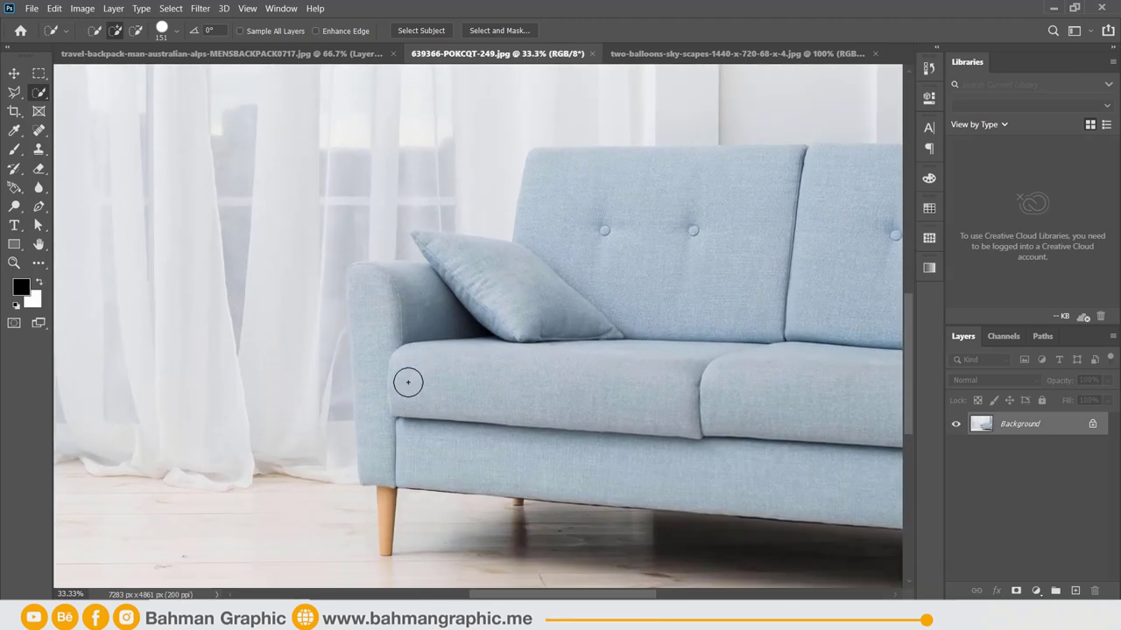
pyautogui.press('space')
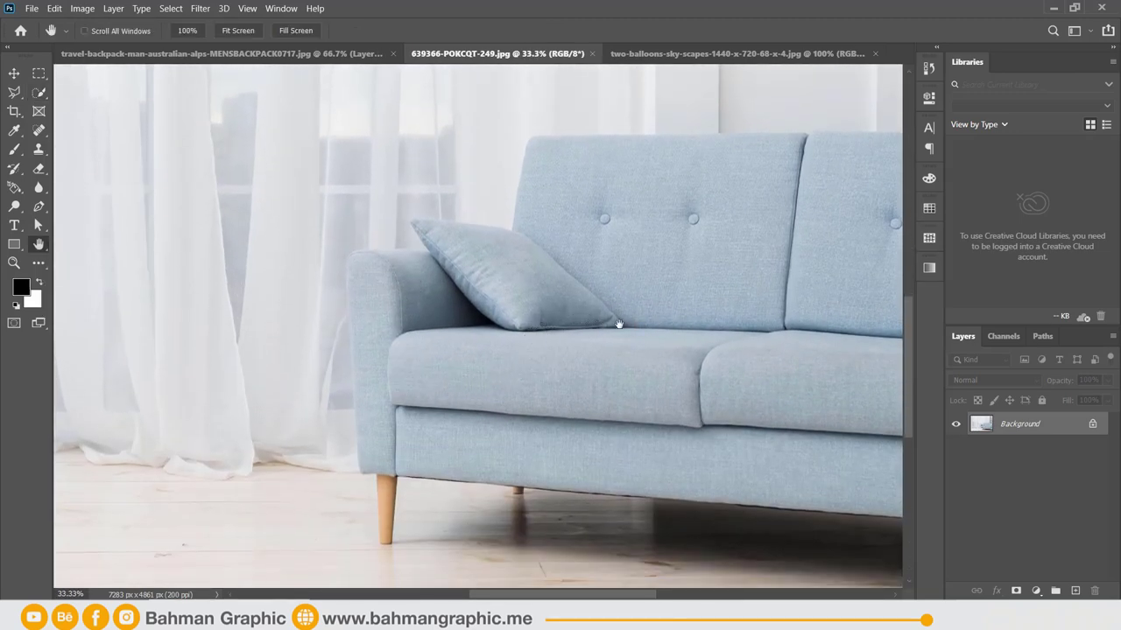
pyautogui.moveTo(618, 325); pyautogui.dragTo(378, 306)
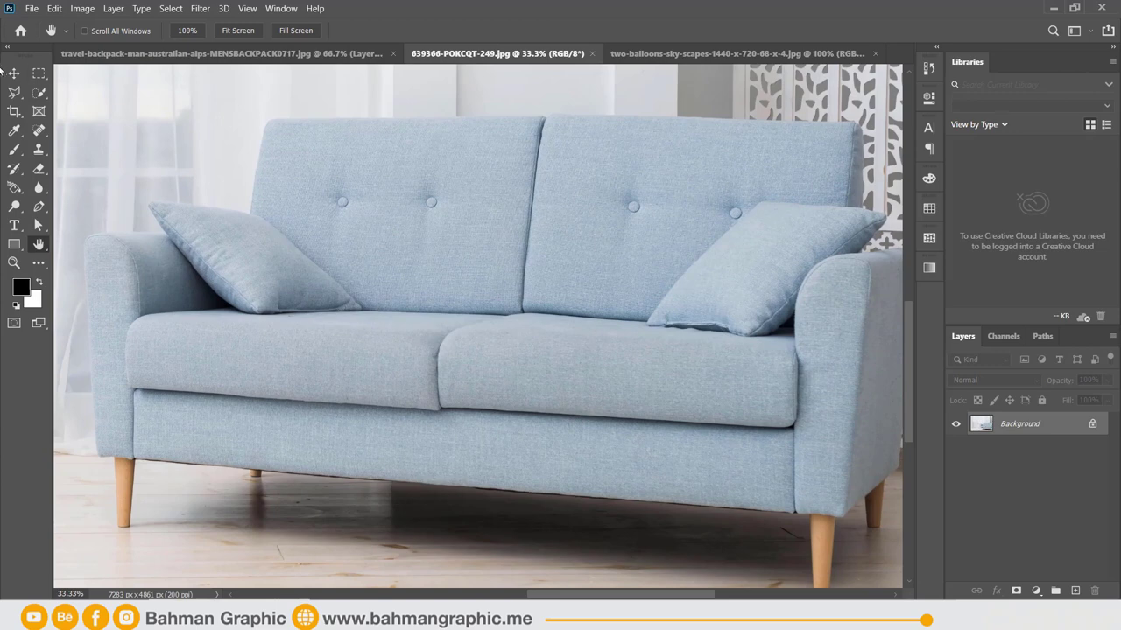
# Quick-select the sofa's left arm, seat, both pillows, backrest and right armrest.
pyautogui.click(39, 94)
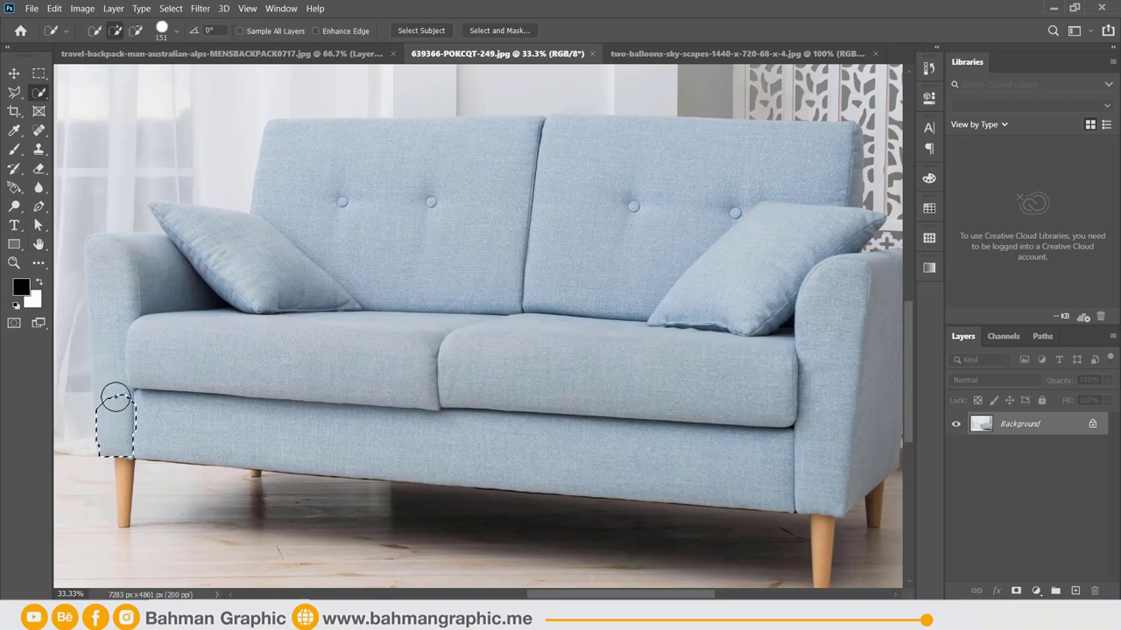
pyautogui.moveTo(115, 398)
pyautogui.mouseDown()
pyautogui.moveTo(111, 325)
pyautogui.moveTo(76, 376)
pyautogui.moveTo(75, 356)
pyautogui.moveTo(76, 375)
pyautogui.moveTo(99, 343)
pyautogui.moveTo(80, 382)
pyautogui.moveTo(114, 388)
pyautogui.mouseUp()
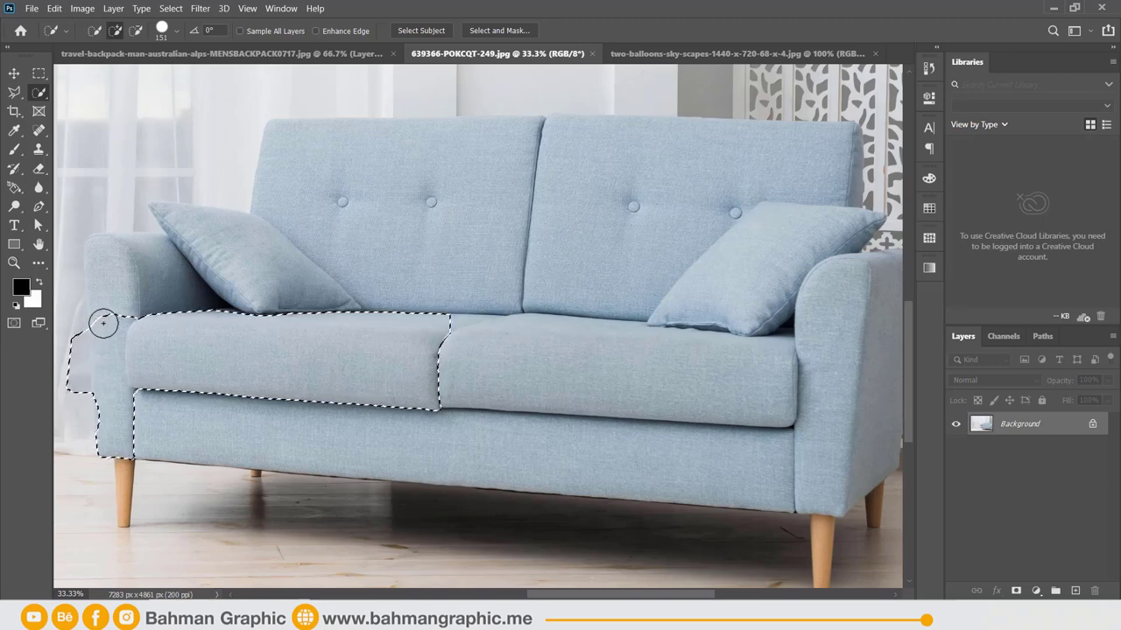
pyautogui.moveTo(102, 306)
pyautogui.mouseDown()
pyautogui.moveTo(100, 253)
pyautogui.moveTo(155, 245)
pyautogui.moveTo(111, 247)
pyautogui.mouseUp()
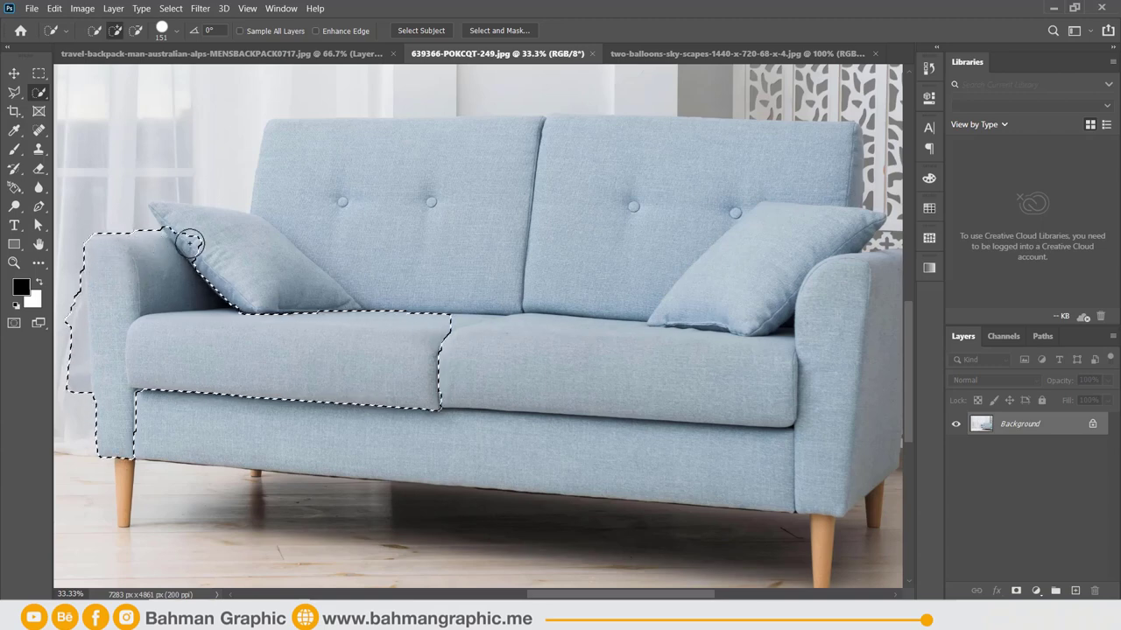
pyautogui.moveTo(189, 243)
pyautogui.mouseDown()
pyautogui.moveTo(160, 220)
pyautogui.moveTo(267, 245)
pyautogui.mouseUp()
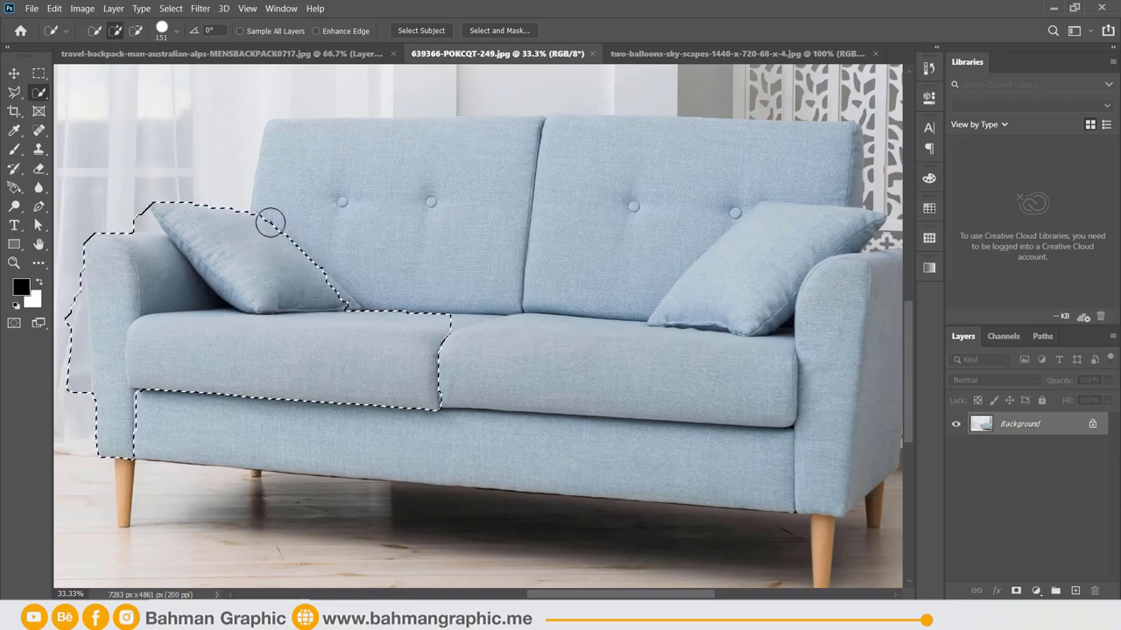
pyautogui.moveTo(270, 223)
pyautogui.mouseDown()
pyautogui.moveTo(306, 157)
pyautogui.moveTo(540, 150)
pyautogui.moveTo(734, 180)
pyautogui.mouseUp()
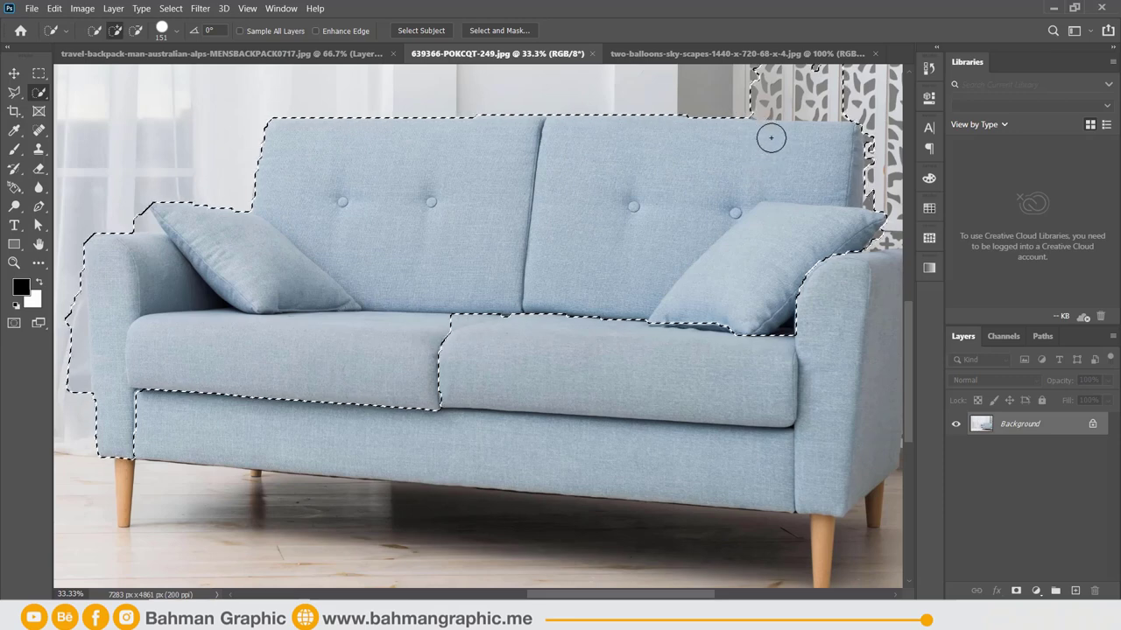
pyautogui.moveTo(771, 137)
pyautogui.mouseDown()
pyautogui.moveTo(788, 138)
pyautogui.moveTo(758, 257)
pyautogui.moveTo(820, 365)
pyautogui.moveTo(774, 413)
pyautogui.moveTo(691, 458)
pyautogui.moveTo(386, 446)
pyautogui.moveTo(275, 418)
pyautogui.mouseUp()
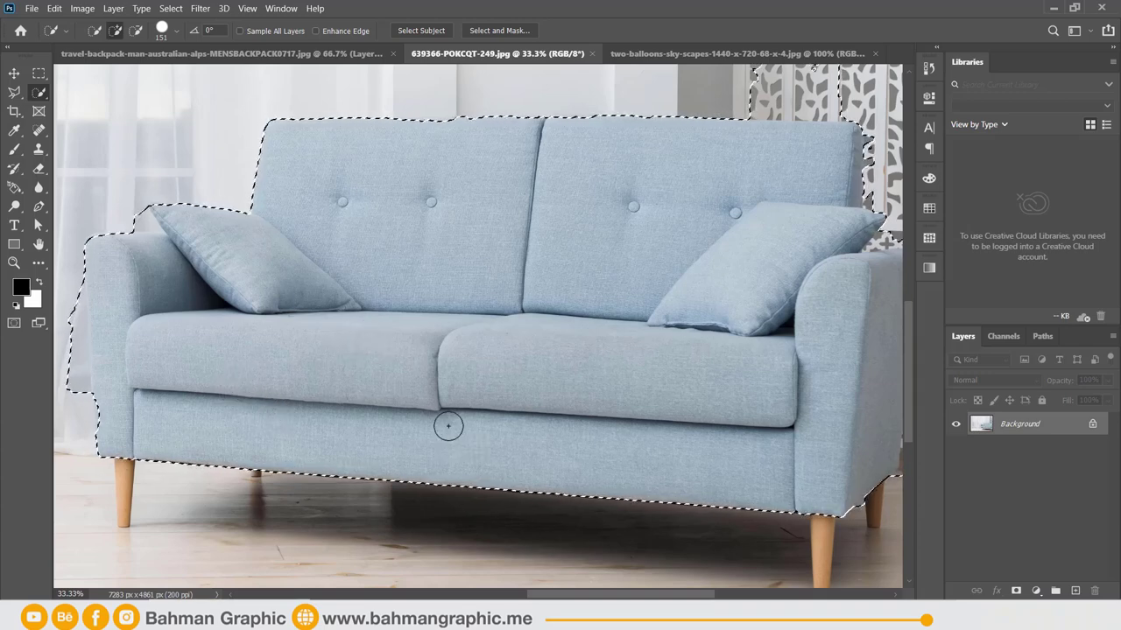
# Zoom in on the sofa and shrink the Quick Selection brush to 21 px.
pyautogui.hotkey('ctrl', '+')
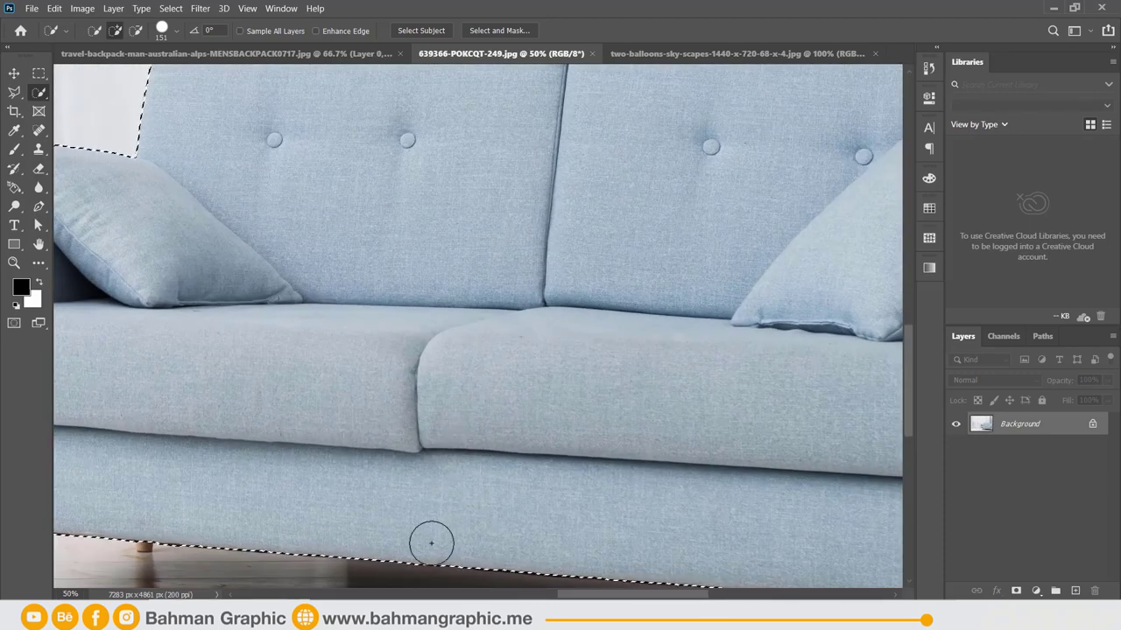
pyautogui.moveTo(631, 596); pyautogui.dragTo(542, 598)
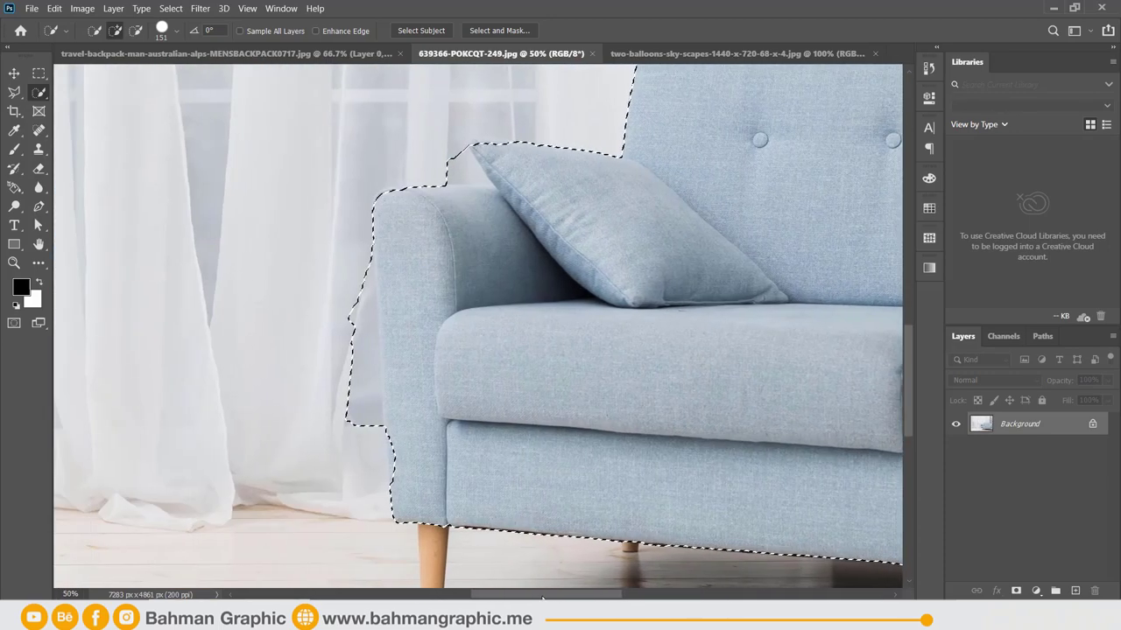
pyautogui.scroll(-1, 432, 462)
pyautogui.scroll(-1, 432, 462)
pyautogui.scroll(-1, 435, 464)
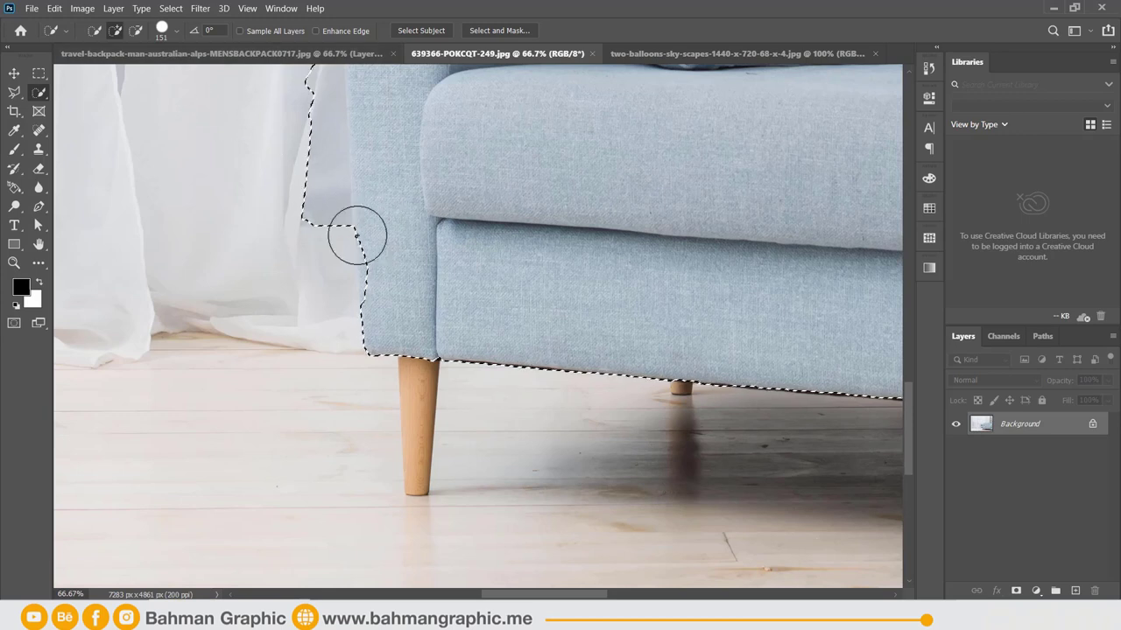
pyautogui.click(175, 33)
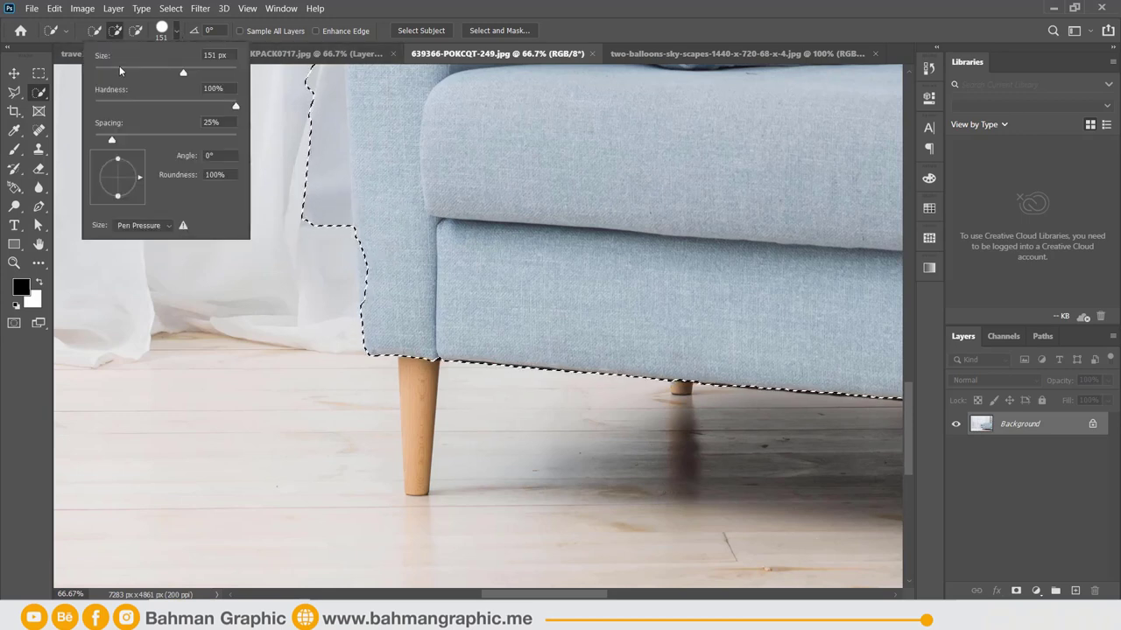
pyautogui.moveTo(119, 66); pyautogui.dragTo(110, 66)
pyautogui.press('Return')
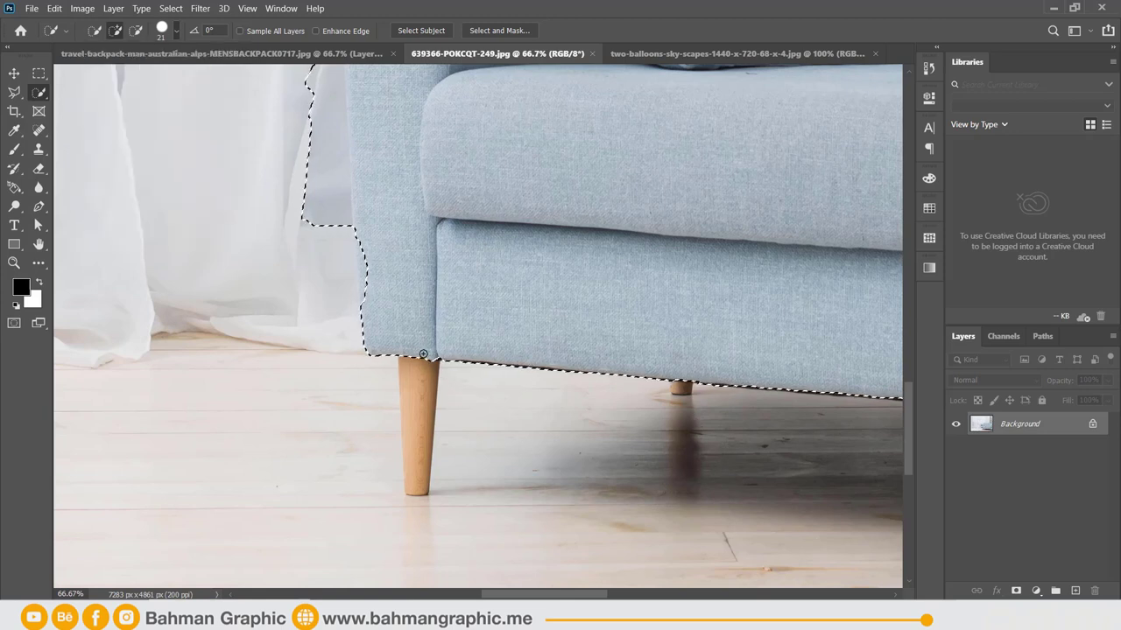
# Brush the left front wooden leg into the selection down to the floor.
pyautogui.moveTo(418, 376); pyautogui.dragTo(417, 407)
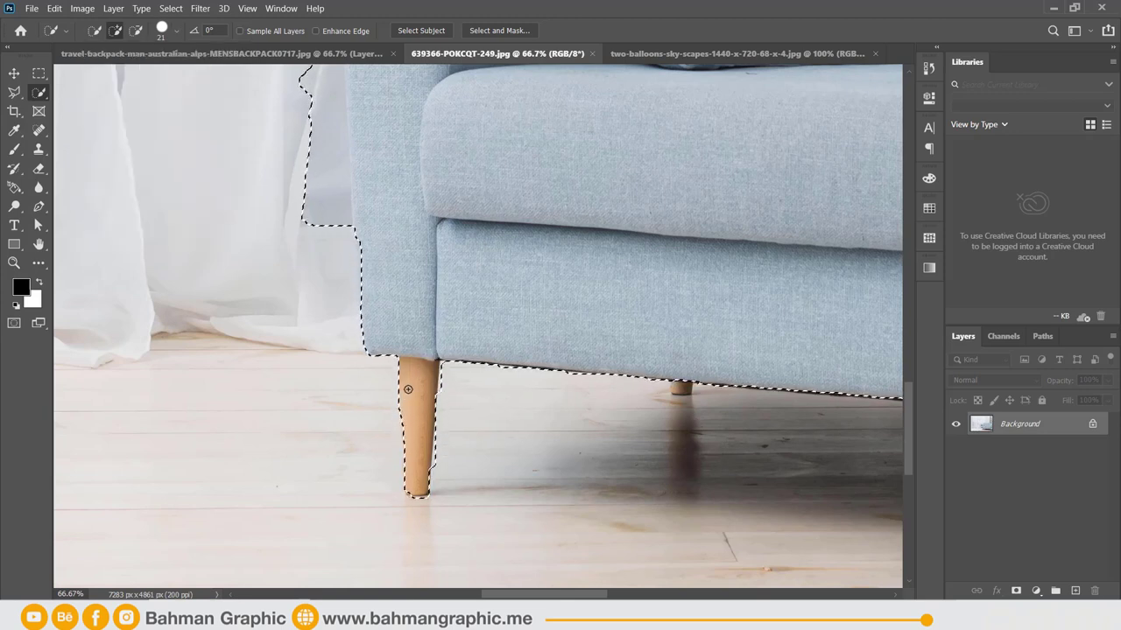
pyautogui.scroll(-1, 425, 414)
pyautogui.scroll(1, 405, 393)
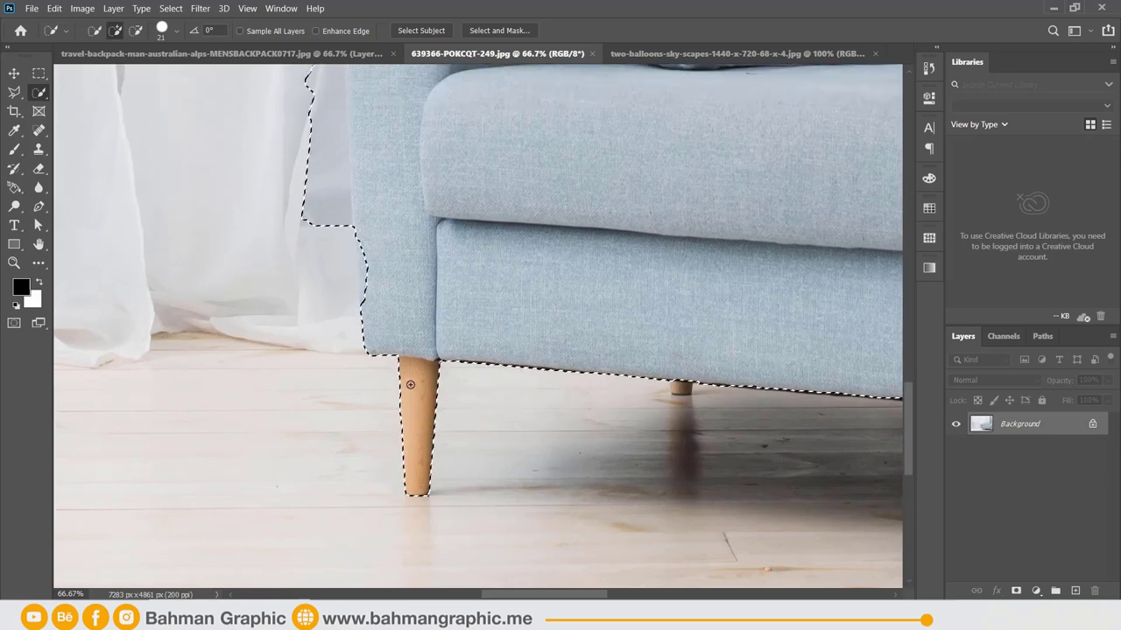
pyautogui.scroll(1, 377, 355)
pyautogui.scroll(-2, 383, 366)
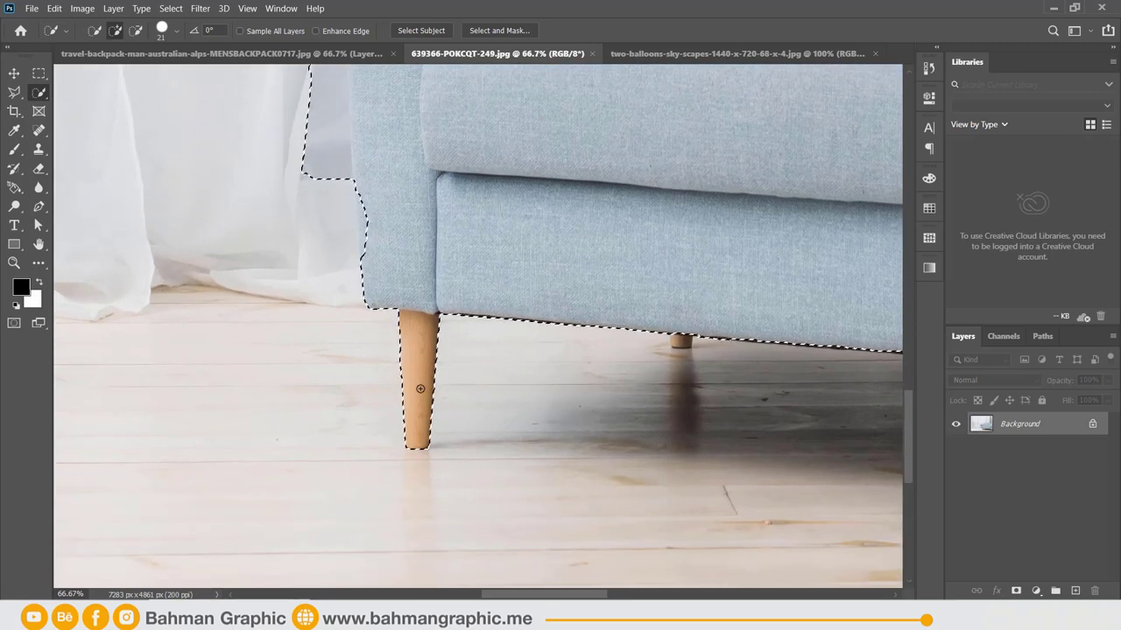
pyautogui.hotkey('ctrl', '+')
pyautogui.hotkey('ctrl', '+')
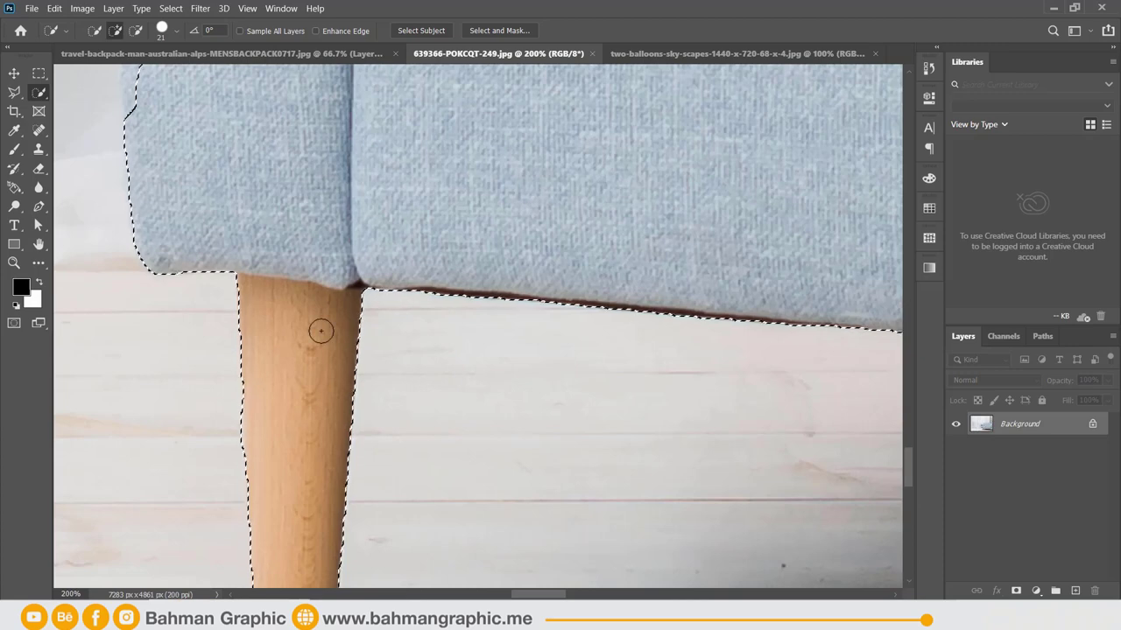
pyautogui.moveTo(314, 336); pyautogui.dragTo(324, 405)
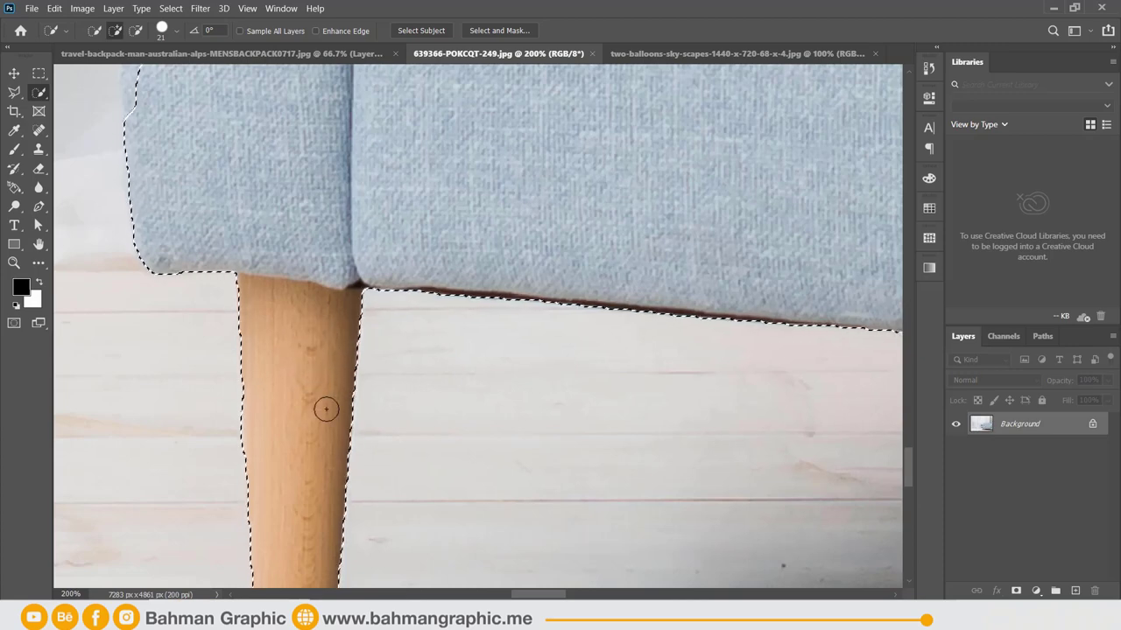
pyautogui.hotkey('ctrl', '-')
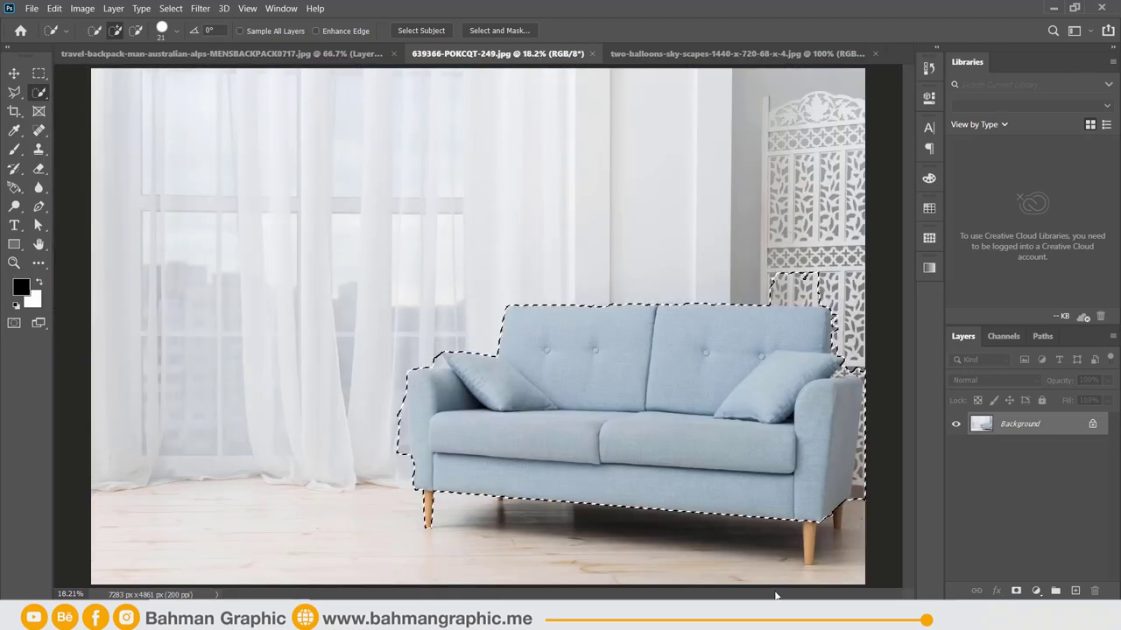
# Add the front right wooden leg and the floor around its base to the selection.
pyautogui.hotkey('ctrl', '+')
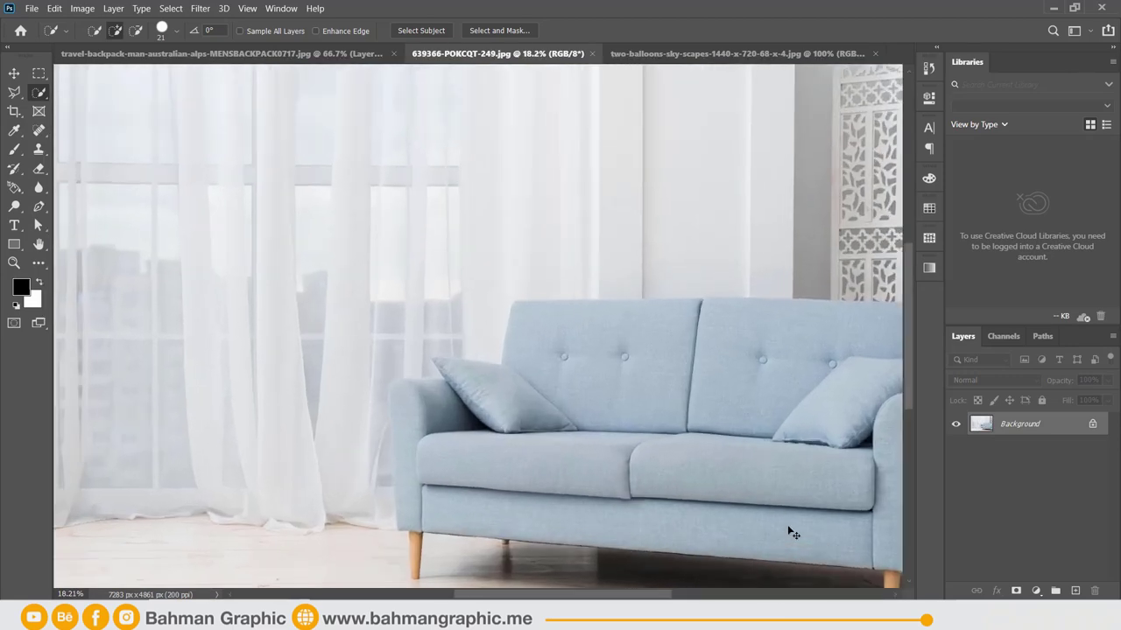
pyautogui.hotkey('ctrl', '+')
pyautogui.hotkey('ctrl', '+')
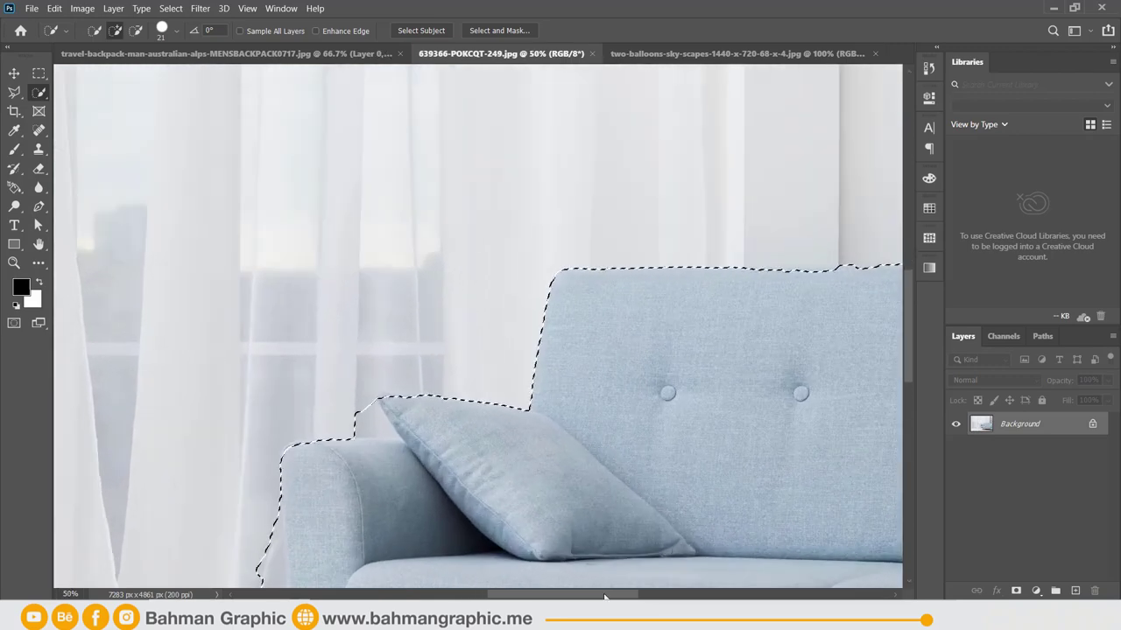
pyautogui.hscroll(3, 705, 562)
pyautogui.hscroll(3, 705, 562)
pyautogui.hscroll(3, 705, 562)
pyautogui.scroll(-3, 705, 562)
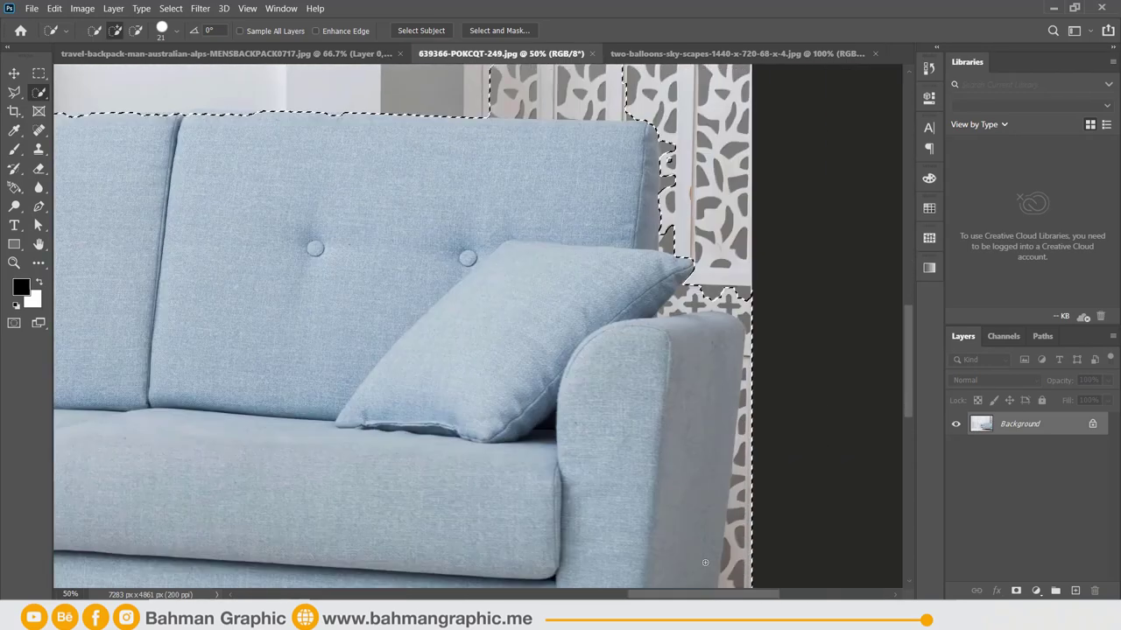
pyautogui.scroll(-3, 705, 562)
pyautogui.scroll(-3, 705, 562)
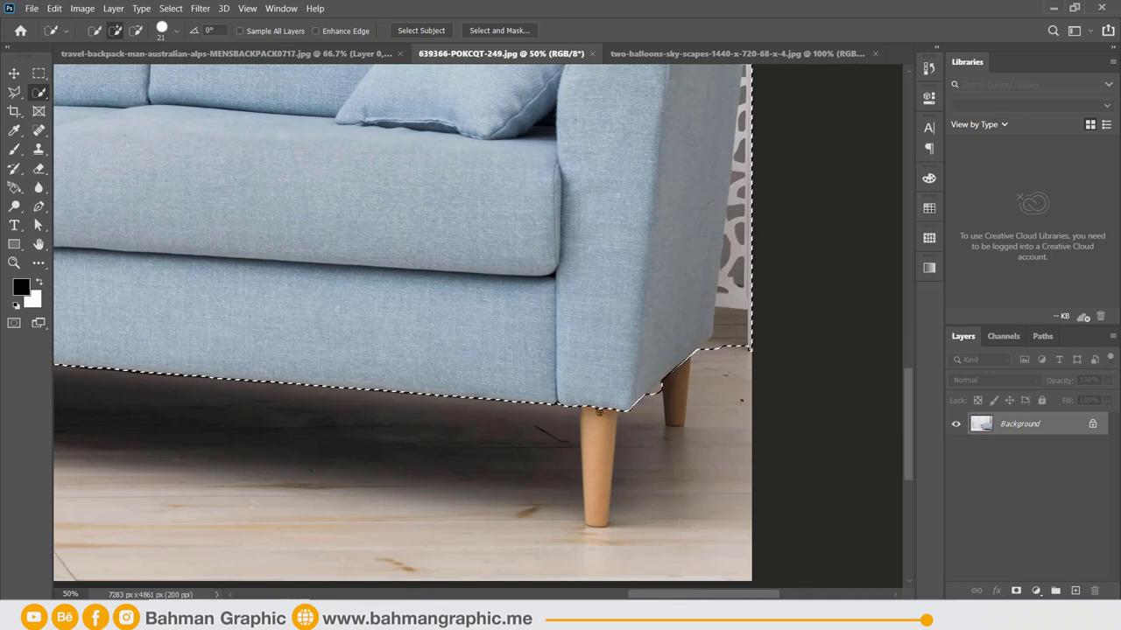
pyautogui.moveTo(598, 410); pyautogui.dragTo(598, 439)
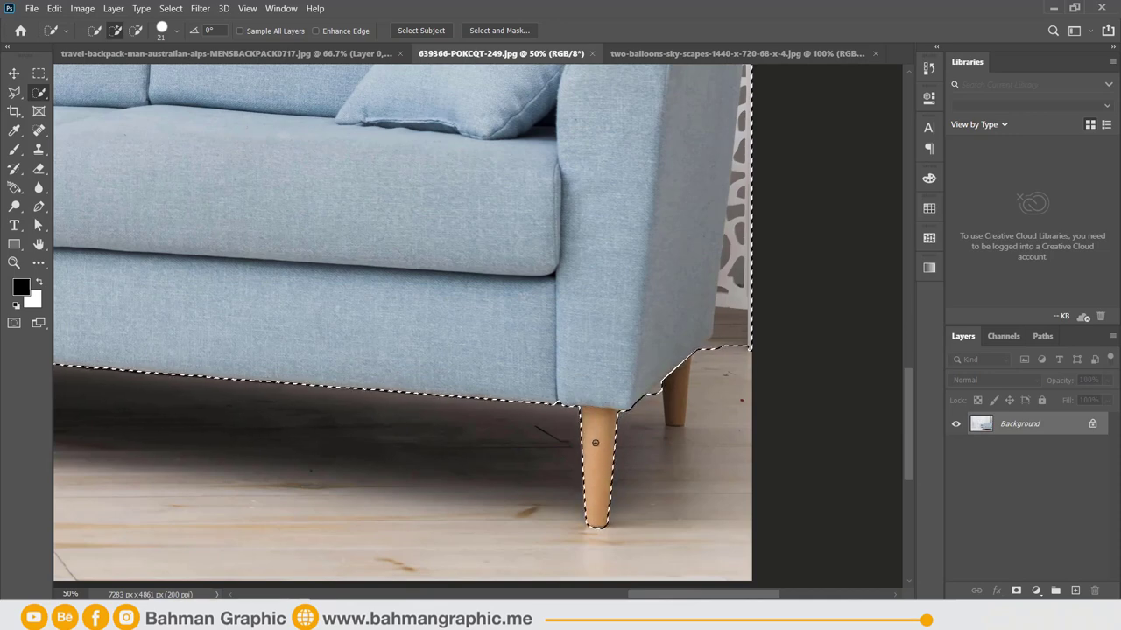
pyautogui.moveTo(604, 429); pyautogui.dragTo(676, 382)
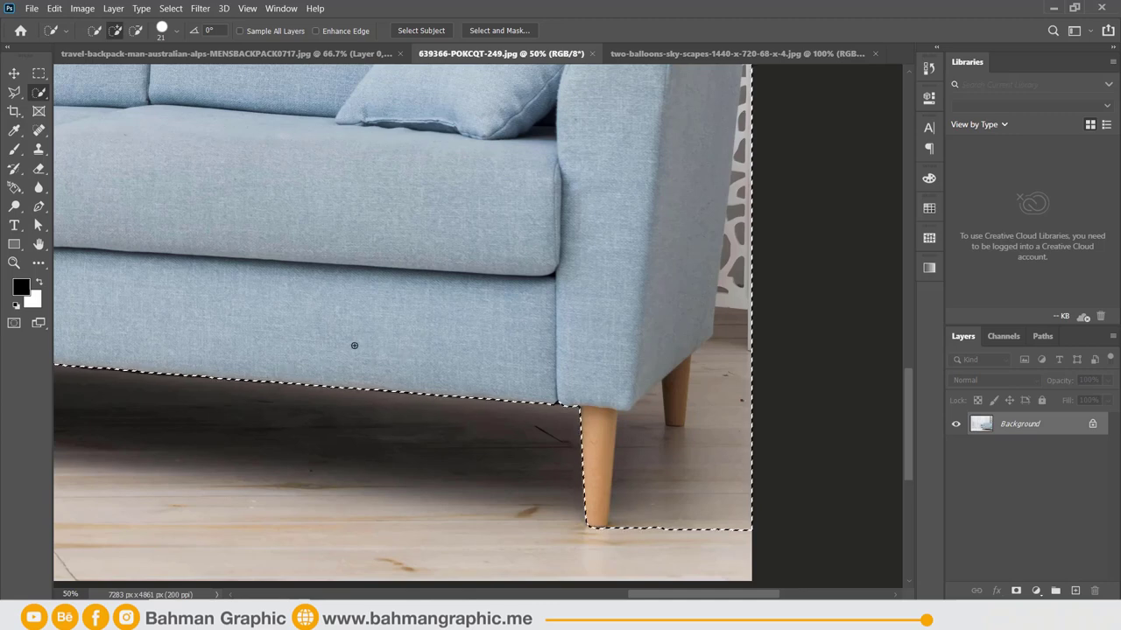
# In Subtract mode, remove the floor around the legs and the strip beside the right arm.
pyautogui.click(136, 32)
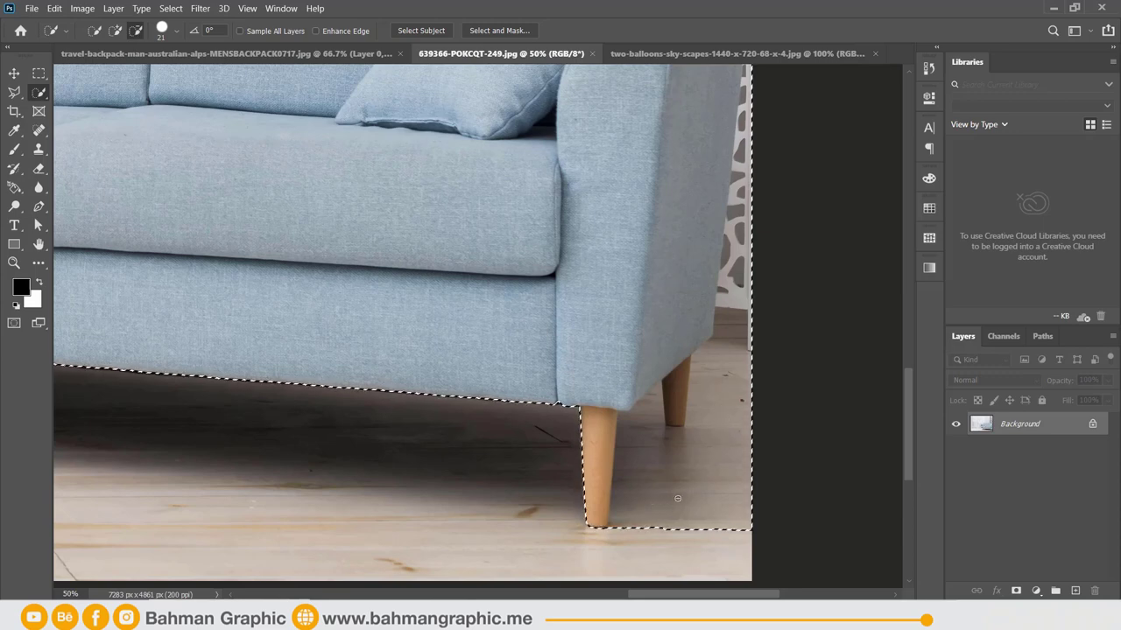
pyautogui.moveTo(634, 484); pyautogui.dragTo(636, 443)
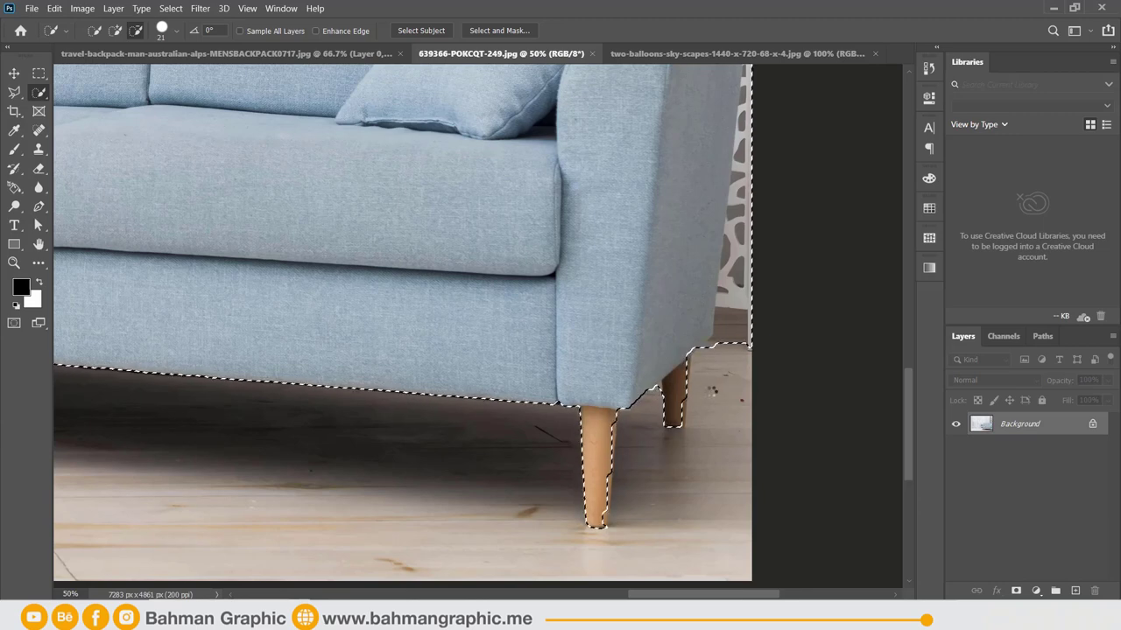
pyautogui.scroll(2, 711, 391)
pyautogui.scroll(2, 711, 392)
pyautogui.scroll(3, 711, 392)
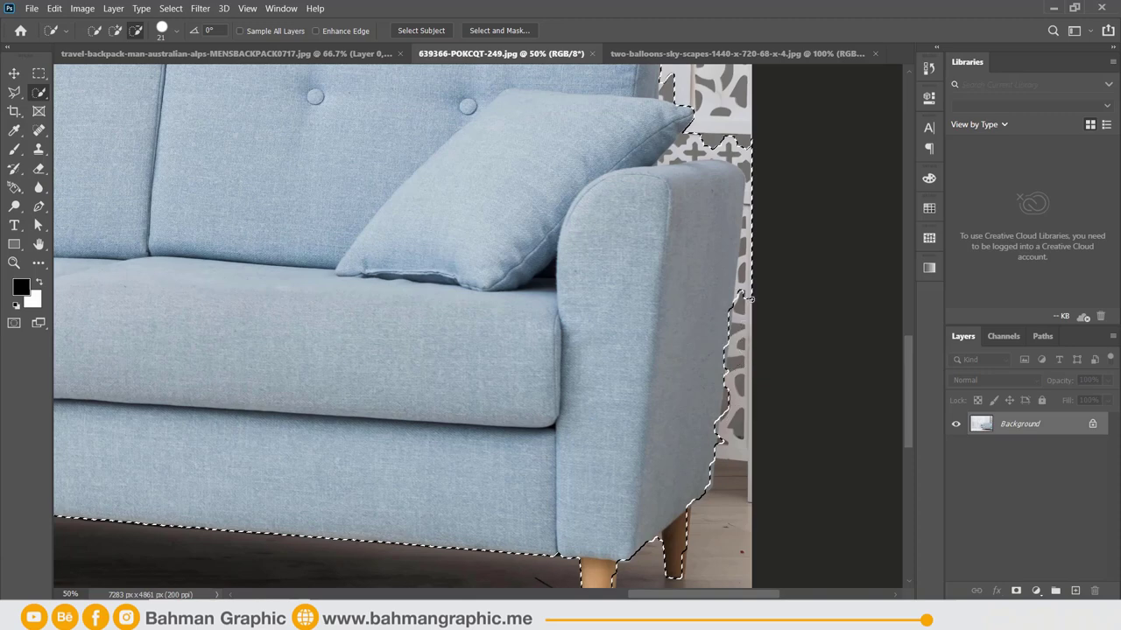
pyautogui.moveTo(751, 298); pyautogui.dragTo(755, 275)
# Remove the screen background above the backrest and arm, and trim along the right arm.
pyautogui.scroll(3, 753, 280)
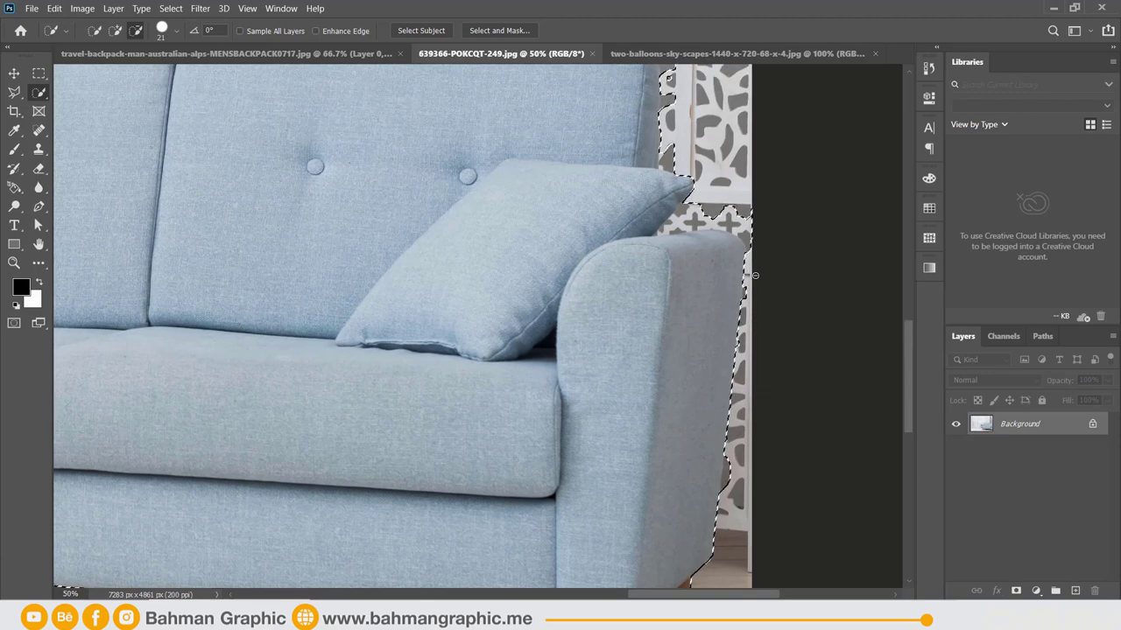
pyautogui.scroll(4, 748, 298)
pyautogui.scroll(1, 744, 314)
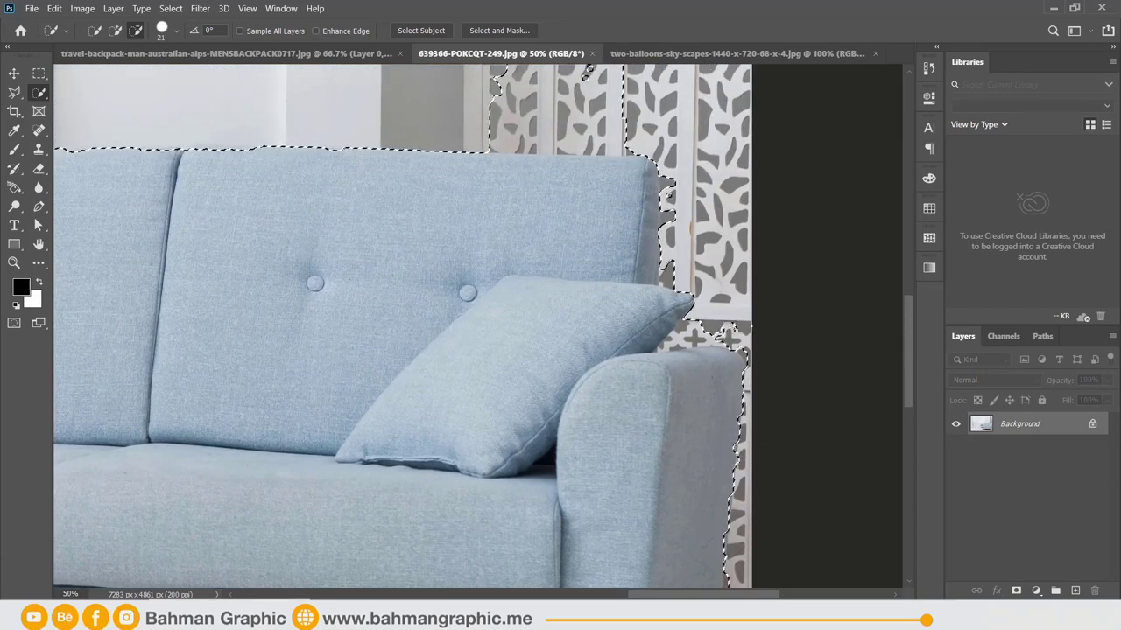
pyautogui.moveTo(692, 331); pyautogui.dragTo(668, 194)
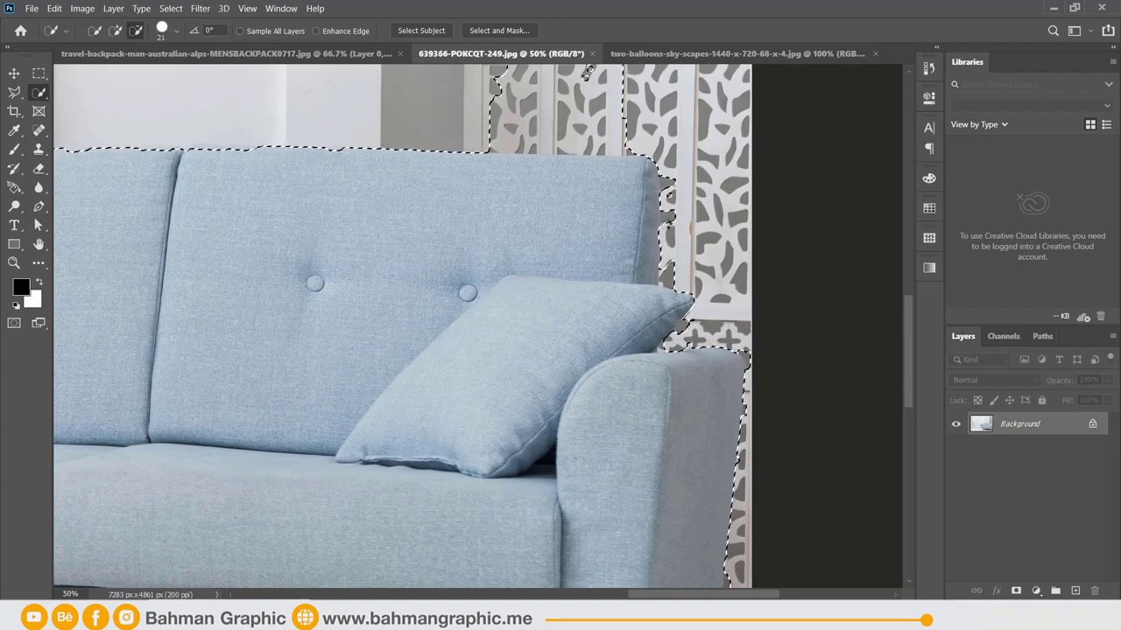
pyautogui.scroll(3, 669, 210)
pyautogui.scroll(2, 670, 227)
pyautogui.scroll(1, 669, 227)
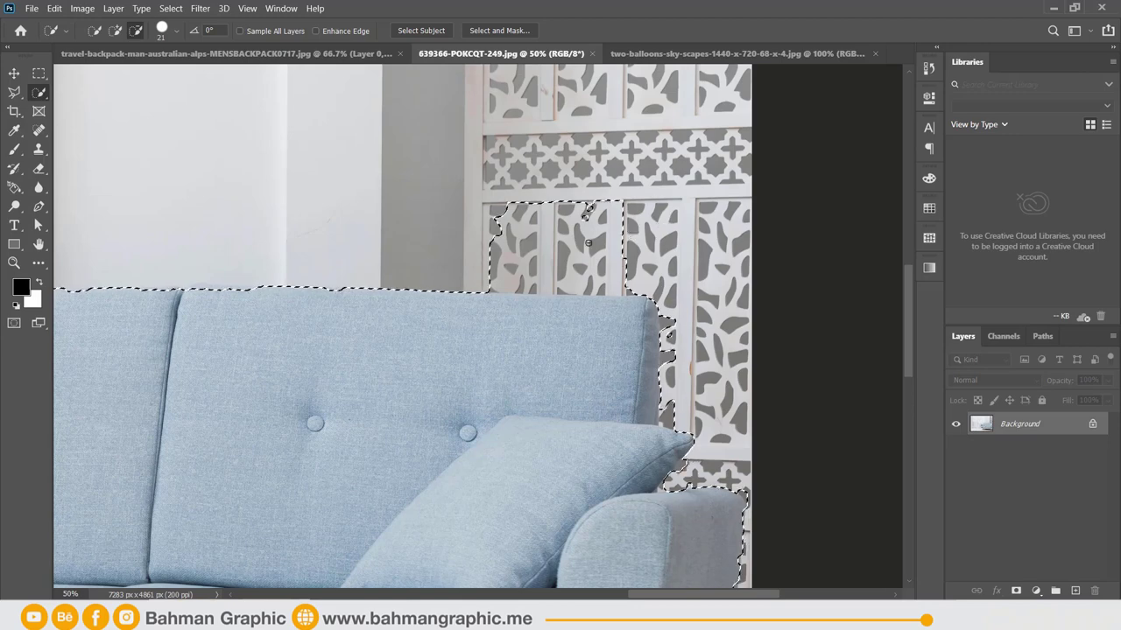
pyautogui.moveTo(579, 285); pyautogui.dragTo(585, 212)
pyautogui.moveTo(508, 242); pyautogui.dragTo(494, 259)
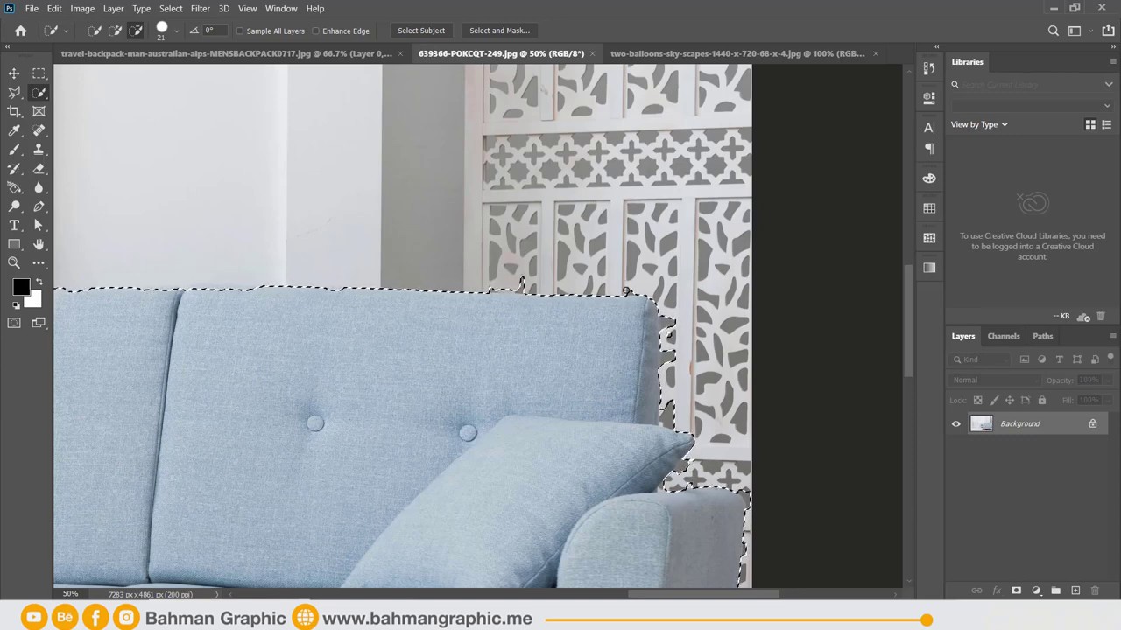
pyautogui.hotkey('ctrl', '+')
pyautogui.moveTo(717, 308); pyautogui.dragTo(734, 453)
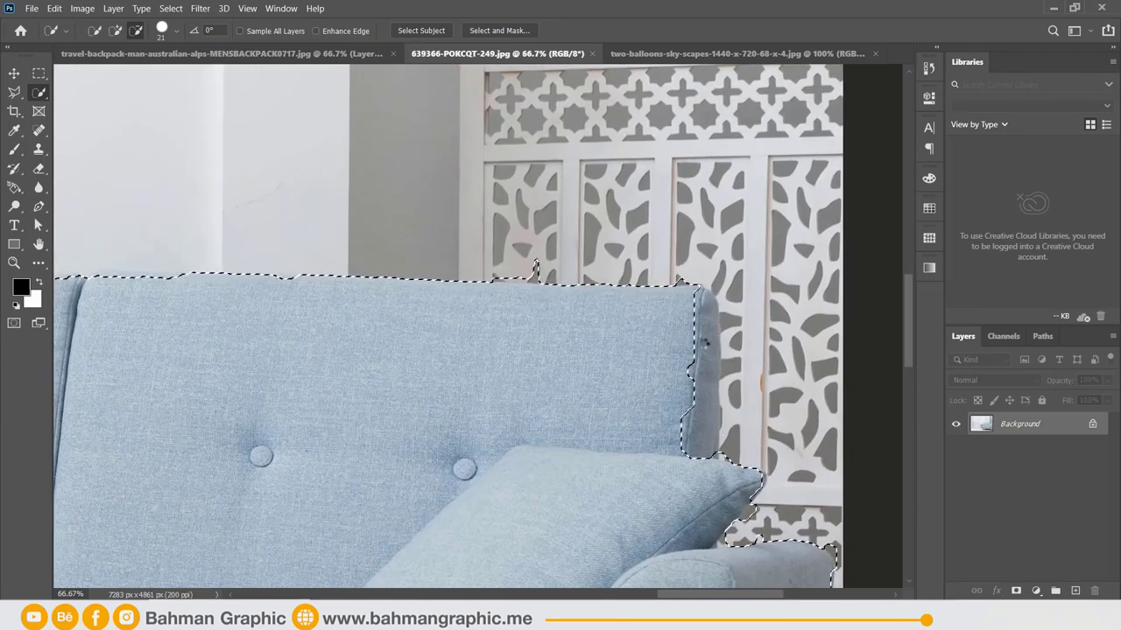
# Cut the bumps above the backrest top away with the Polygonal Lasso in Subtract mode.
pyautogui.click(14, 93)
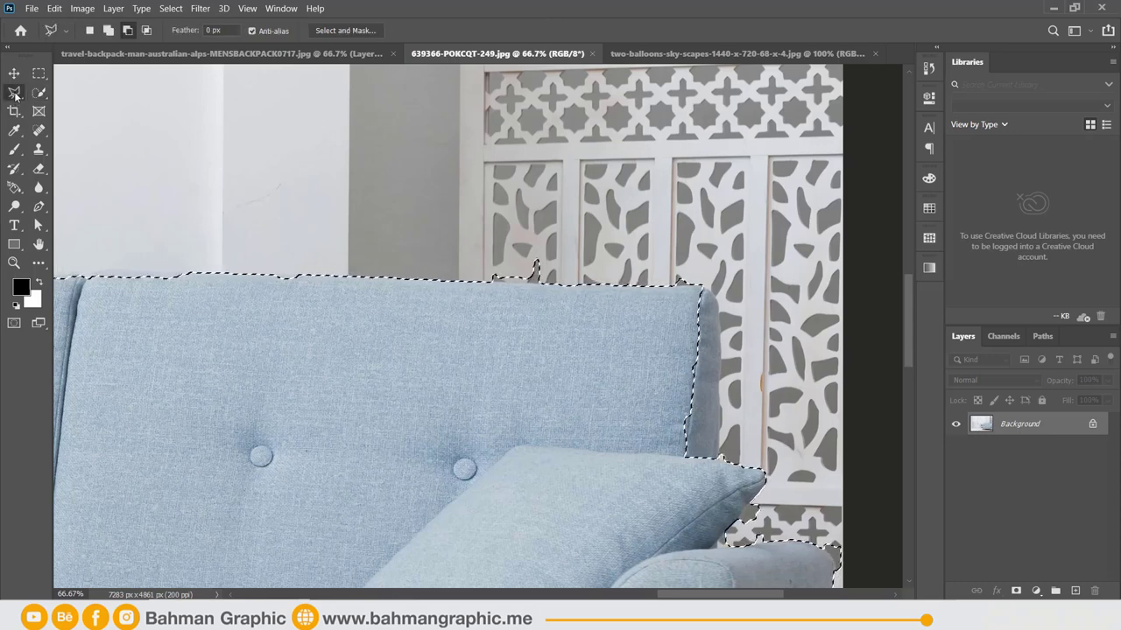
pyautogui.scroll(-1, 530, 258)
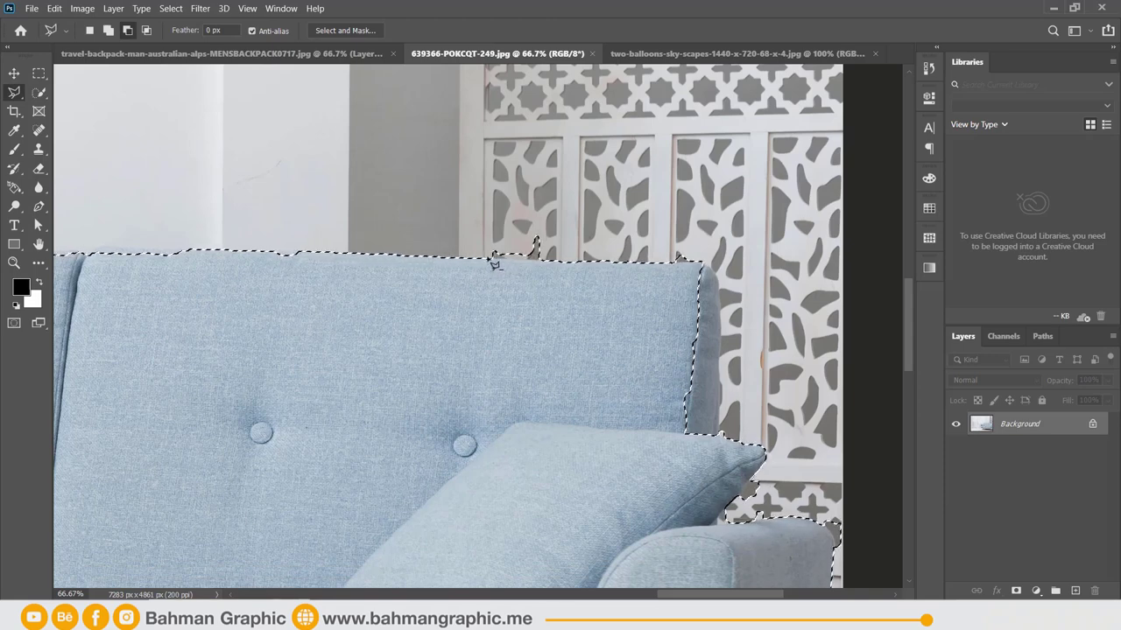
pyautogui.click(129, 32)
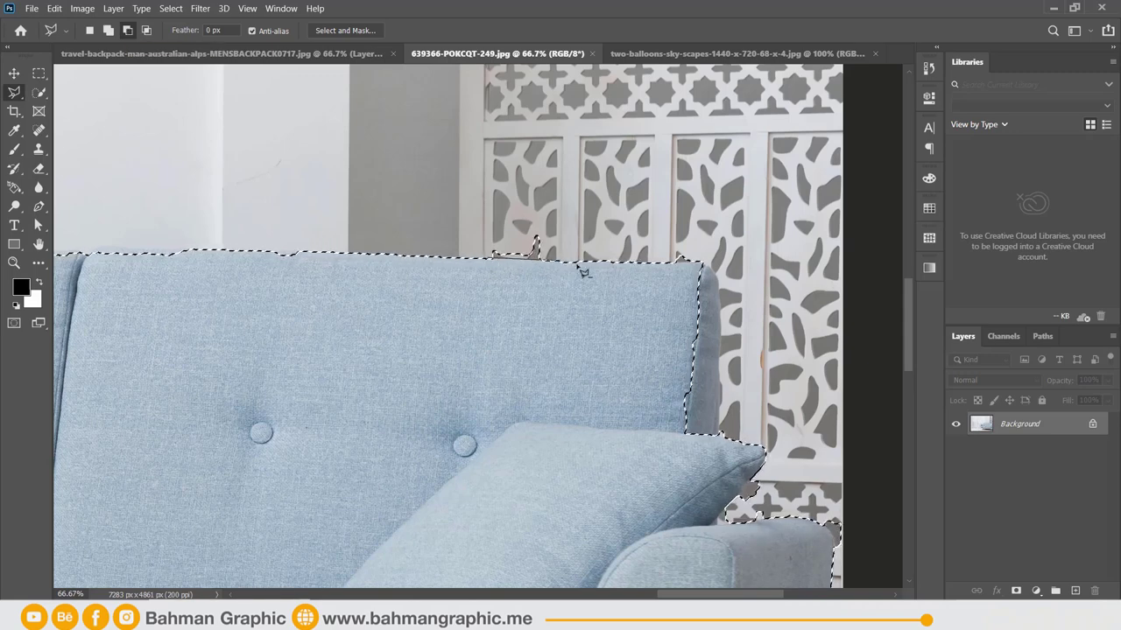
pyautogui.click(691, 207)
pyautogui.click(414, 206)
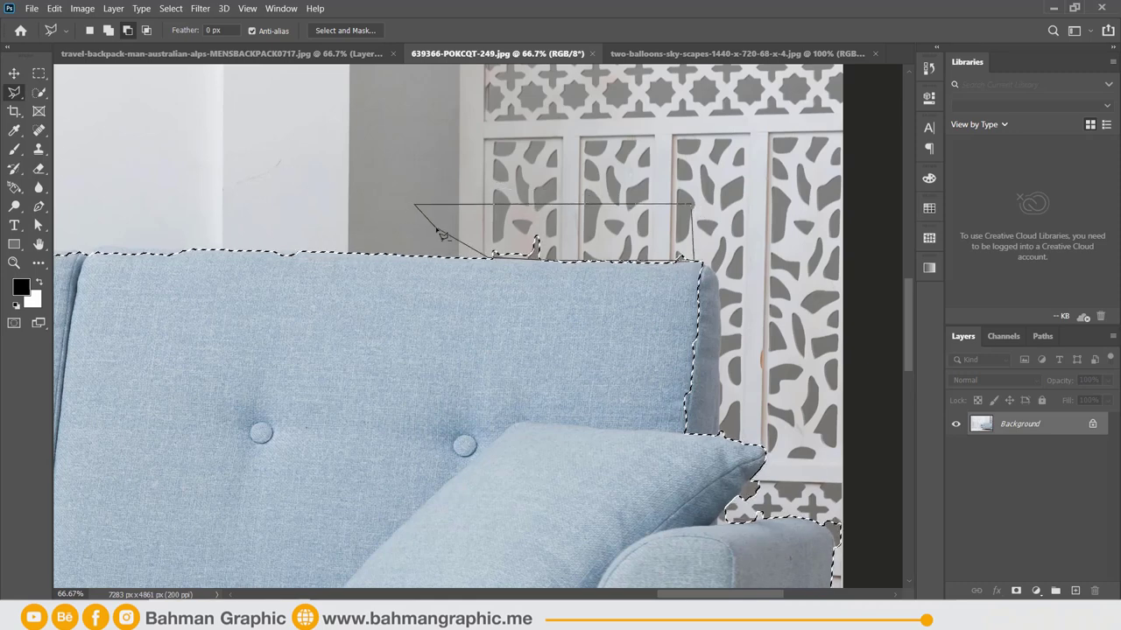
pyautogui.doubleClick(490, 256)
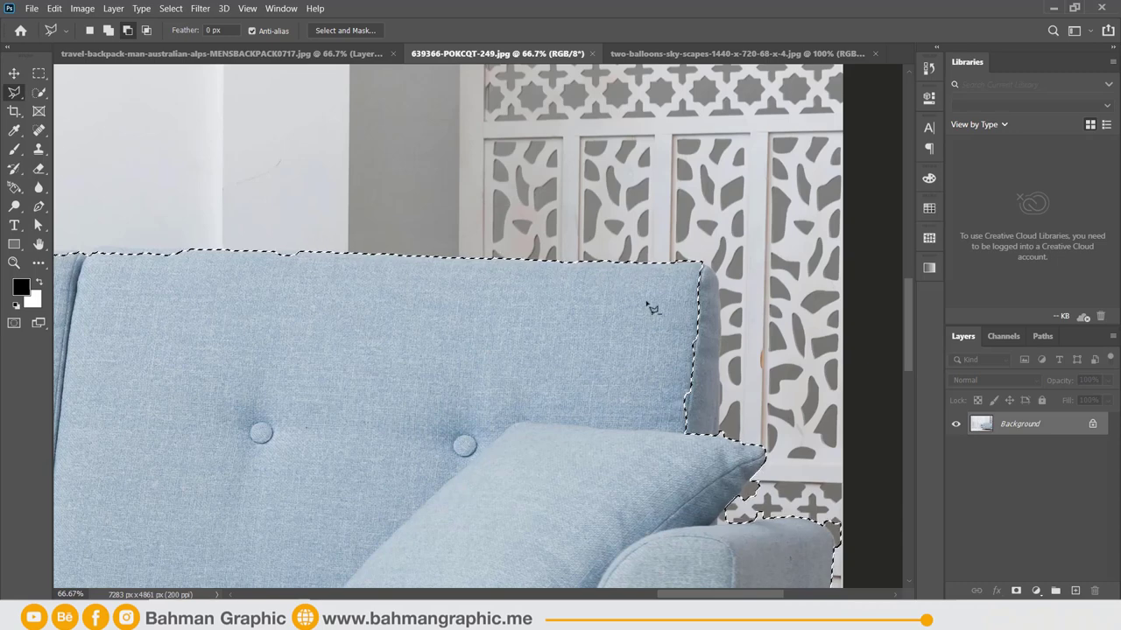
pyautogui.scroll(-1, 649, 308)
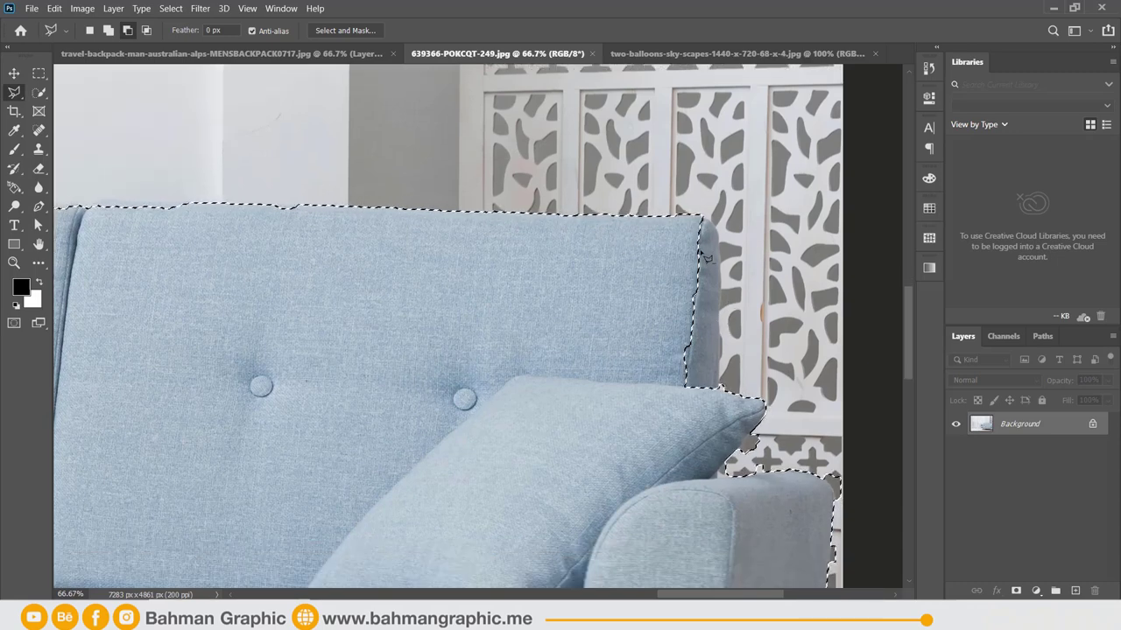
# Add the backrest's full right side down to the pillow with the Polygonal Lasso.
pyautogui.click(108, 30)
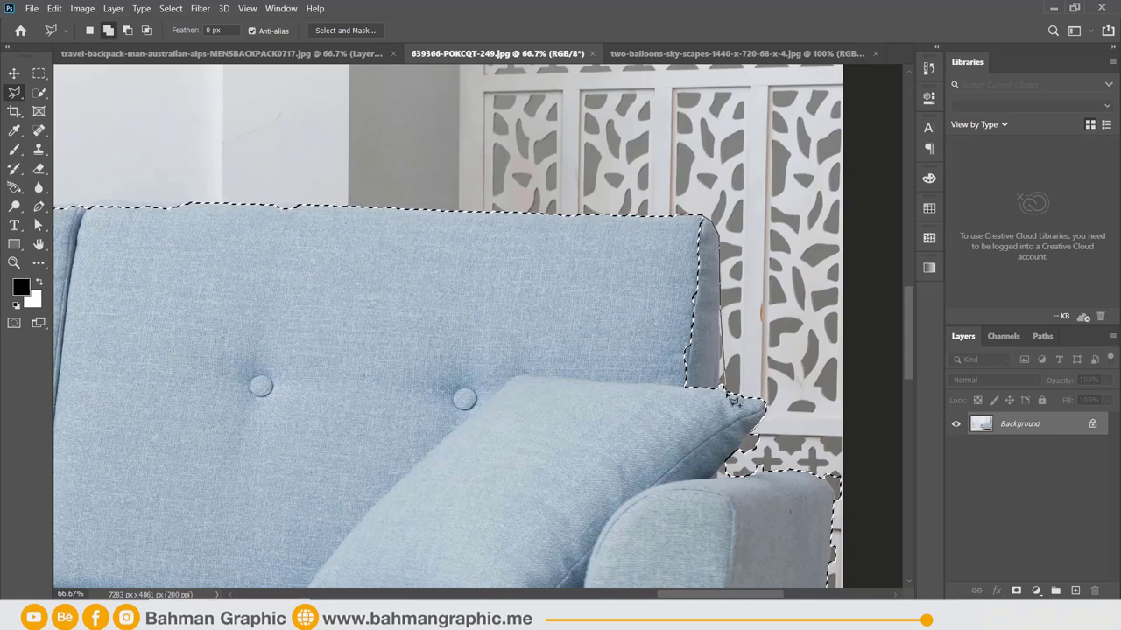
pyautogui.click(721, 401)
pyautogui.click(672, 405)
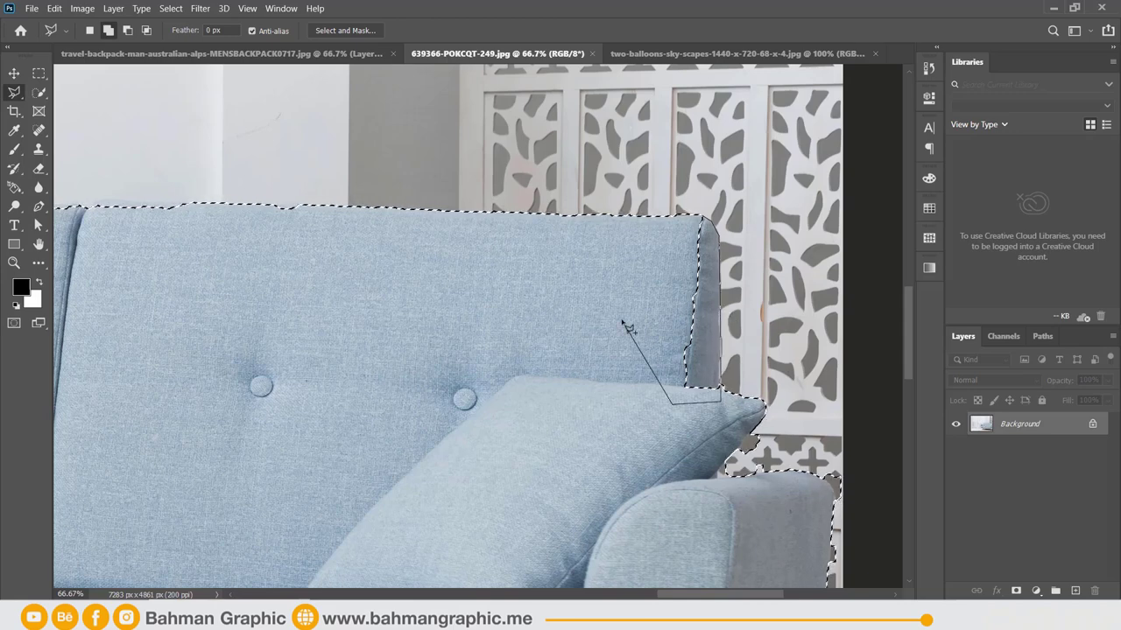
pyautogui.click(622, 318)
pyautogui.doubleClick(674, 225)
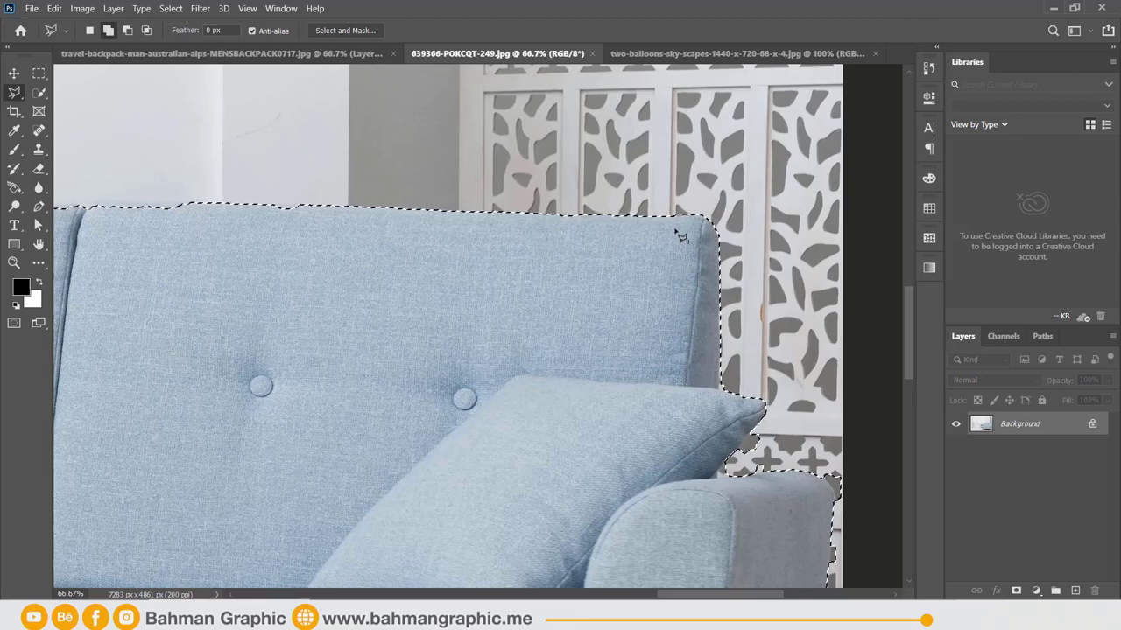
pyautogui.scroll(-3, 700, 280)
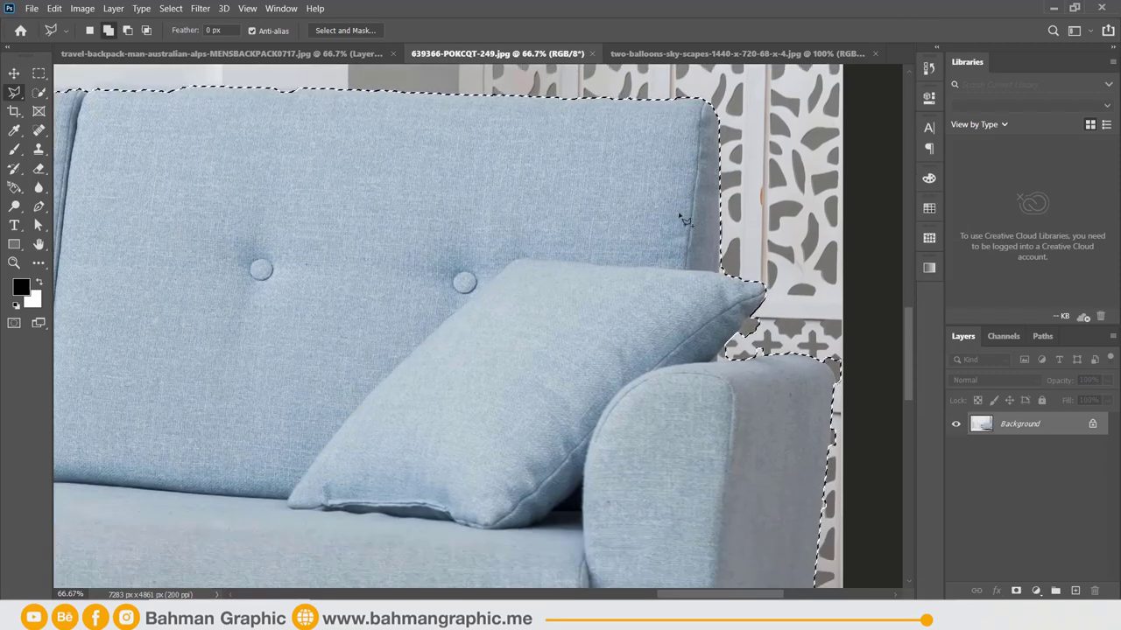
pyautogui.scroll(-1, 679, 254)
pyautogui.hotkey('ctrl', '-')
pyautogui.hotkey('ctrl', '-')
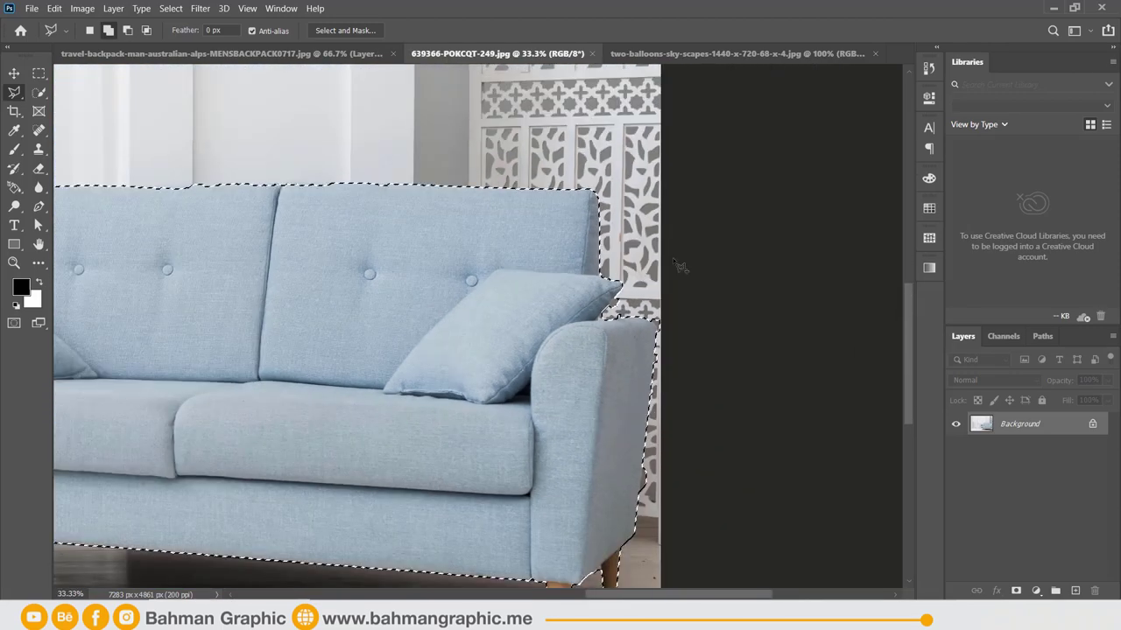
pyautogui.hotkey('ctrl', '-')
pyautogui.hotkey('ctrl', '-')
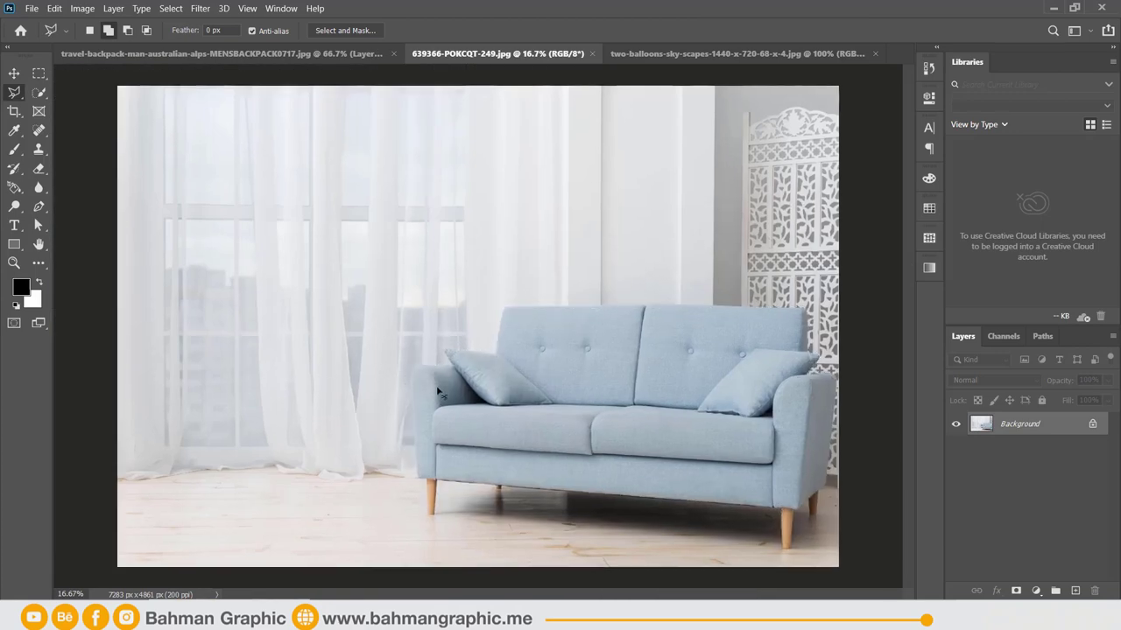
pyautogui.hotkey('ctrl', '+')
pyautogui.hotkey('ctrl', '+')
pyautogui.hotkey('ctrl', '+')
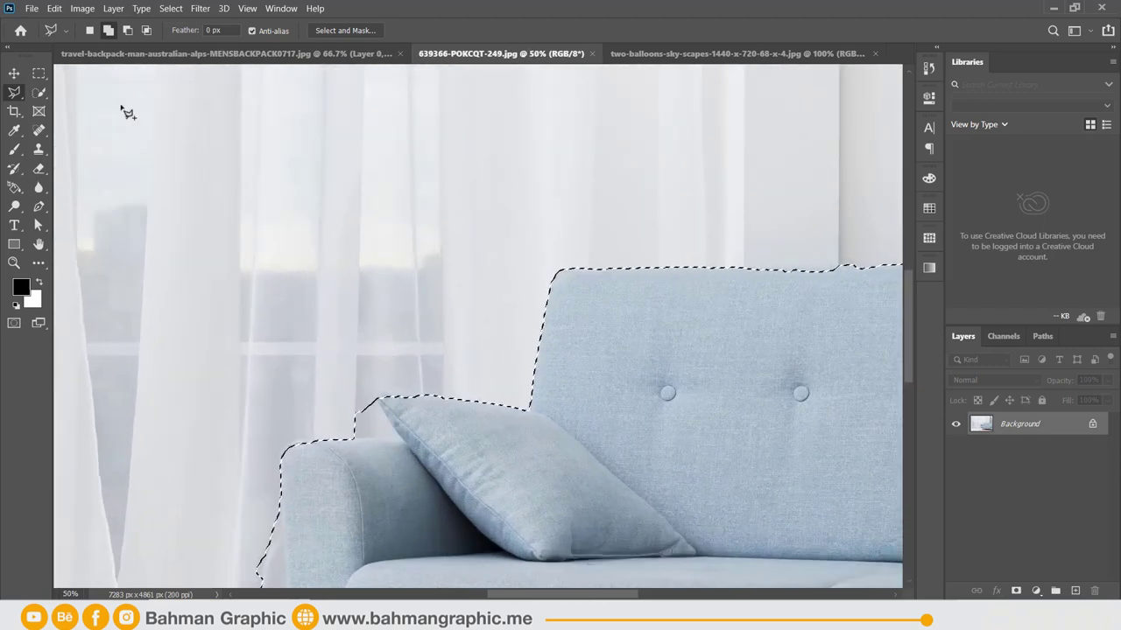
pyautogui.click(38, 93)
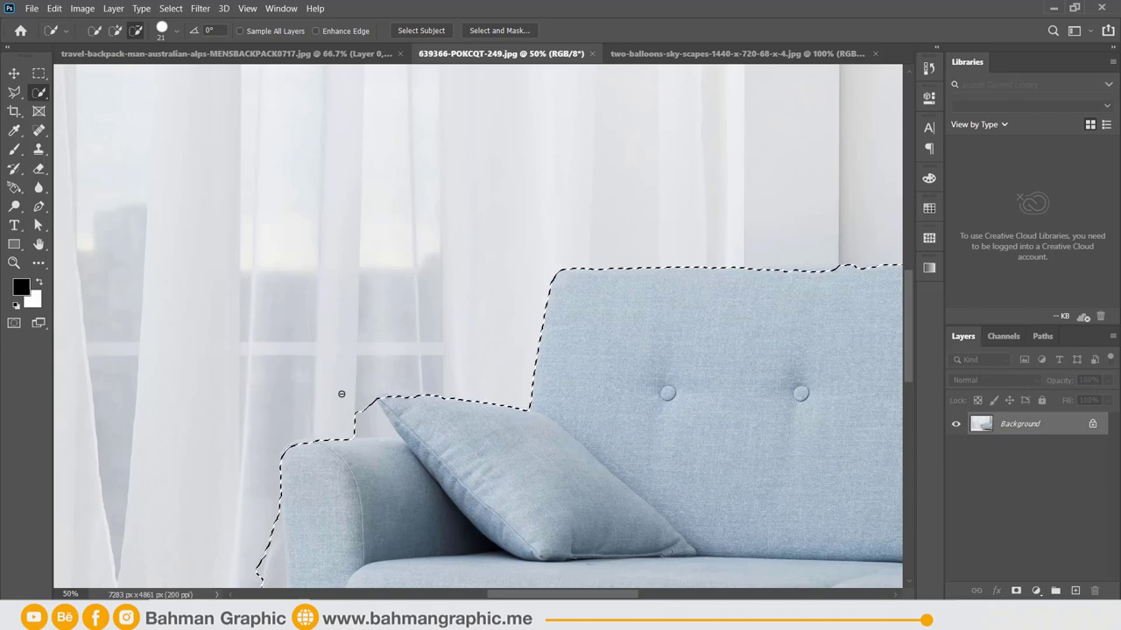
pyautogui.click(135, 32)
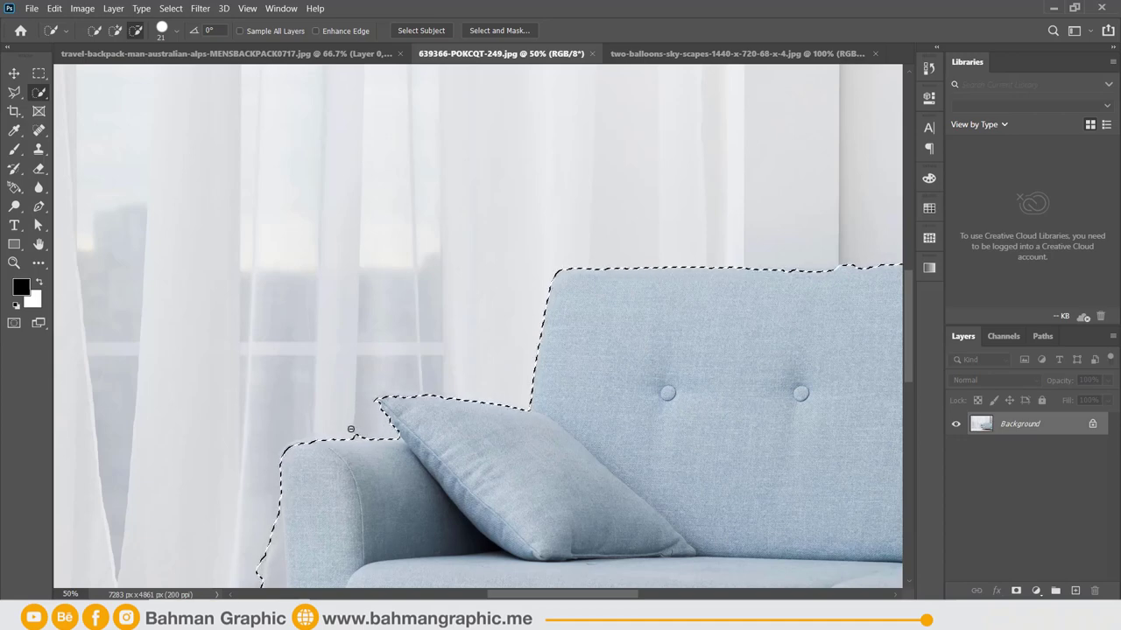
pyautogui.scroll(-2, 368, 362)
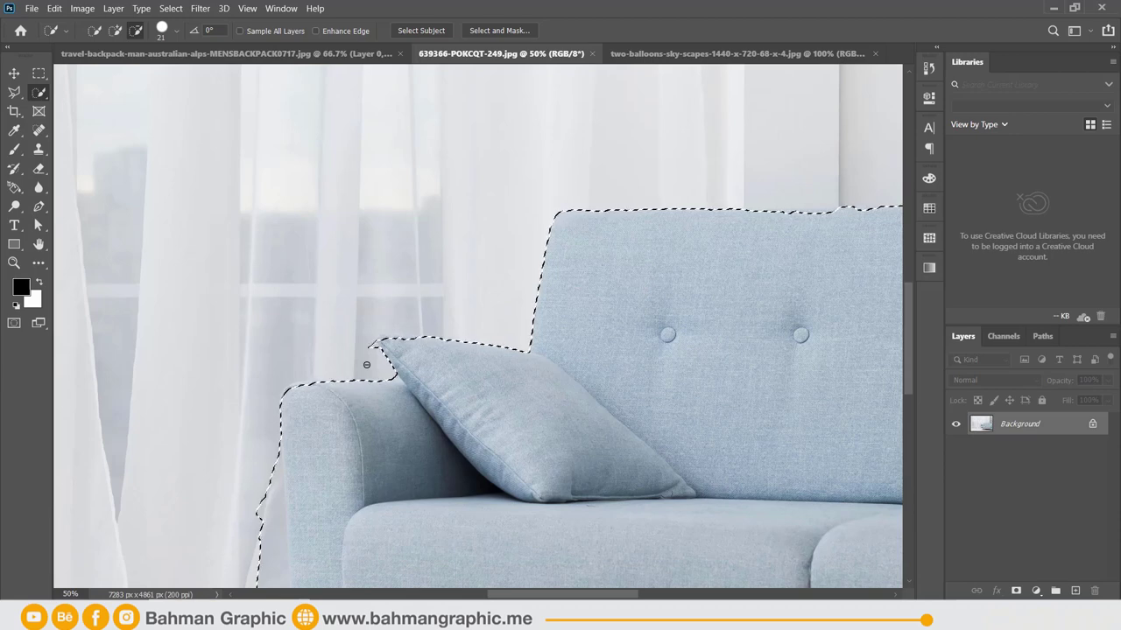
pyautogui.scroll(-4, 369, 363)
pyautogui.scroll(-2, 369, 363)
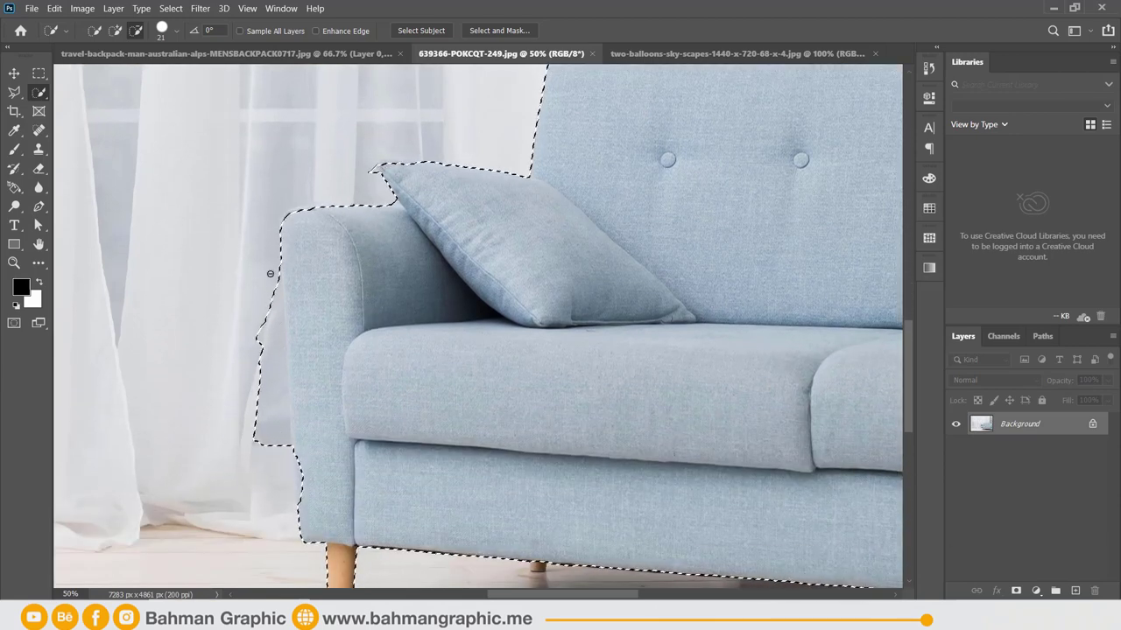
pyautogui.moveTo(268, 354); pyautogui.dragTo(264, 415)
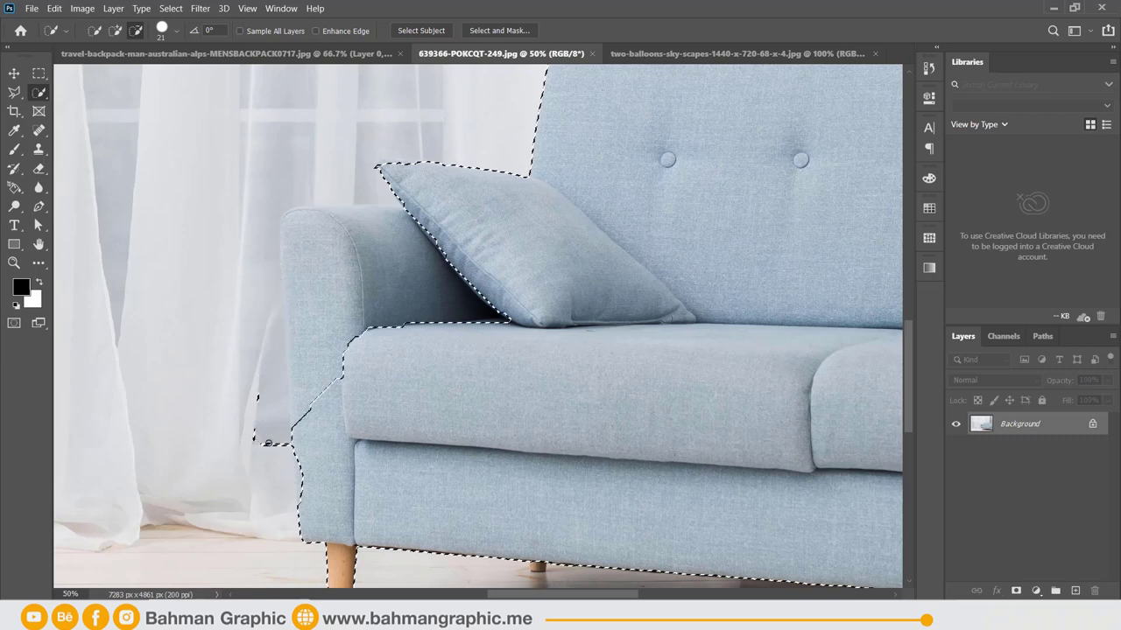
pyautogui.hotkey('ctrl', 'z')
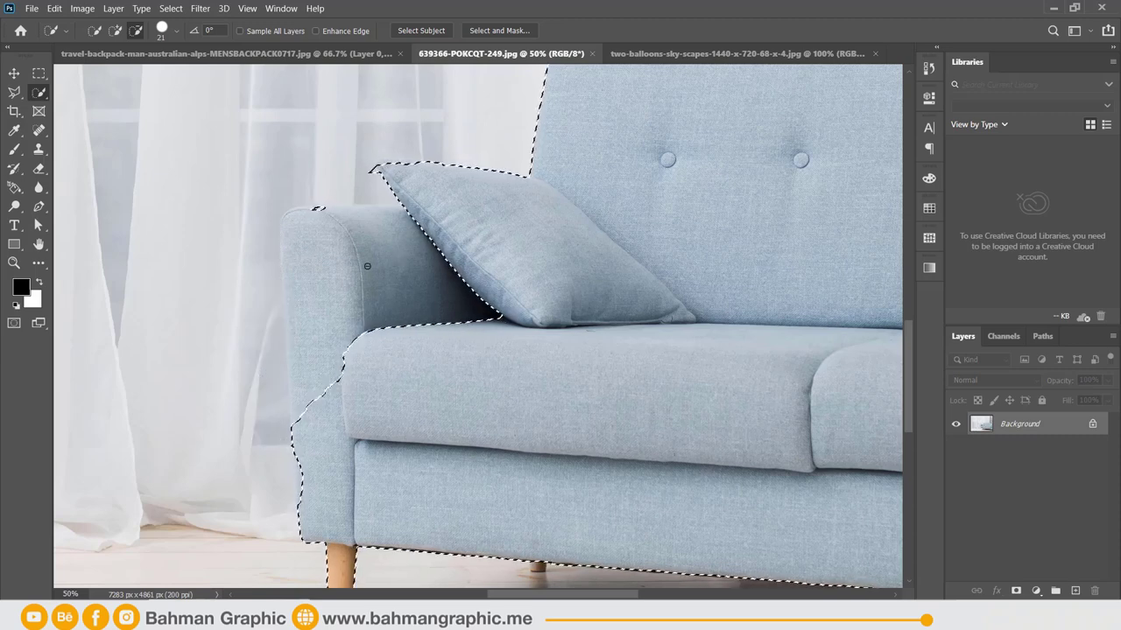
pyautogui.hotkey('ctrl', 'z')
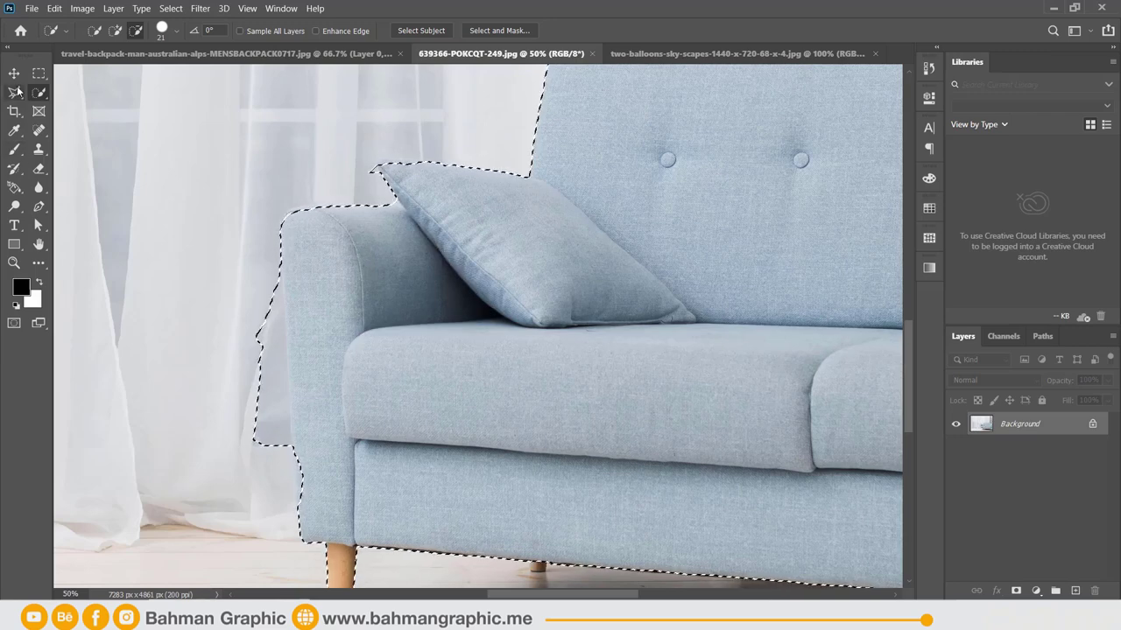
# Add a strip beside the left sofa arm to the selection with the Polygonal Lasso.
pyautogui.click(14, 92)
pyautogui.moveTo(289, 252); pyautogui.dragTo(299, 474)
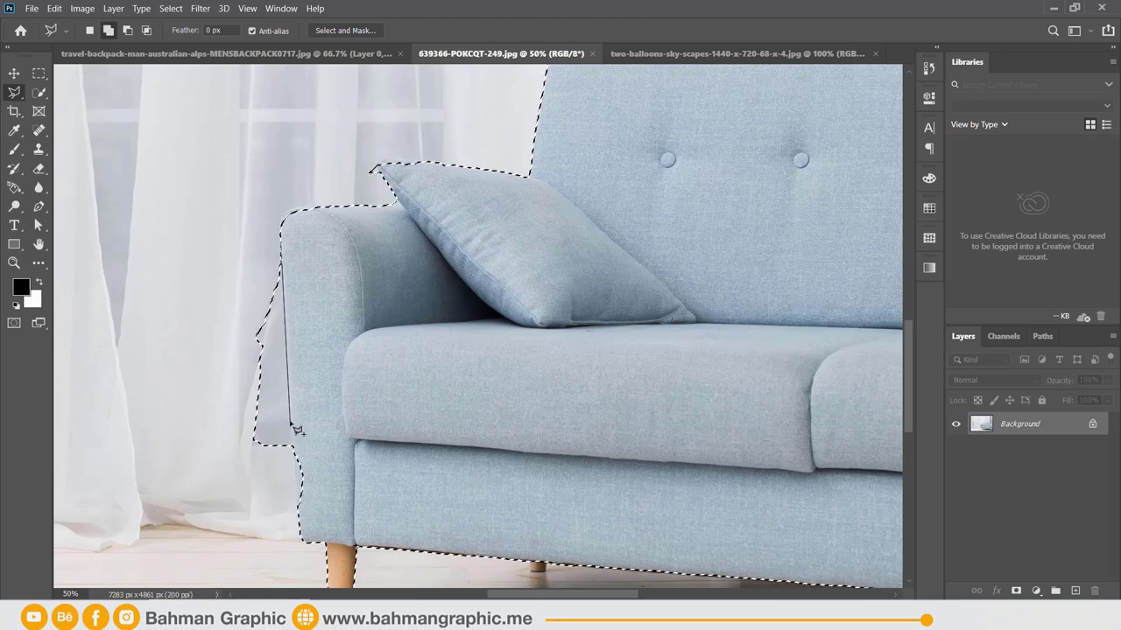
pyautogui.click(294, 458)
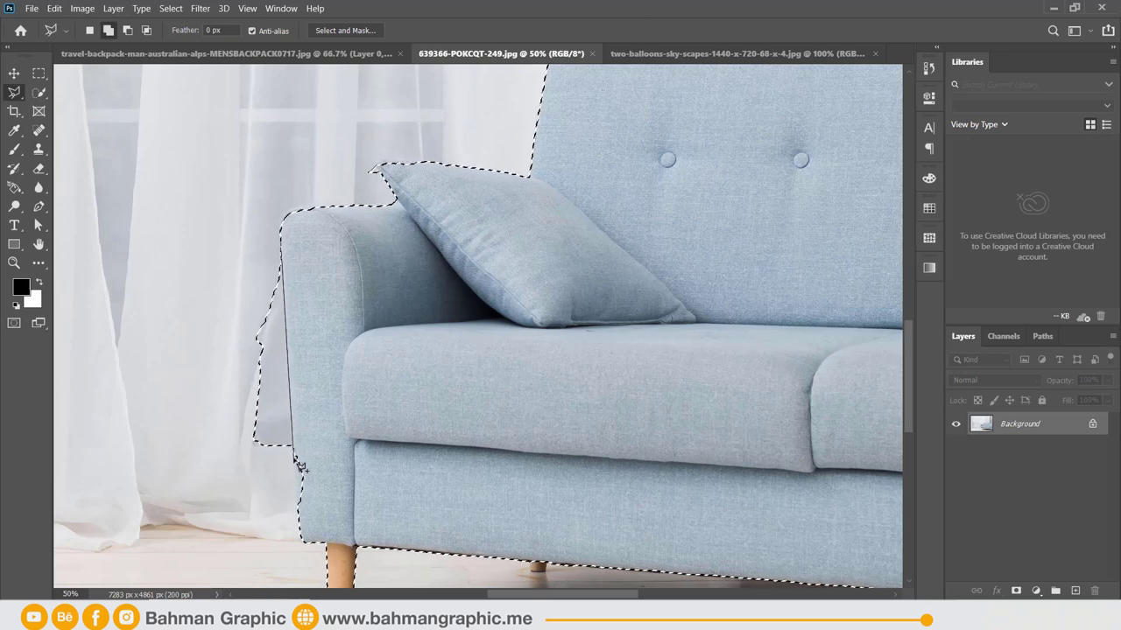
pyautogui.click(210, 462)
pyautogui.doubleClick(192, 280)
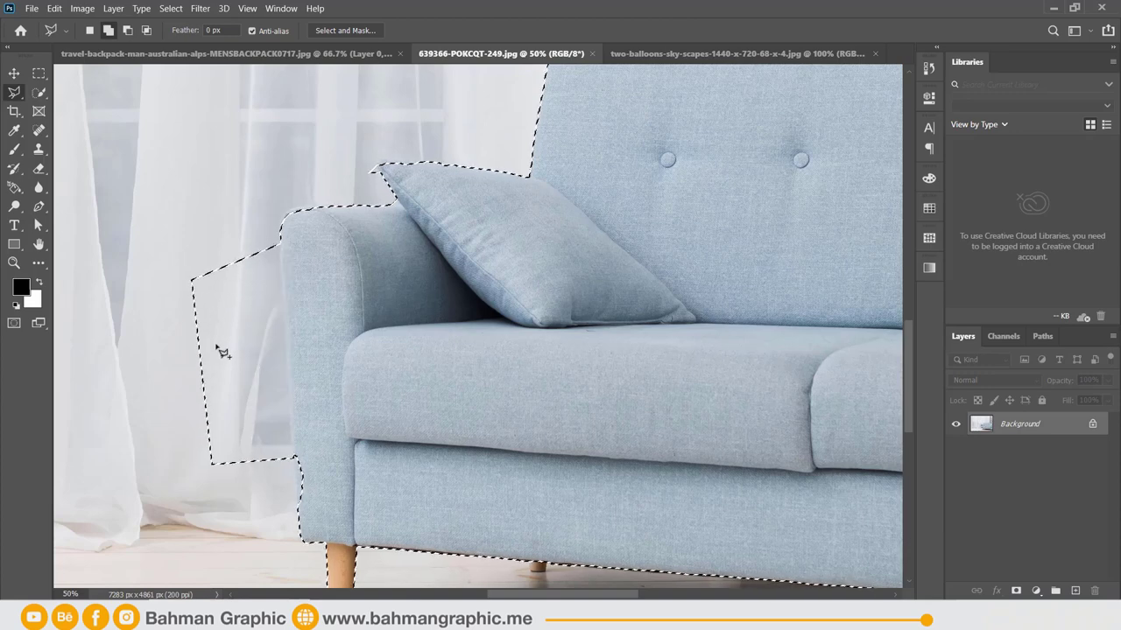
# Subtract the curtain area left of the sofa so the selection follows the armrest edge.
pyautogui.click(127, 29)
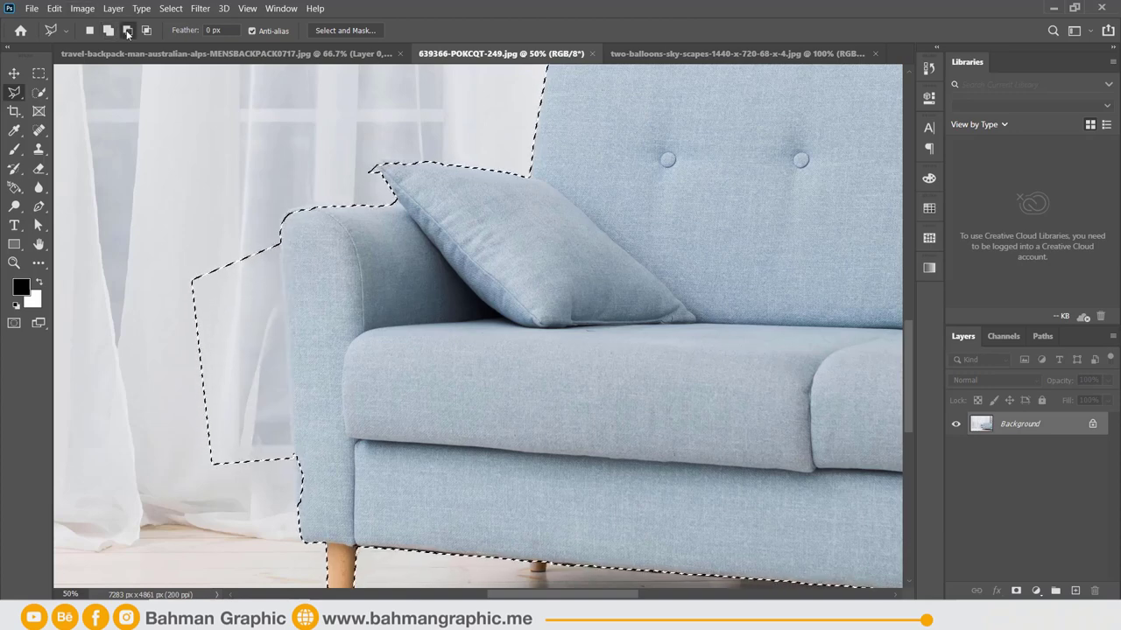
pyautogui.click(278, 230)
pyautogui.click(304, 532)
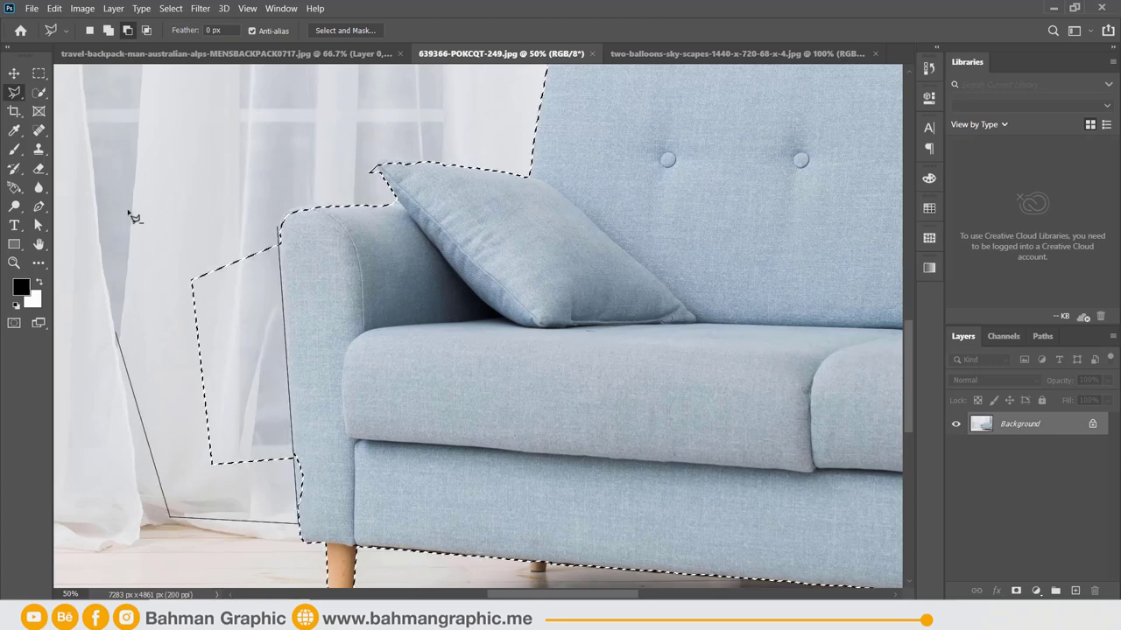
pyautogui.click(126, 213)
pyautogui.doubleClick(251, 193)
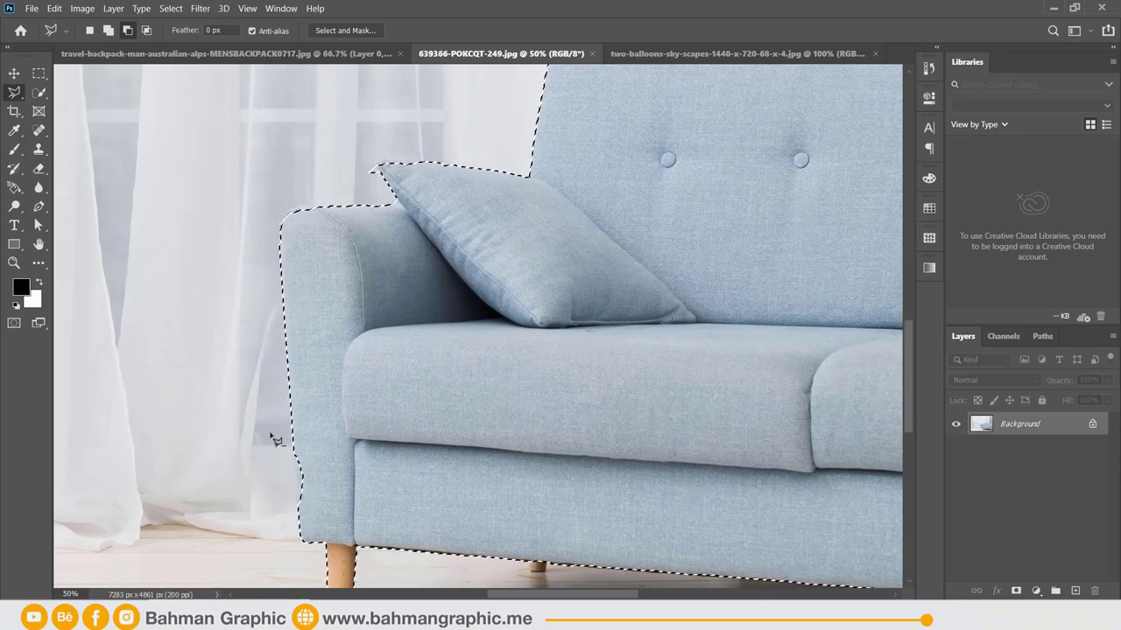
pyautogui.scroll(-2, 289, 416)
pyautogui.scroll(-2, 302, 464)
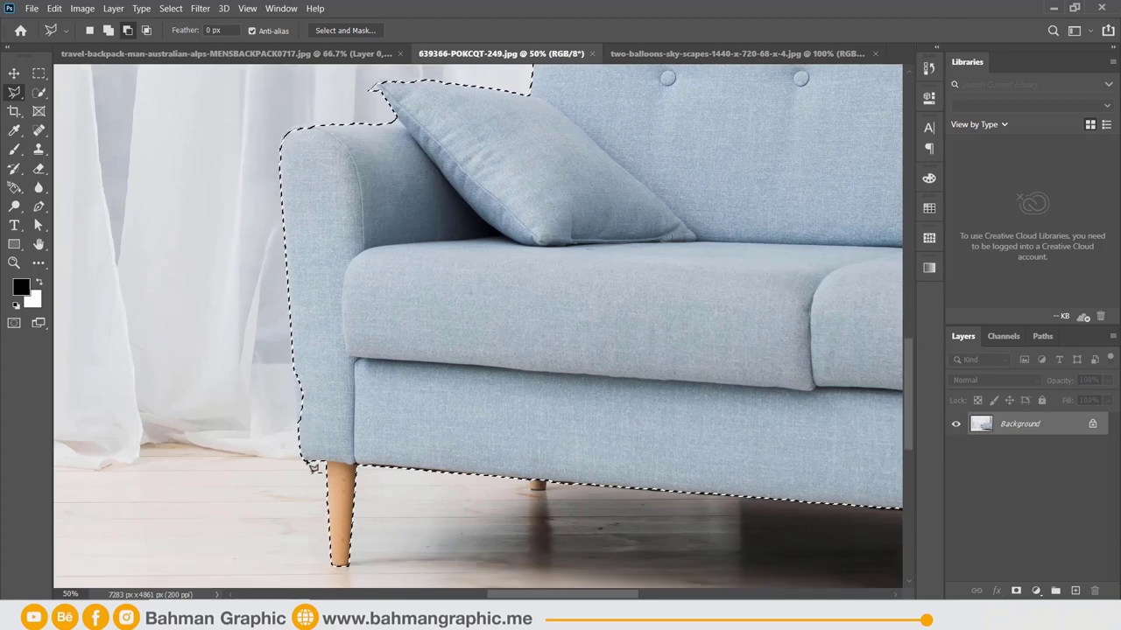
pyautogui.scroll(-1, 316, 420)
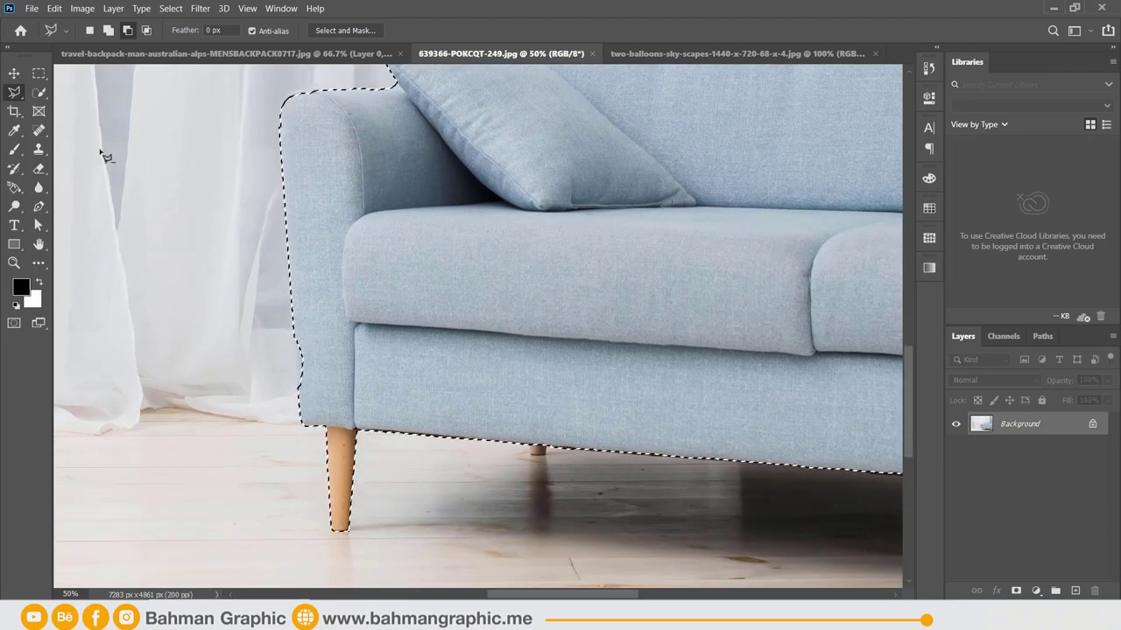
pyautogui.click(34, 93)
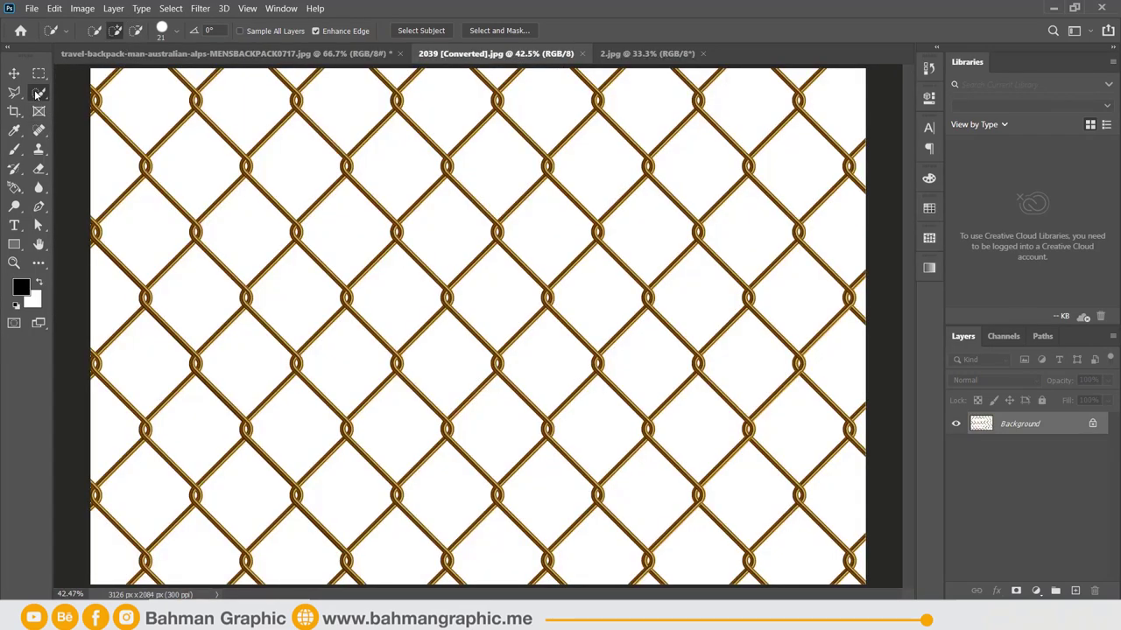
# Switch to the Magic Wand and select one white diamond in the 2039 [Converted].jpg fence.
pyautogui.rightClick(37, 93)
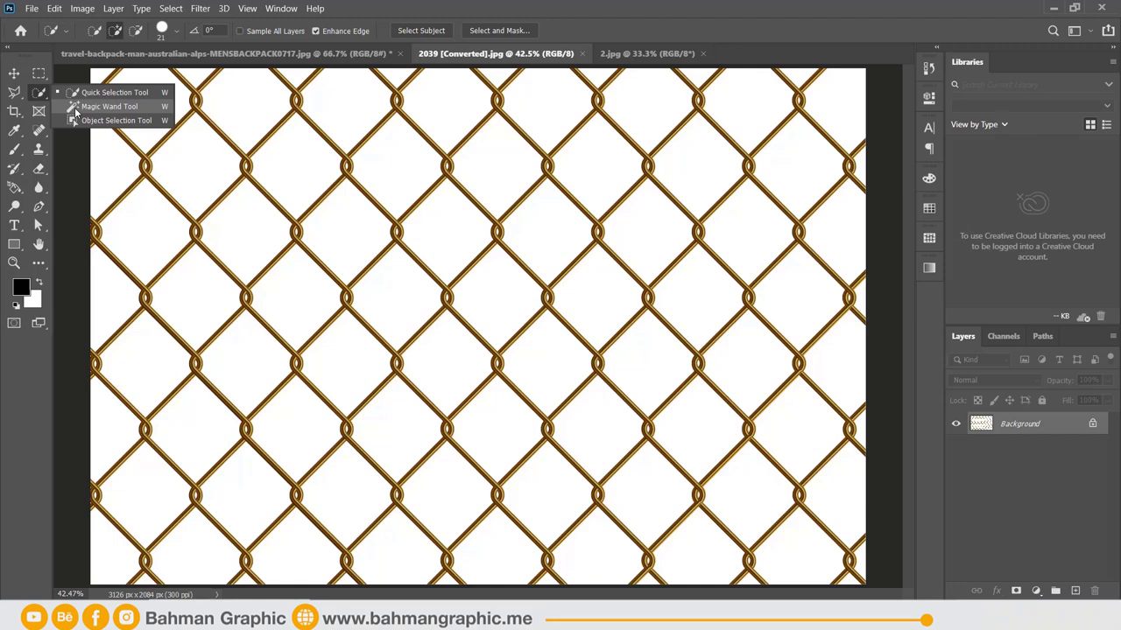
pyautogui.click(76, 107)
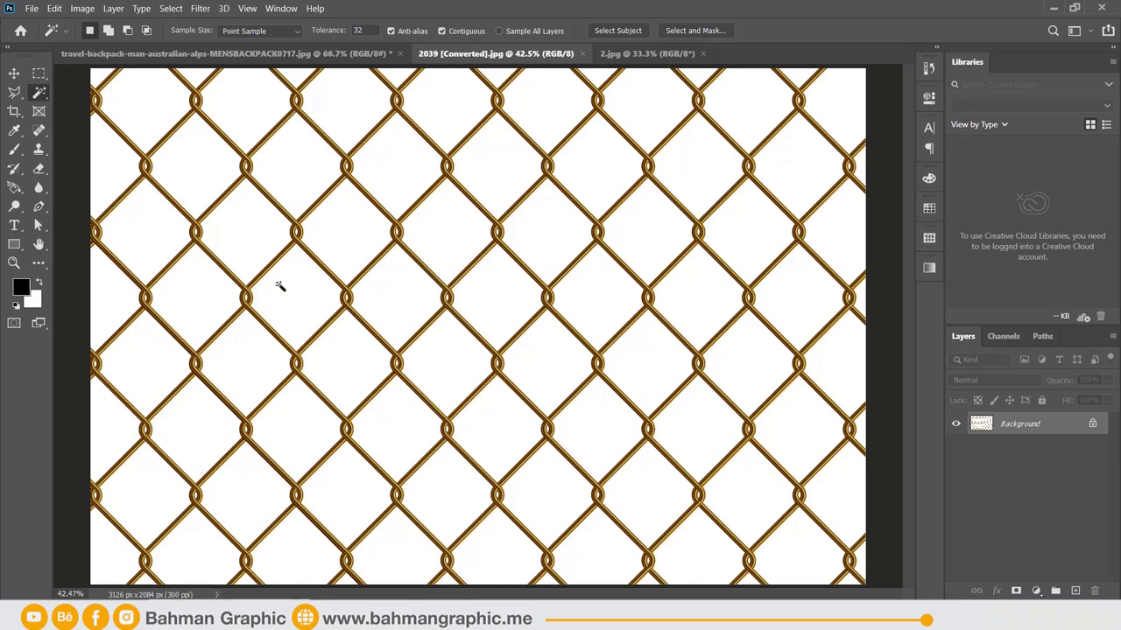
pyautogui.click(546, 223)
pyautogui.press('shift')
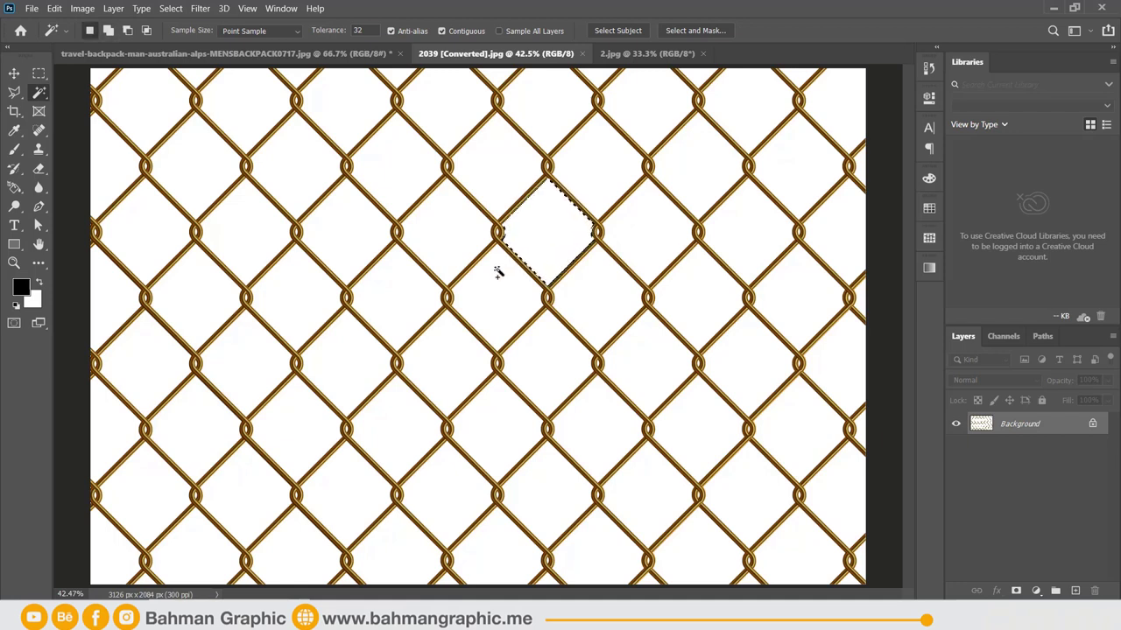
# Add three more white diamonds to the selection, then remove the left diamond.
pyautogui.keyDown('shift'); pyautogui.click(499, 270); pyautogui.keyUp('shift')
pyautogui.click(462, 242)
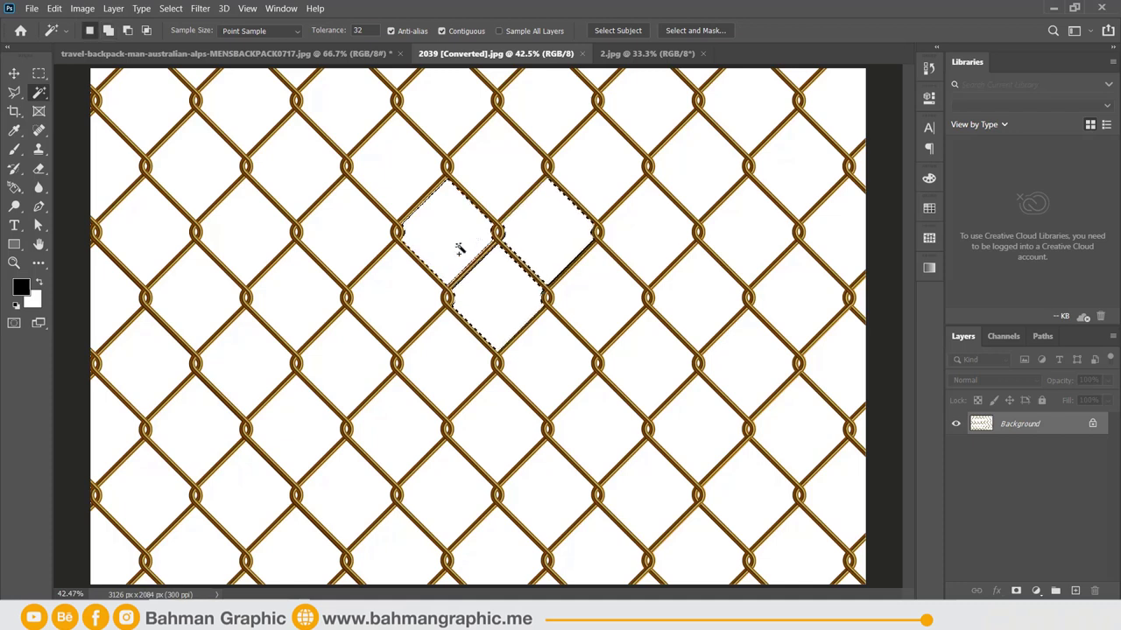
pyautogui.click(404, 296)
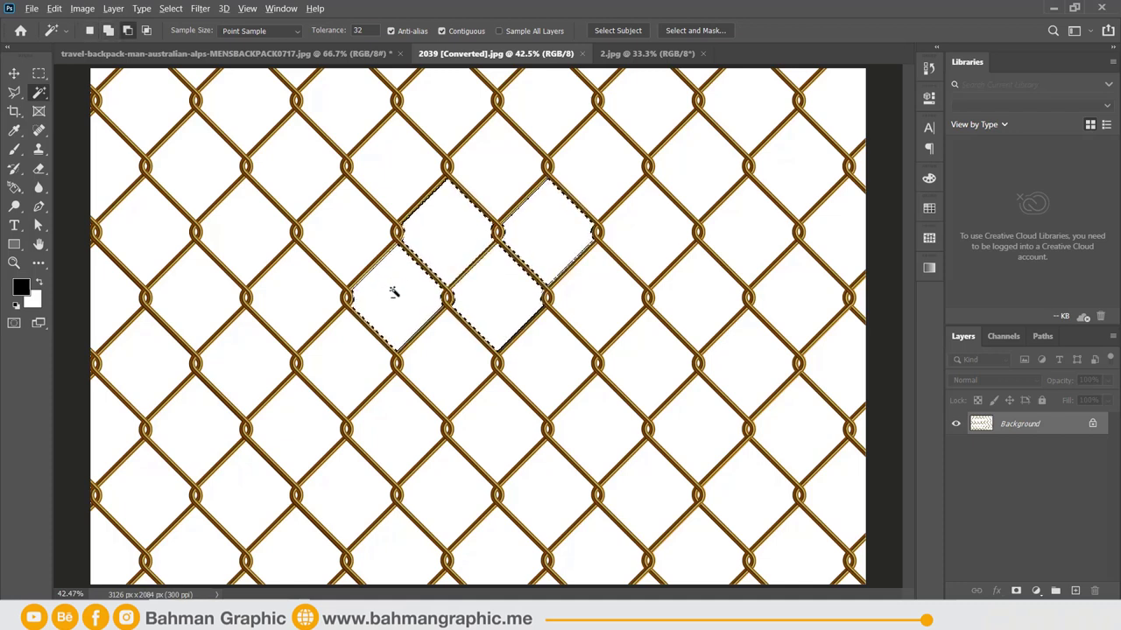
pyautogui.keyDown('alt'); pyautogui.click(395, 285); pyautogui.keyUp('alt')
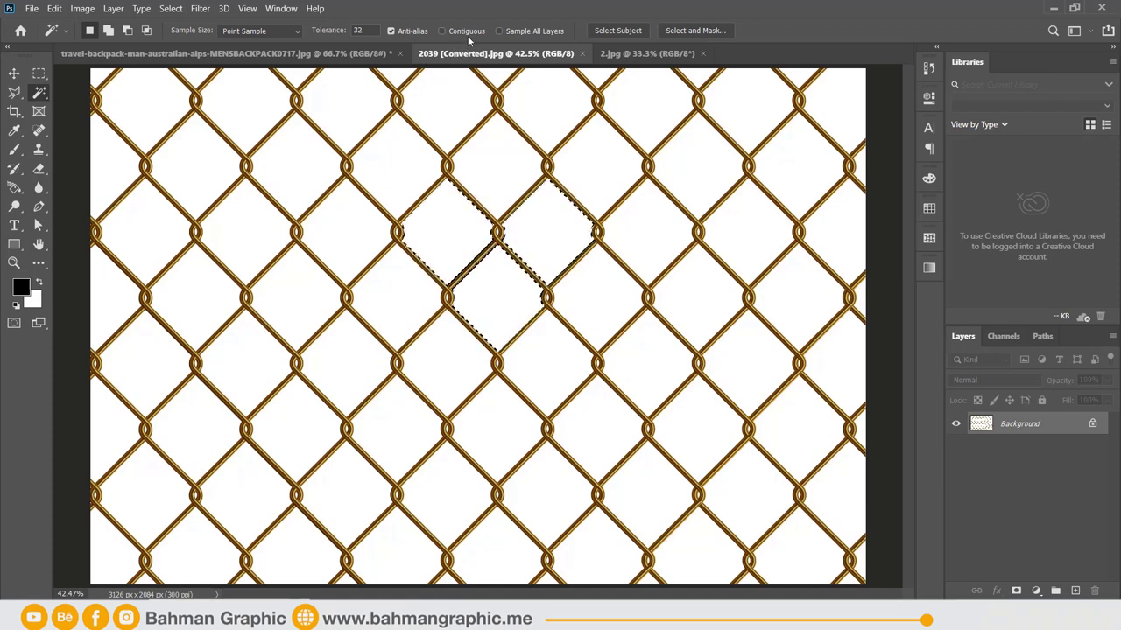
# With Contiguous off, select every white area of the fence and fit the image in view.
pyautogui.click(250, 224)
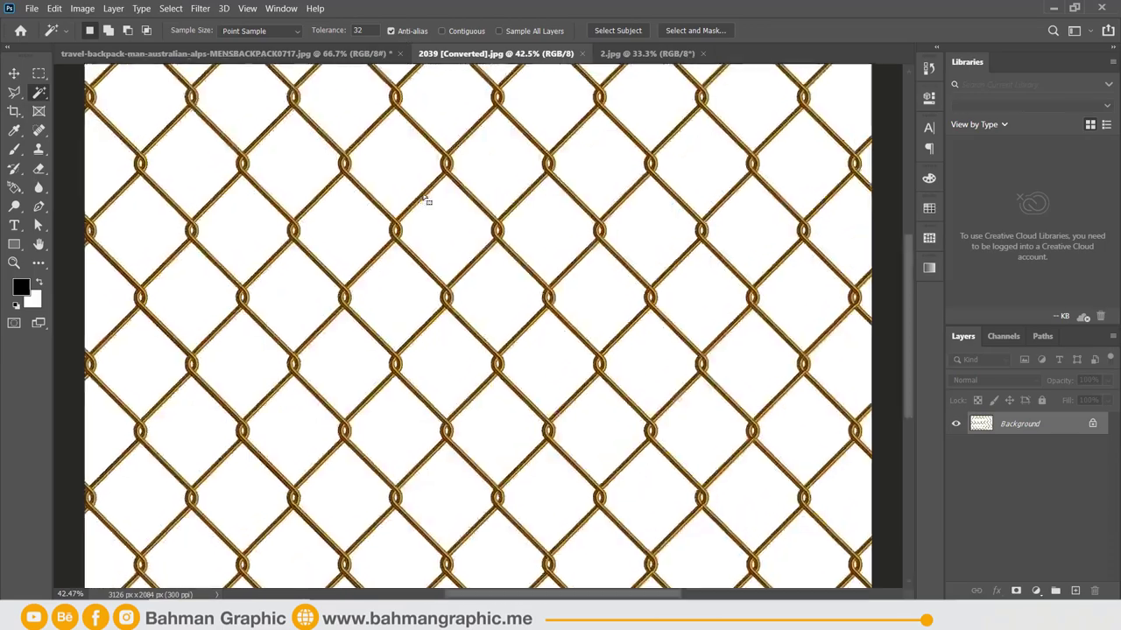
pyautogui.scroll(5, 427, 201)
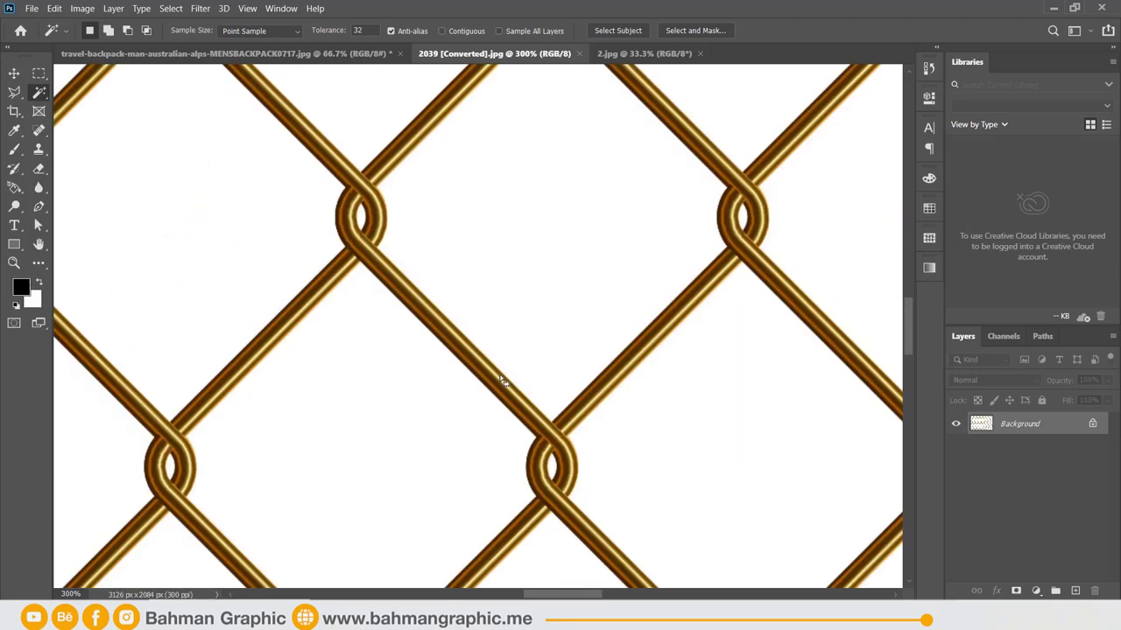
pyautogui.hotkey('ctrl', '0')
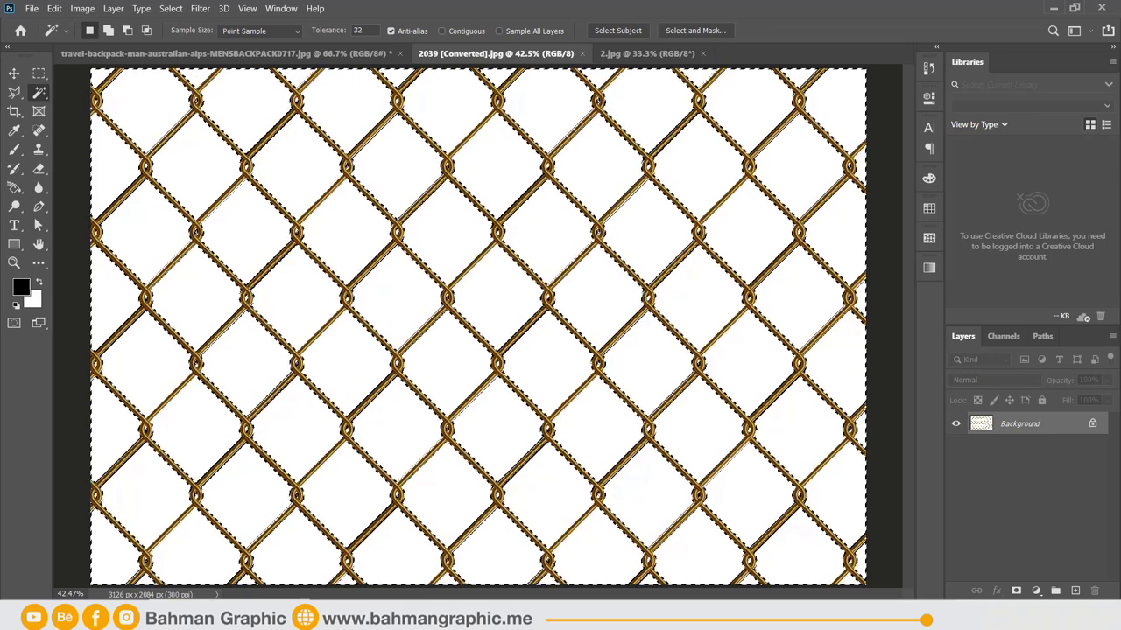
# Unlock the Background layer, erase the selected white gaps to transparency, then invert the selection.
pyautogui.click(39, 169)
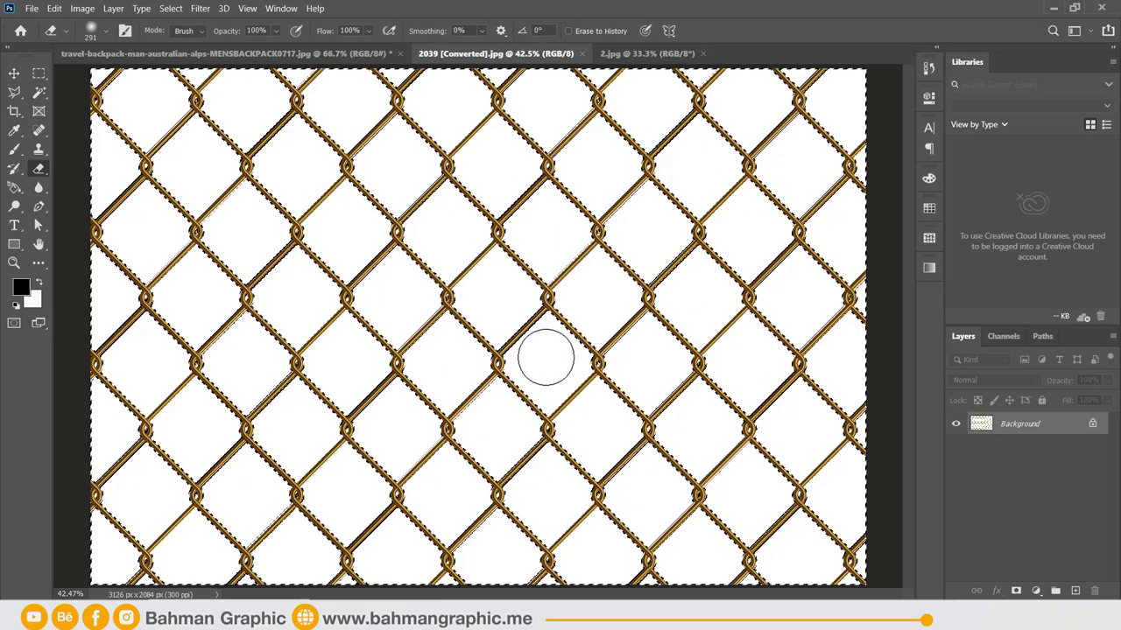
pyautogui.click(254, 236)
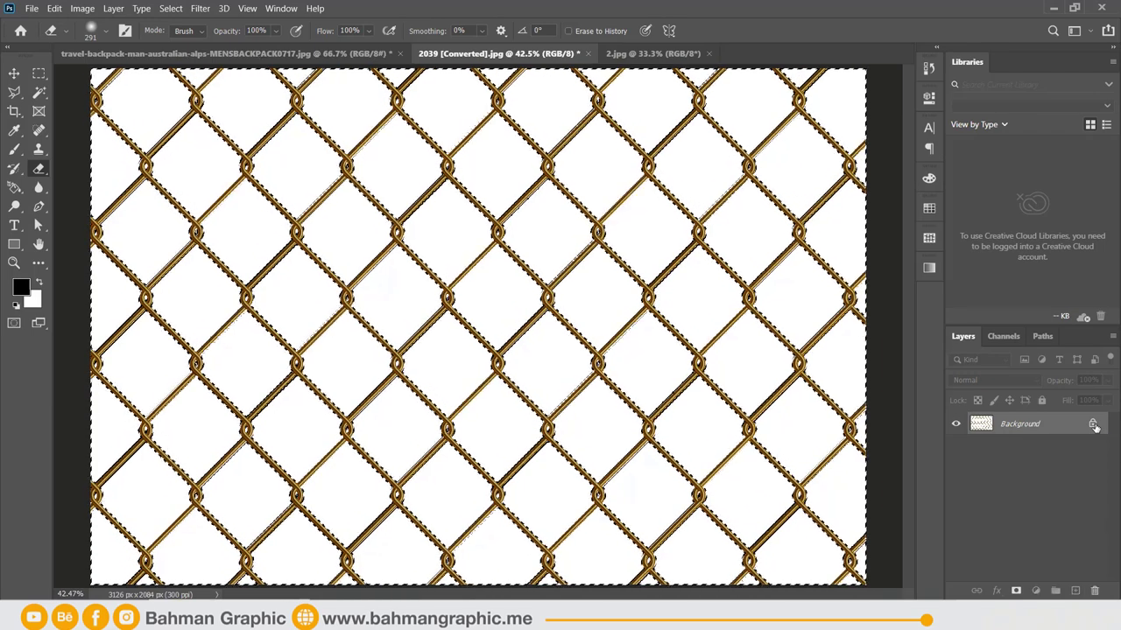
pyautogui.click(1093, 425)
pyautogui.moveTo(613, 271)
pyautogui.mouseDown()
pyautogui.moveTo(619, 353)
pyautogui.moveTo(570, 342)
pyautogui.moveTo(338, 432)
pyautogui.moveTo(732, 470)
pyautogui.moveTo(618, 477)
pyautogui.moveTo(305, 282)
pyautogui.moveTo(640, 190)
pyautogui.moveTo(551, 155)
pyautogui.moveTo(497, 150)
pyautogui.mouseUp()
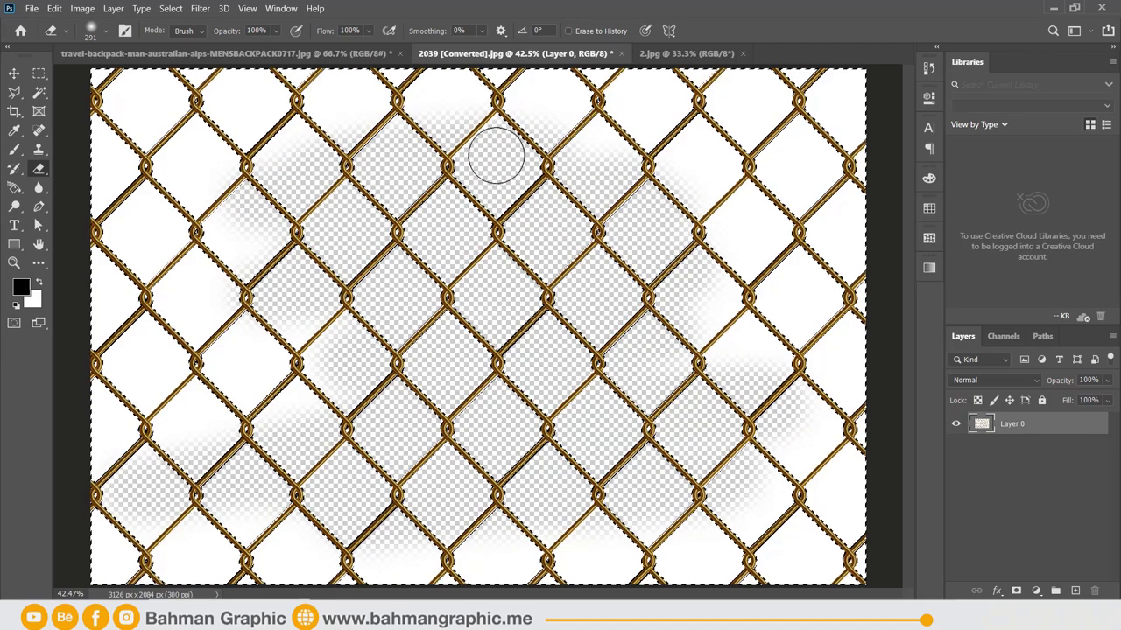
pyautogui.click(162, 8)
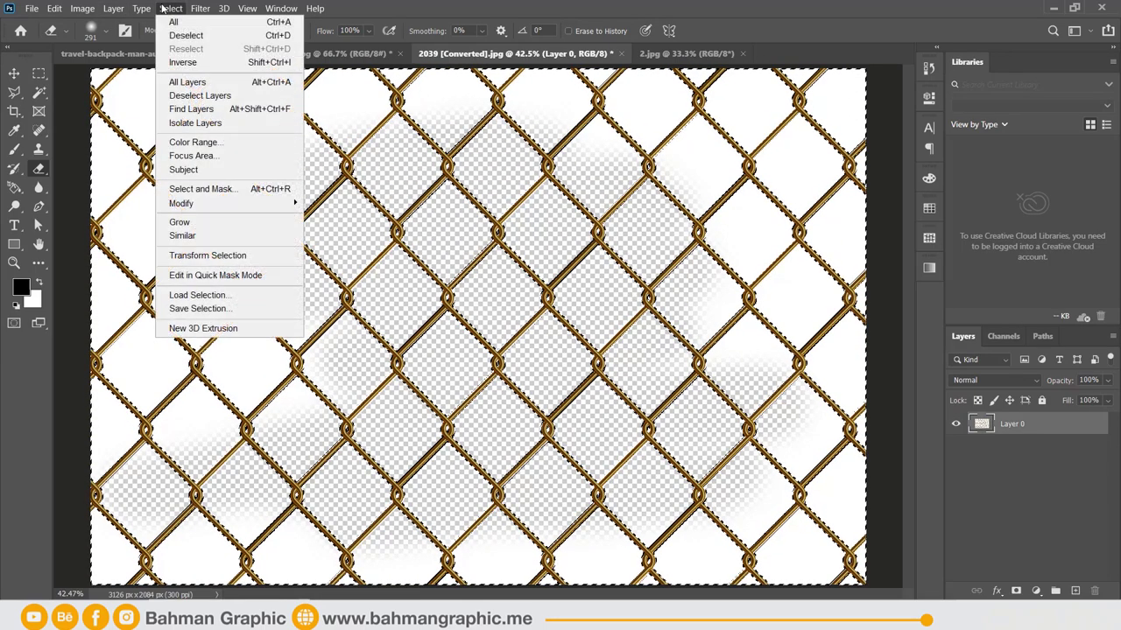
pyautogui.click(183, 62)
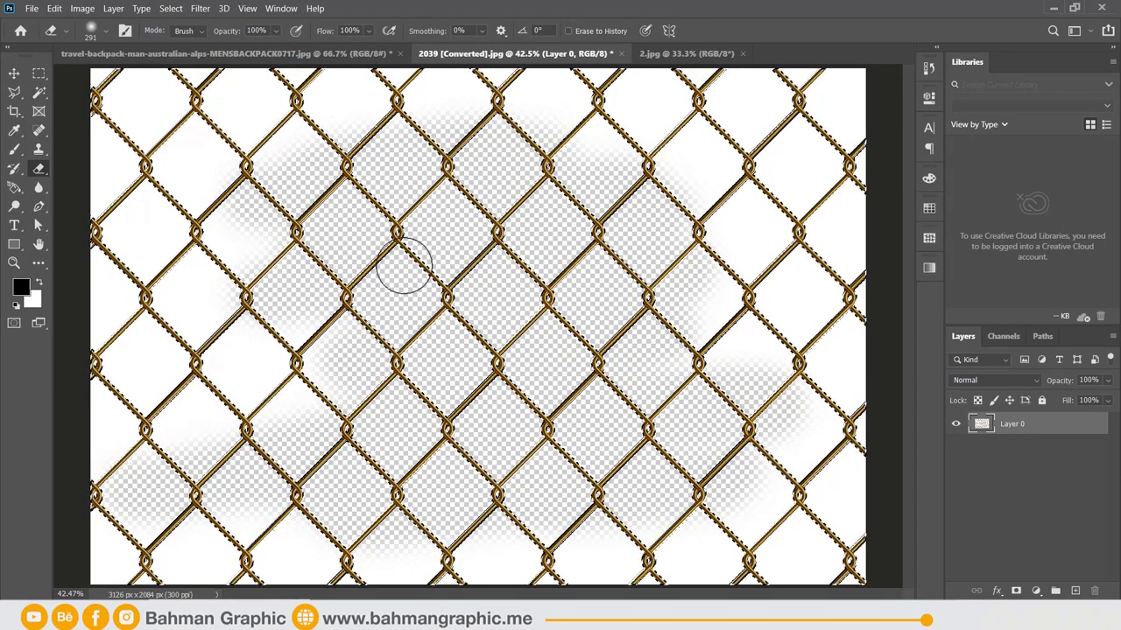
# Darken the upper-middle, centre and lower-left fence wires with a 338 px brush.
pyautogui.press('b')
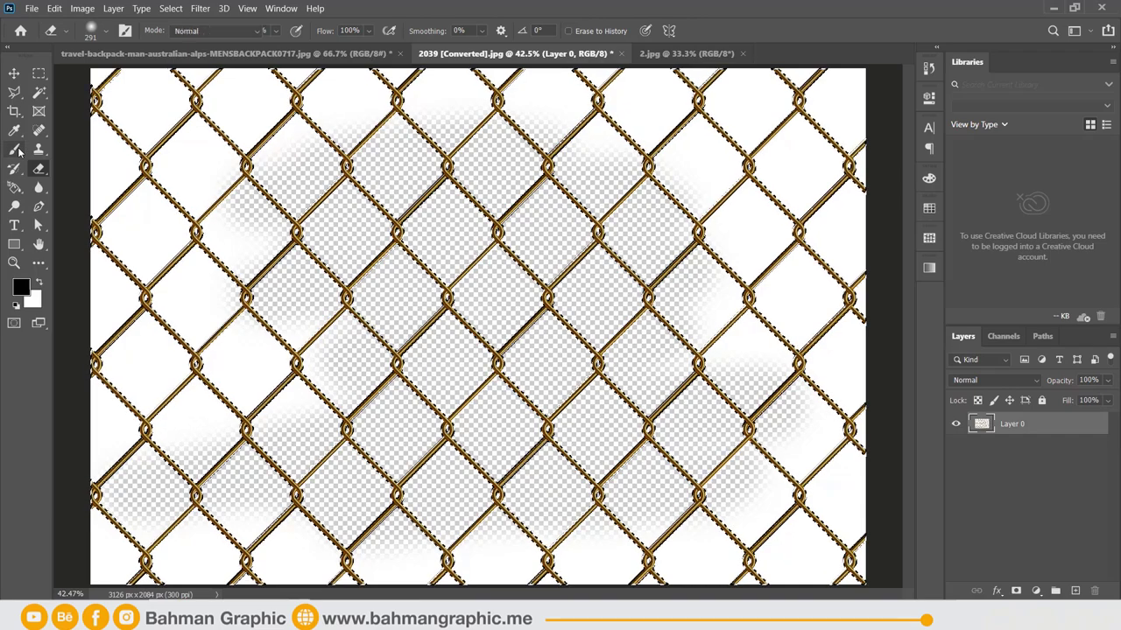
pyautogui.rightClick(419, 169)
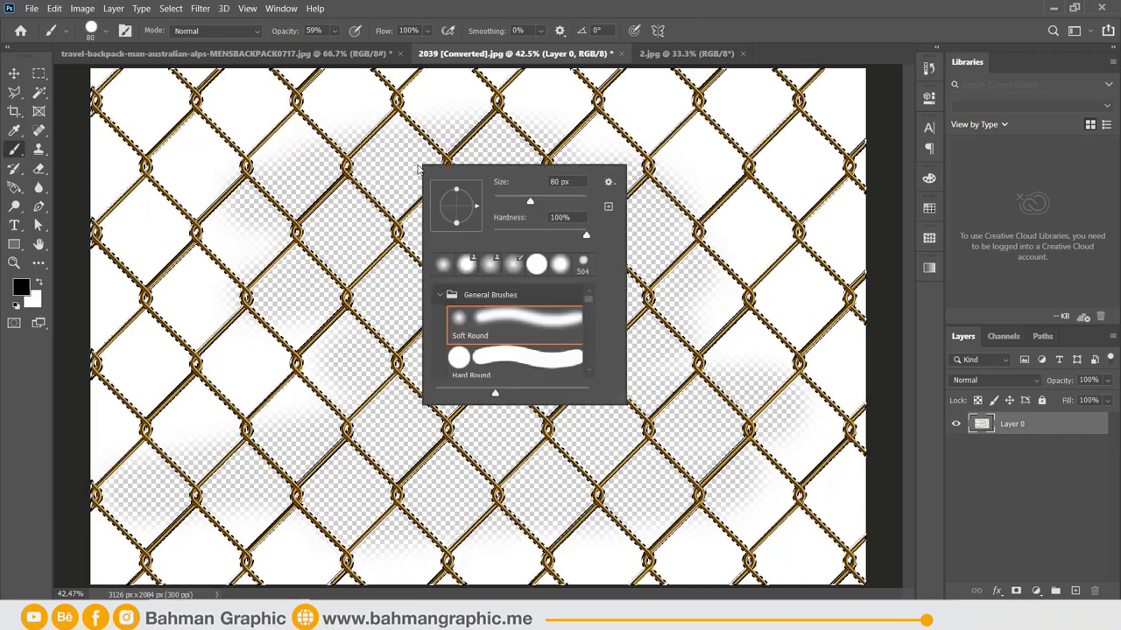
pyautogui.click(571, 202)
pyautogui.moveTo(370, 149)
pyautogui.mouseDown()
pyautogui.moveTo(358, 196)
pyautogui.moveTo(705, 251)
pyautogui.mouseUp()
pyautogui.moveTo(450, 470)
pyautogui.mouseDown()
pyautogui.moveTo(438, 458)
pyautogui.moveTo(520, 255)
pyautogui.moveTo(150, 500)
pyautogui.moveTo(175, 258)
pyautogui.moveTo(281, 318)
pyautogui.moveTo(546, 388)
pyautogui.mouseUp()
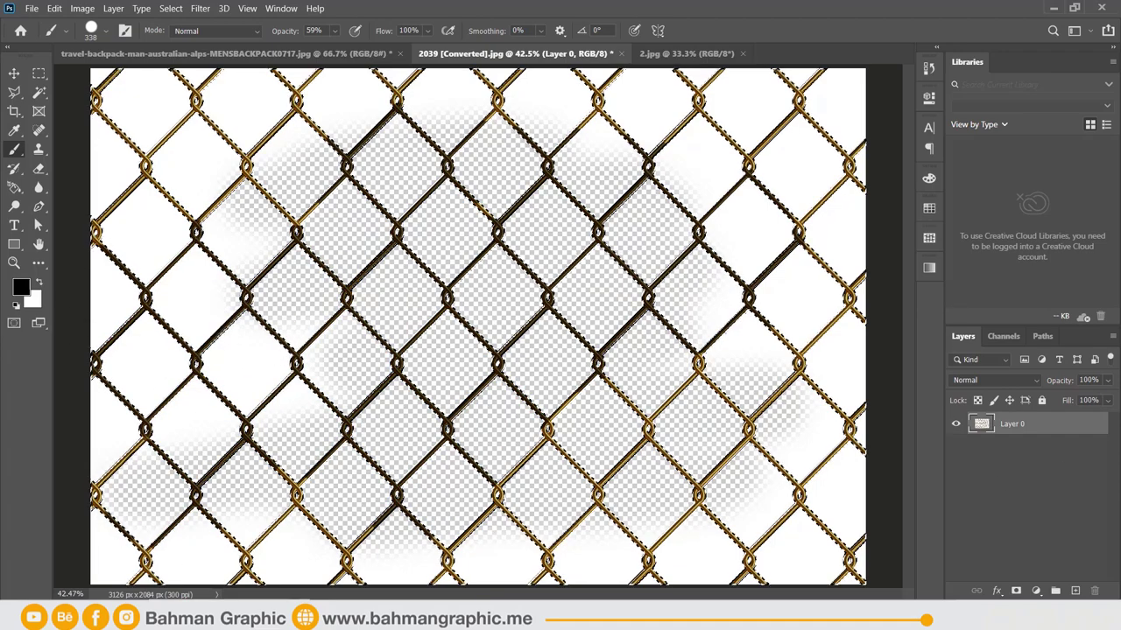
# Add Layer 1, darken the right-side wires, and toggle Layer 1's visibility to compare.
pyautogui.click(1076, 593)
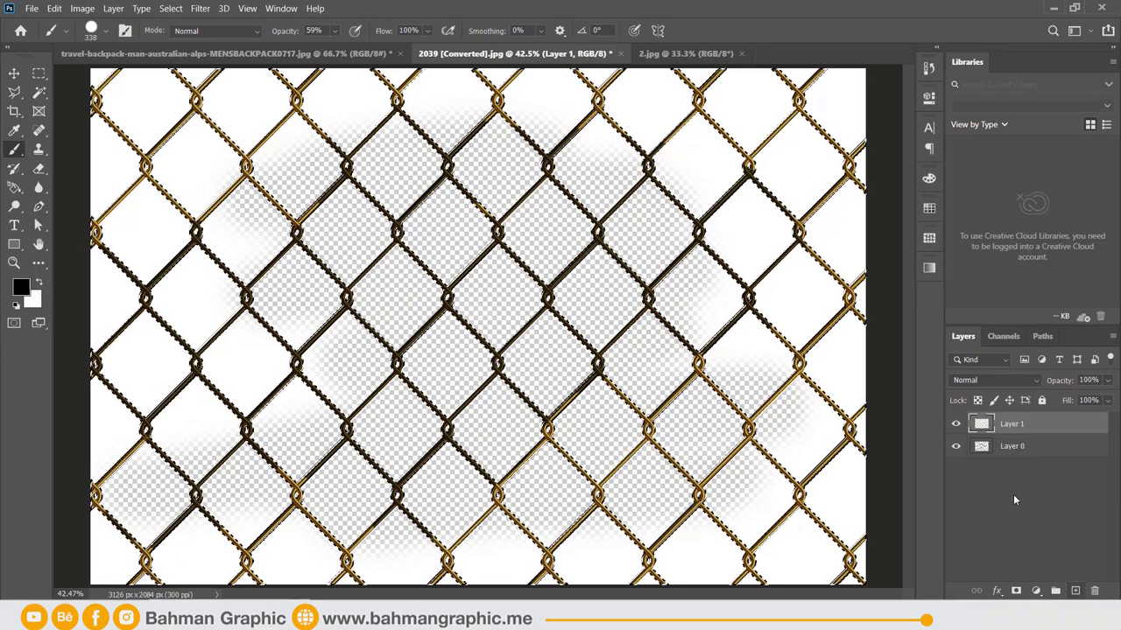
pyautogui.moveTo(750, 375)
pyautogui.mouseDown()
pyautogui.moveTo(774, 361)
pyautogui.moveTo(745, 420)
pyautogui.mouseUp()
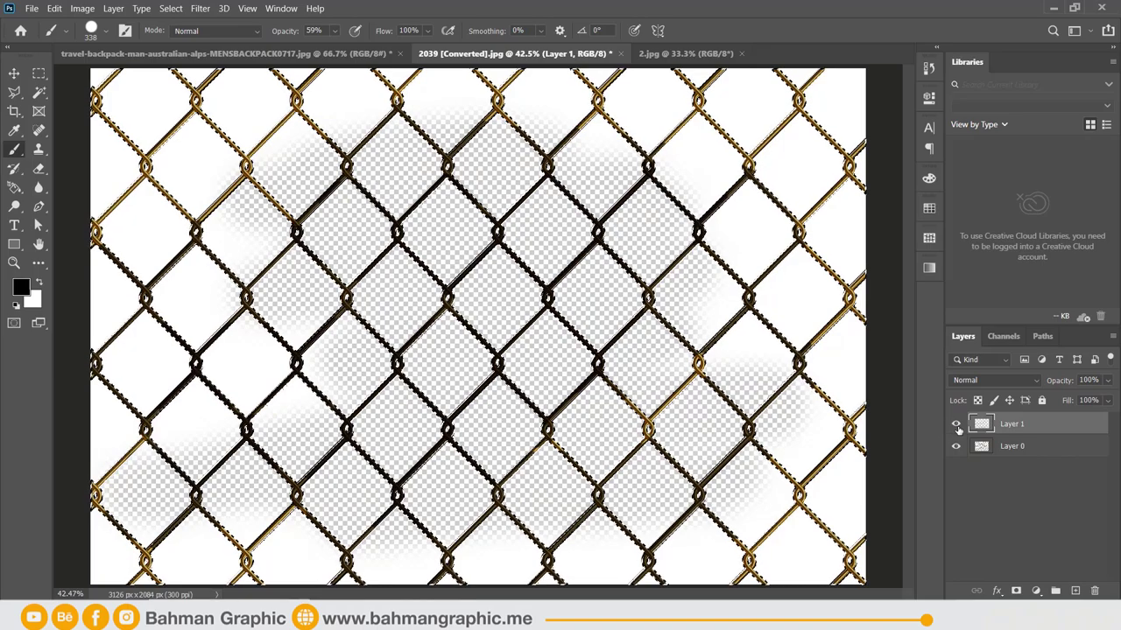
pyautogui.click(956, 426)
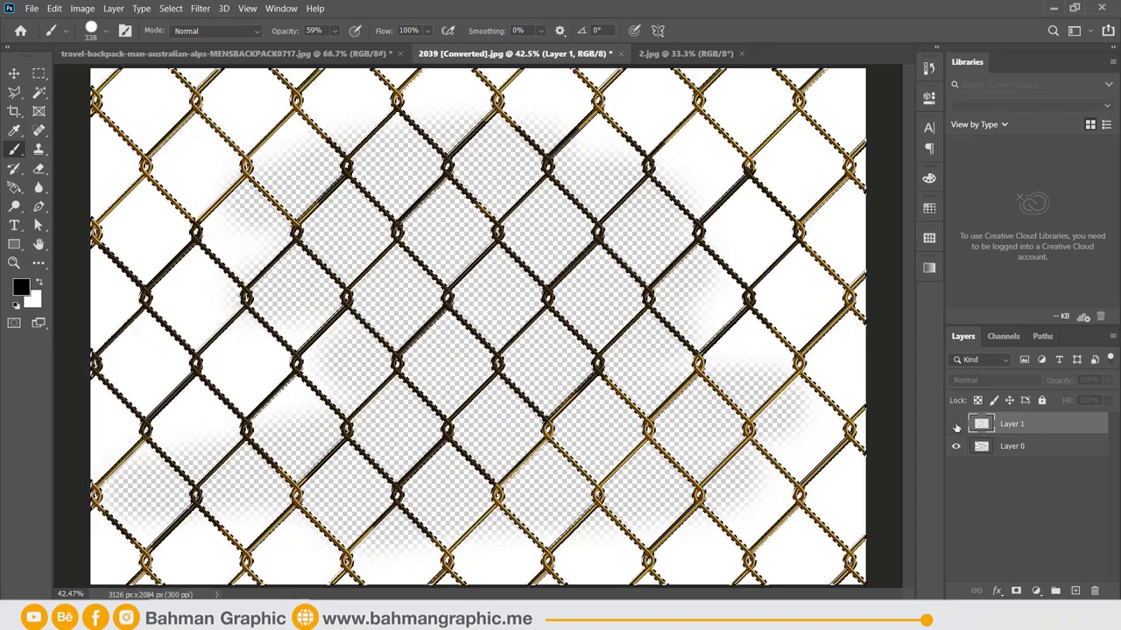
pyautogui.click(957, 426)
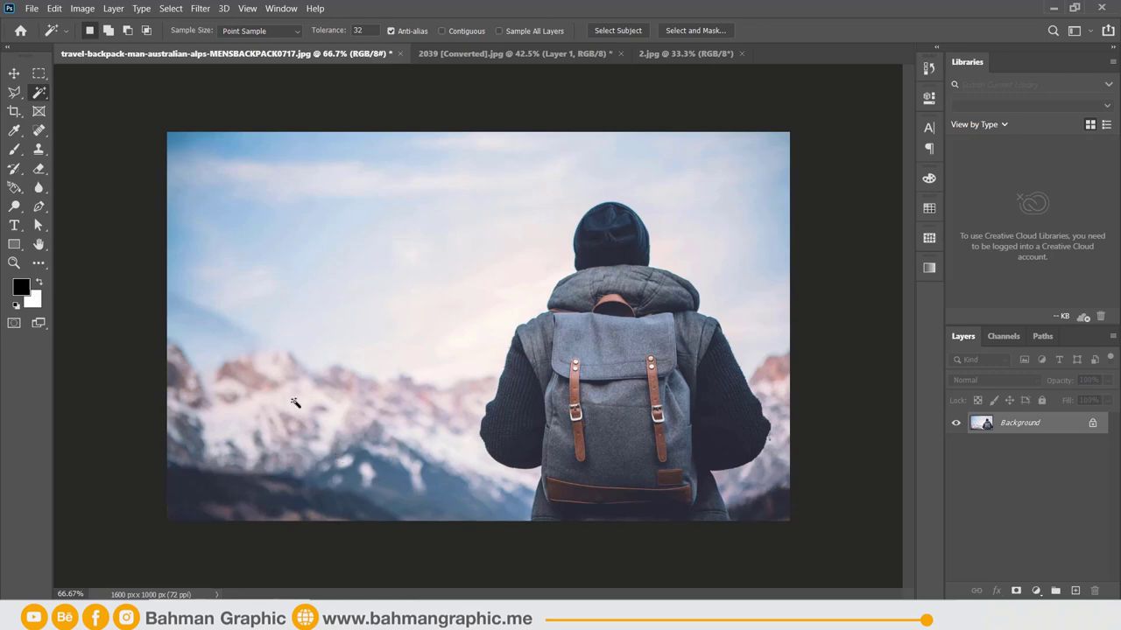
# Select the sky in the backpack photo with the Magic Wand, then switch to 2.jpg.
pyautogui.click(290, 444)
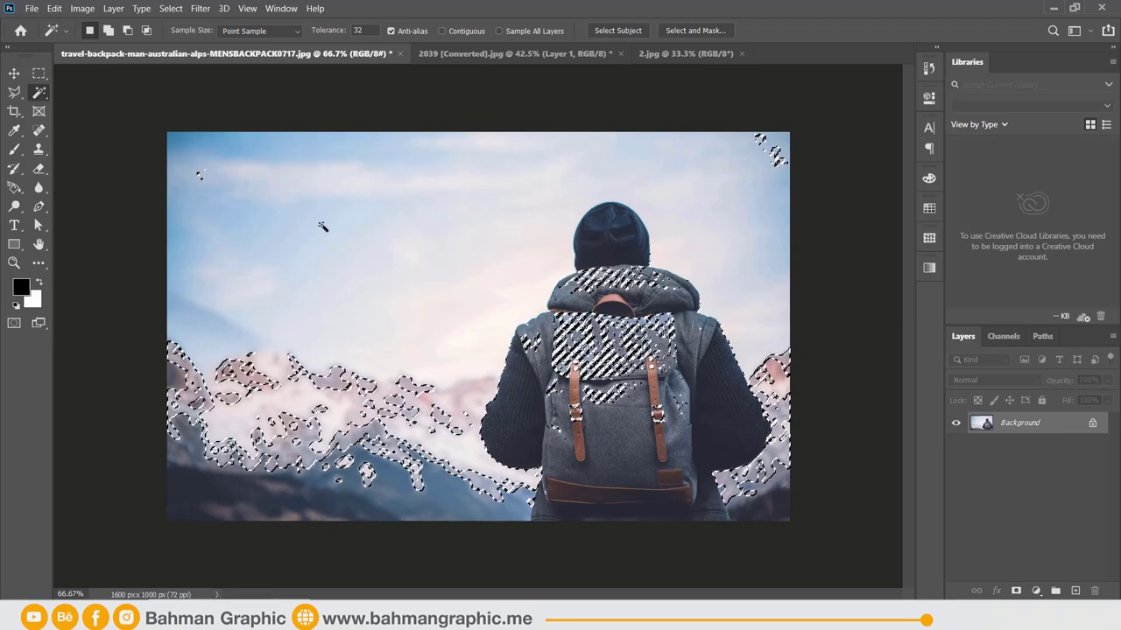
pyautogui.click(315, 213)
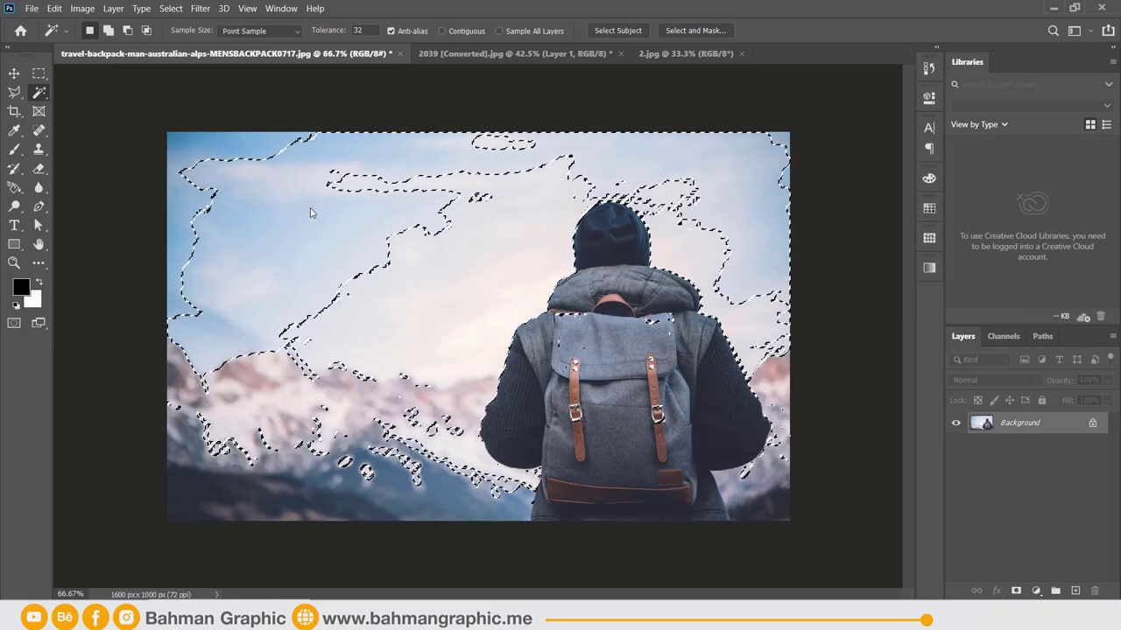
pyautogui.click(411, 274)
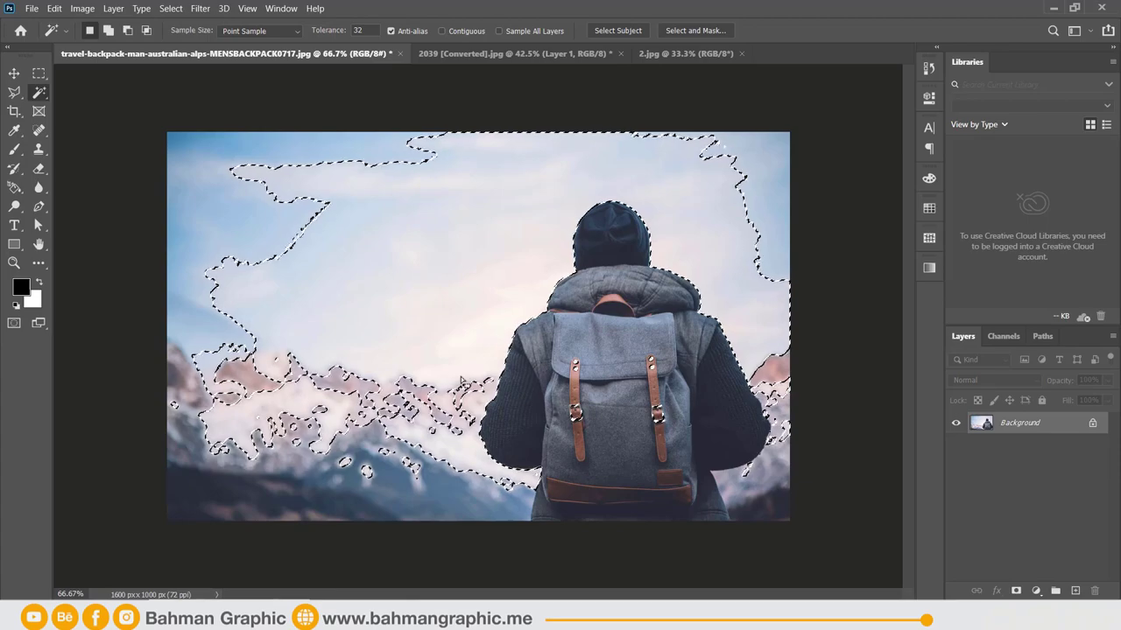
pyautogui.click(425, 49)
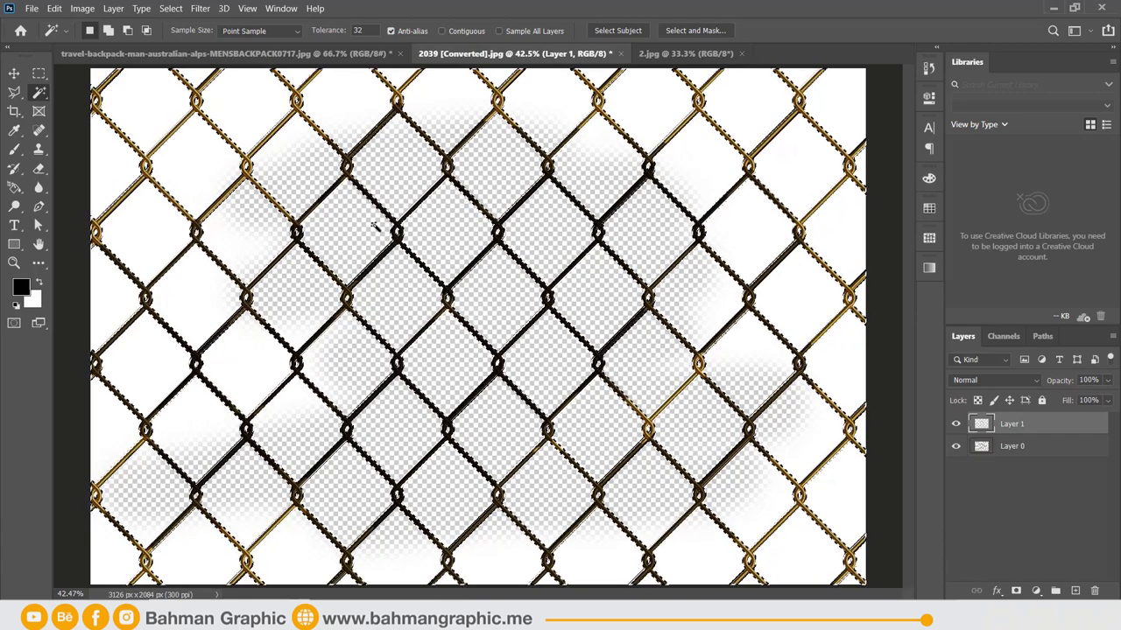
pyautogui.hotkey('ctrl', 'Tab')
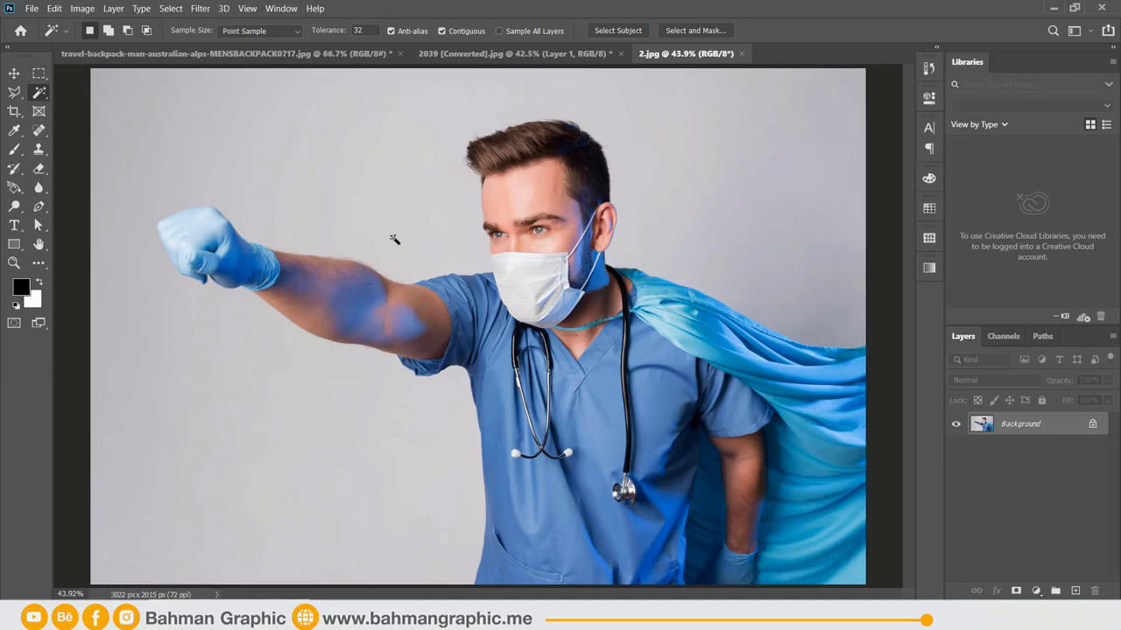
# Select the grey backdrop around the nurse and enter a Magic Wand tolerance of 64.
pyautogui.click(404, 160)
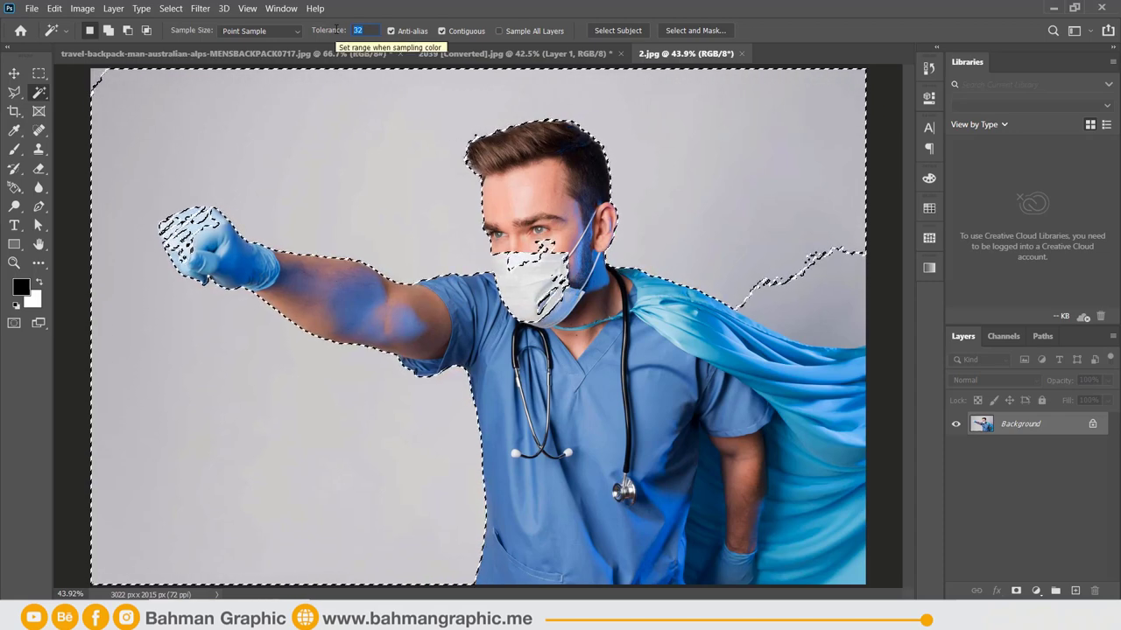
pyautogui.write('64')
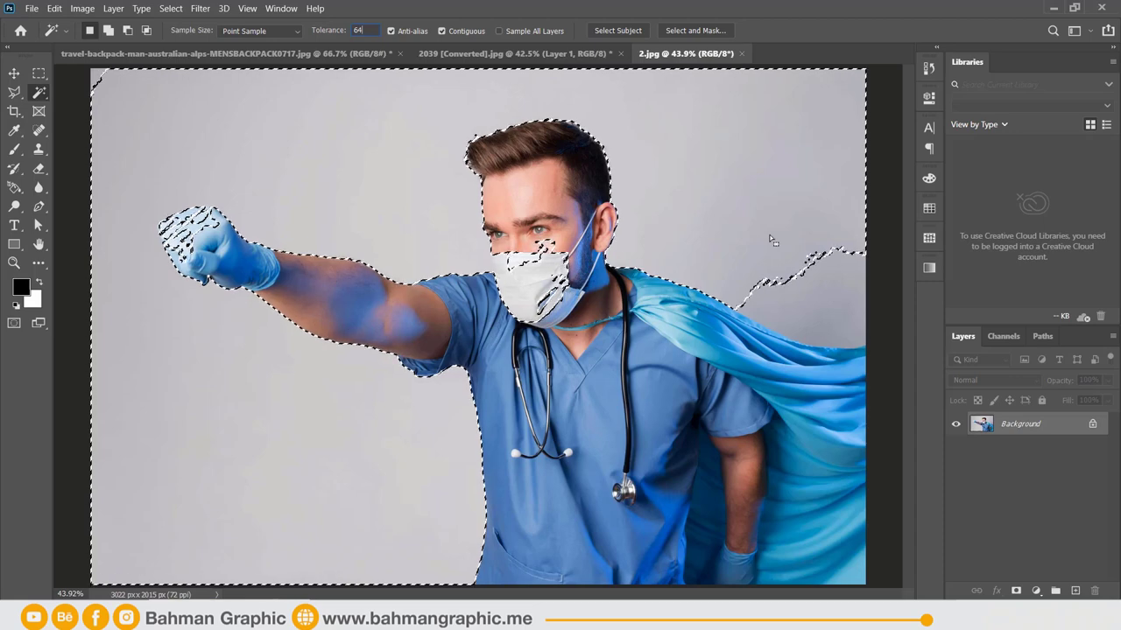
# Reselect the grey backdrop at tolerance 64 and zoom in to inspect the edges around the face.
pyautogui.press('Return')
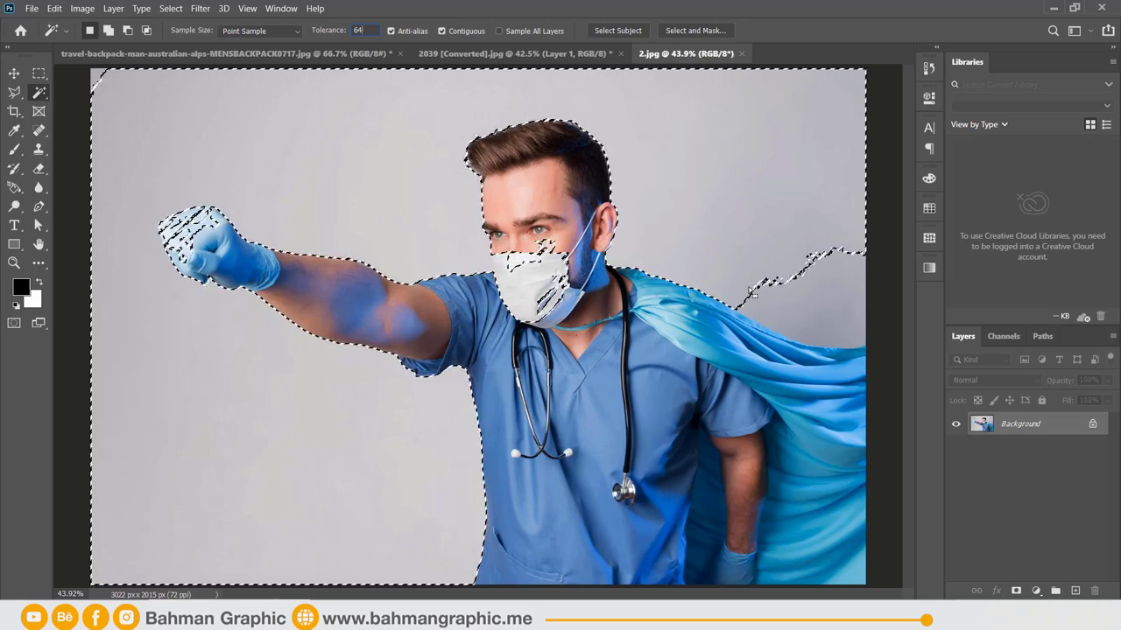
pyautogui.hotkey('ctrl', 'd')
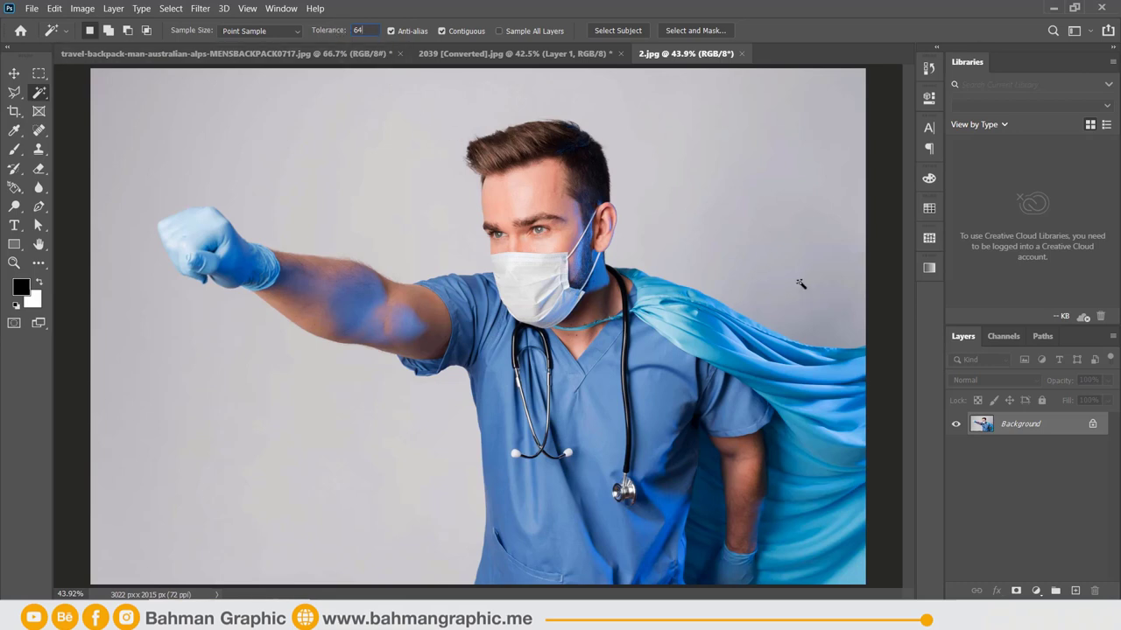
pyautogui.click(800, 284)
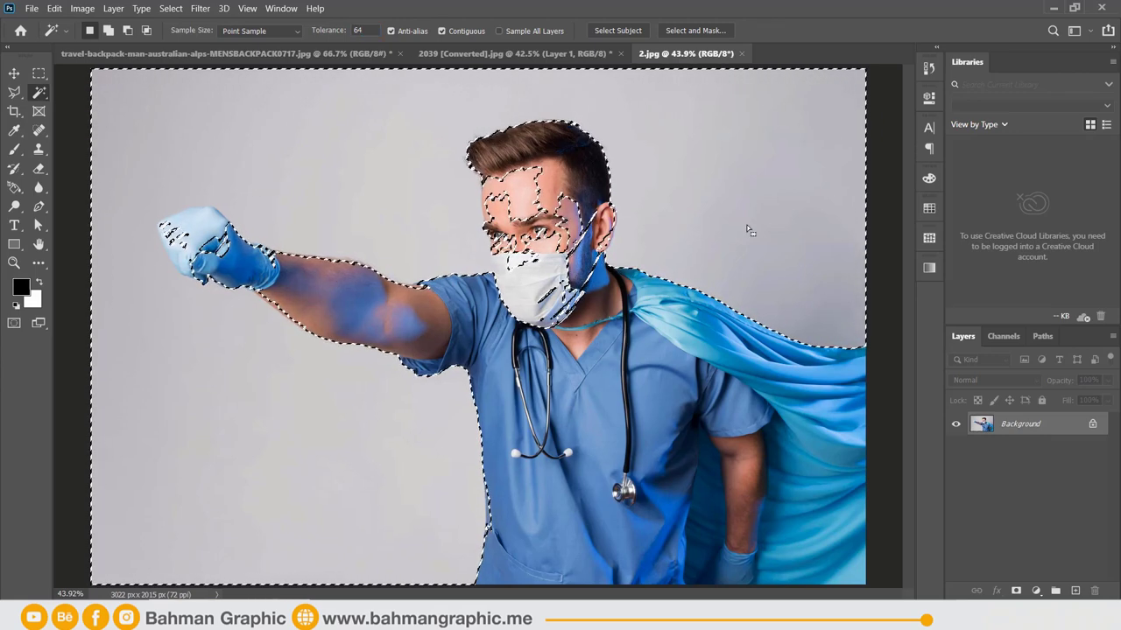
pyautogui.hotkey('ctrl', '+')
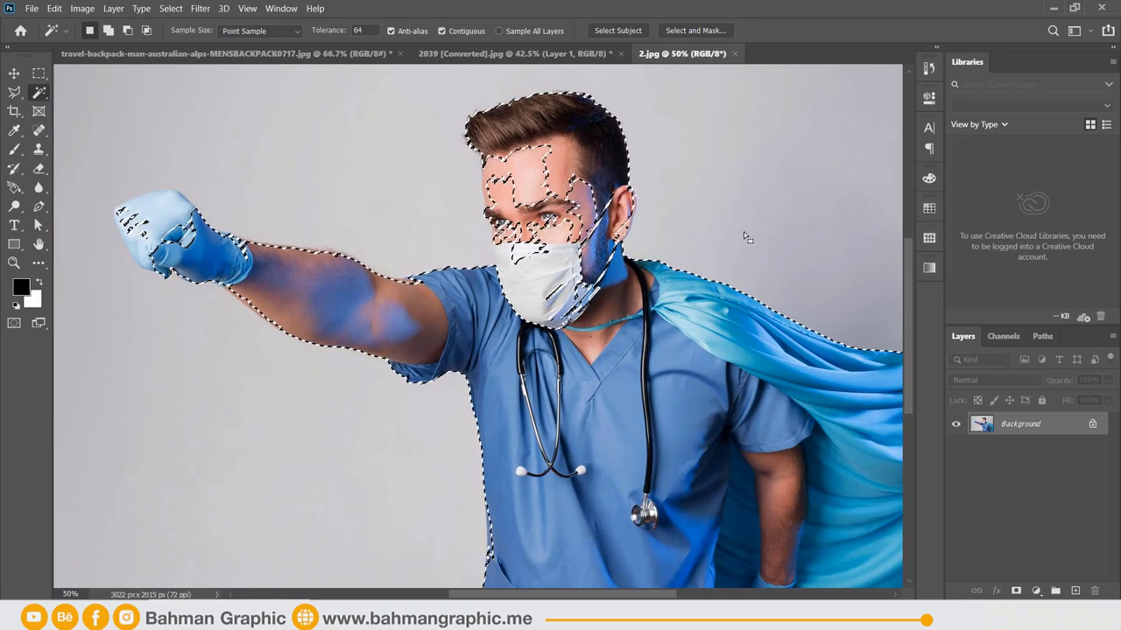
pyautogui.hotkey('ctrl', '+')
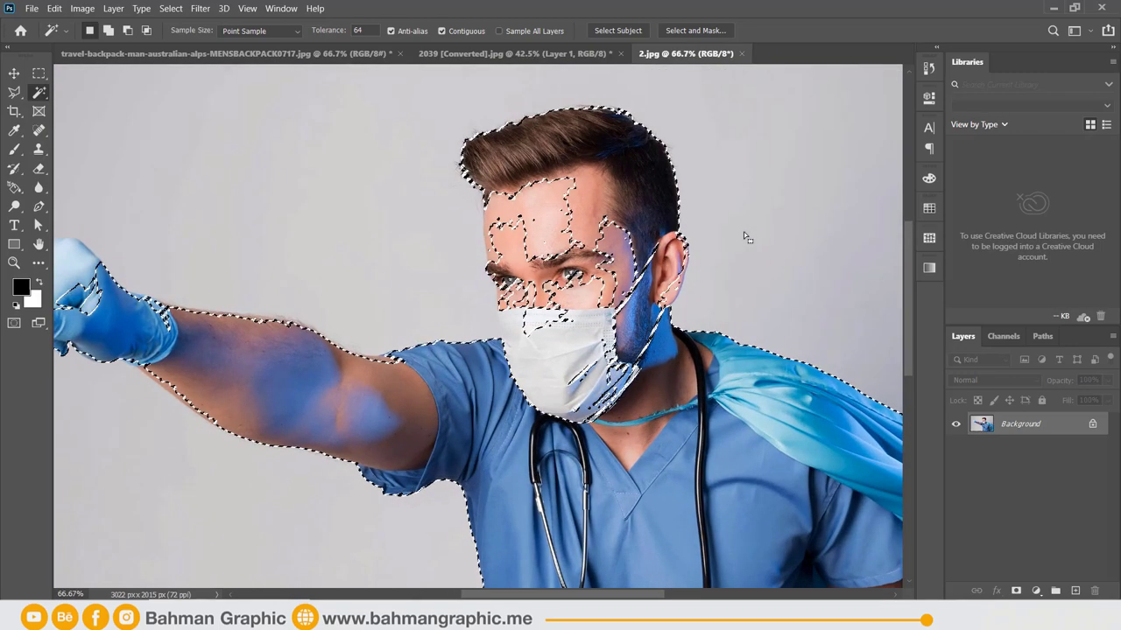
pyautogui.hotkey('ctrl', '+')
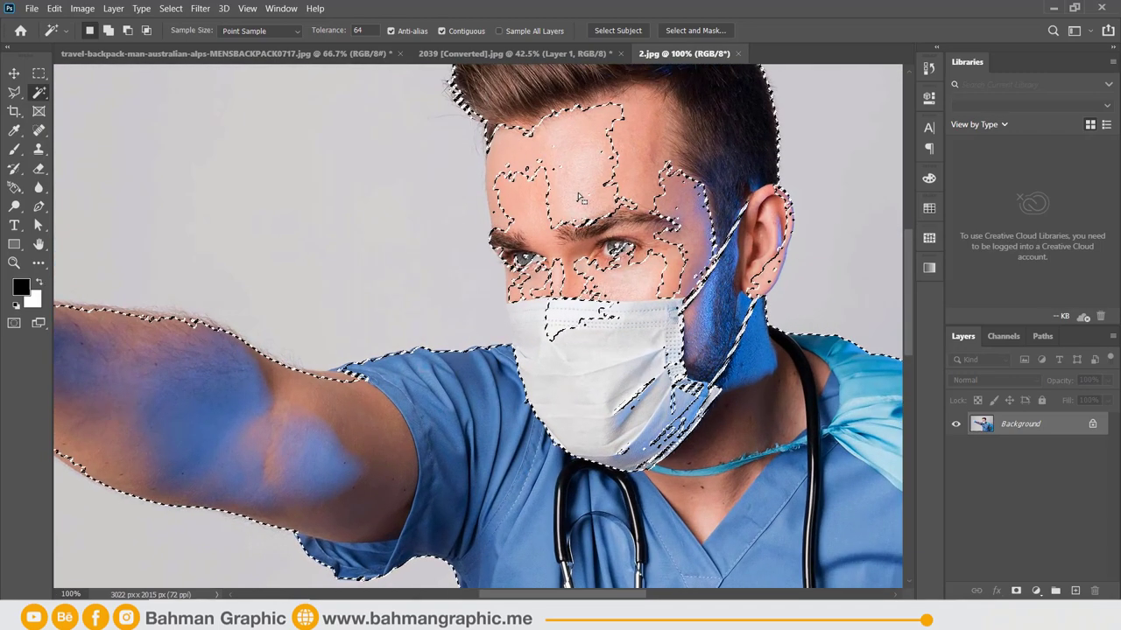
pyautogui.scroll(2, 561, 194)
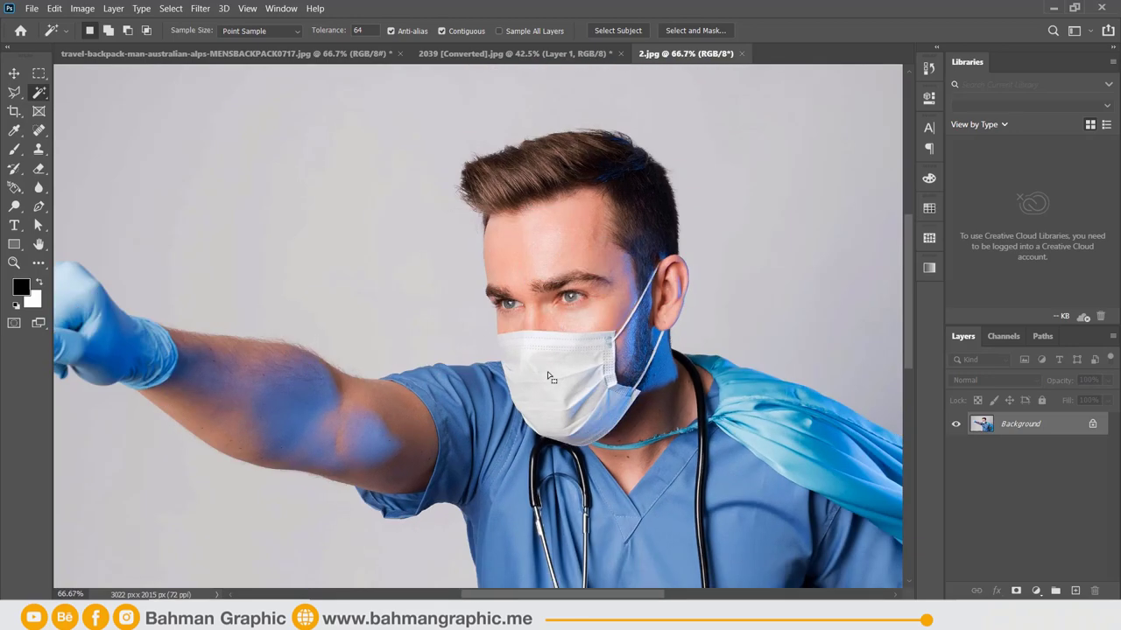
pyautogui.hotkey('ctrl', '-')
pyautogui.hotkey('ctrl', '-')
pyautogui.write('9')
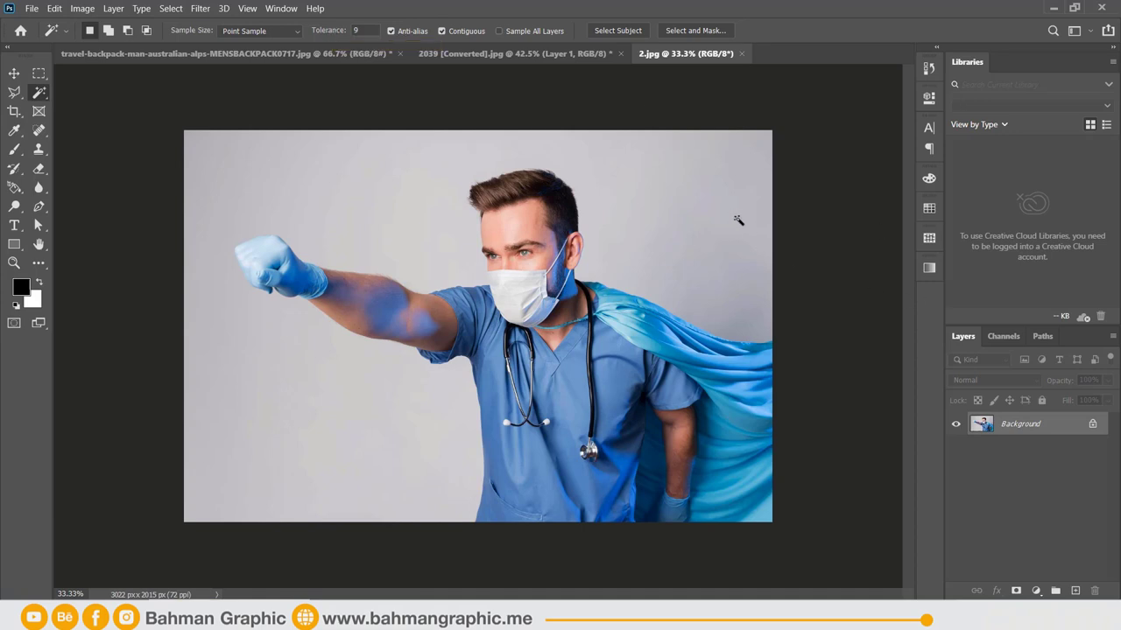
# Select the top-right backdrop, then add the left, beside-head and top-left backdrop areas at tolerance 9.
pyautogui.click(739, 181)
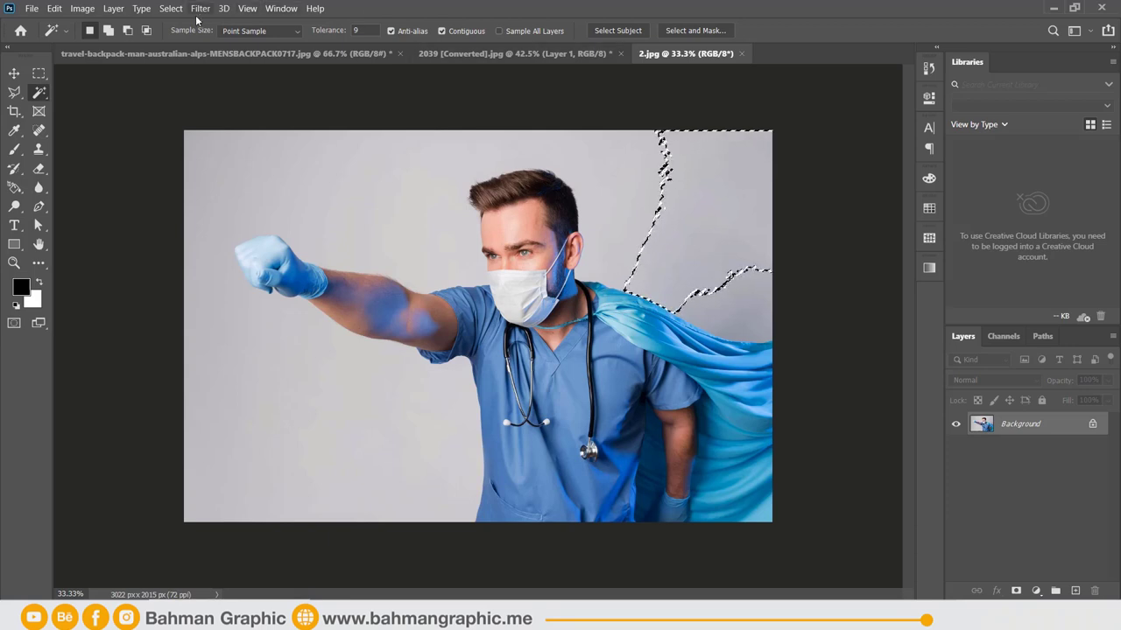
pyautogui.click(109, 30)
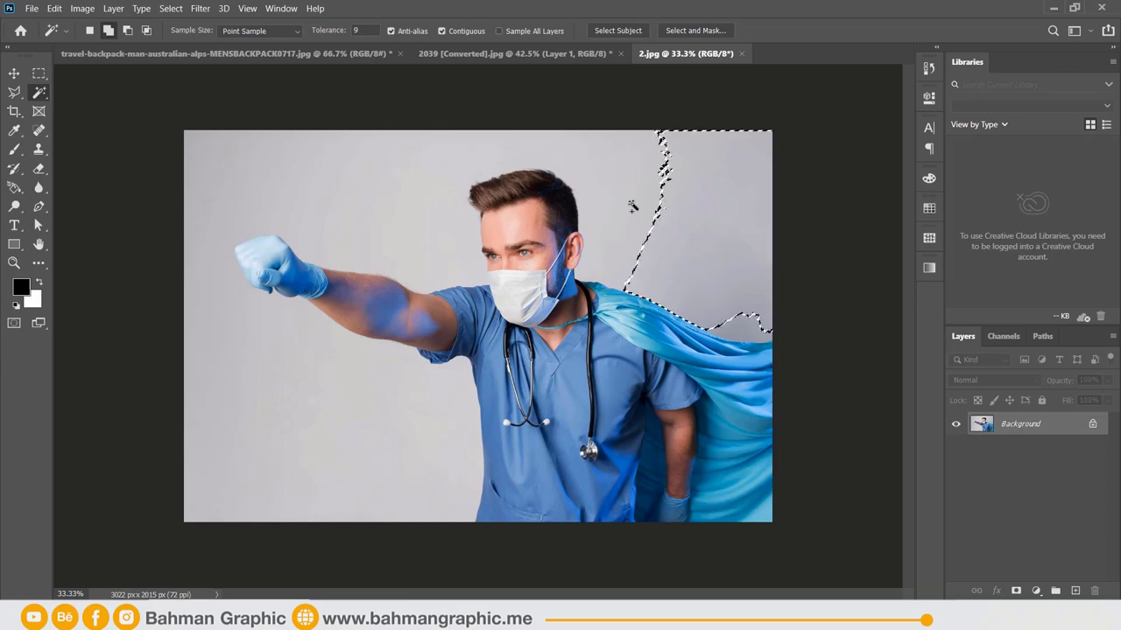
pyautogui.click(350, 201)
pyautogui.click(372, 395)
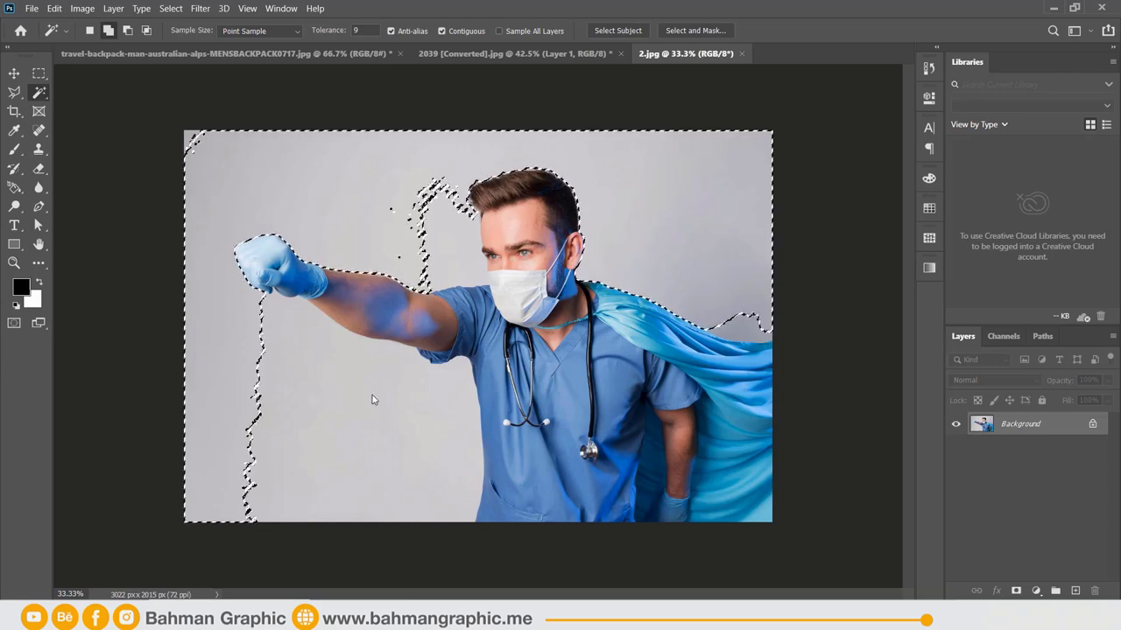
pyautogui.click(445, 260)
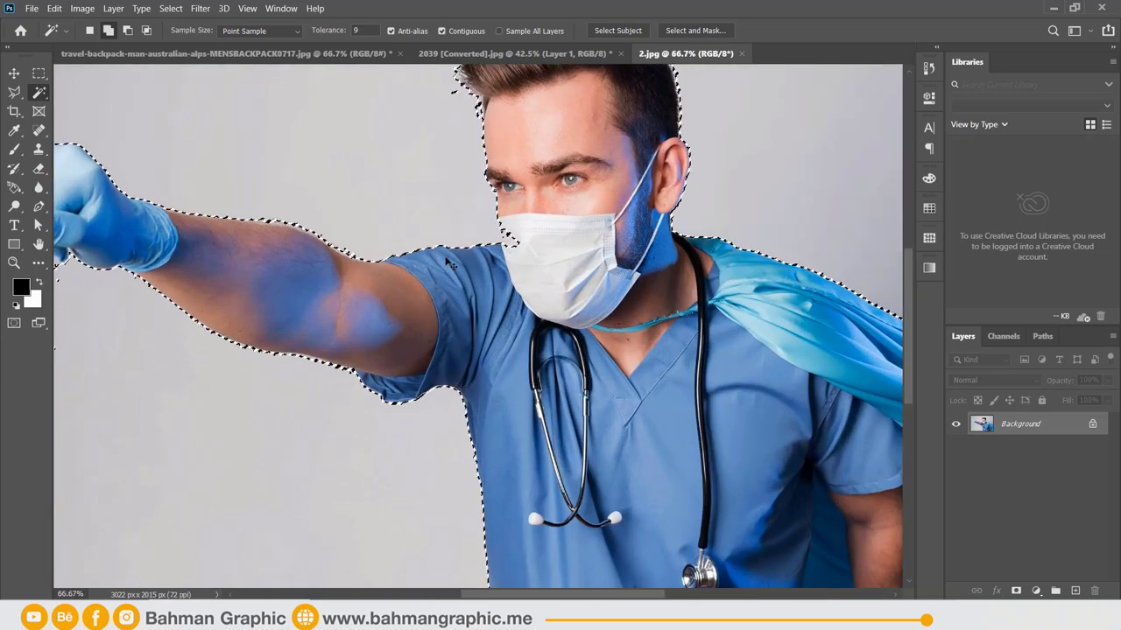
pyautogui.scroll(1, 445, 261)
pyautogui.scroll(1, 443, 261)
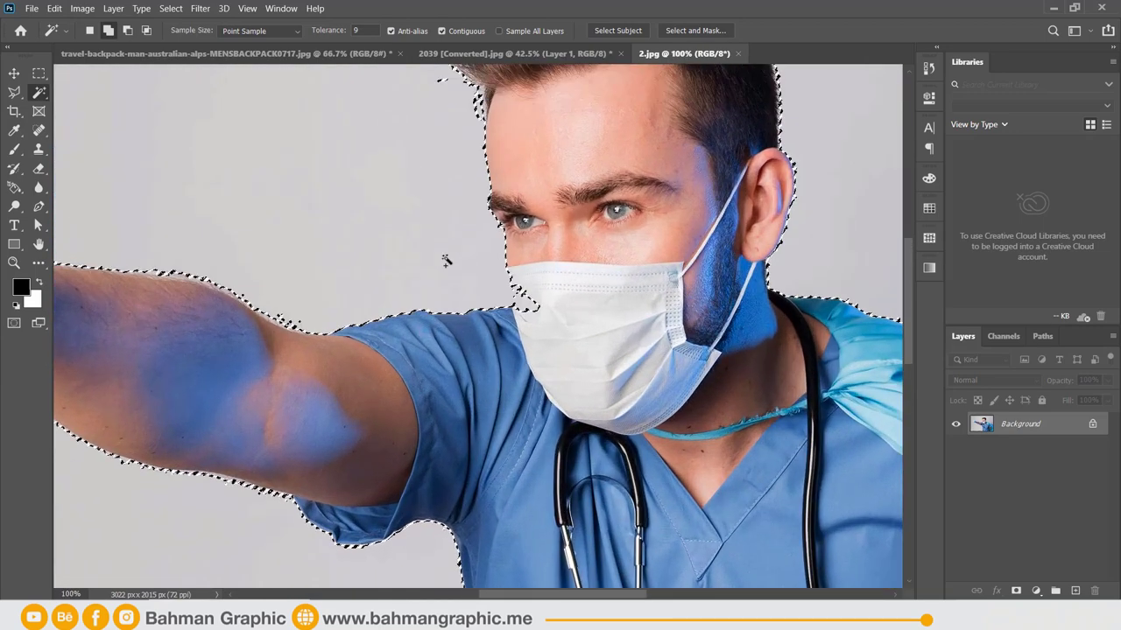
pyautogui.scroll(1, 443, 263)
pyautogui.scroll(1, 446, 261)
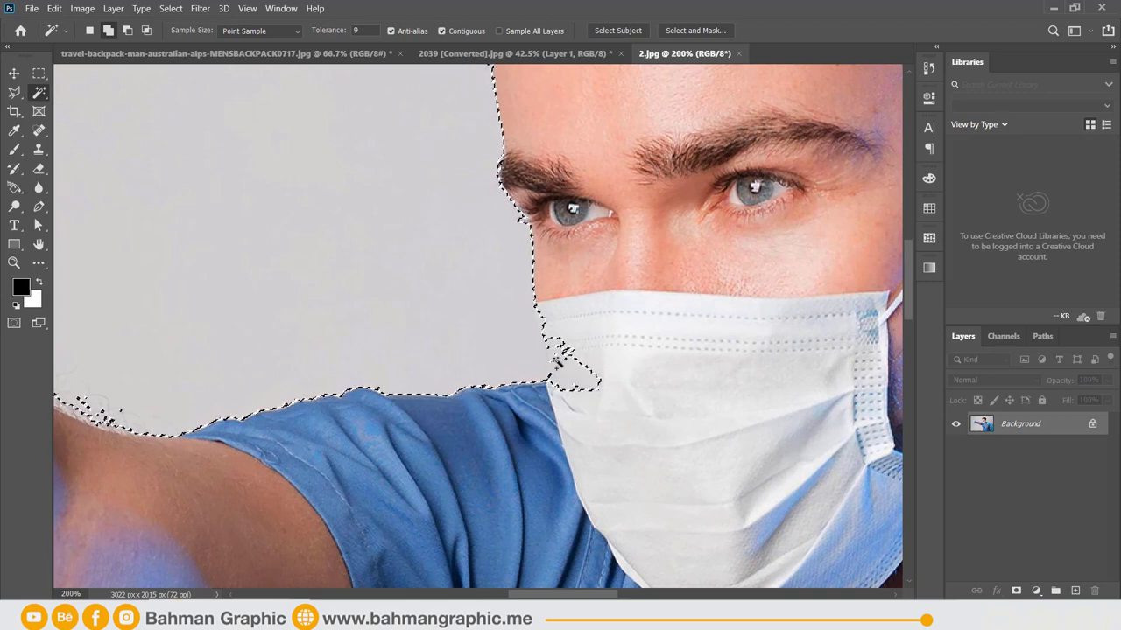
# Subtract the area beside the face mask from the selection with the Polygonal Lasso.
pyautogui.click(14, 92)
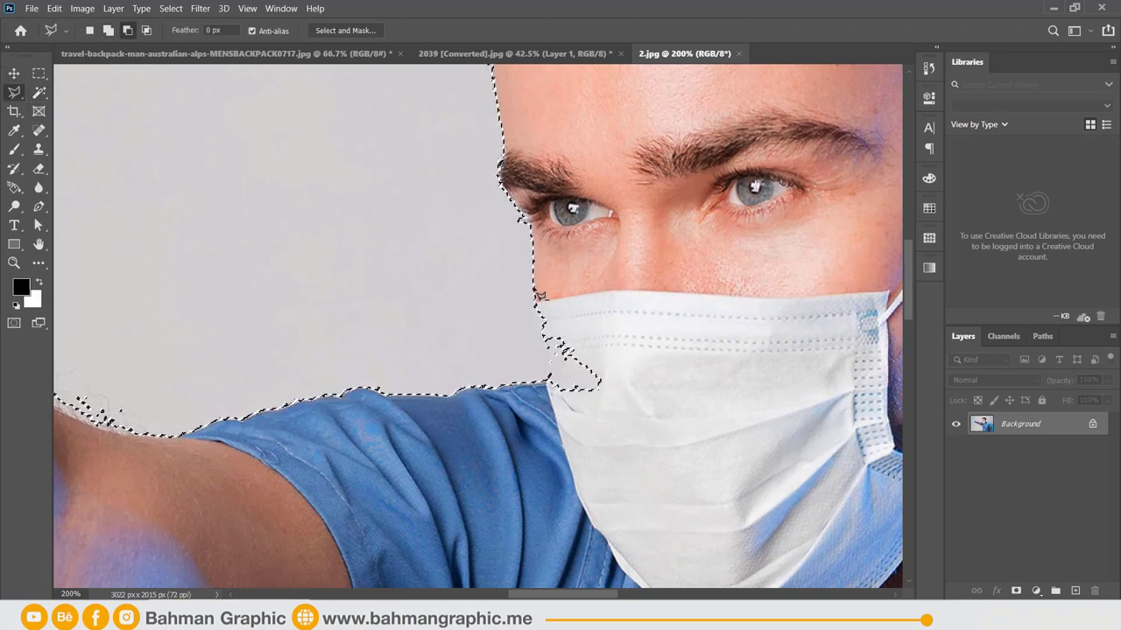
pyautogui.scroll(-2, 539, 296)
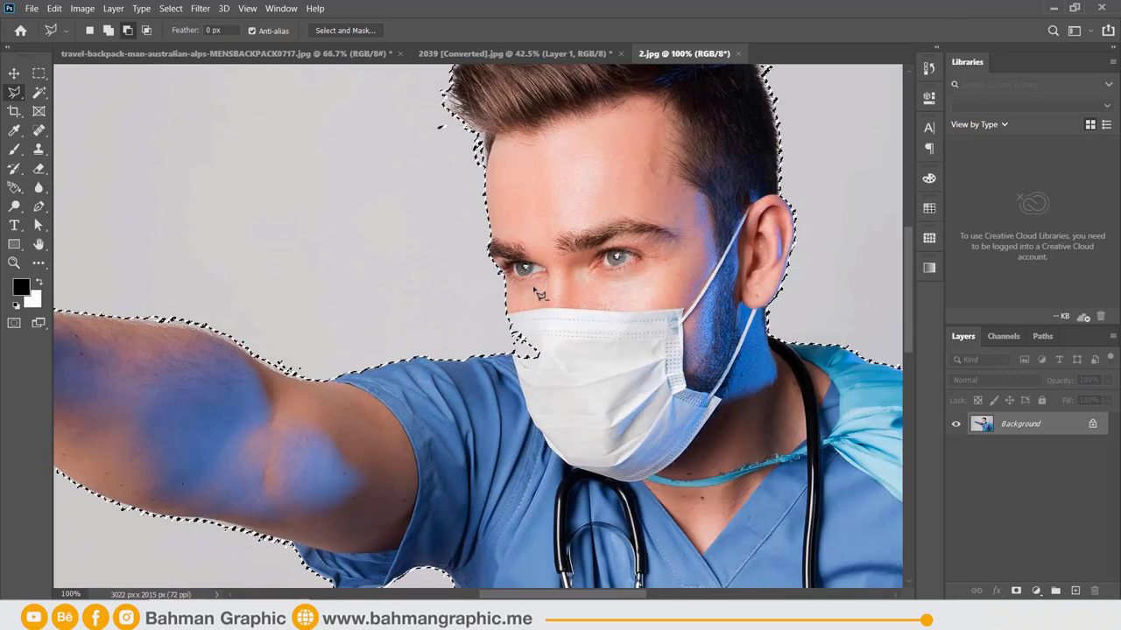
pyautogui.scroll(-2, 517, 324)
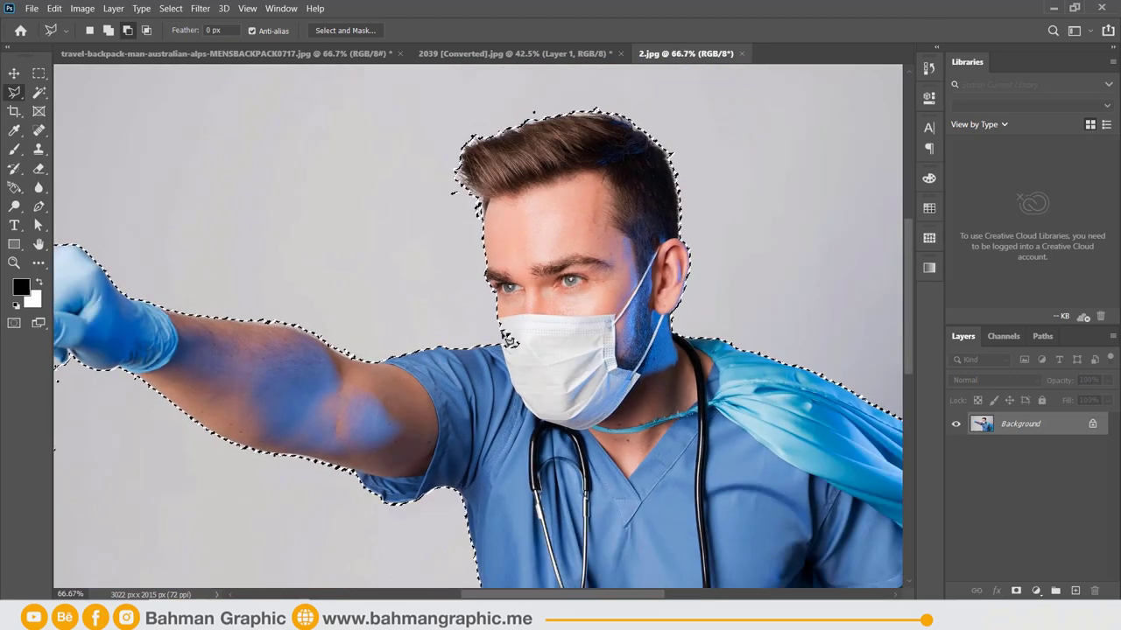
pyautogui.scroll(1, 510, 340)
pyautogui.scroll(1, 530, 351)
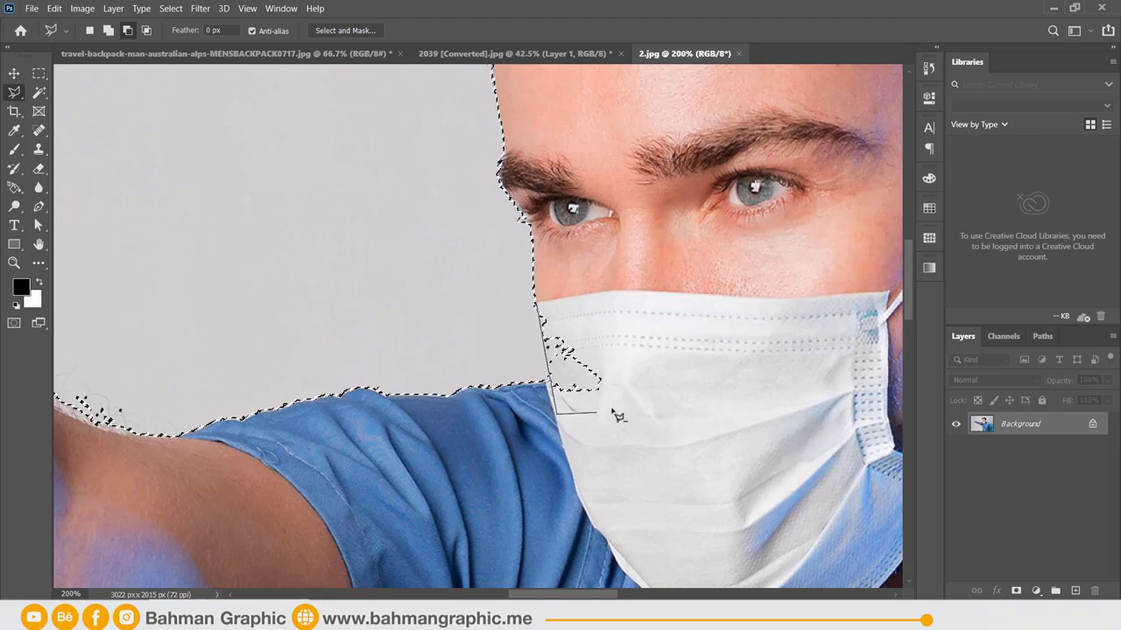
pyautogui.click(561, 294)
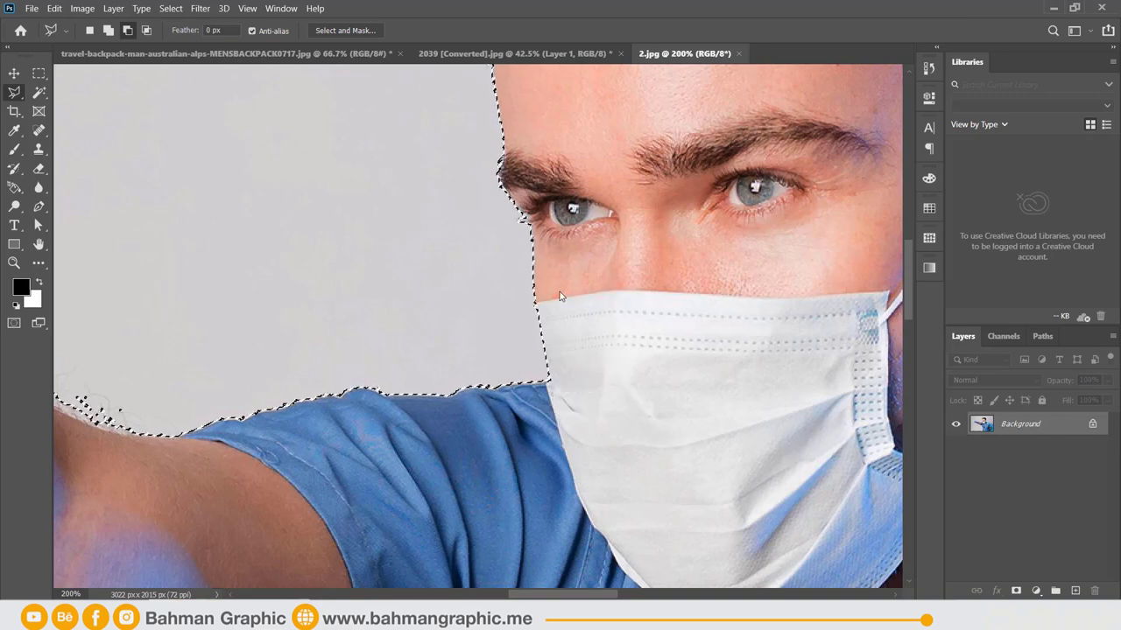
# Clean up the stray specks left of the raised arm and the top-left leftover corner.
pyautogui.hotkey('ctrl', '-')
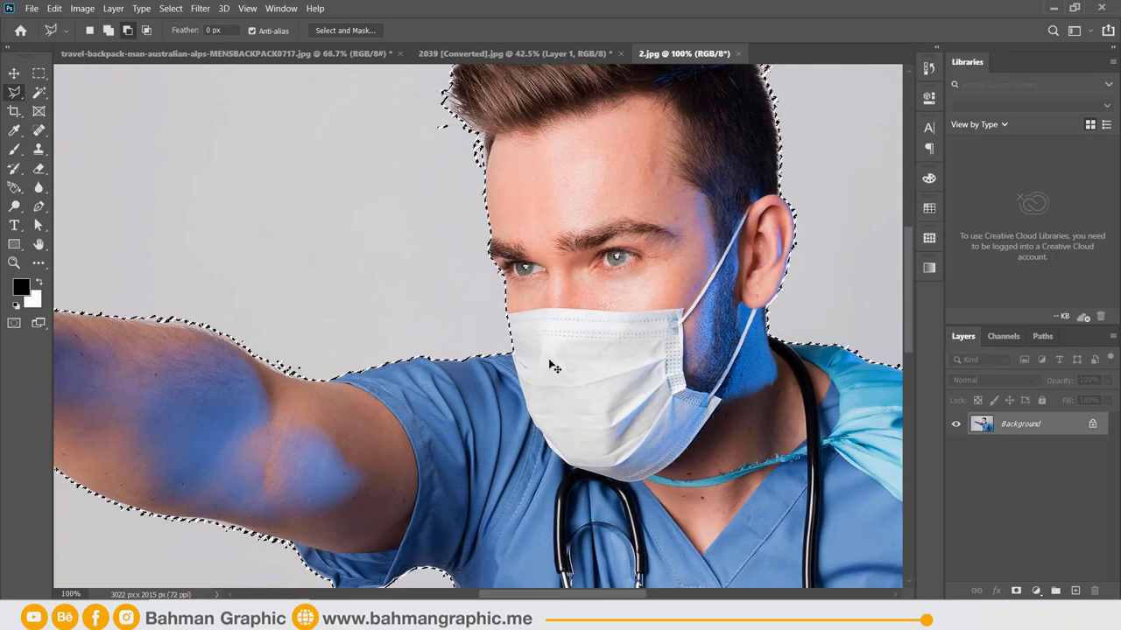
pyautogui.hotkey('ctrl', '-')
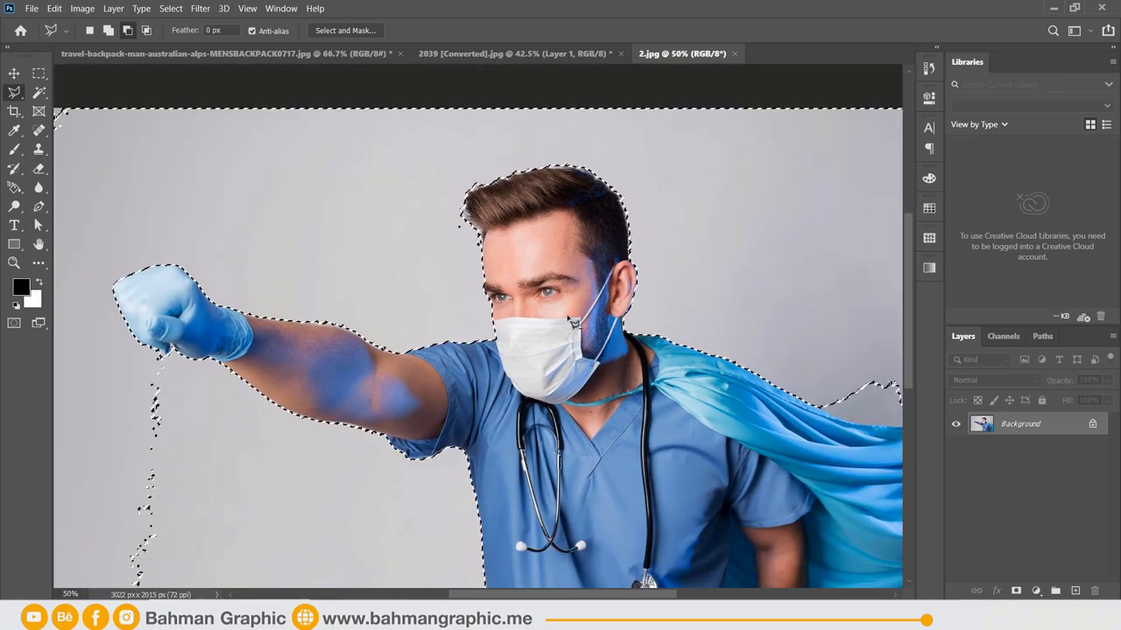
pyautogui.hotkey('ctrl', '-')
pyautogui.hotkey('ctrl', '-')
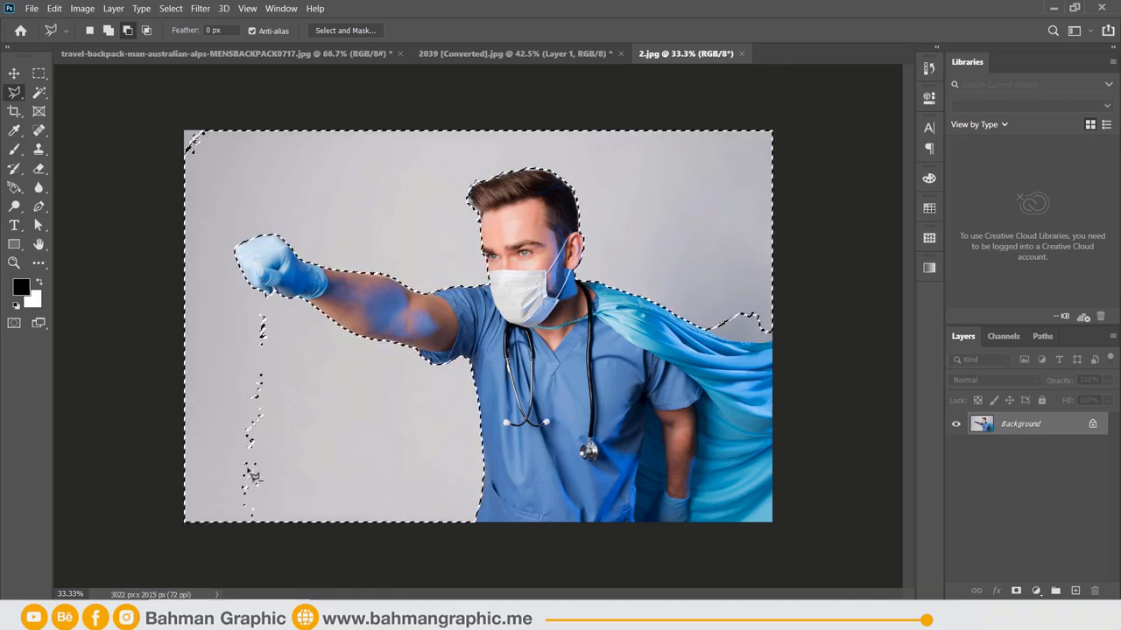
pyautogui.click(286, 315)
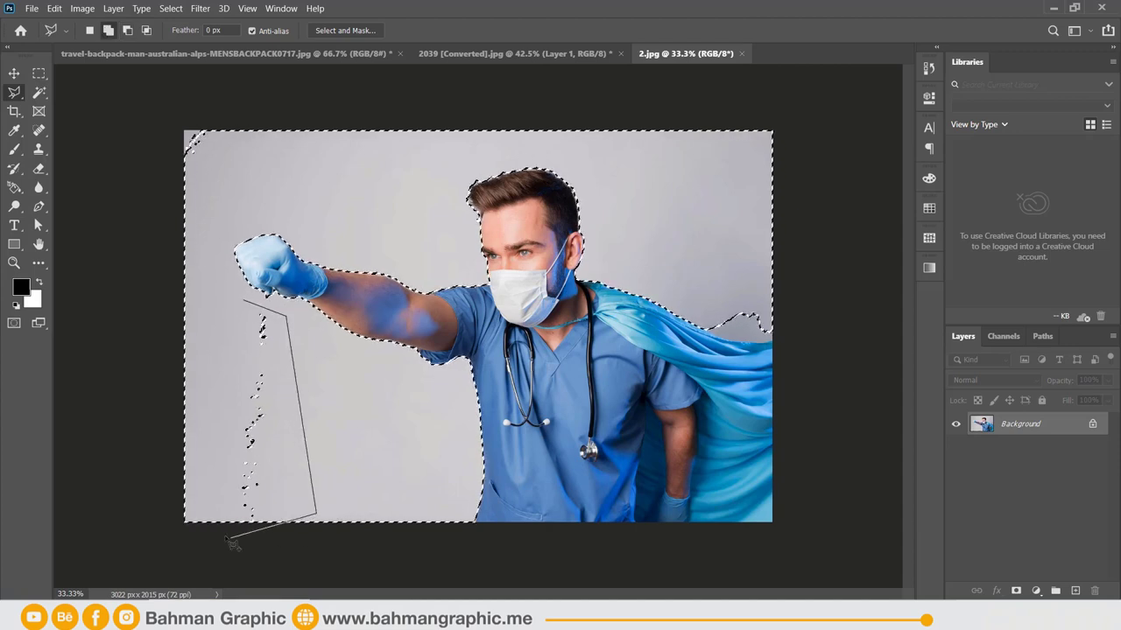
pyautogui.click(244, 301)
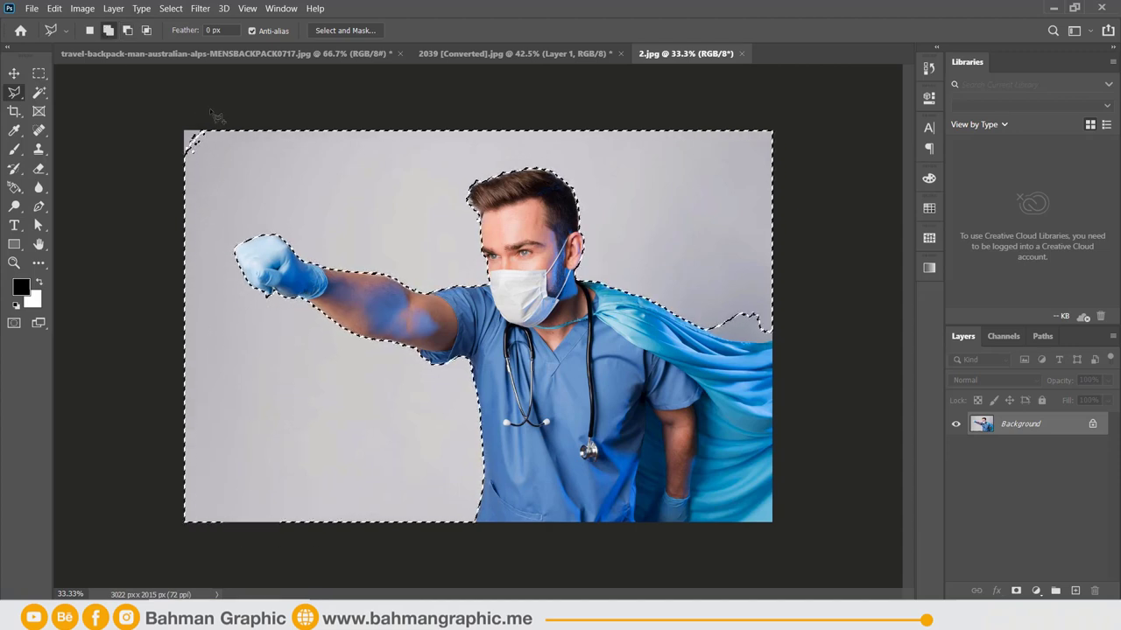
pyautogui.click(162, 77)
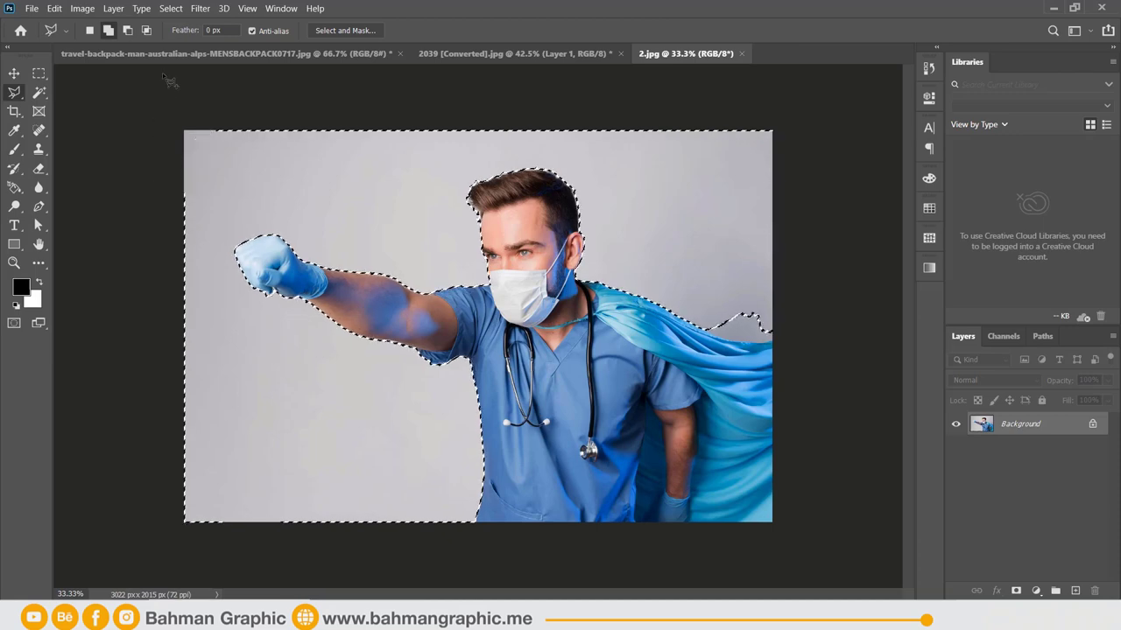
pyautogui.hotkey('ctrl', '0')
pyautogui.press('w')
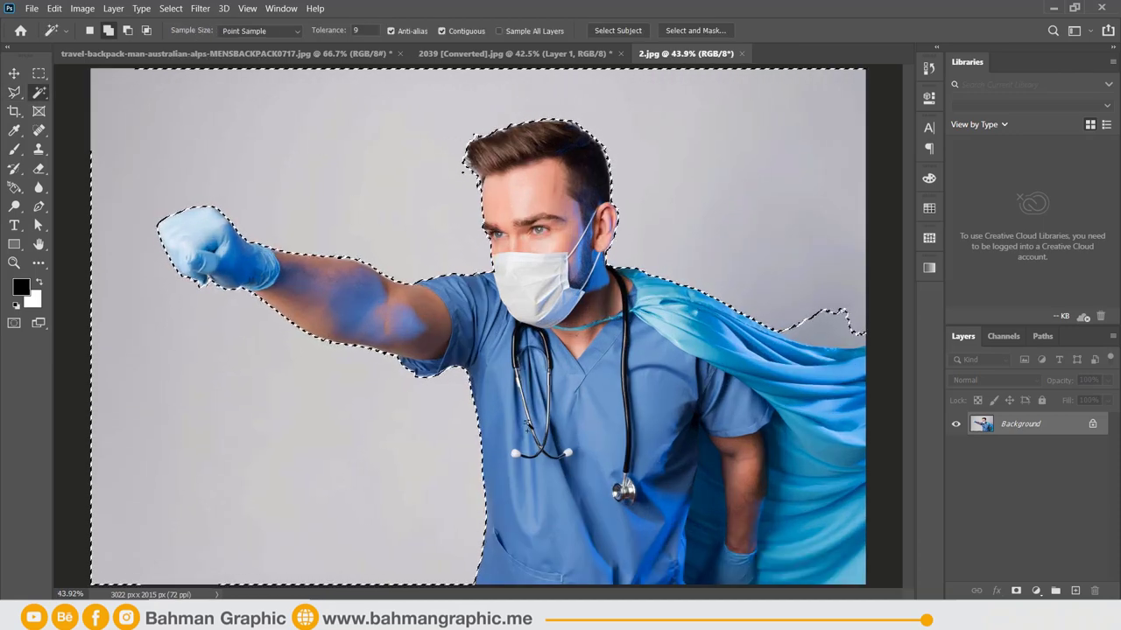
# Zoom in and sample the scrubs' pixels with the Magic Wand, then bring up Sample Size choices.
pyautogui.hotkey('ctrl', '+')
pyautogui.hotkey('ctrl', '+')
pyautogui.hotkey('ctrl', '+')
pyautogui.hotkey('ctrl', '+')
pyautogui.hotkey('ctrl', '+')
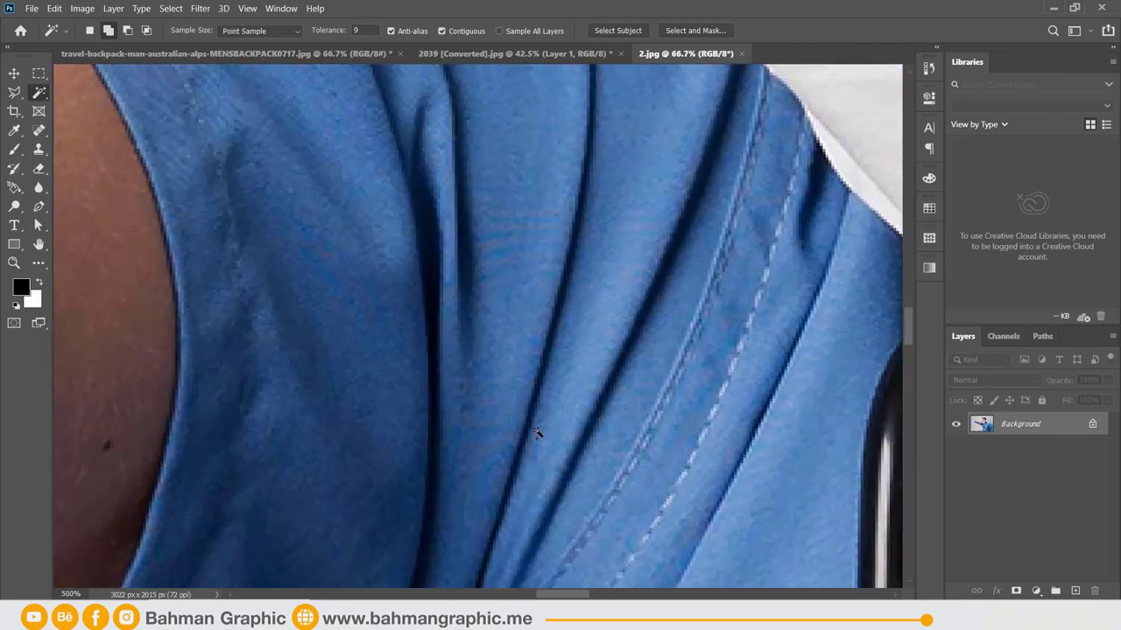
pyautogui.hotkey('ctrl', '+')
pyautogui.hotkey('ctrl', '+')
pyautogui.hotkey('ctrl', '+')
pyautogui.hotkey('ctrl', '+')
pyautogui.hotkey('ctrl', '+')
pyautogui.hotkey('ctrl', '+')
pyautogui.hotkey('ctrl', '+')
pyautogui.hotkey('ctrl', '+')
pyautogui.hotkey('ctrl', '+')
pyautogui.hotkey('ctrl', '+')
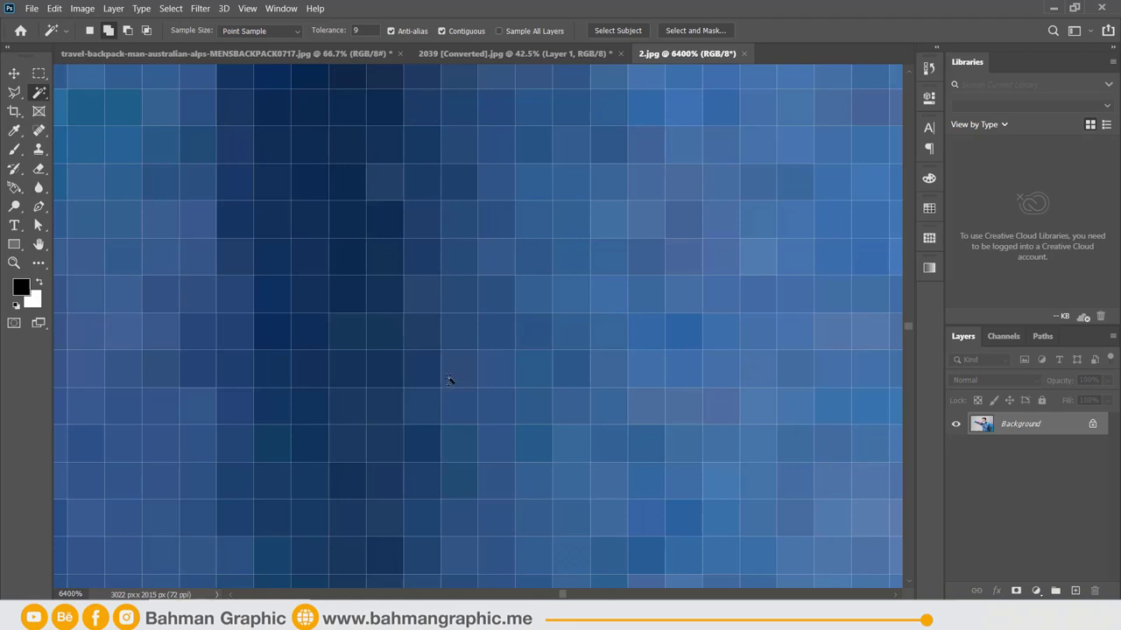
pyautogui.click(499, 332)
pyautogui.click(235, 35)
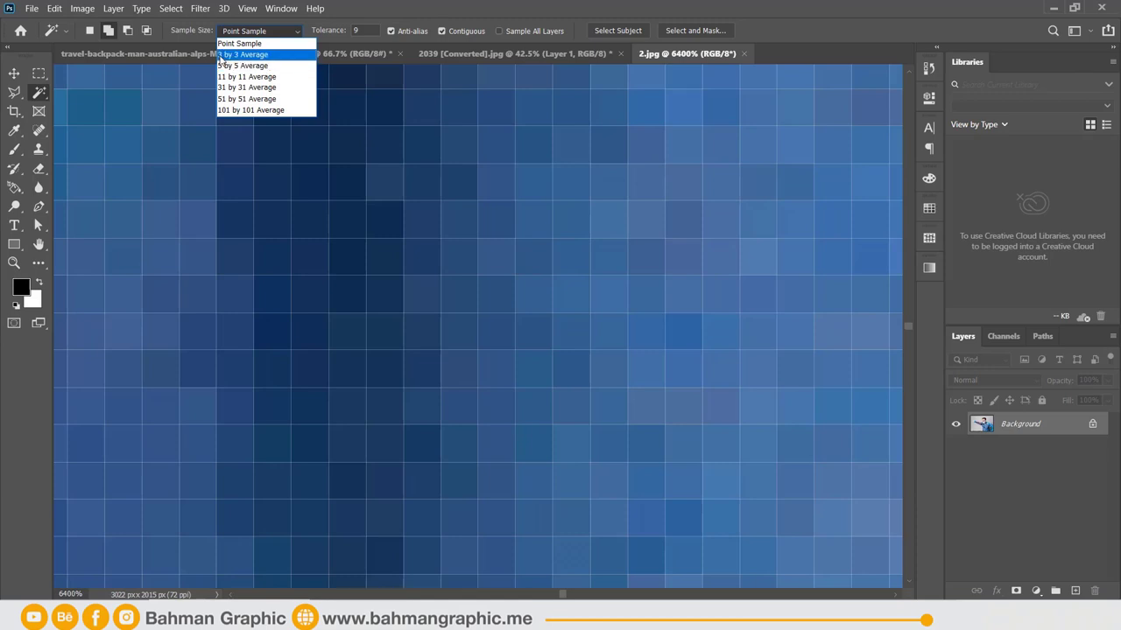
# Try a 3 by 3 Average sample on the scrubs with the Magic Wand, then deselect.
pyautogui.click(221, 55)
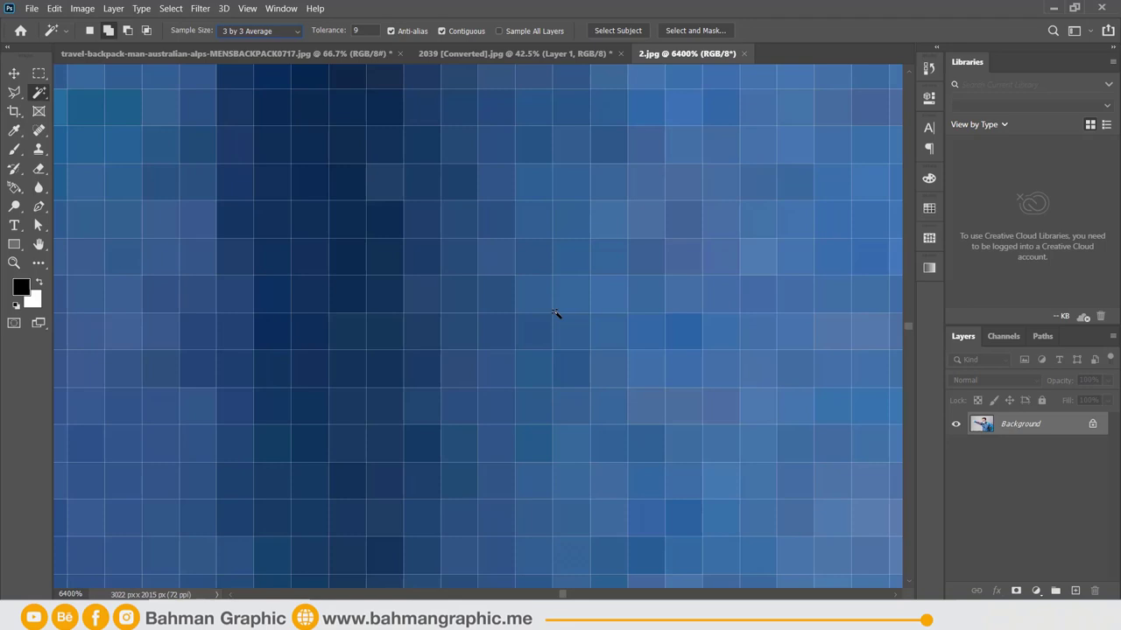
pyautogui.click(529, 258)
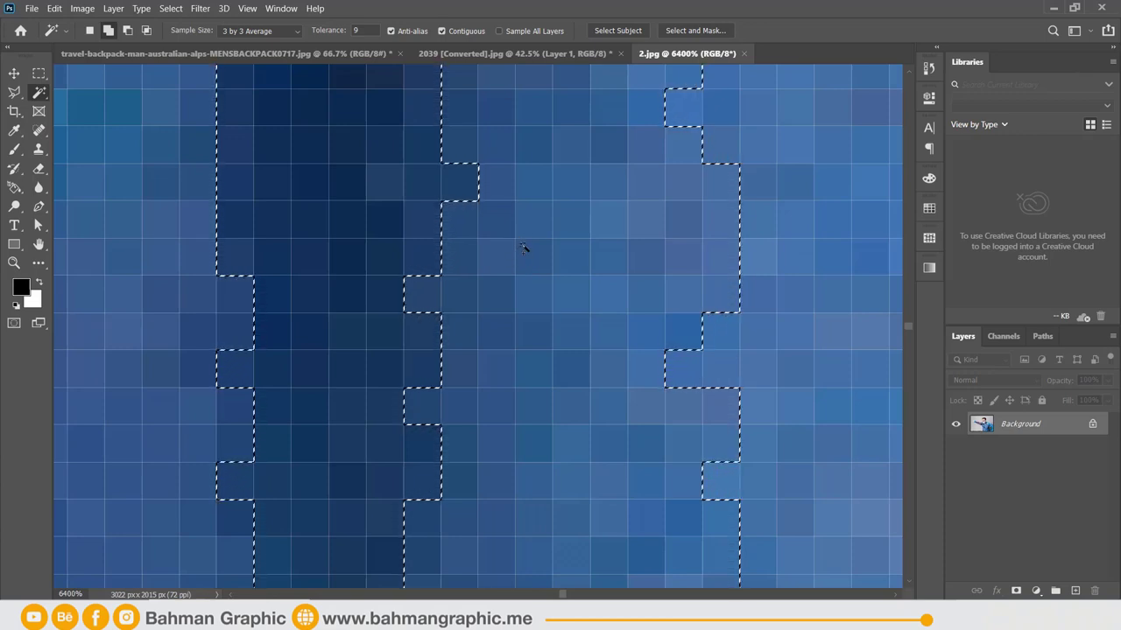
pyautogui.hotkey('ctrl', 'd')
# Set Sample Size to 101 by 101 Average and zoom out.
pyautogui.click(272, 33)
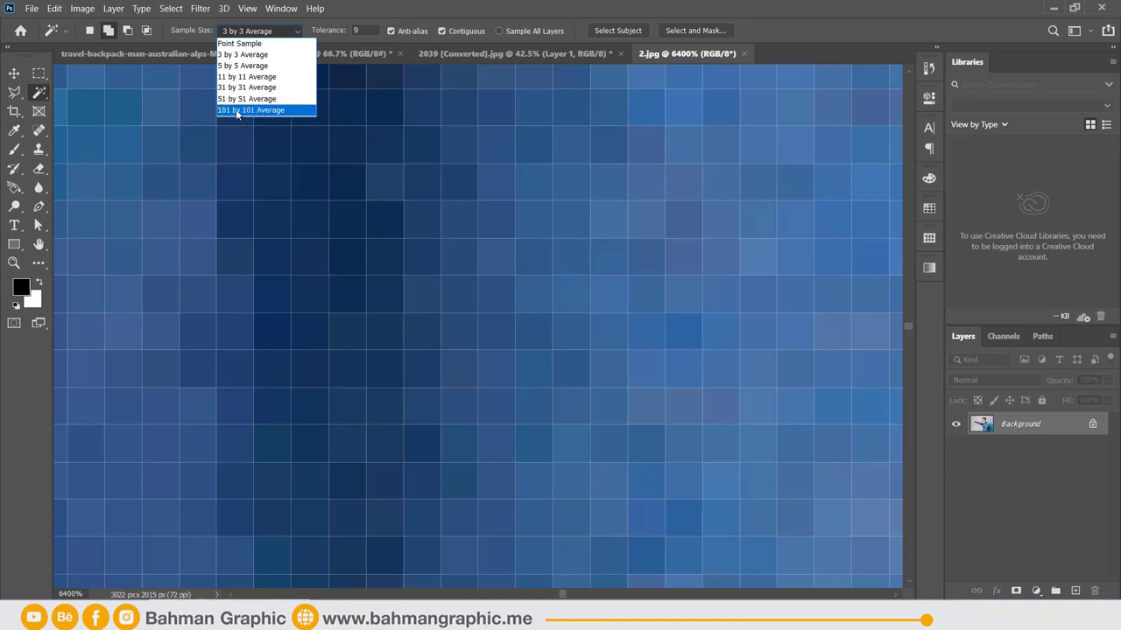
pyautogui.press('Escape')
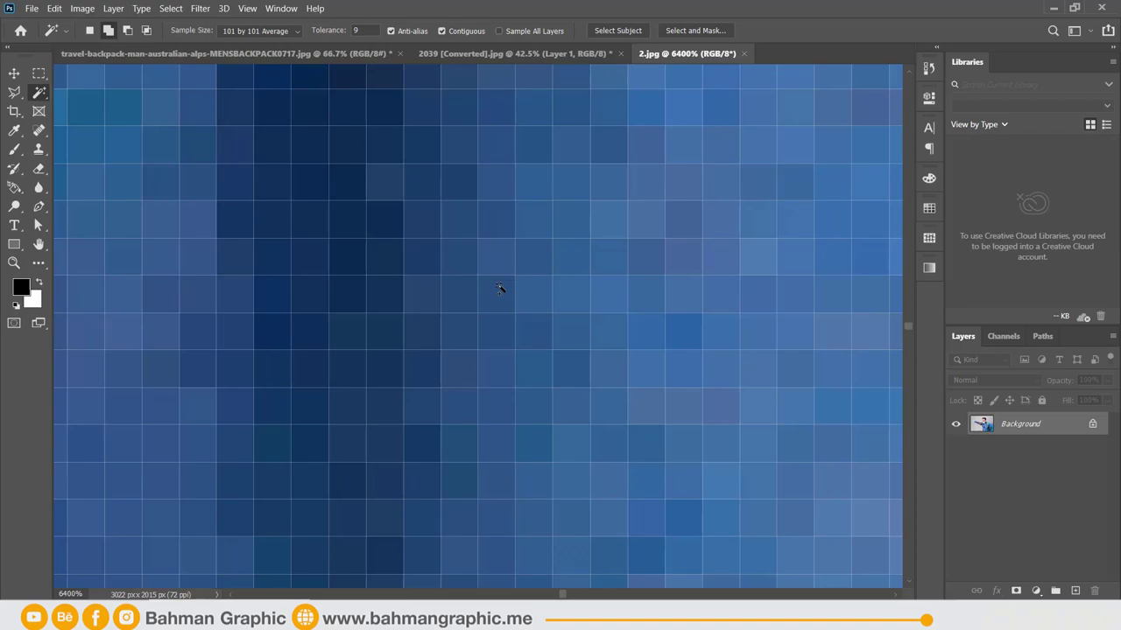
pyautogui.scroll(-2, 499, 288)
pyautogui.scroll(-2, 498, 288)
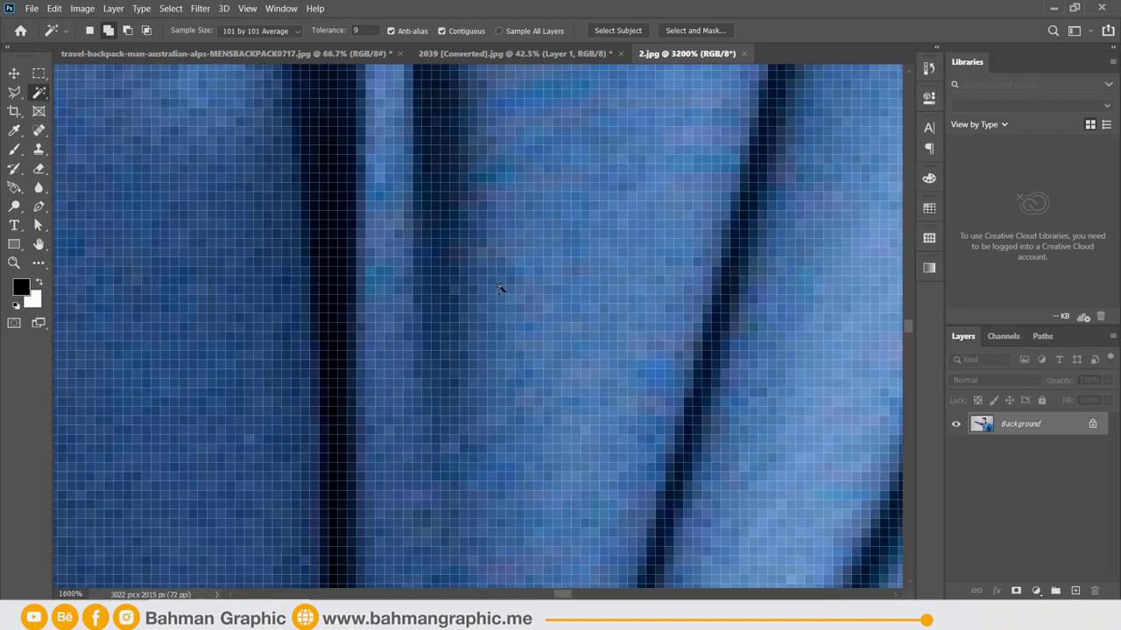
pyautogui.scroll(-1, 498, 288)
pyautogui.scroll(-1, 498, 288)
pyautogui.scroll(-2, 498, 288)
pyautogui.scroll(-1, 498, 288)
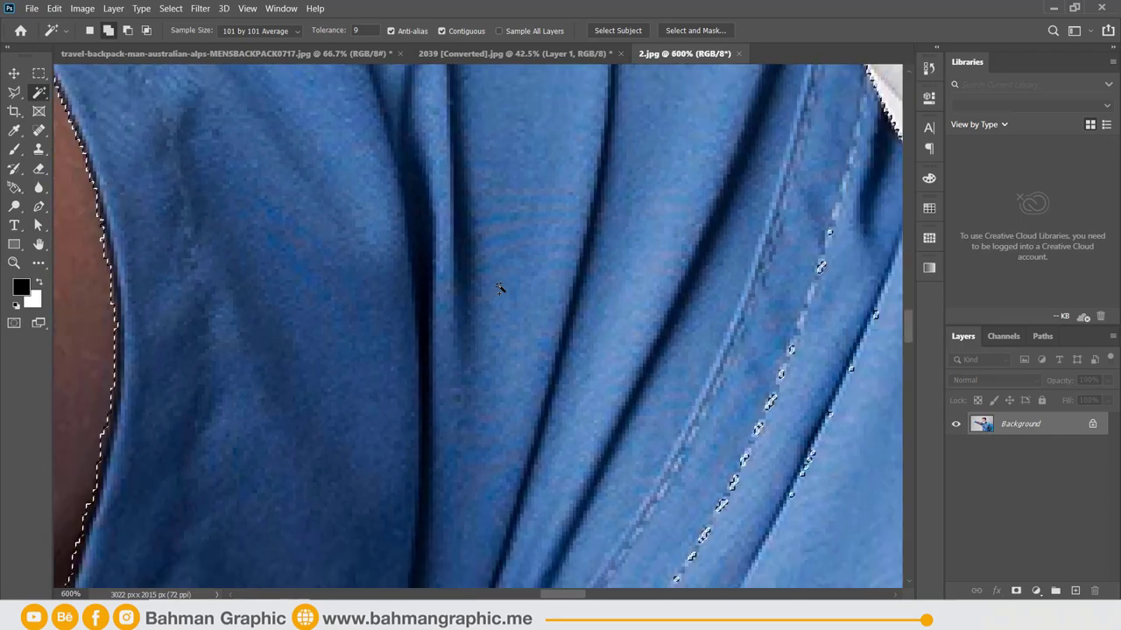
pyautogui.scroll(-2, 498, 288)
pyautogui.scroll(-1, 498, 288)
pyautogui.scroll(-2, 498, 288)
pyautogui.scroll(-1, 498, 288)
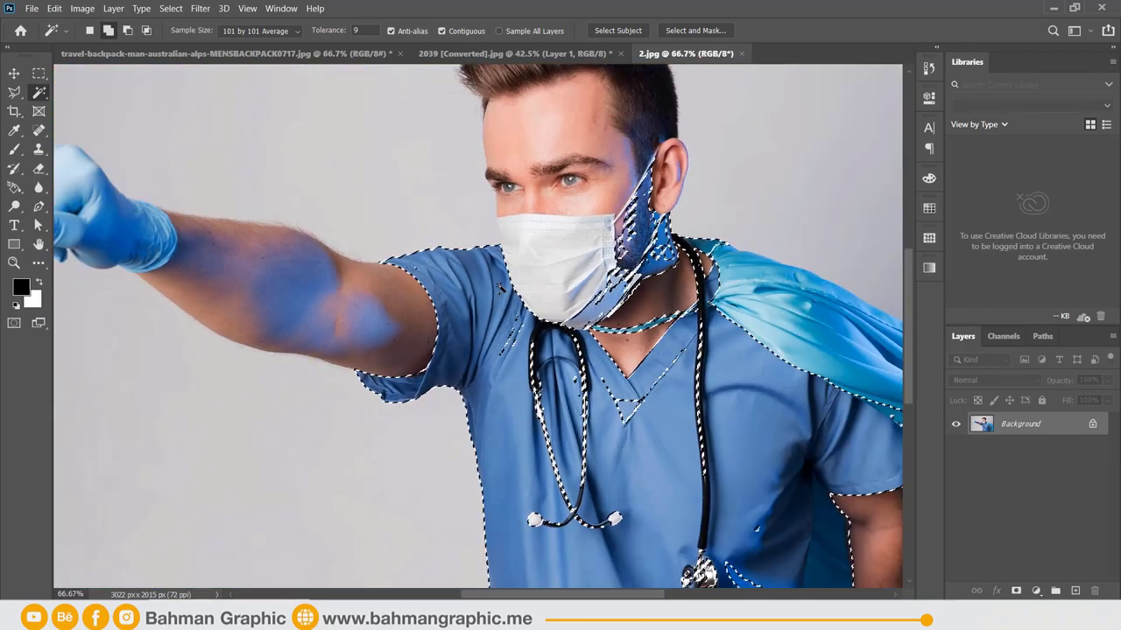
pyautogui.scroll(-1, 498, 288)
pyautogui.scroll(-1, 631, 346)
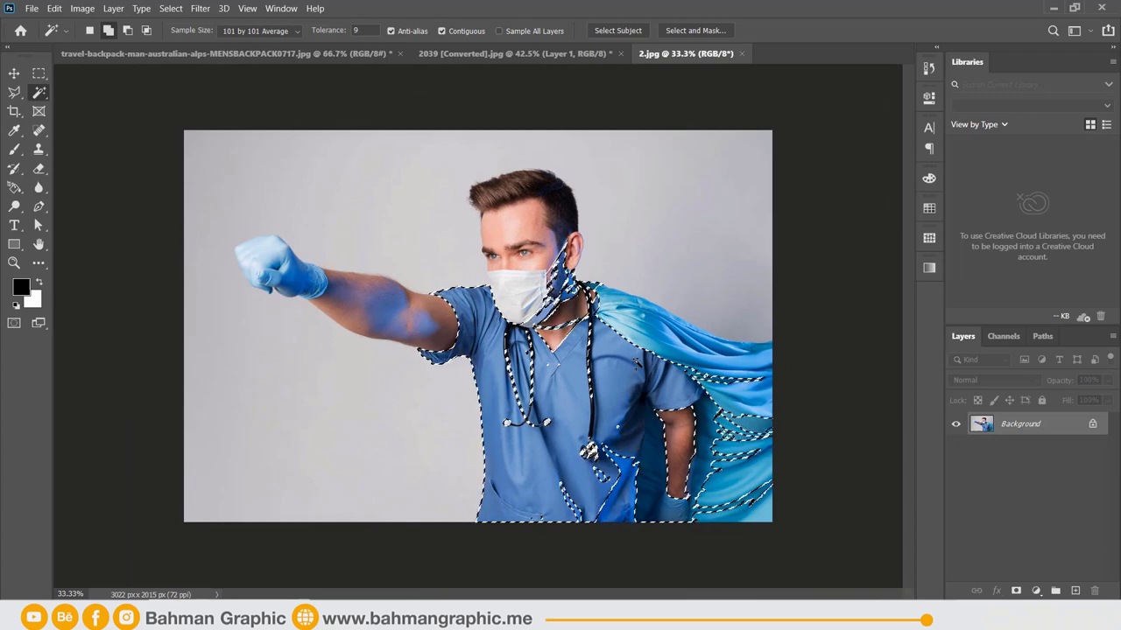
# Clear the scrubs and background selections and set Sample Size back to Point Sample.
pyautogui.hotkey('ctrl', 'd')
pyautogui.click(319, 168)
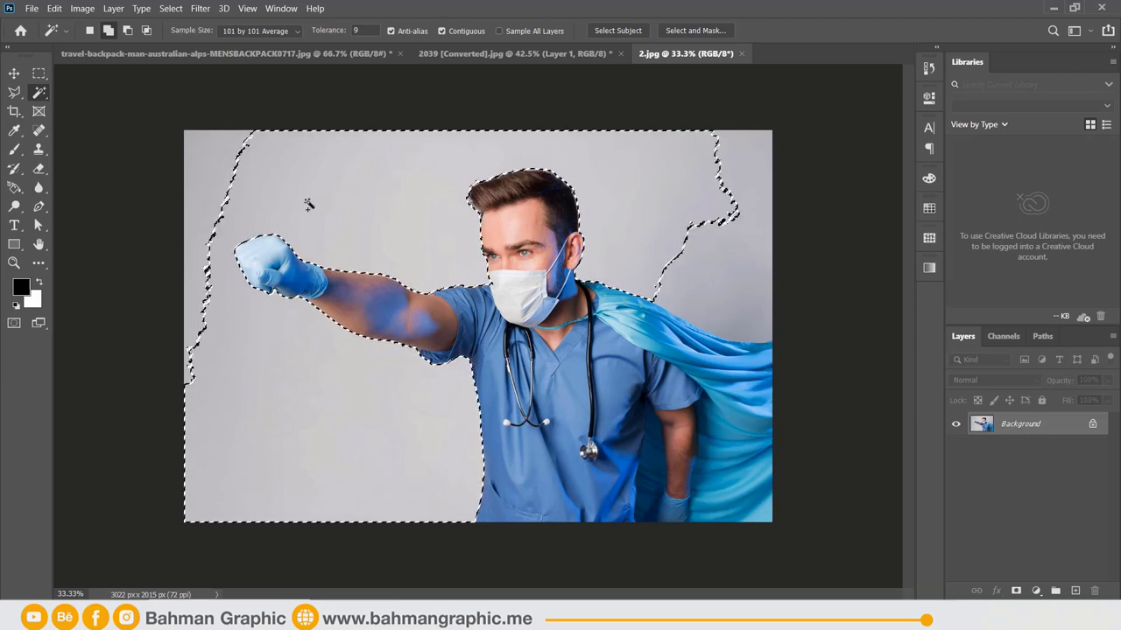
pyautogui.hotkey('ctrl', 'd')
pyautogui.click(261, 31)
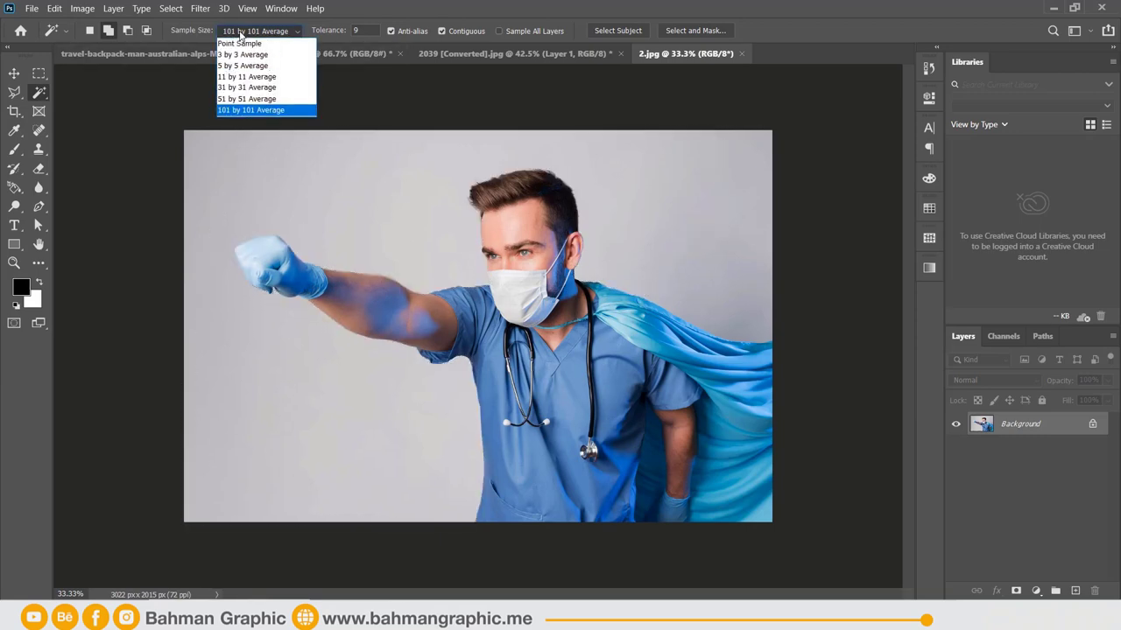
pyautogui.click(241, 41)
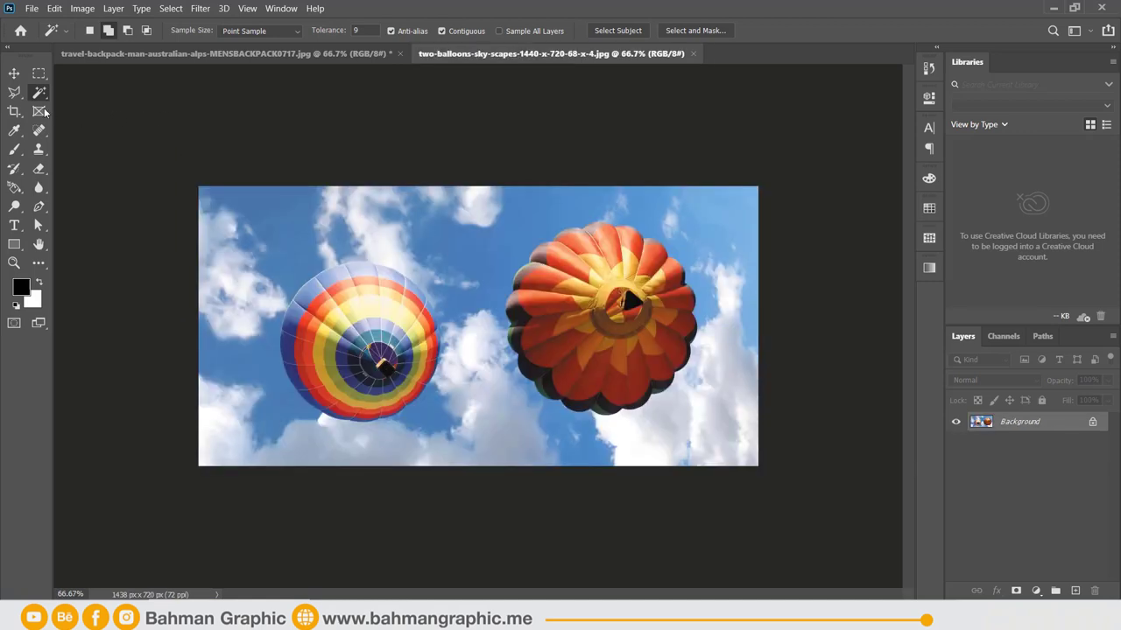
pyautogui.rightClick(40, 96)
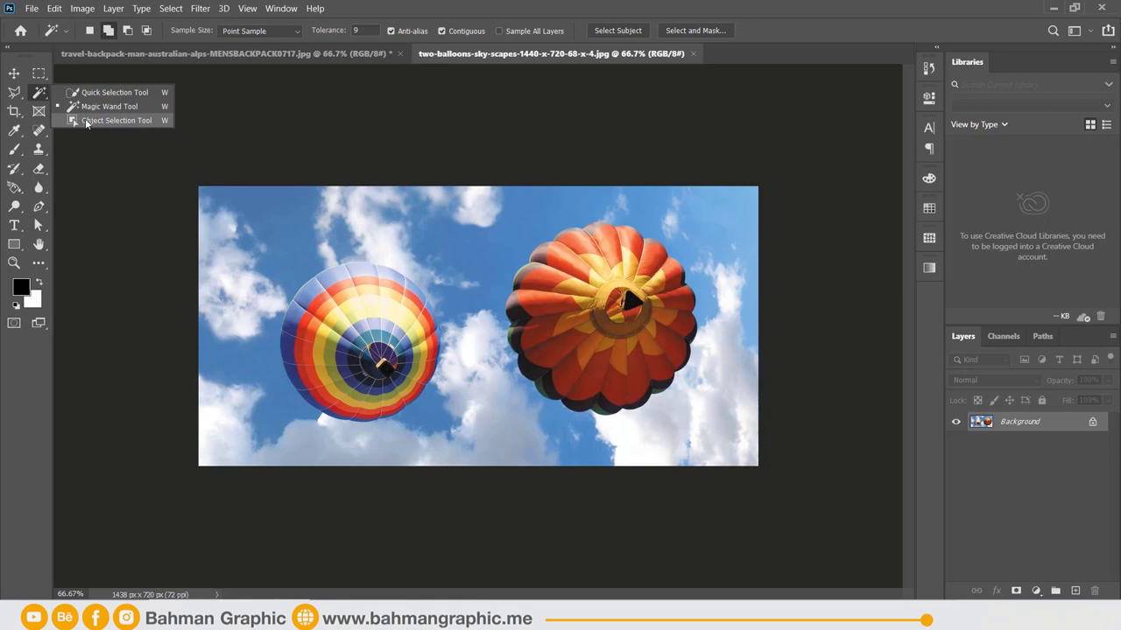
# Use the Object Selection Tool's Select Subject to outline both hot-air balloons.
pyautogui.click(85, 119)
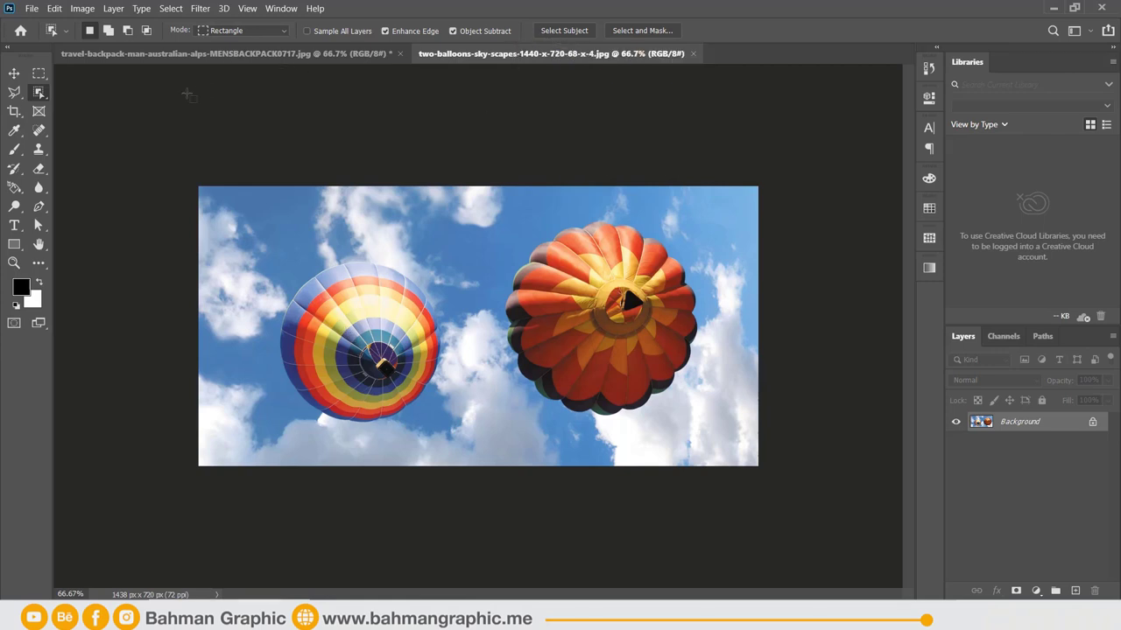
pyautogui.click(559, 33)
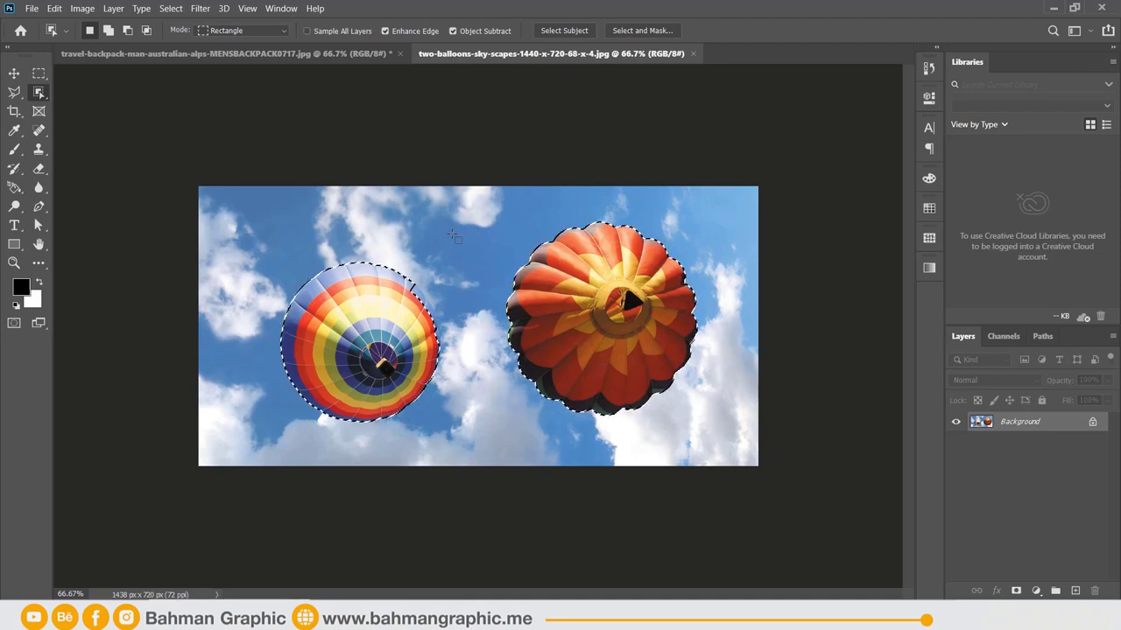
# Box-select only the left rainbow balloon, then switch to Add to Selection mode.
pyautogui.moveTo(452, 234)
pyautogui.mouseDown()
pyautogui.moveTo(306, 435)
pyautogui.moveTo(247, 460)
pyautogui.mouseUp()
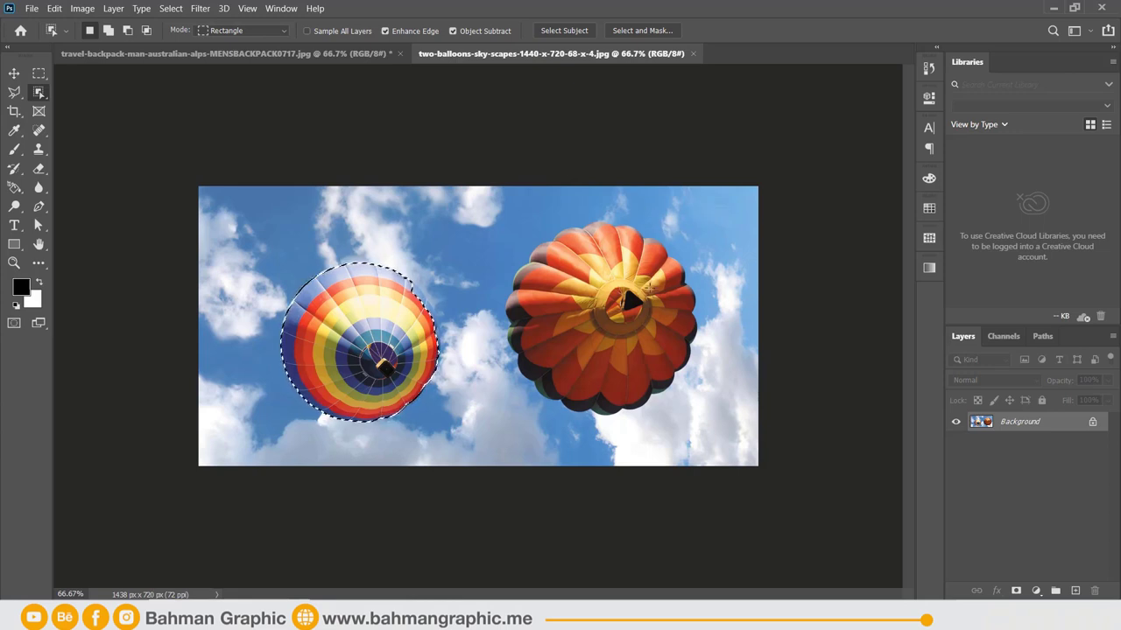
pyautogui.click(111, 34)
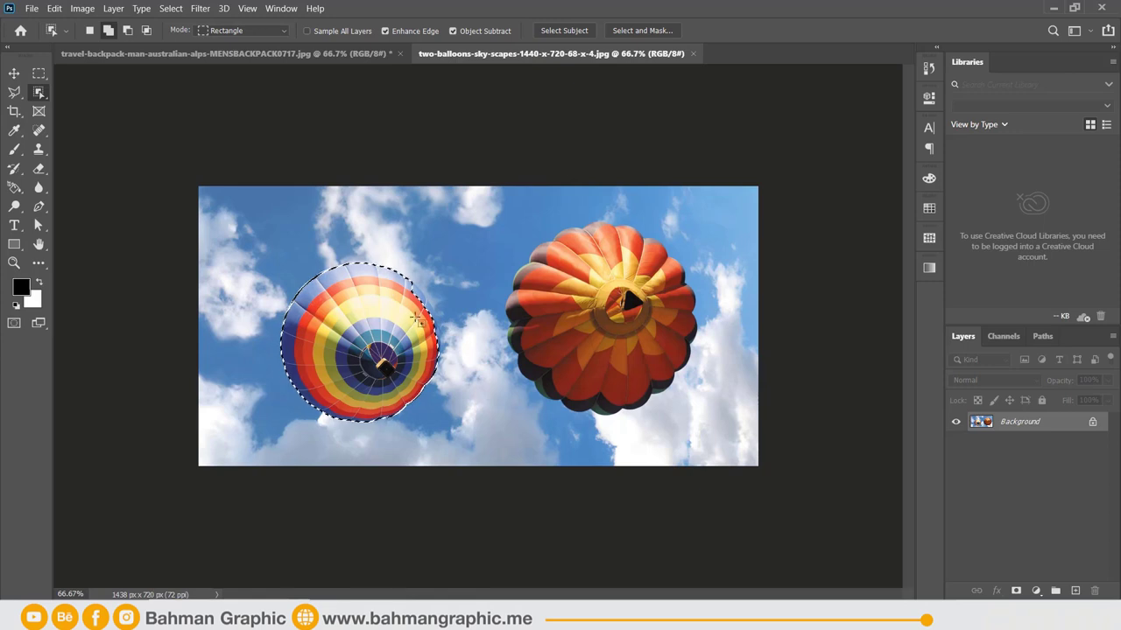
pyautogui.click(226, 31)
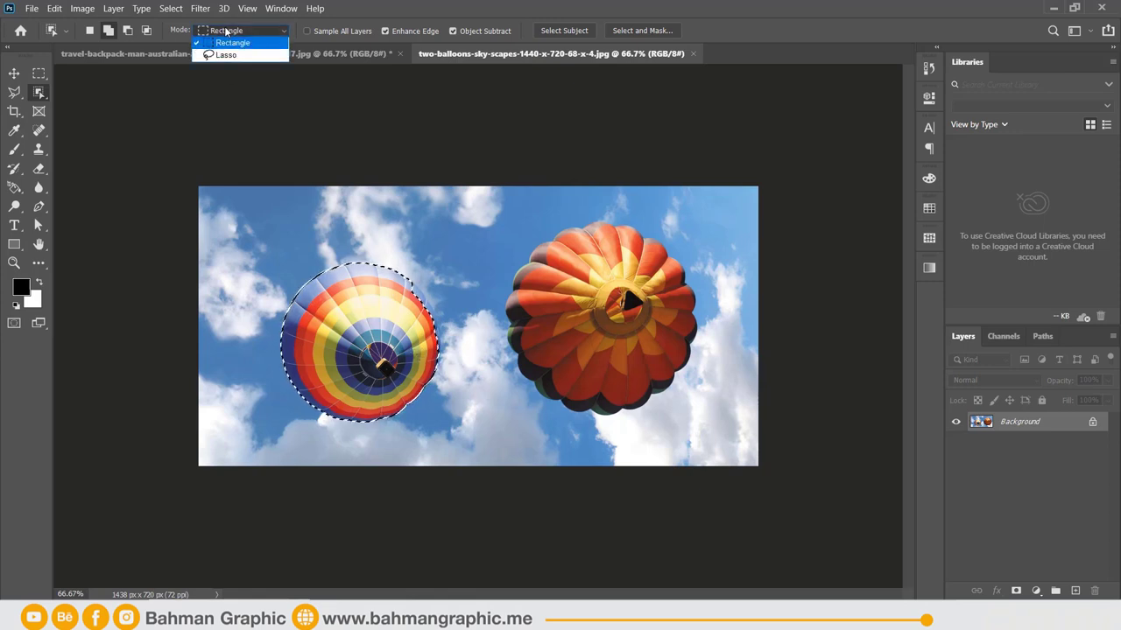
# Set Mode to Lasso and trim the sky bulge off the left balloon's right edge.
pyautogui.click(225, 54)
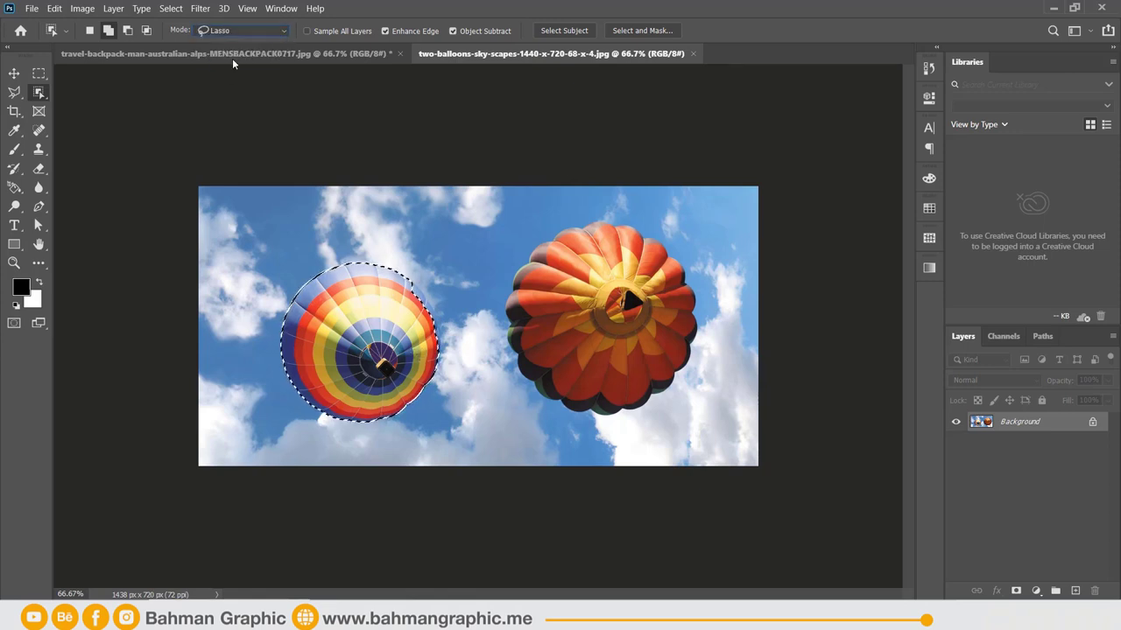
pyautogui.moveTo(660, 211)
pyautogui.mouseDown()
pyautogui.moveTo(698, 230)
pyautogui.moveTo(486, 282)
pyautogui.moveTo(544, 213)
pyautogui.moveTo(634, 200)
pyautogui.moveTo(667, 218)
pyautogui.mouseUp()
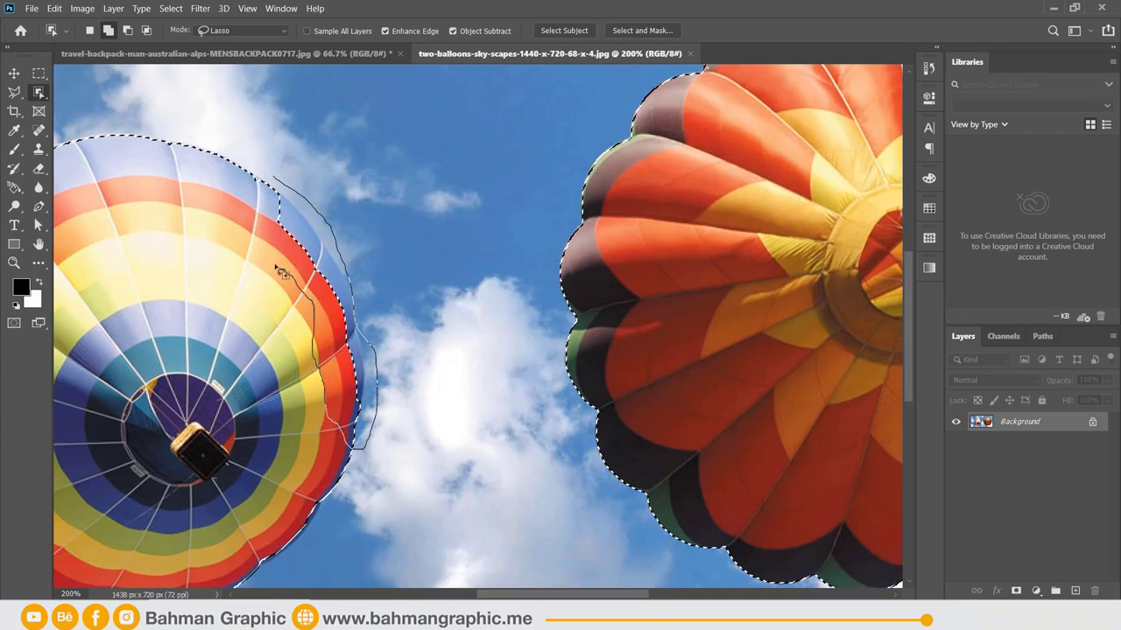
pyautogui.moveTo(279, 181); pyautogui.dragTo(280, 182)
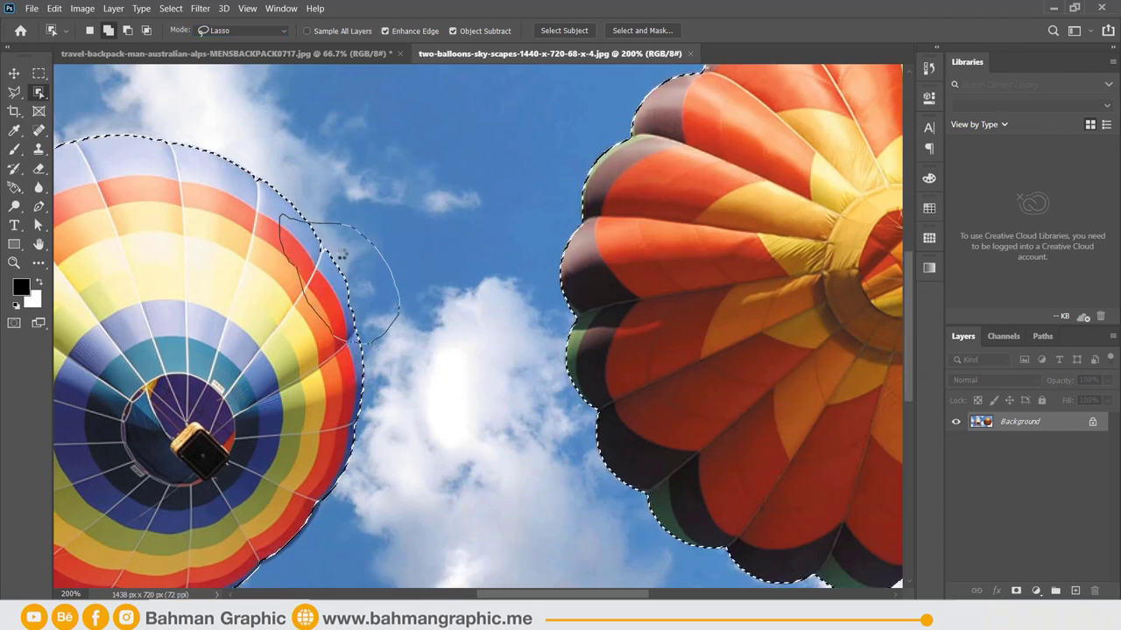
pyautogui.moveTo(341, 253); pyautogui.dragTo(349, 256)
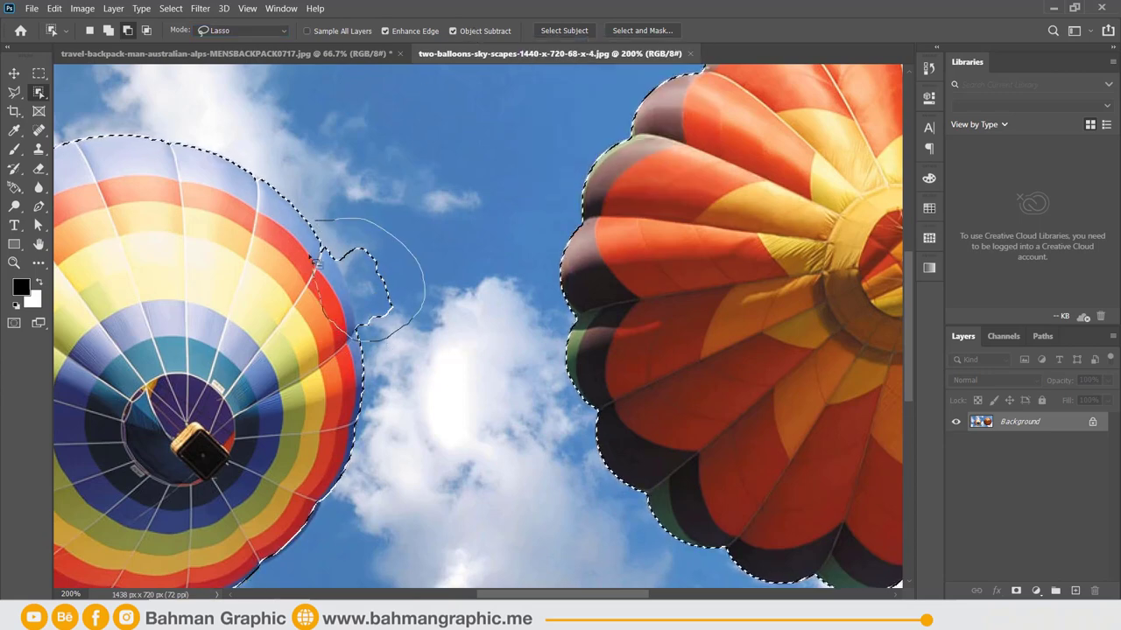
pyautogui.moveTo(333, 229); pyautogui.dragTo(331, 222)
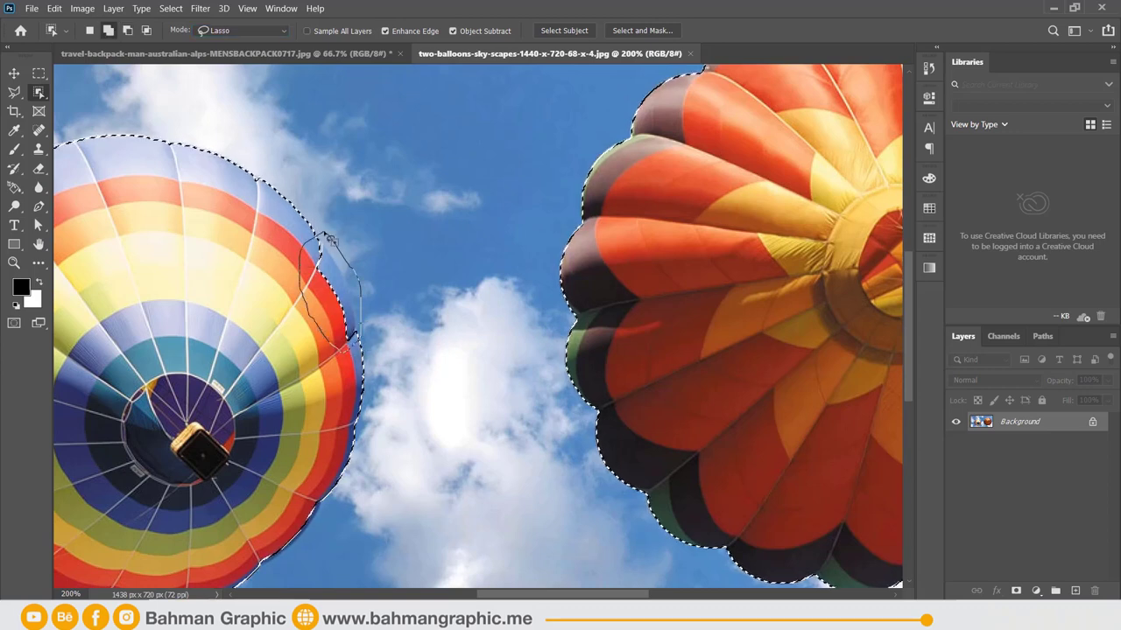
pyautogui.moveTo(326, 236); pyautogui.dragTo(328, 241)
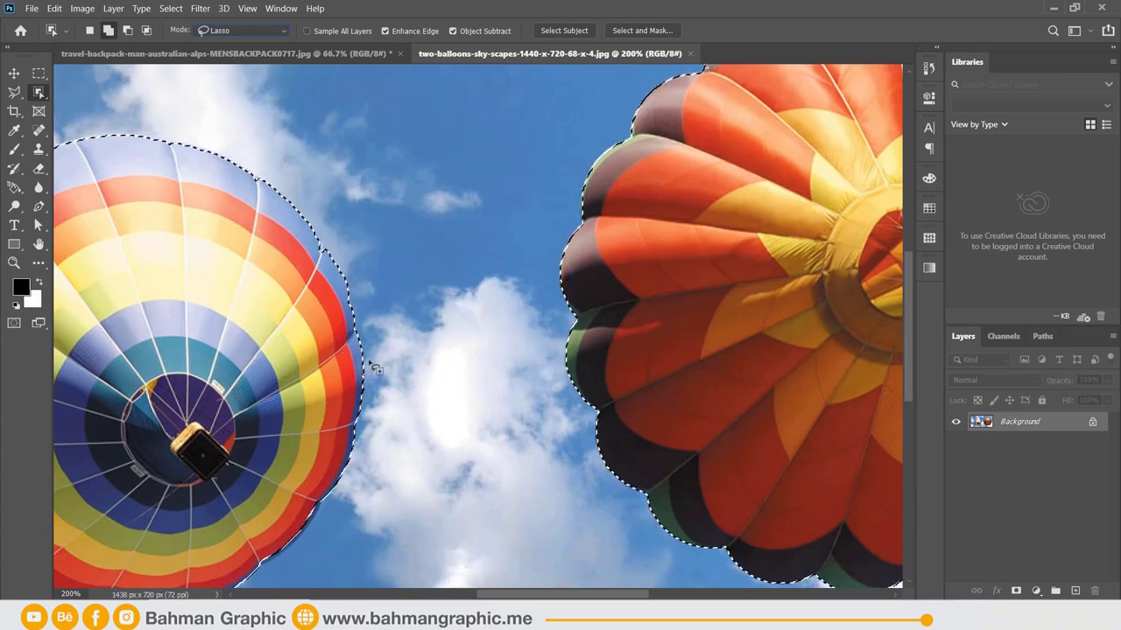
pyautogui.hotkey('ctrl', '-')
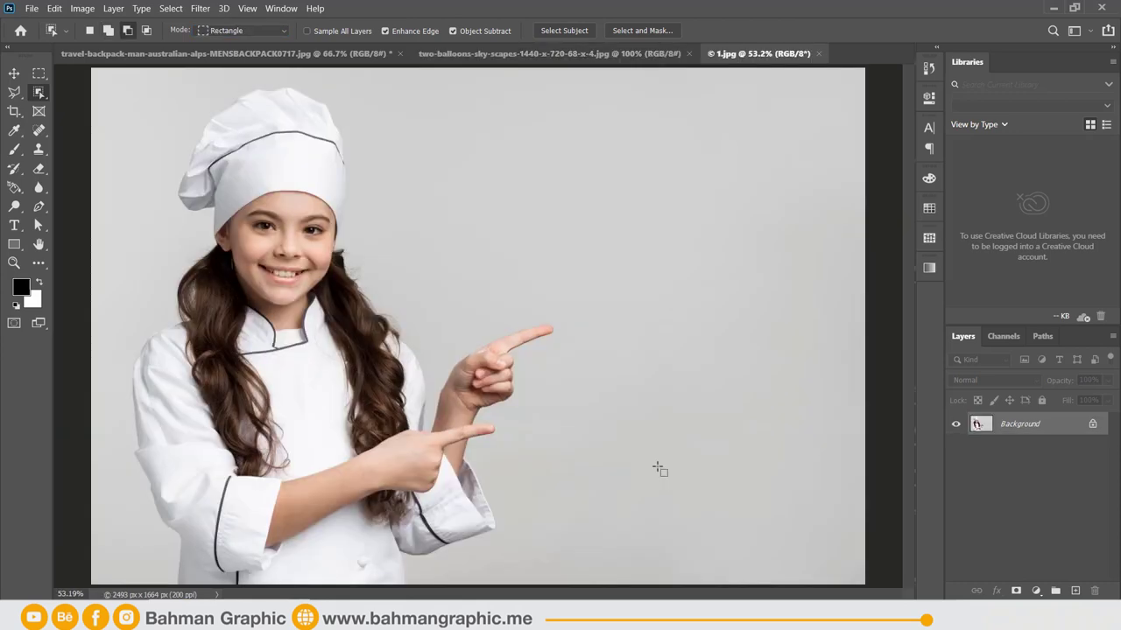
# Inspect the 1.jpg chef photo's edges zoomed in, then fit it on screen with Ctrl+0.
pyautogui.rightClick(38, 94)
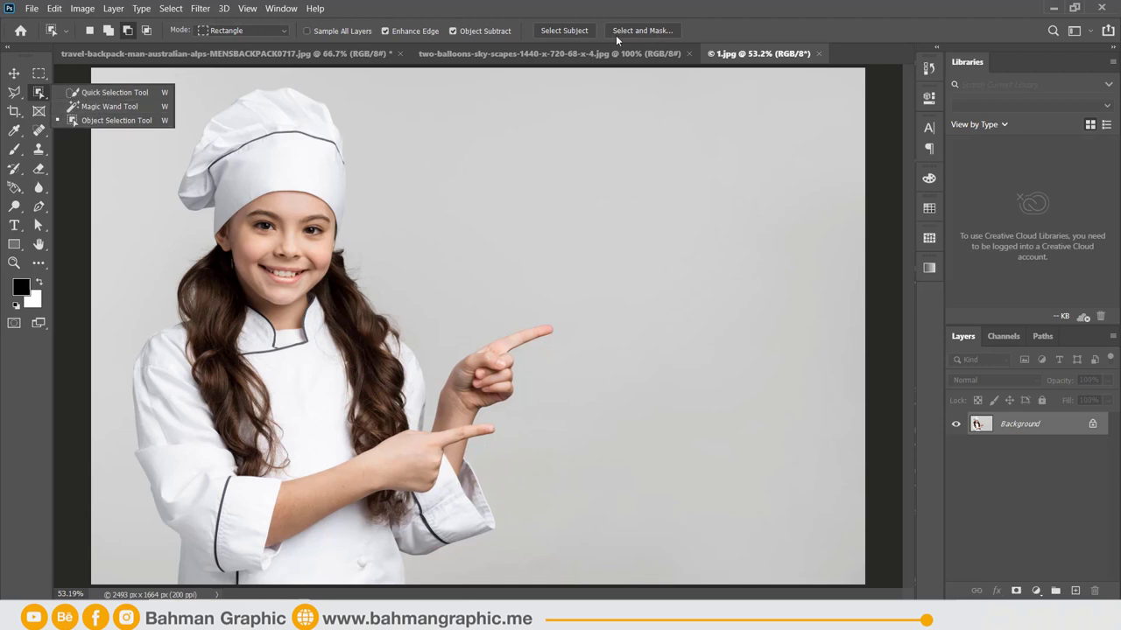
pyautogui.click(687, 30)
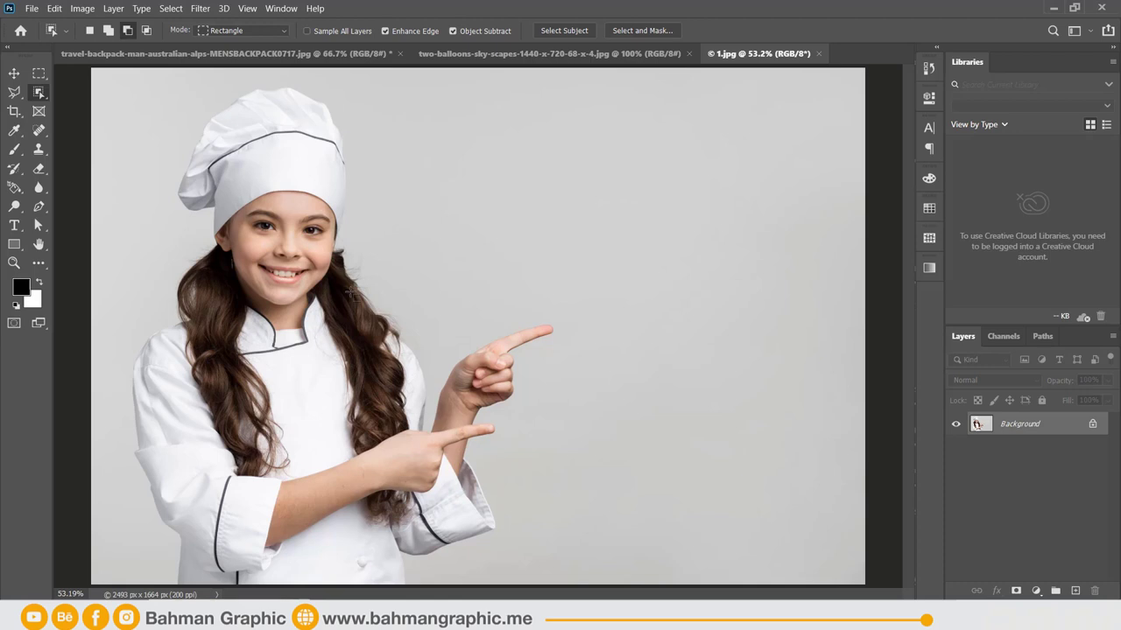
pyautogui.scroll(1, 351, 293)
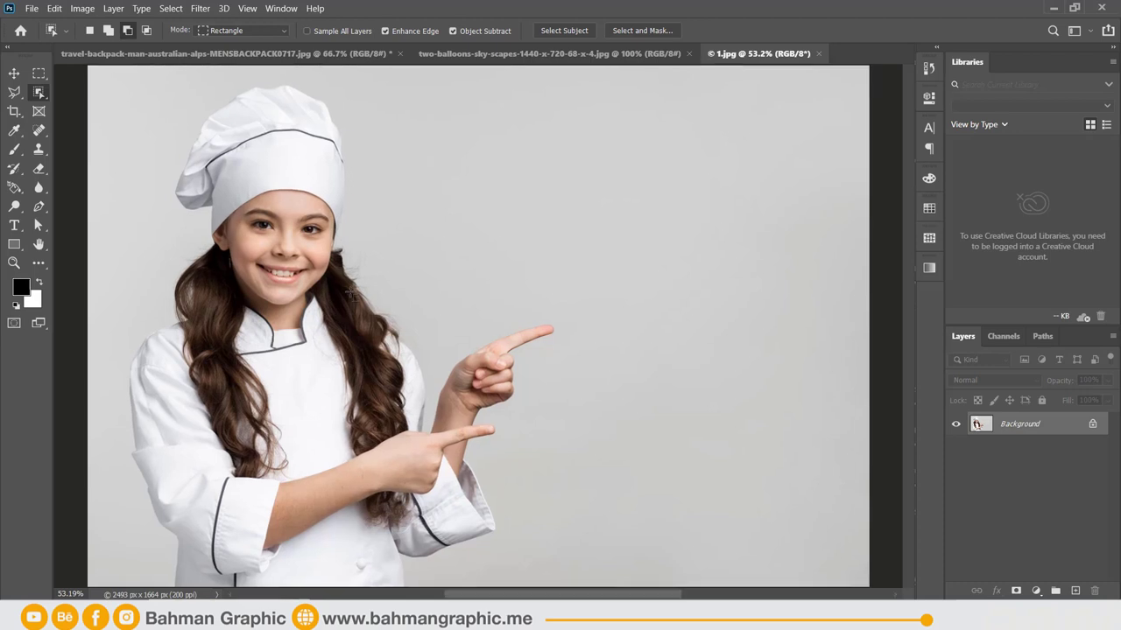
pyautogui.scroll(1, 351, 294)
pyautogui.scroll(1, 377, 350)
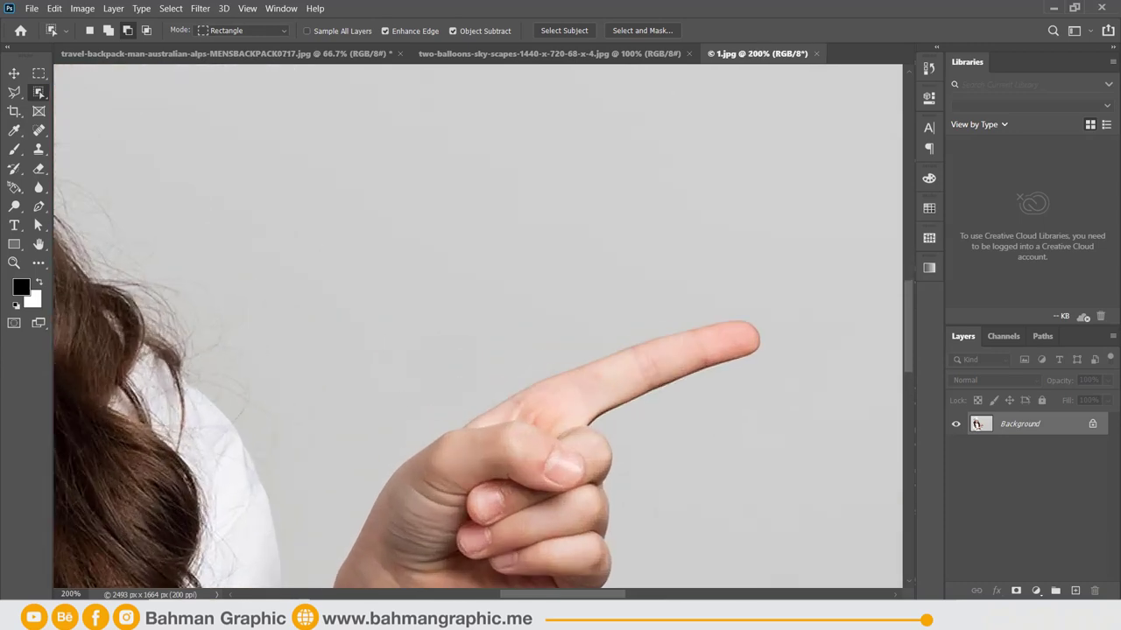
pyautogui.moveTo(219, 307); pyautogui.dragTo(876, 464)
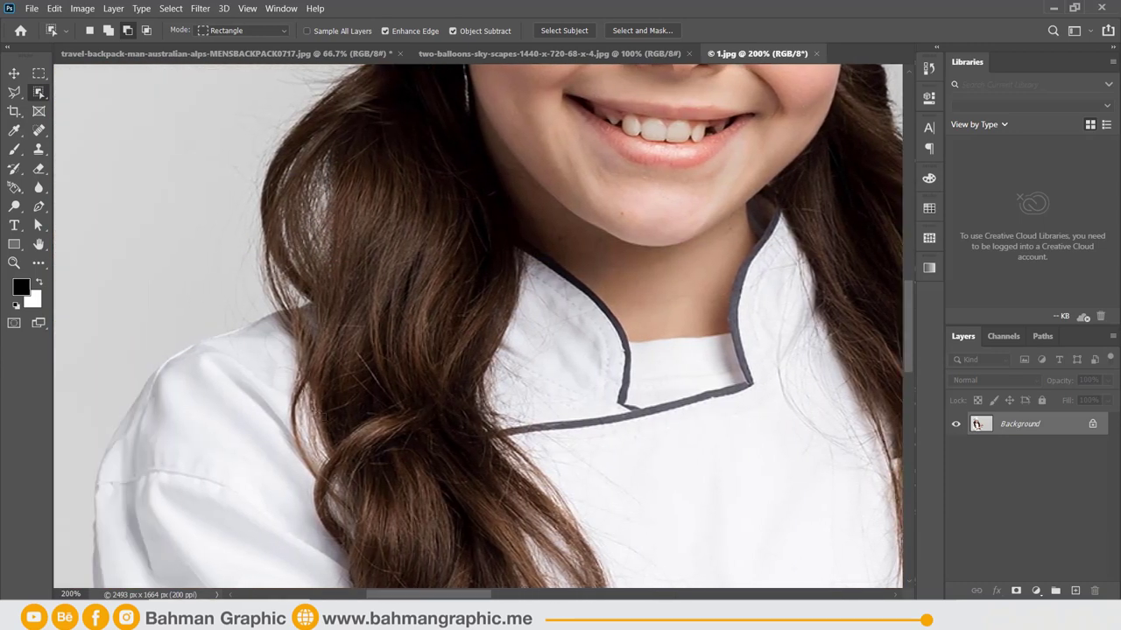
pyautogui.scroll(2, 263, 241)
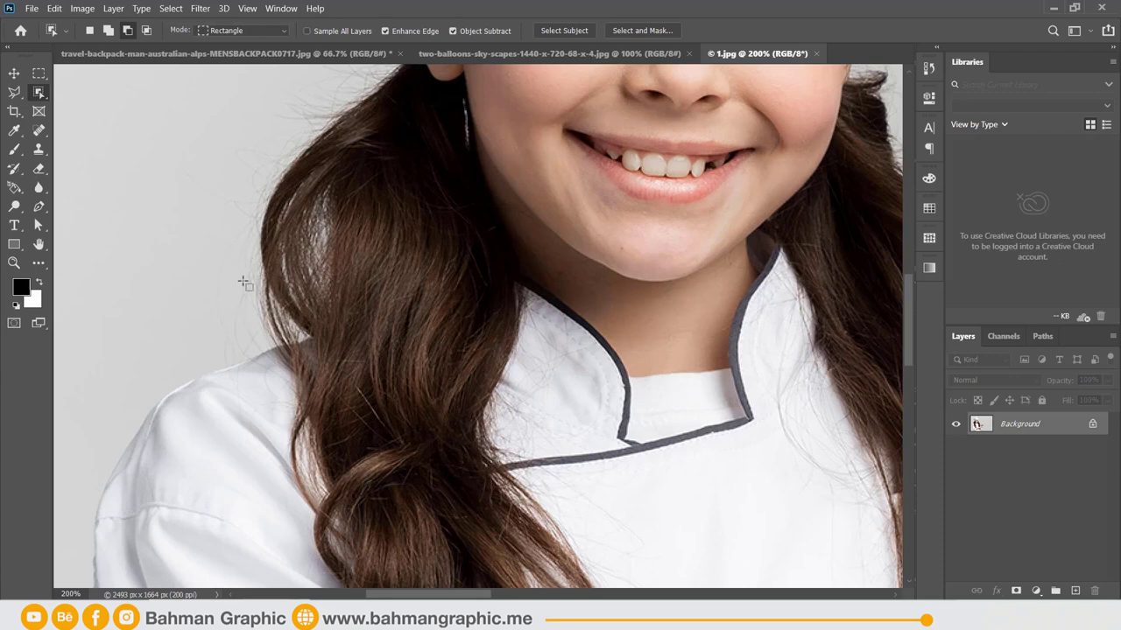
pyautogui.hotkey('ctrl', '0')
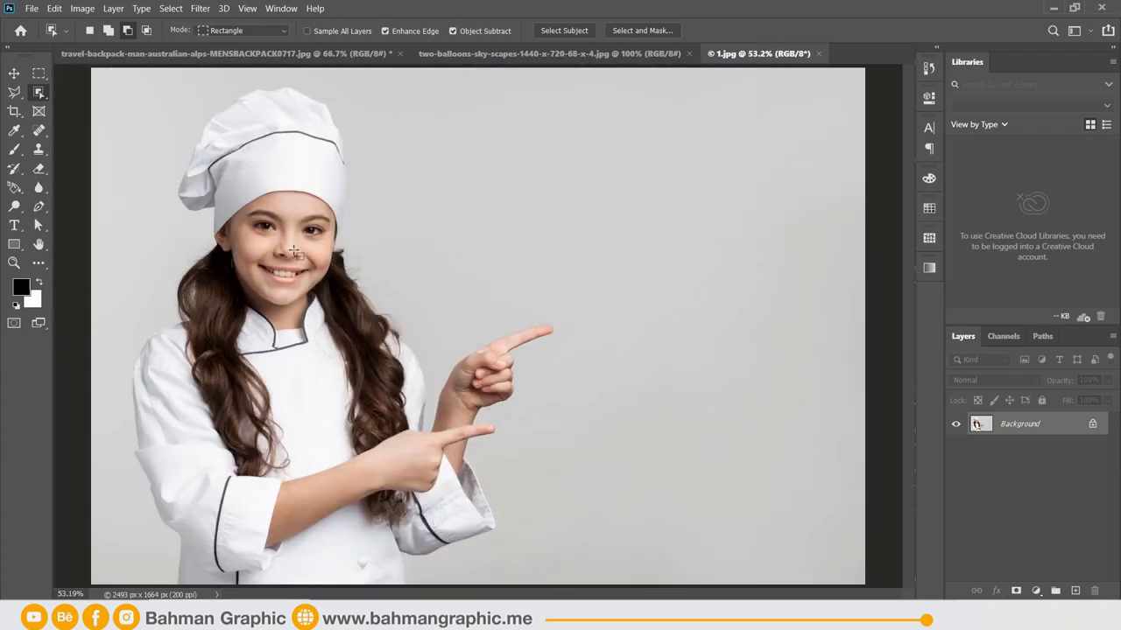
# Drag an Object Selection box around the chef girl and zoom in on her hands.
pyautogui.rightClick(45, 93)
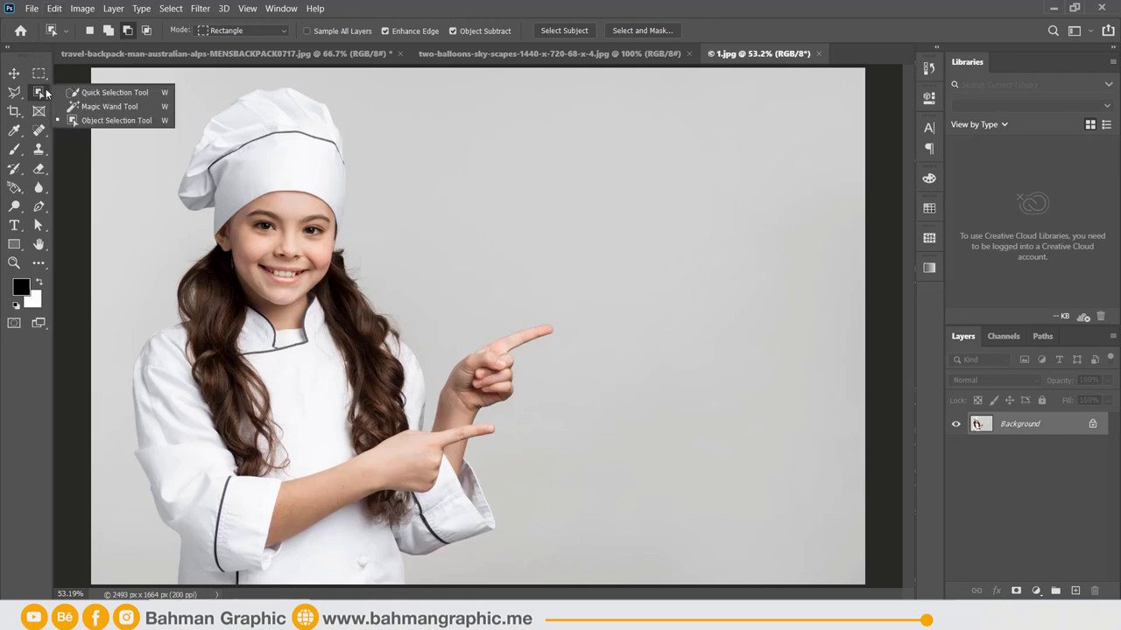
pyautogui.click(86, 122)
pyautogui.click(101, 125)
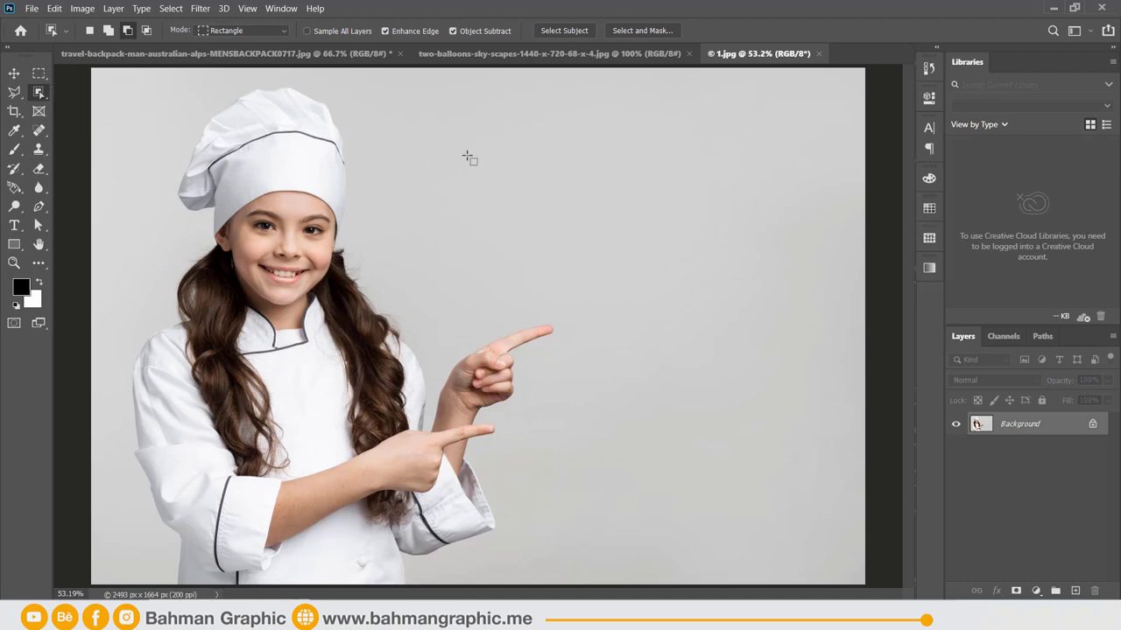
pyautogui.moveTo(580, 76); pyautogui.dragTo(103, 583)
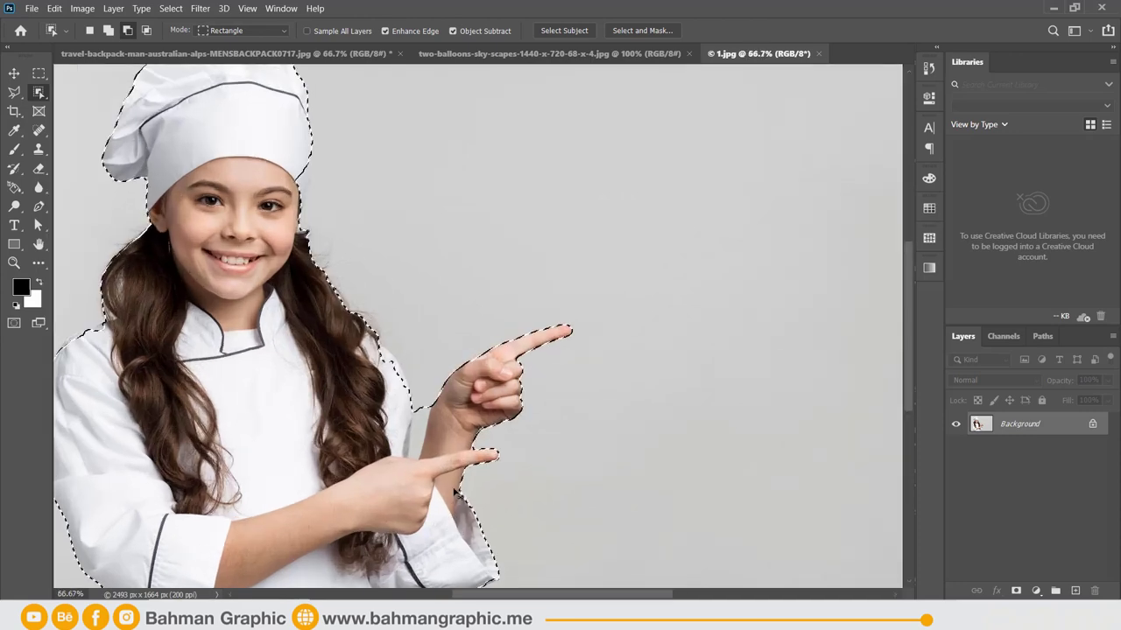
pyautogui.scroll(3, 447, 433)
pyautogui.scroll(2, 417, 468)
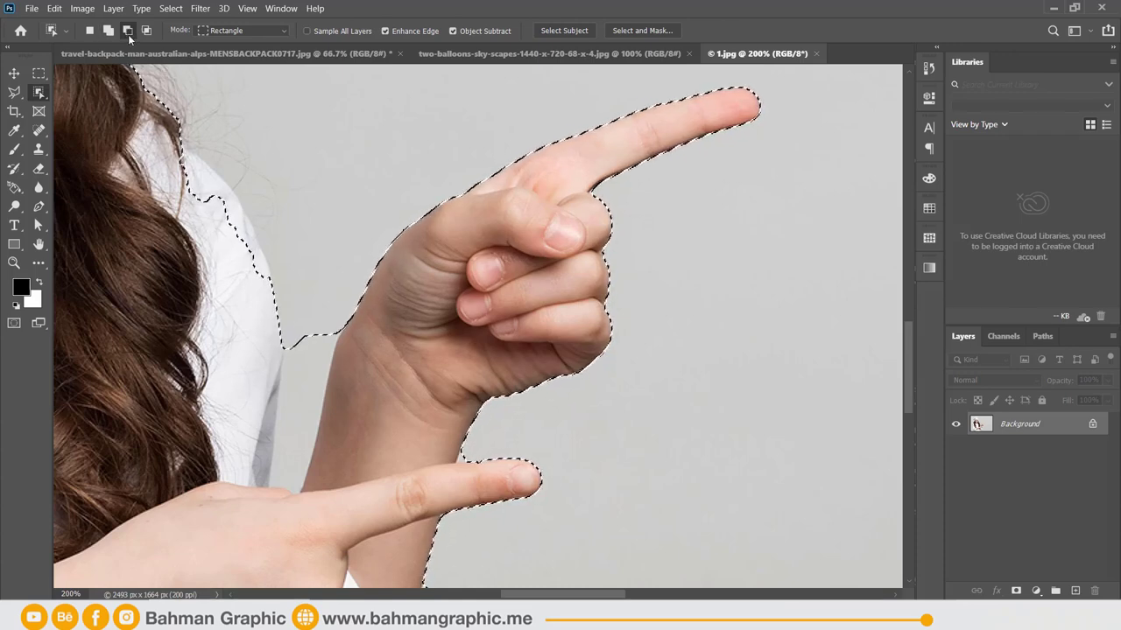
pyautogui.moveTo(477, 31)
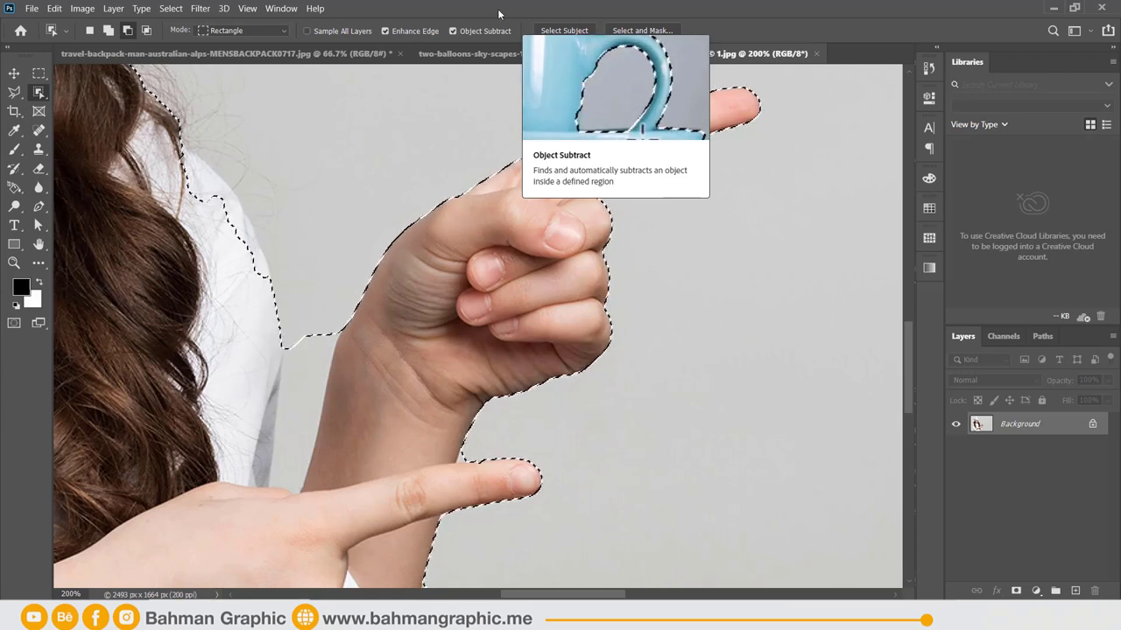
# Subtract the grey gap between the girl's arm and hair, then restore Add to selection.
pyautogui.click(471, 33)
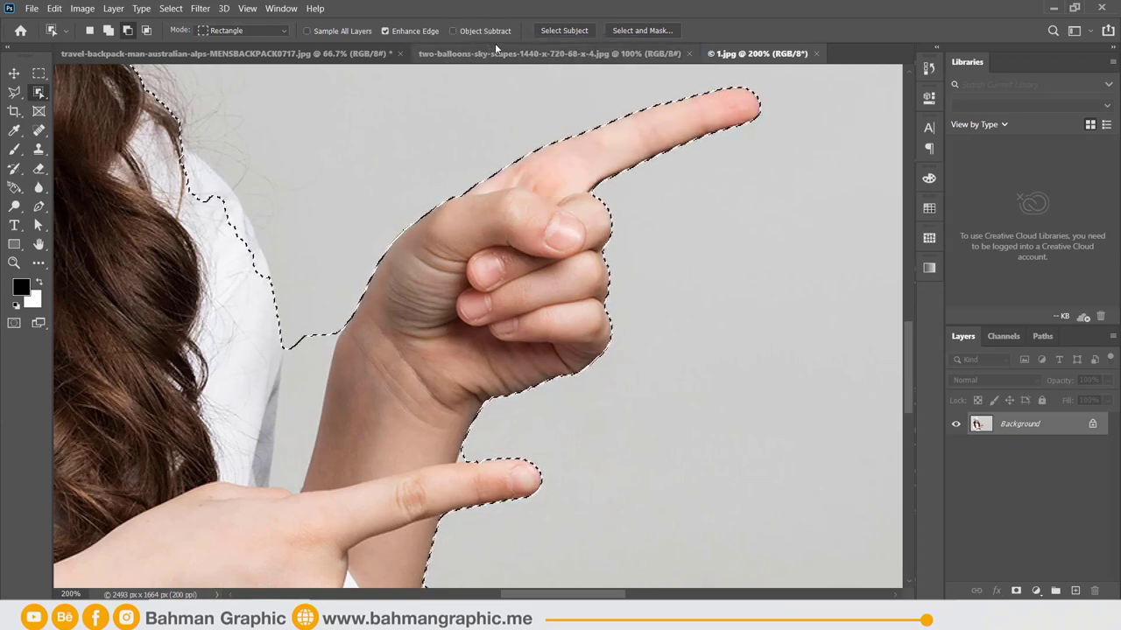
pyautogui.moveTo(444, 120); pyautogui.dragTo(171, 508)
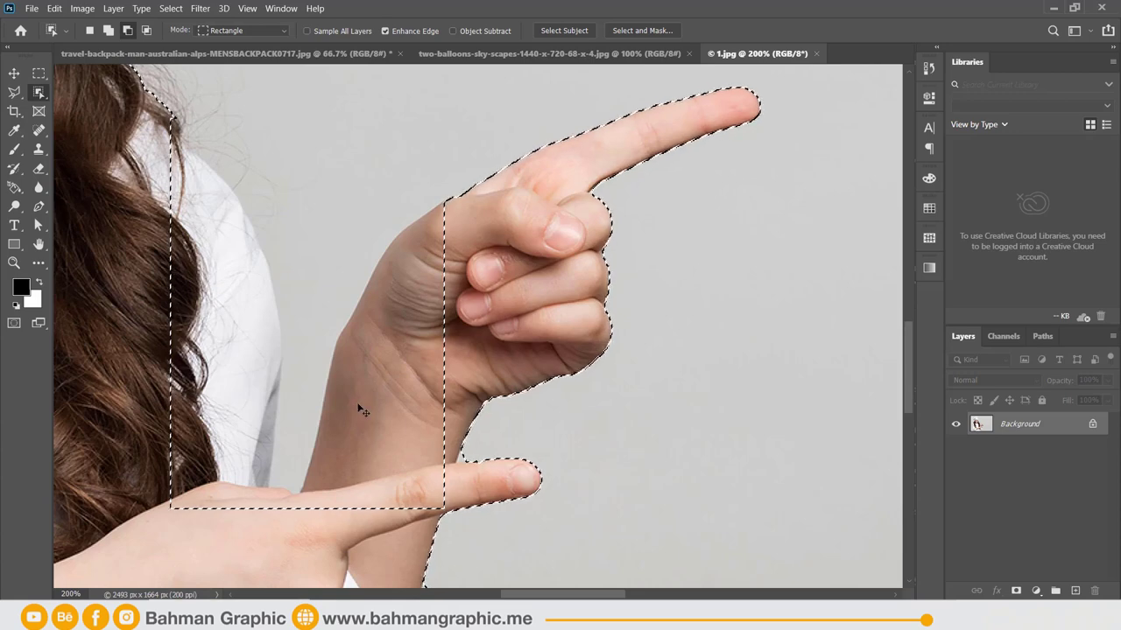
pyautogui.click(483, 30)
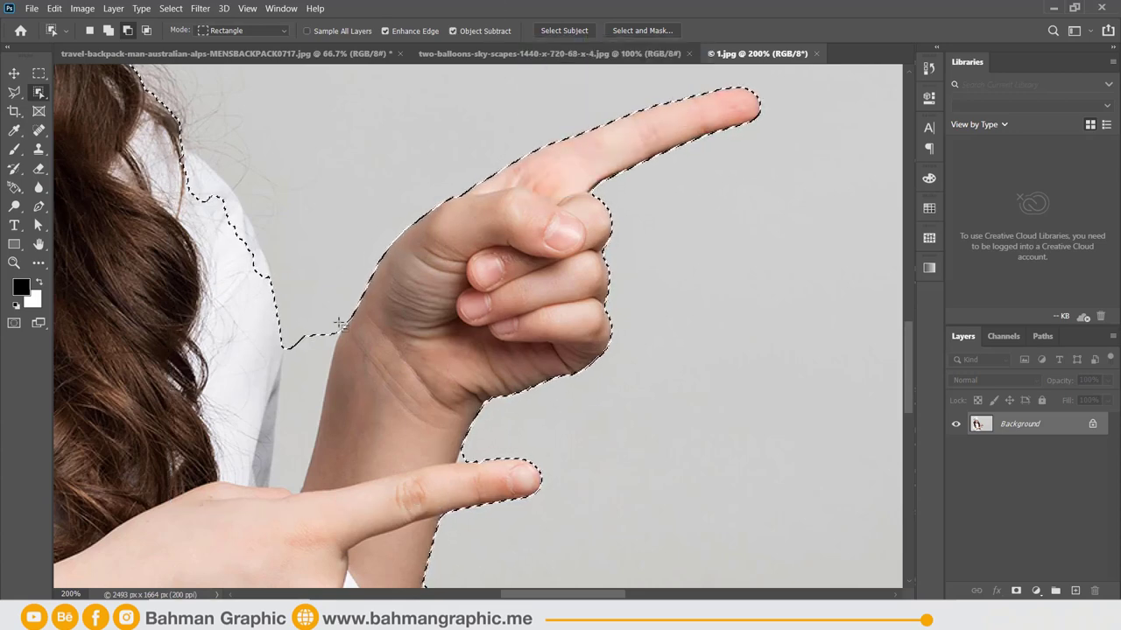
pyautogui.moveTo(358, 299); pyautogui.dragTo(241, 496)
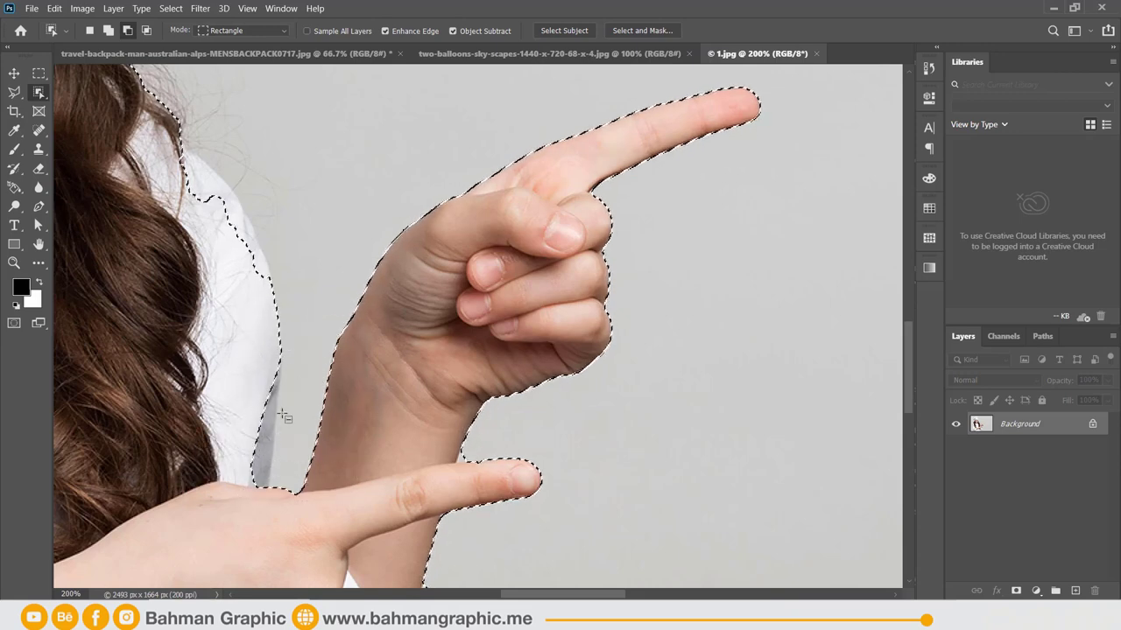
pyautogui.scroll(-2, 301, 393)
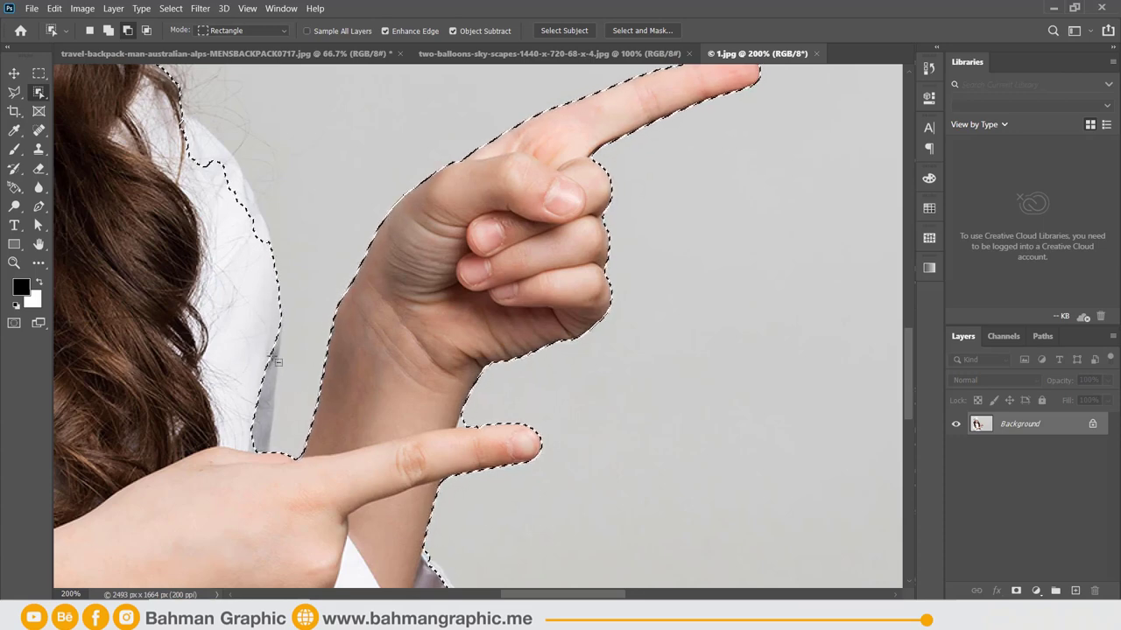
pyautogui.click(108, 31)
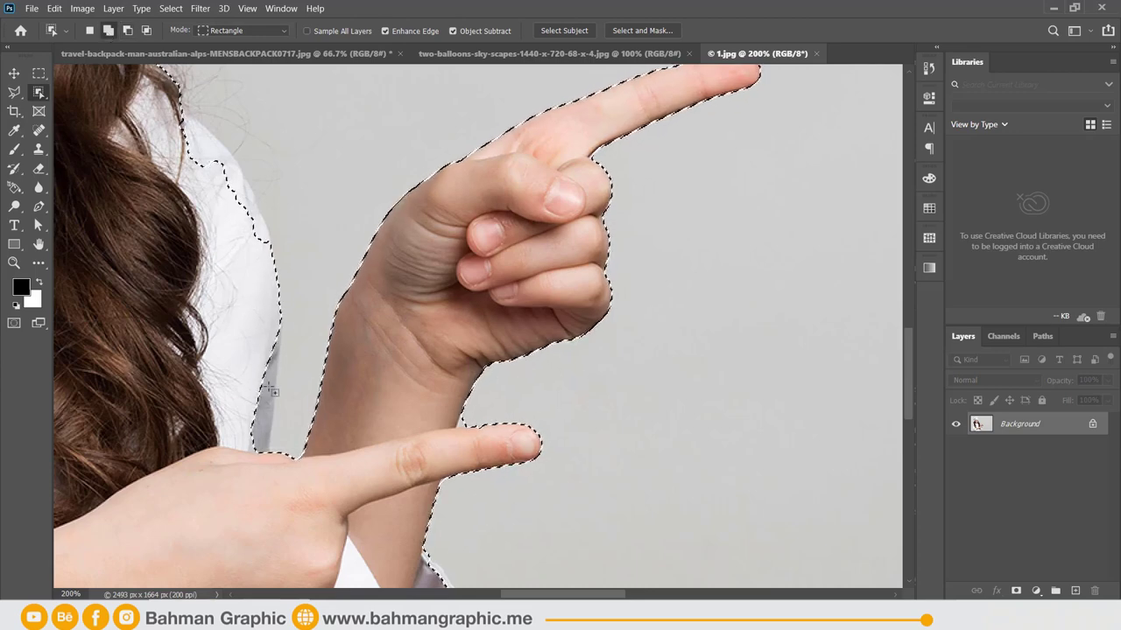
# With Quick Selection, add the shoulder edge and white shirt strip to the selection.
pyautogui.rightClick(41, 91)
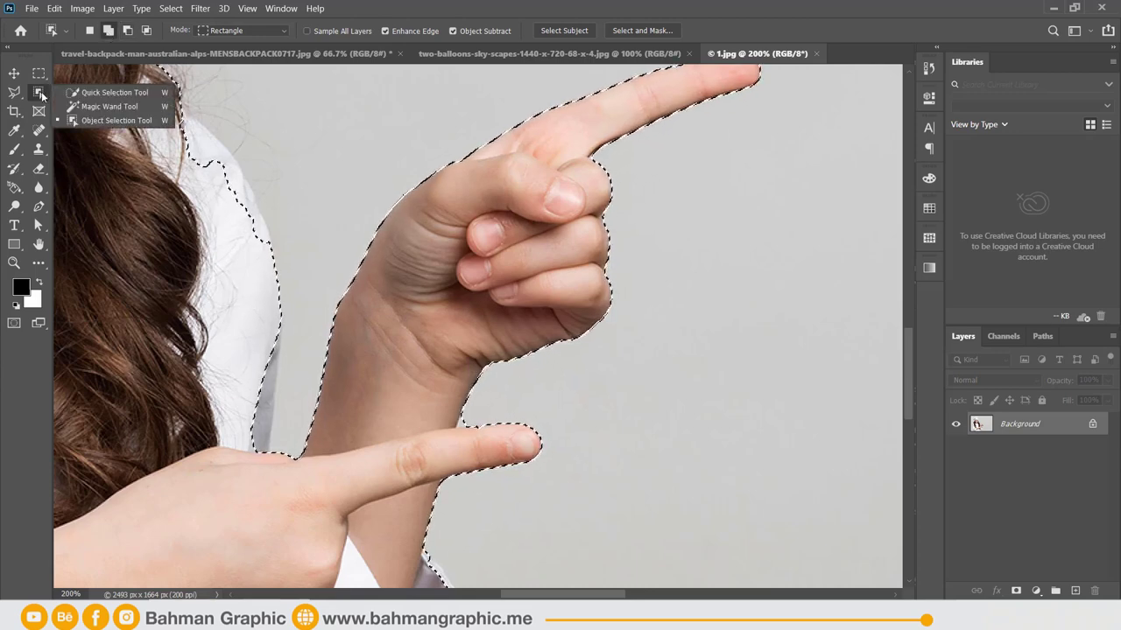
pyautogui.click(81, 92)
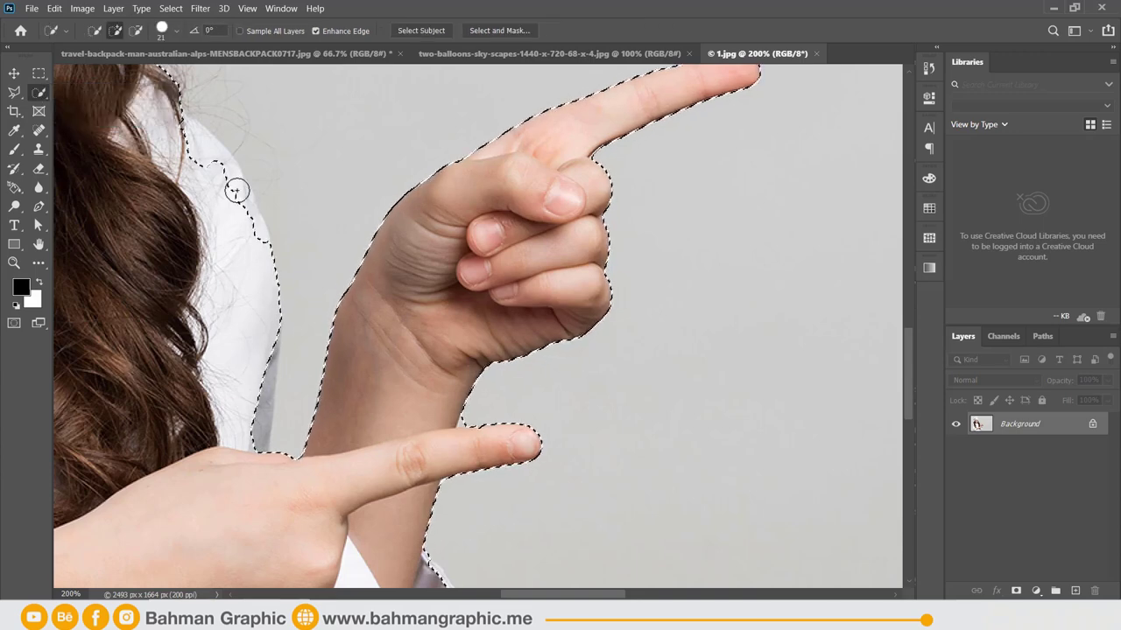
pyautogui.scroll(1, 207, 180)
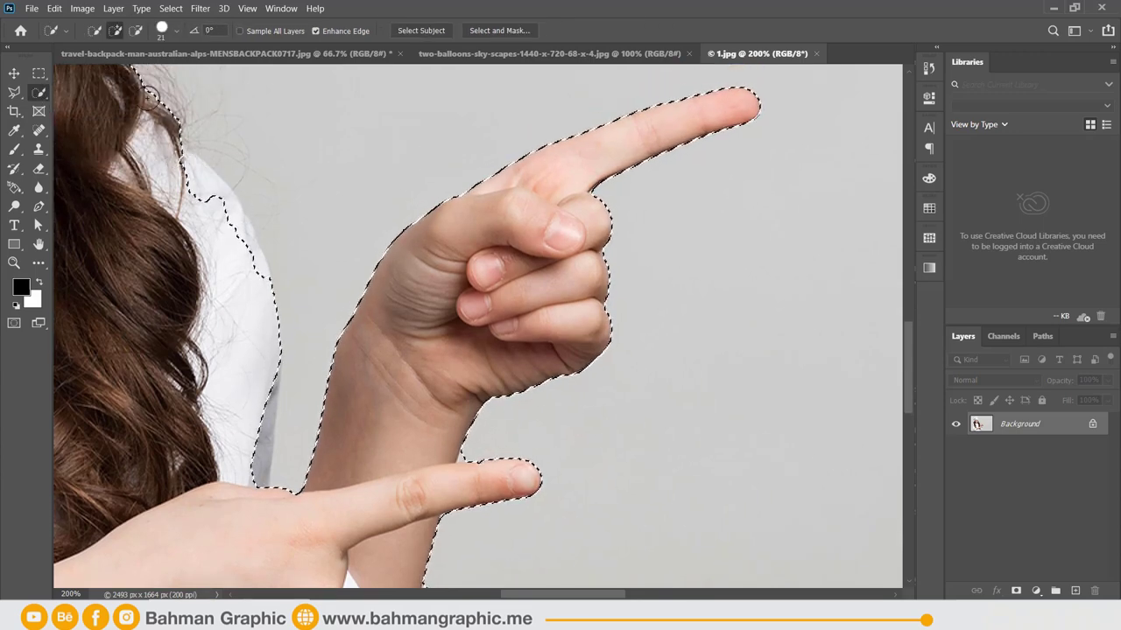
pyautogui.click(114, 31)
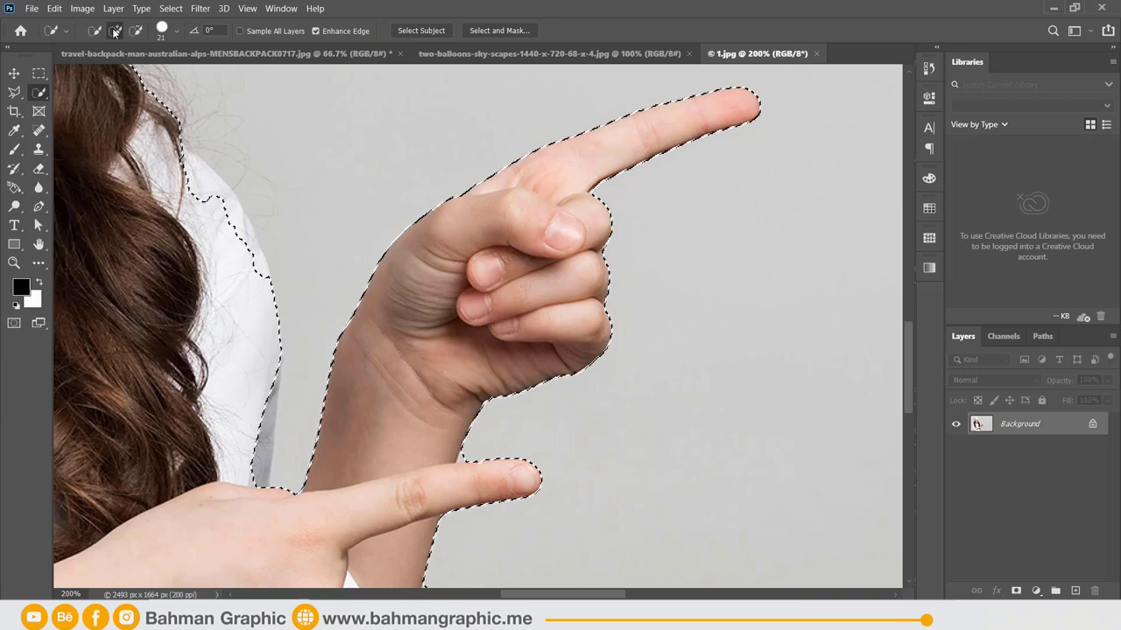
pyautogui.moveTo(183, 168); pyautogui.dragTo(242, 261)
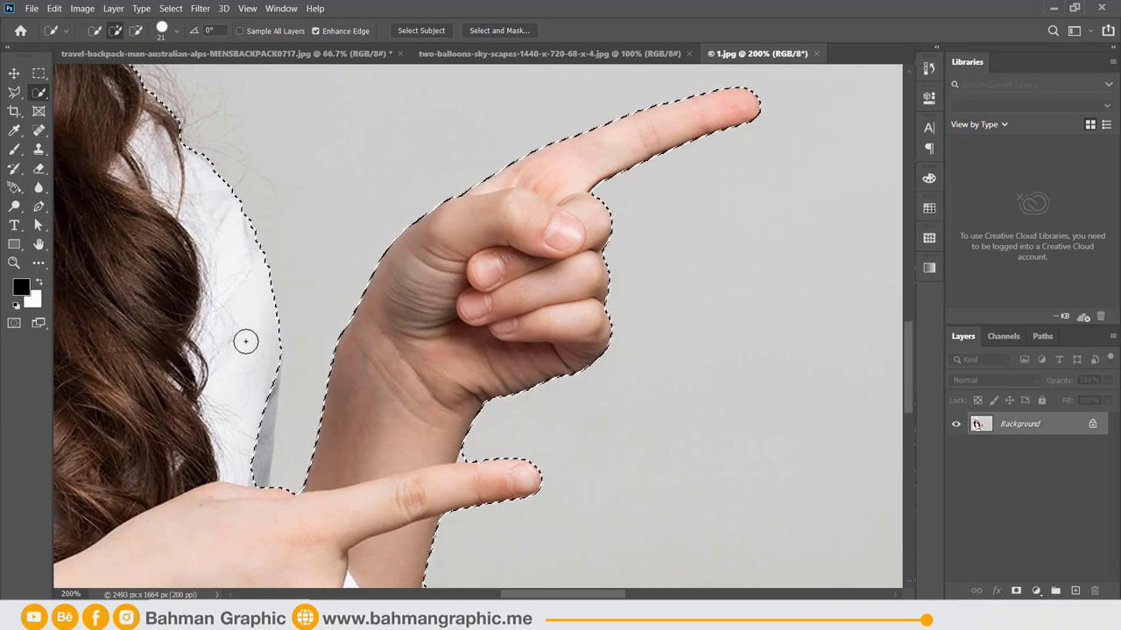
pyautogui.moveTo(245, 395); pyautogui.dragTo(248, 465)
pyautogui.hotkey('ctrl', '-')
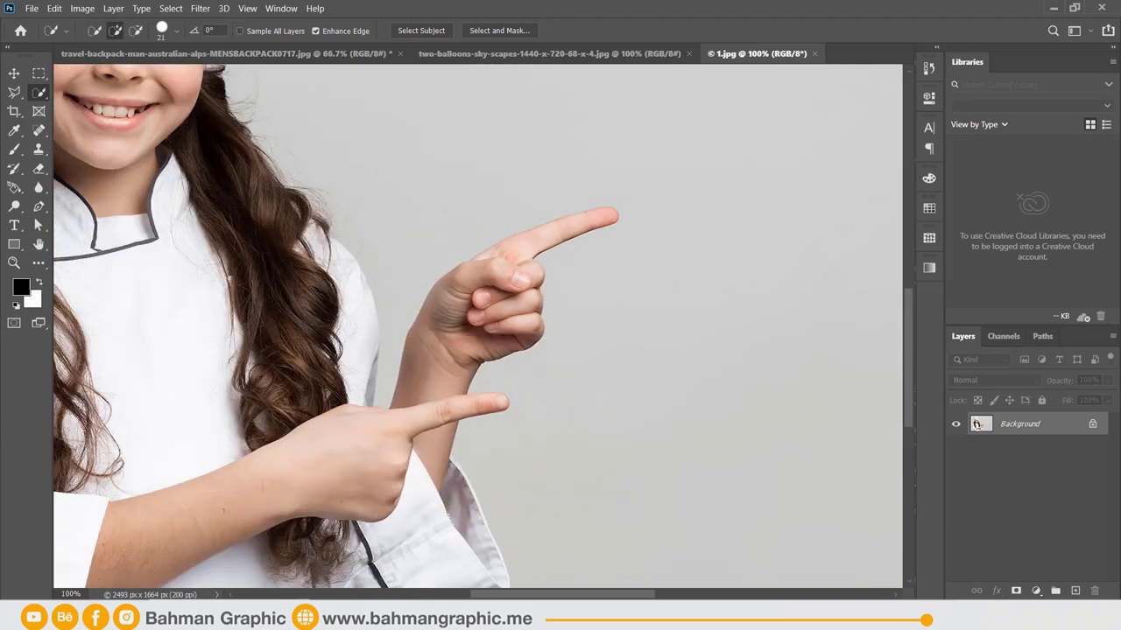
pyautogui.hotkey('ctrl', '-')
pyautogui.scroll(2, 282, 227)
pyautogui.scroll(2, 281, 214)
pyautogui.scroll(2, 281, 202)
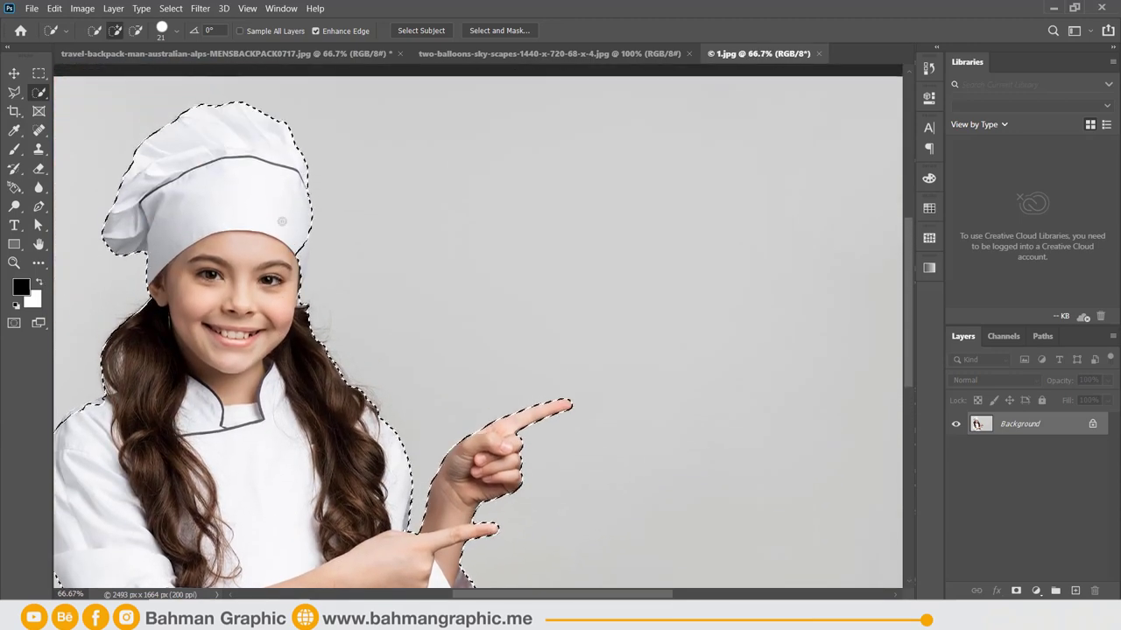
pyautogui.hotkey('ctrl', '+')
pyautogui.hotkey('ctrl', '+')
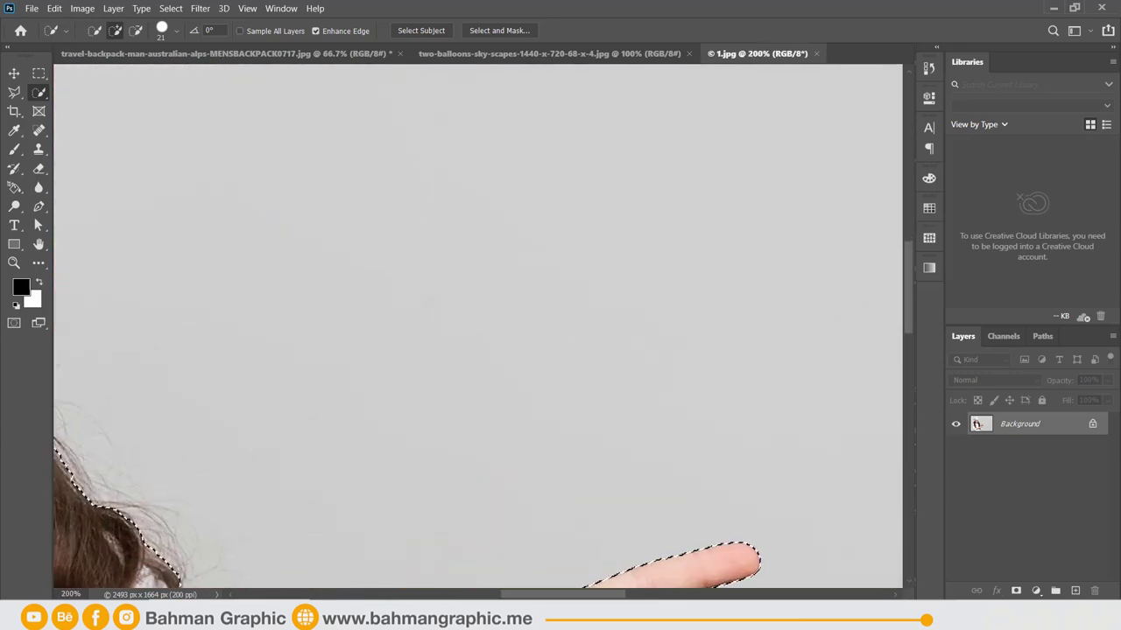
pyautogui.press('h')
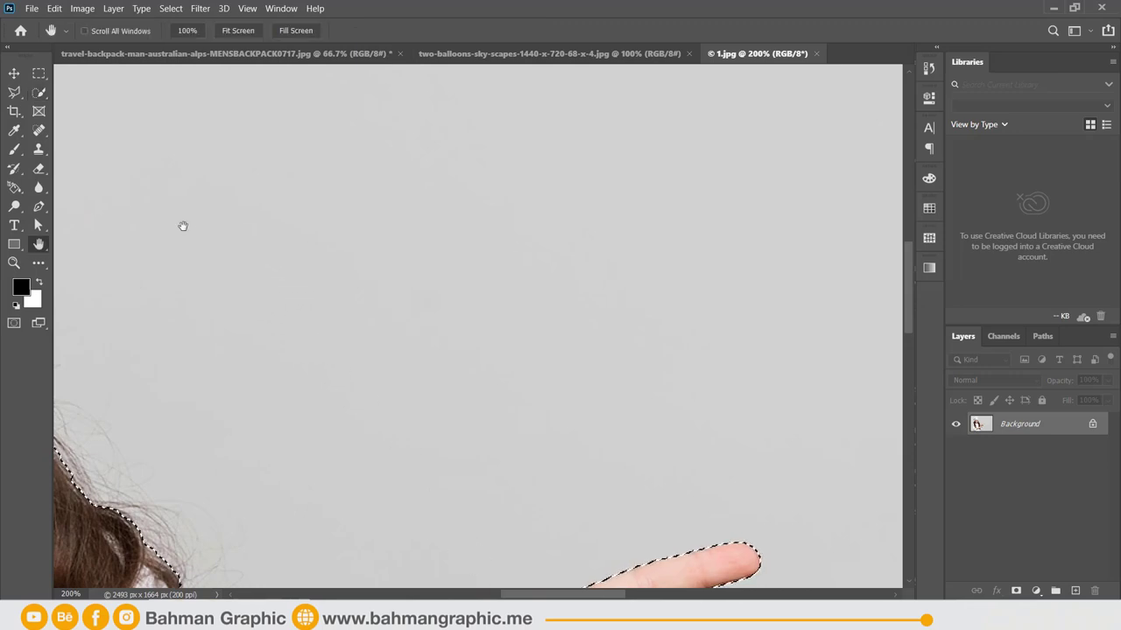
pyautogui.moveTo(183, 225); pyautogui.dragTo(855, 412)
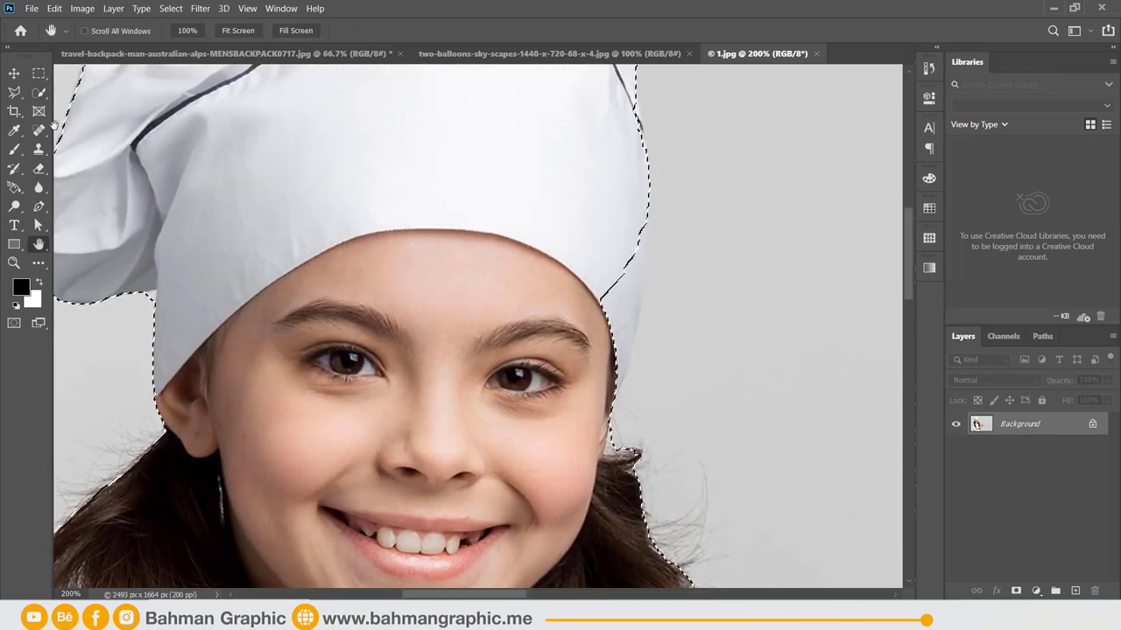
# Add the right edge of the chef hat to the selection.
pyautogui.click(39, 93)
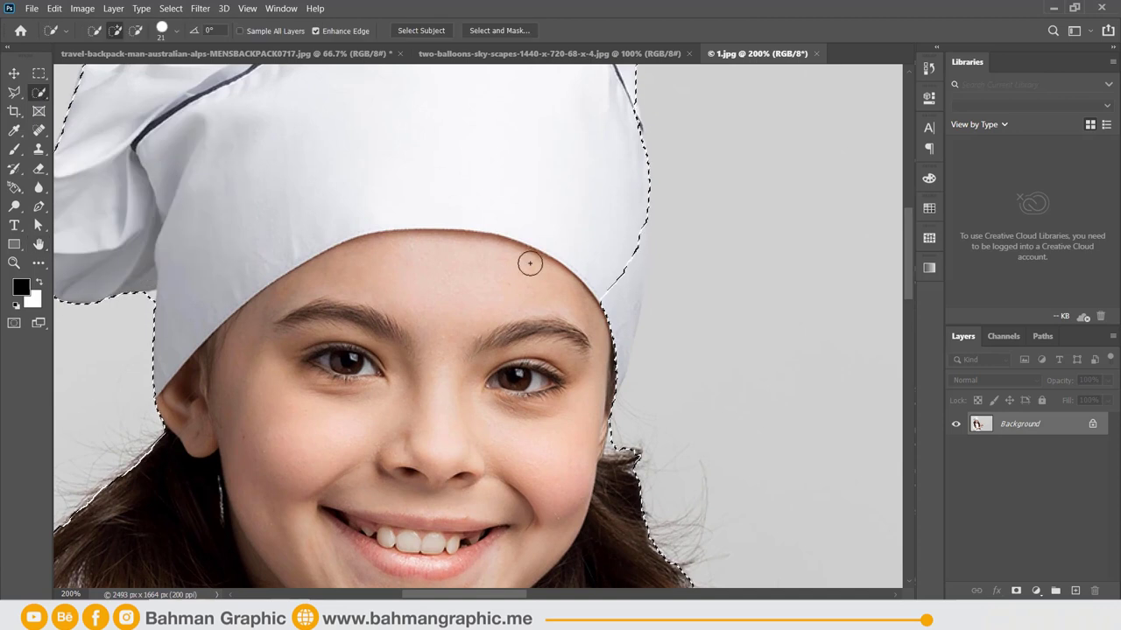
pyautogui.scroll(2, 616, 304)
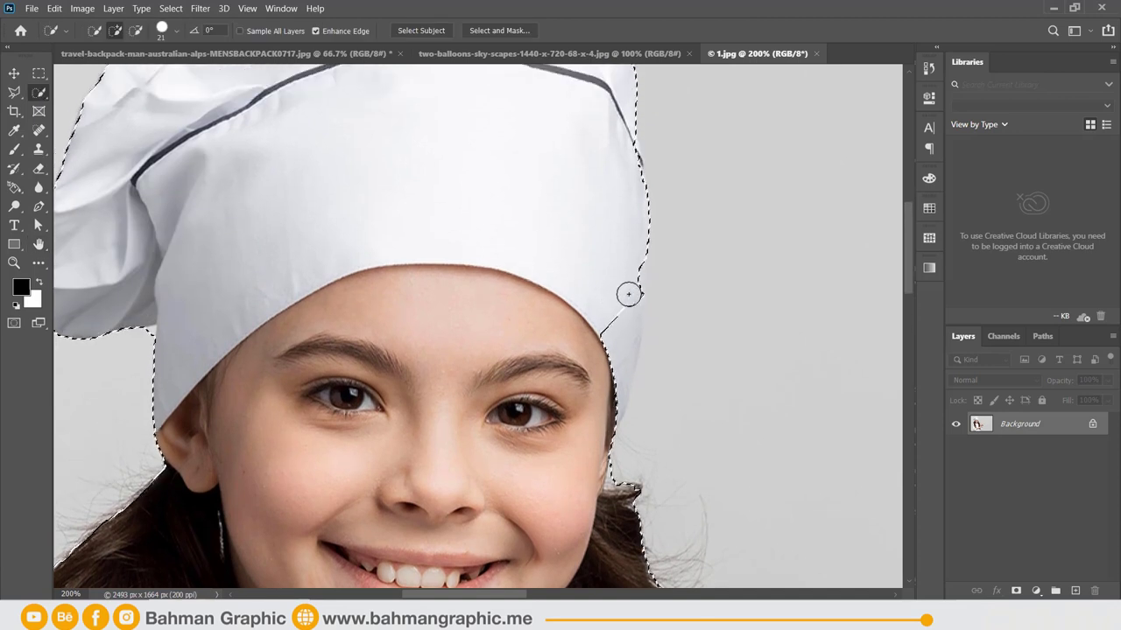
pyautogui.moveTo(600, 402); pyautogui.dragTo(613, 363)
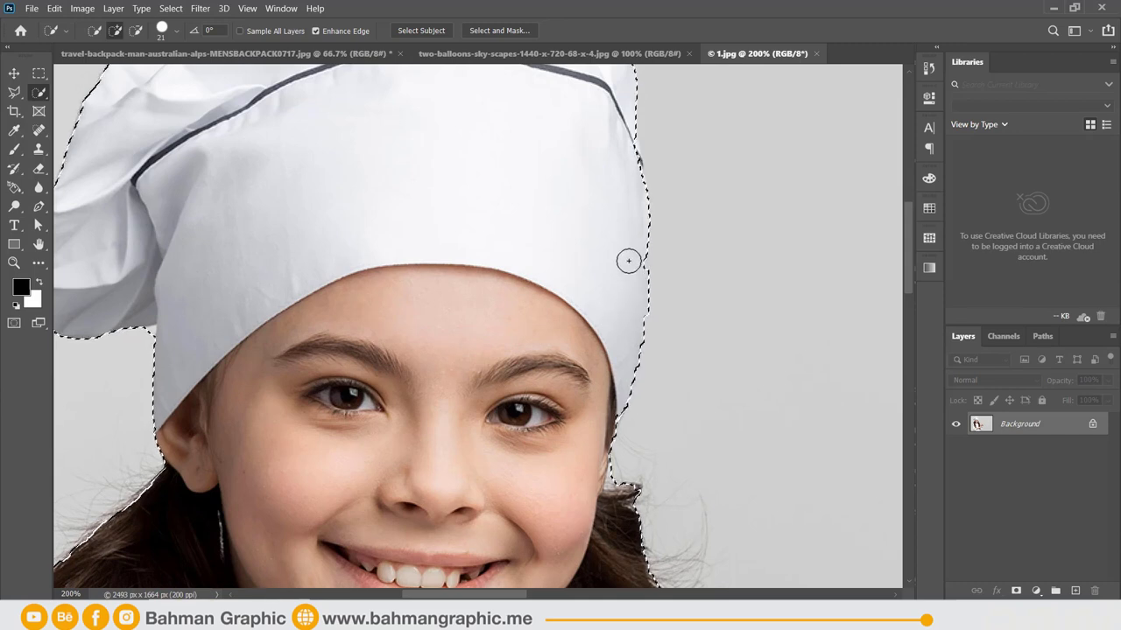
pyautogui.scroll(2, 605, 197)
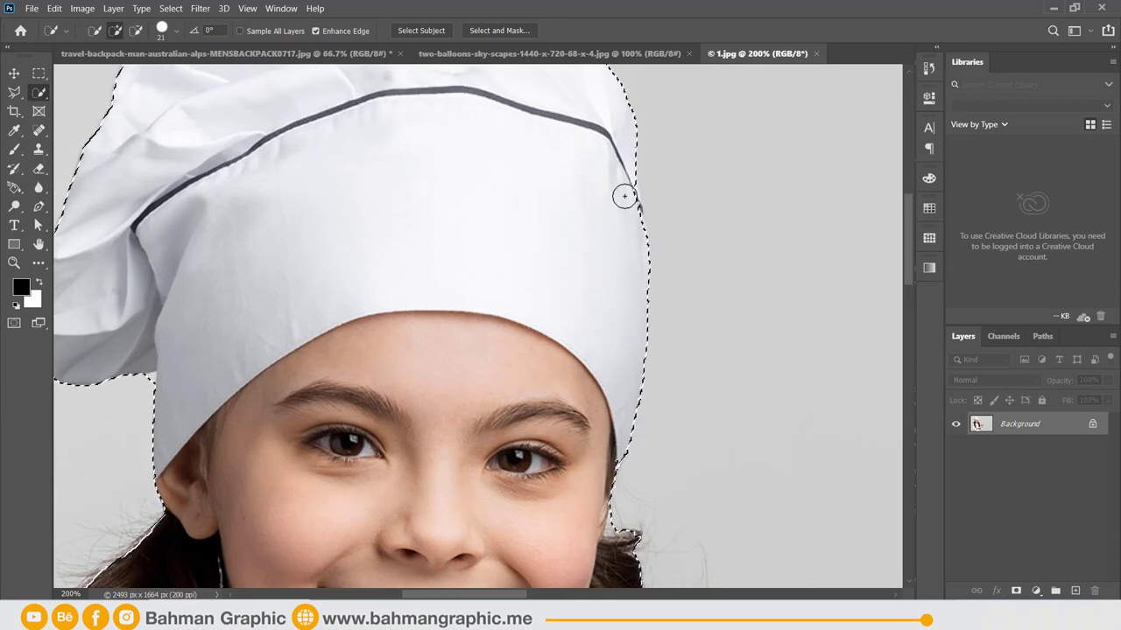
pyautogui.click(626, 195)
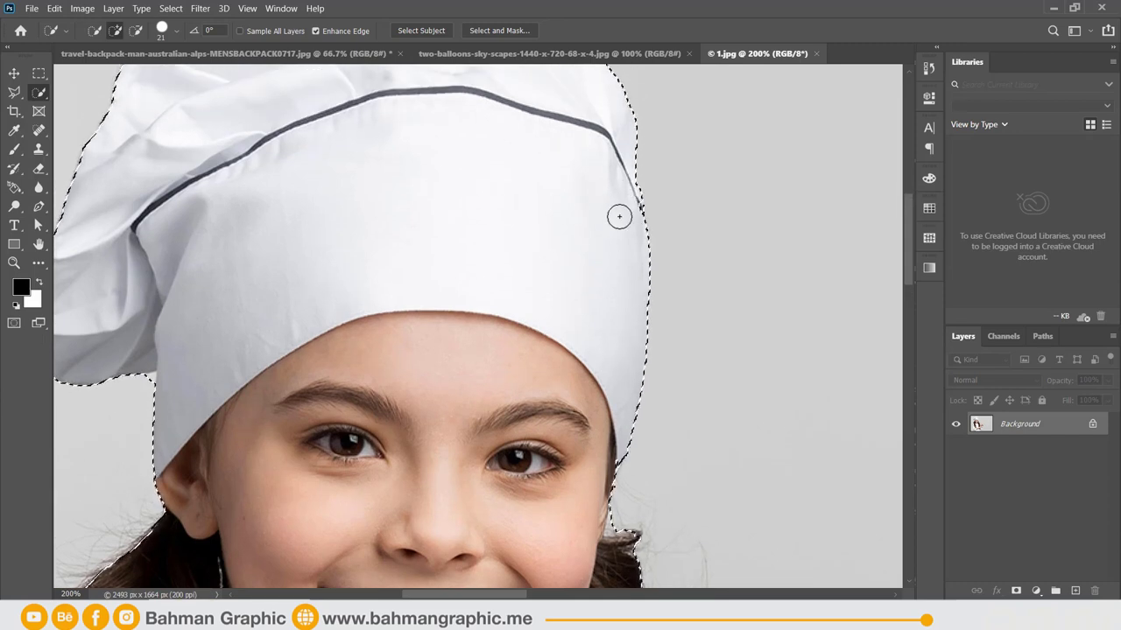
pyautogui.hotkey('ctrl', '-')
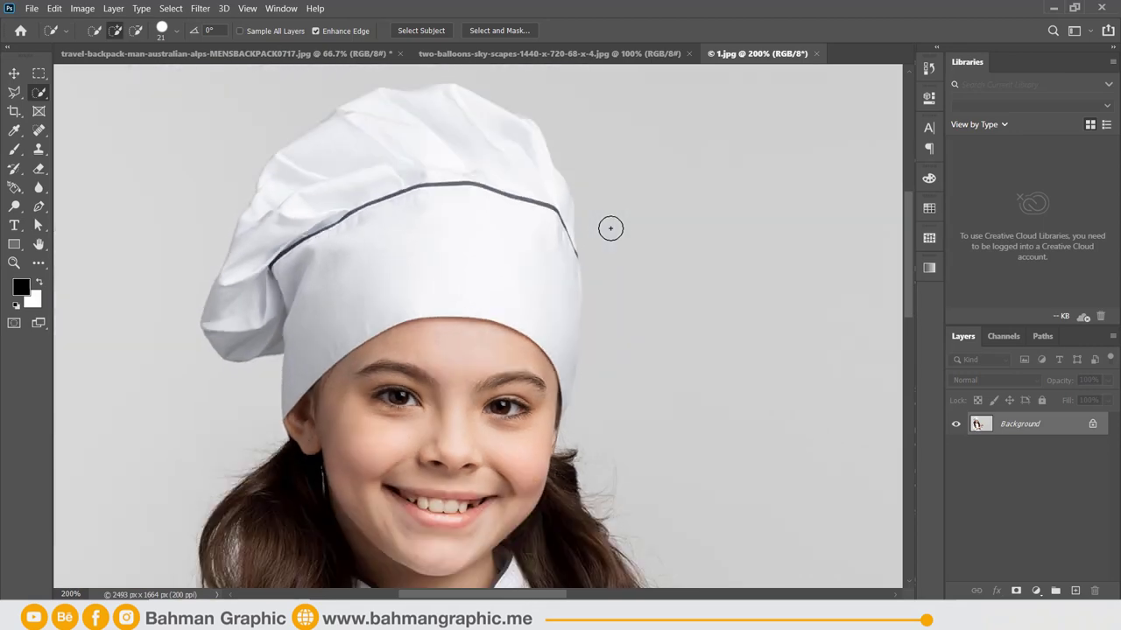
pyautogui.hotkey('ctrl', '-')
pyautogui.scroll(-5, 621, 316)
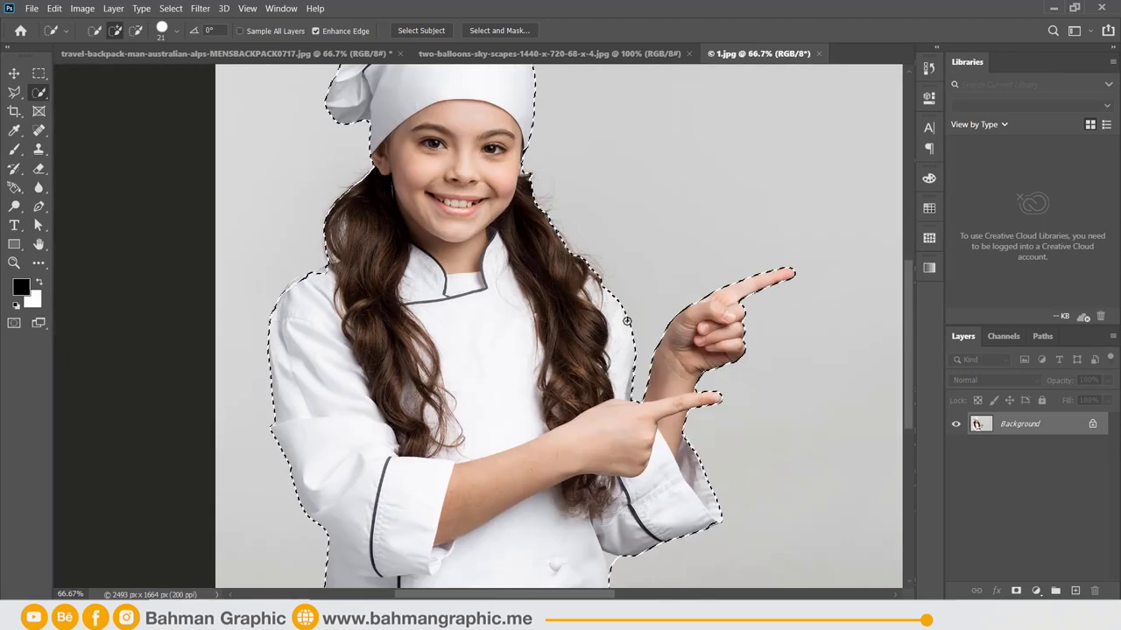
# Subtract the grey backdrop beside the jacket hem near the right sleeve, then fit the image.
pyautogui.hotkey('ctrl', '+')
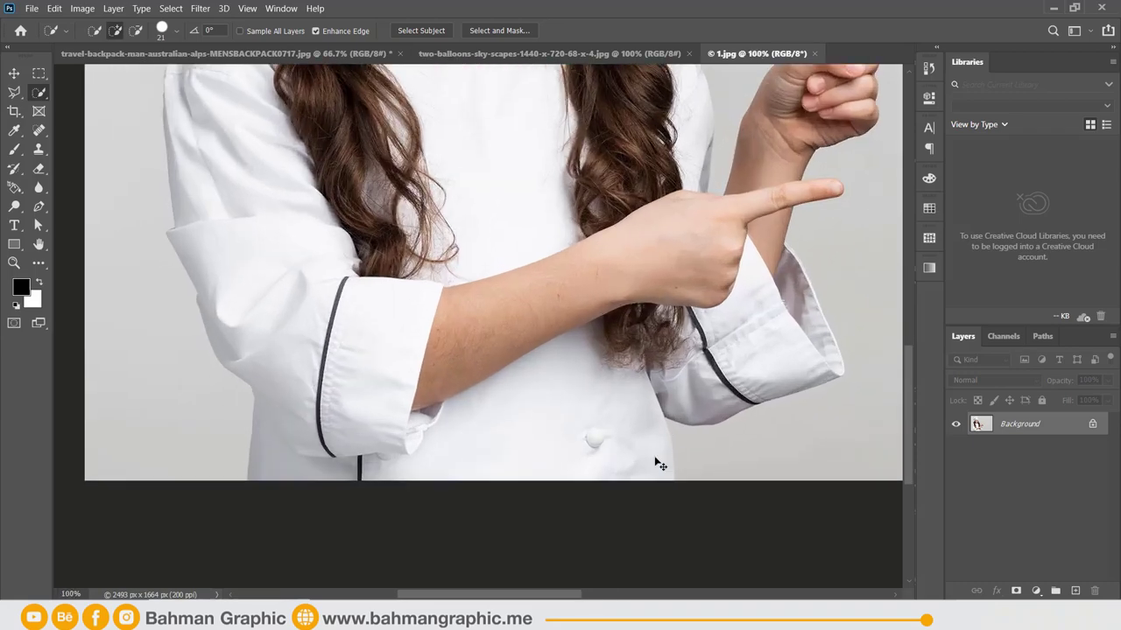
pyautogui.hotkey('ctrl', '+')
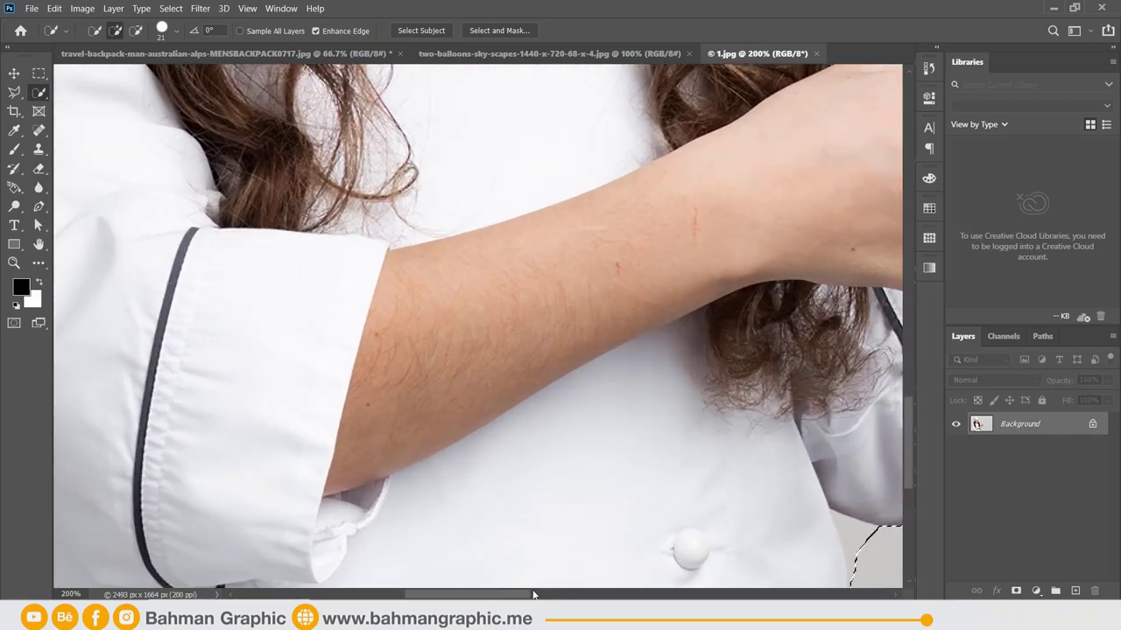
pyautogui.hscroll(5, 595, 545)
pyautogui.scroll(-3, 625, 508)
pyautogui.moveTo(637, 430); pyautogui.dragTo(627, 434)
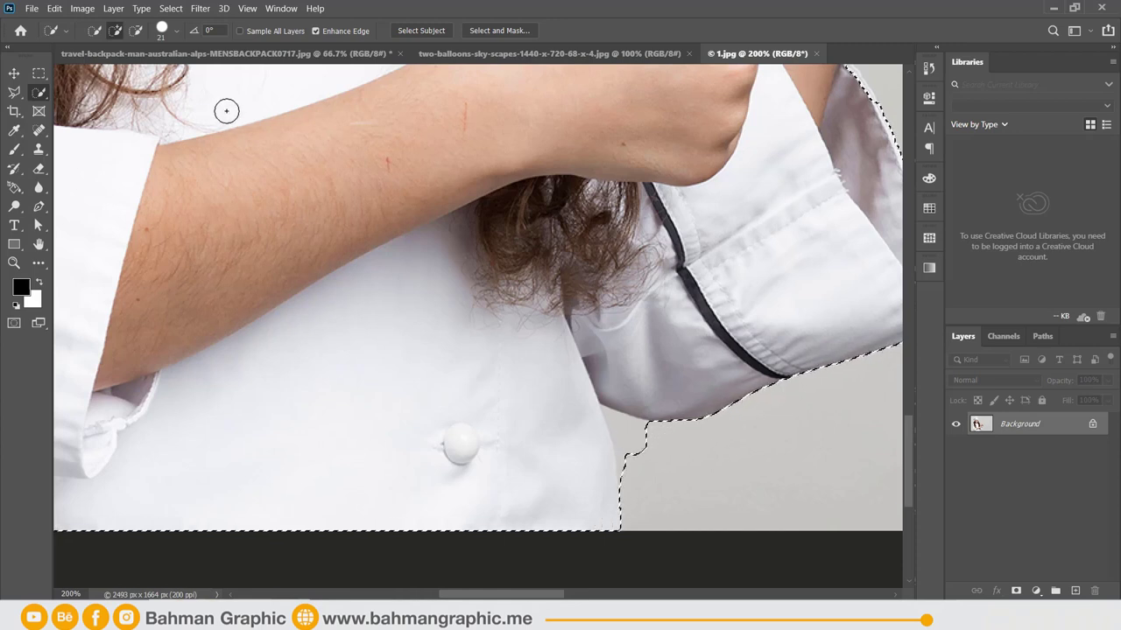
pyautogui.click(136, 30)
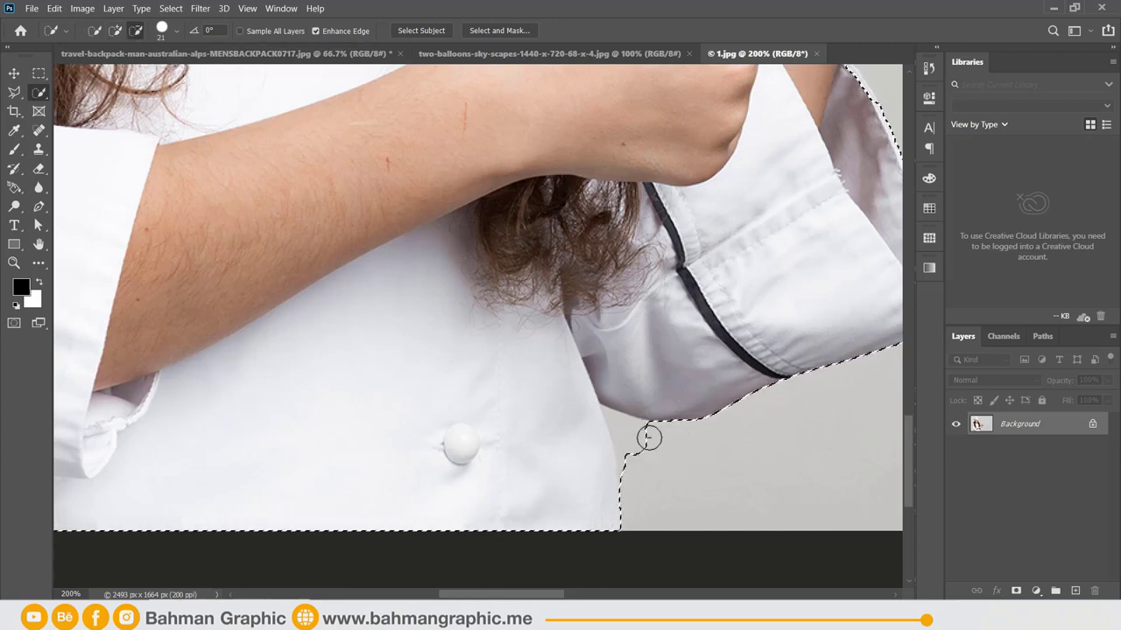
pyautogui.moveTo(643, 451)
pyautogui.mouseDown()
pyautogui.moveTo(625, 433)
pyautogui.moveTo(636, 477)
pyautogui.mouseUp()
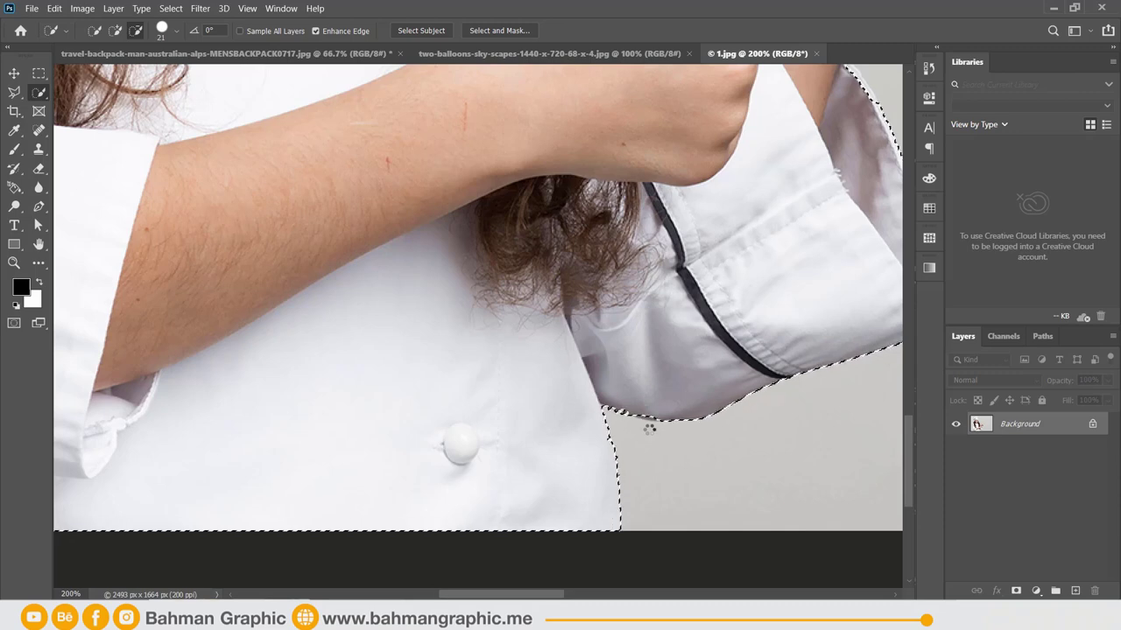
pyautogui.hotkey('ctrl', '0')
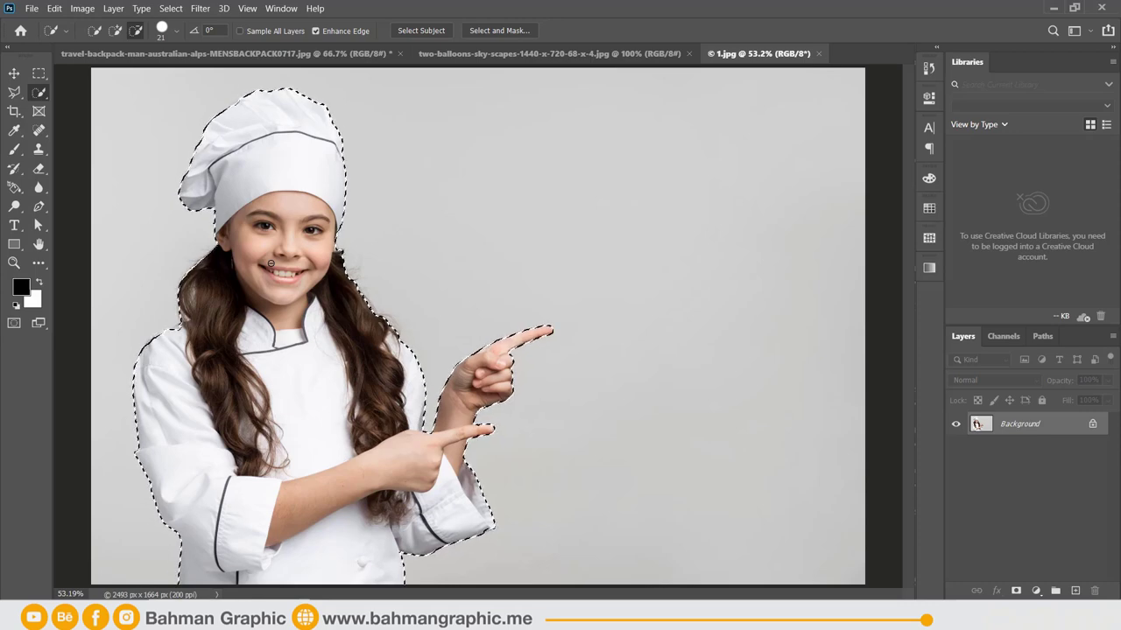
# Open the girl's selection in Select and Mask and try its brush tools.
pyautogui.click(500, 30)
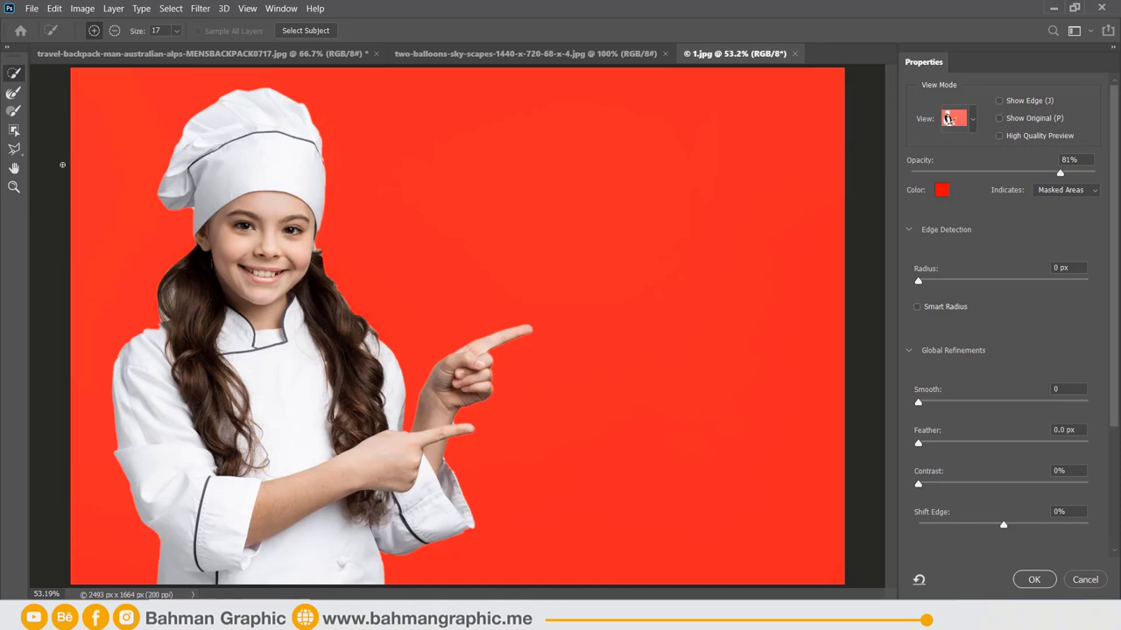
pyautogui.click(14, 110)
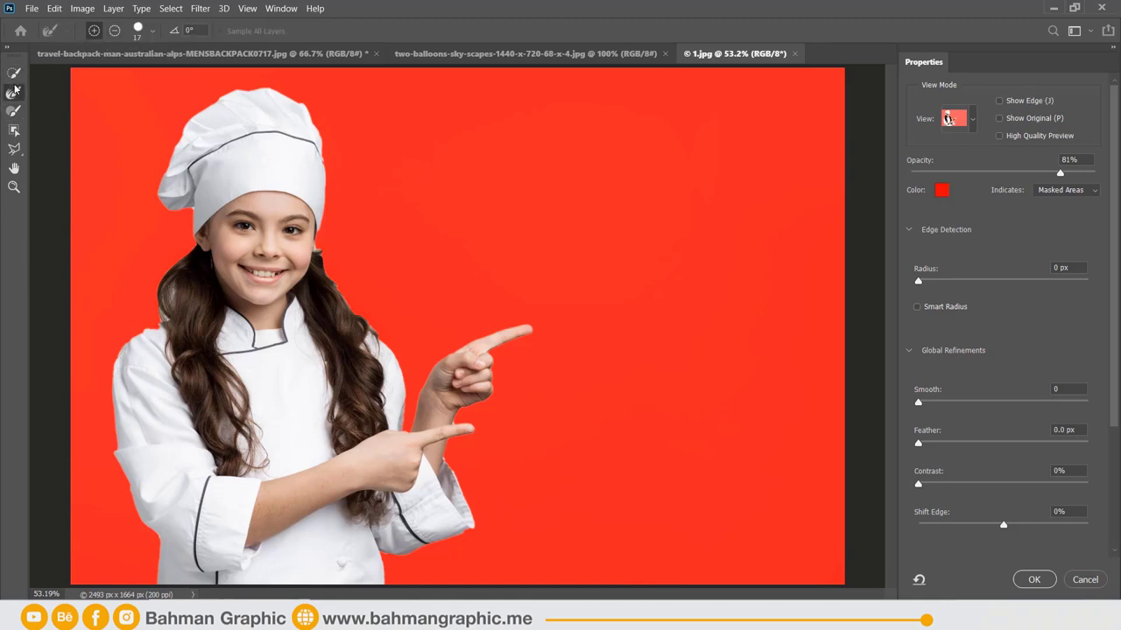
pyautogui.click(16, 129)
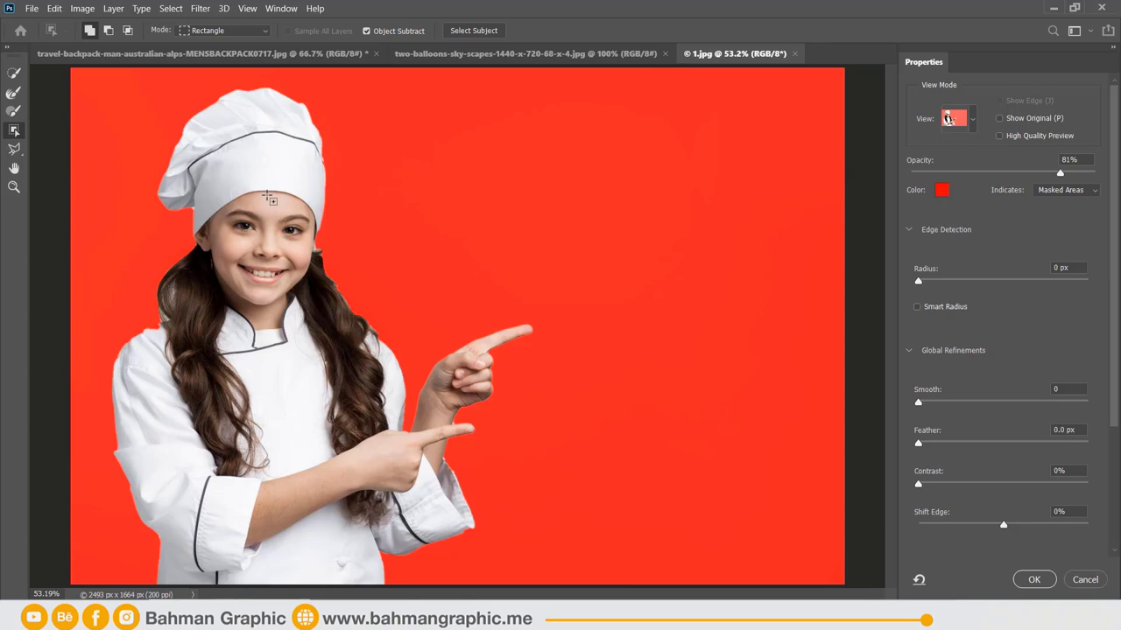
# Zoom and pan to inspect the girl's face and hair edge at close range.
pyautogui.click(14, 187)
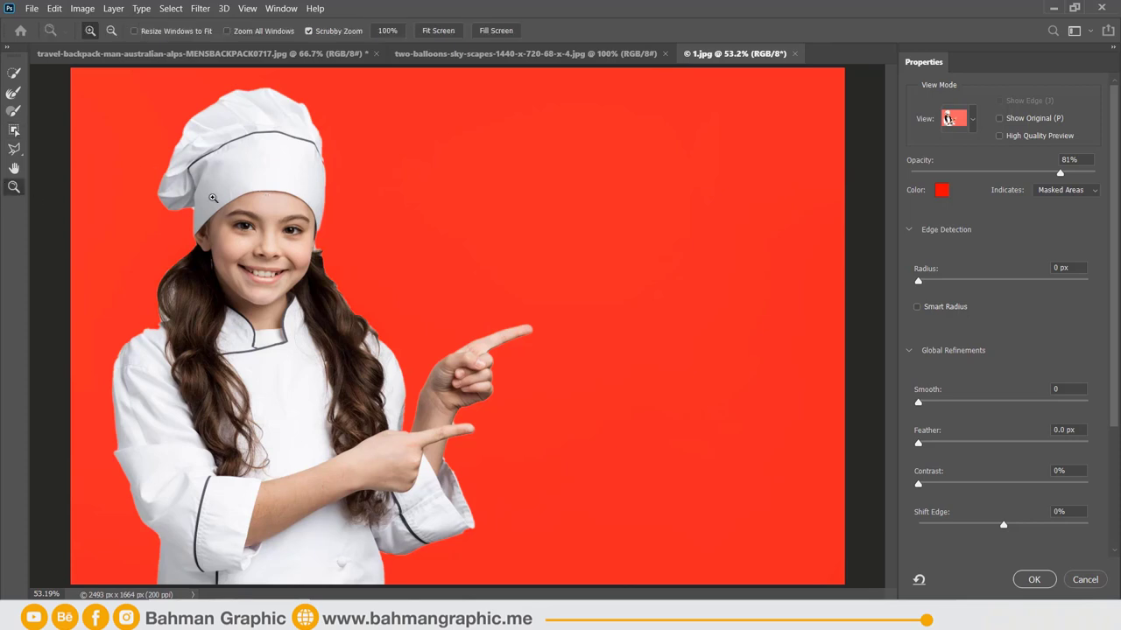
pyautogui.moveTo(243, 224); pyautogui.dragTo(252, 253)
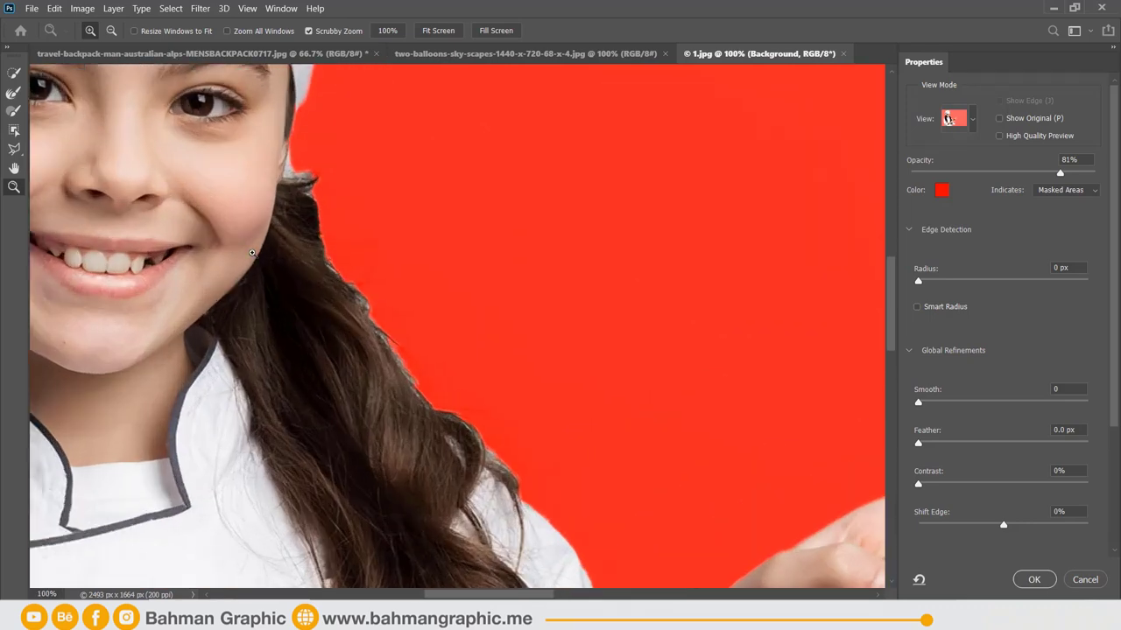
pyautogui.click(252, 253)
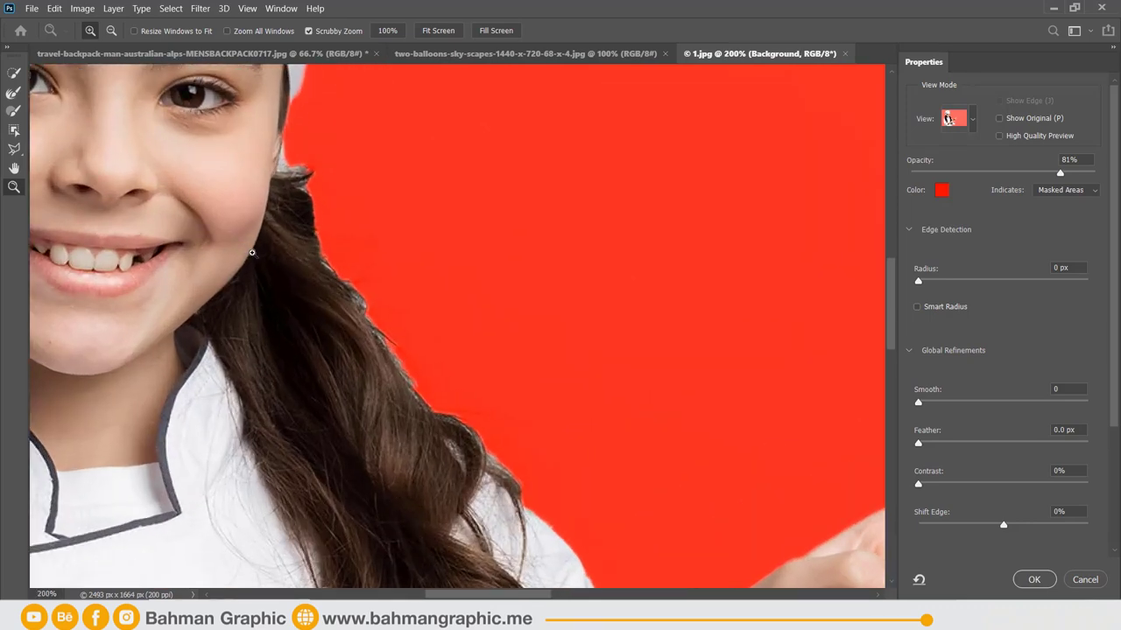
pyautogui.click(13, 168)
pyautogui.moveTo(154, 292); pyautogui.dragTo(599, 307)
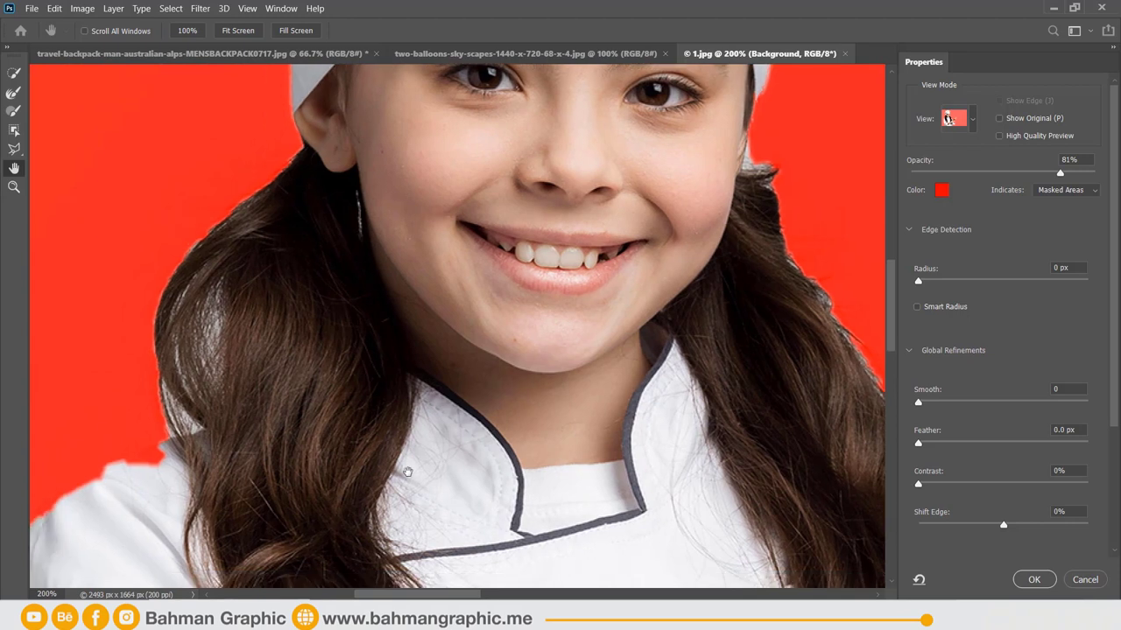
pyautogui.moveTo(420, 439); pyautogui.dragTo(573, 376)
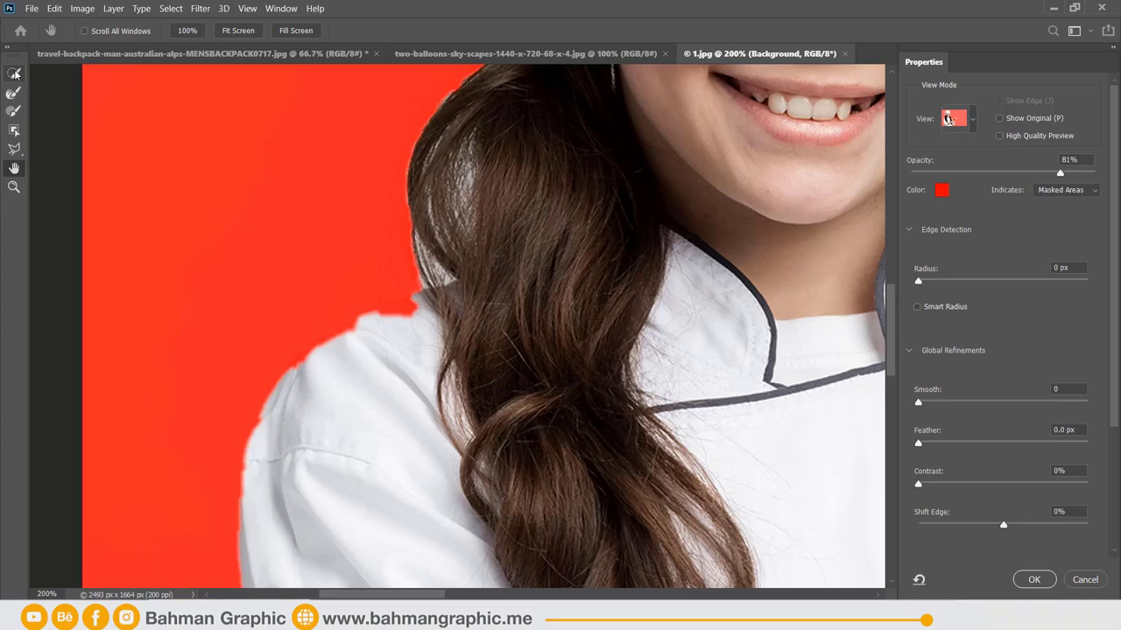
# Add the shoulder notch beside the hair with Quick Selection, then switch the brush to subtract.
pyautogui.click(15, 73)
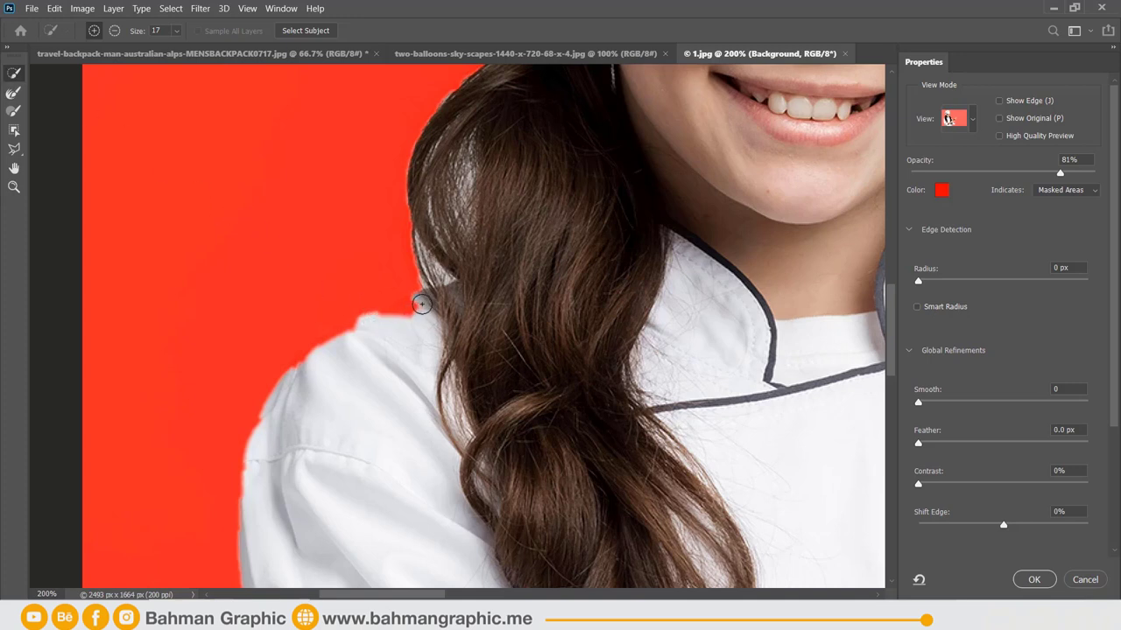
pyautogui.moveTo(422, 302)
pyautogui.mouseDown()
pyautogui.moveTo(360, 328)
pyautogui.moveTo(297, 376)
pyautogui.mouseUp()
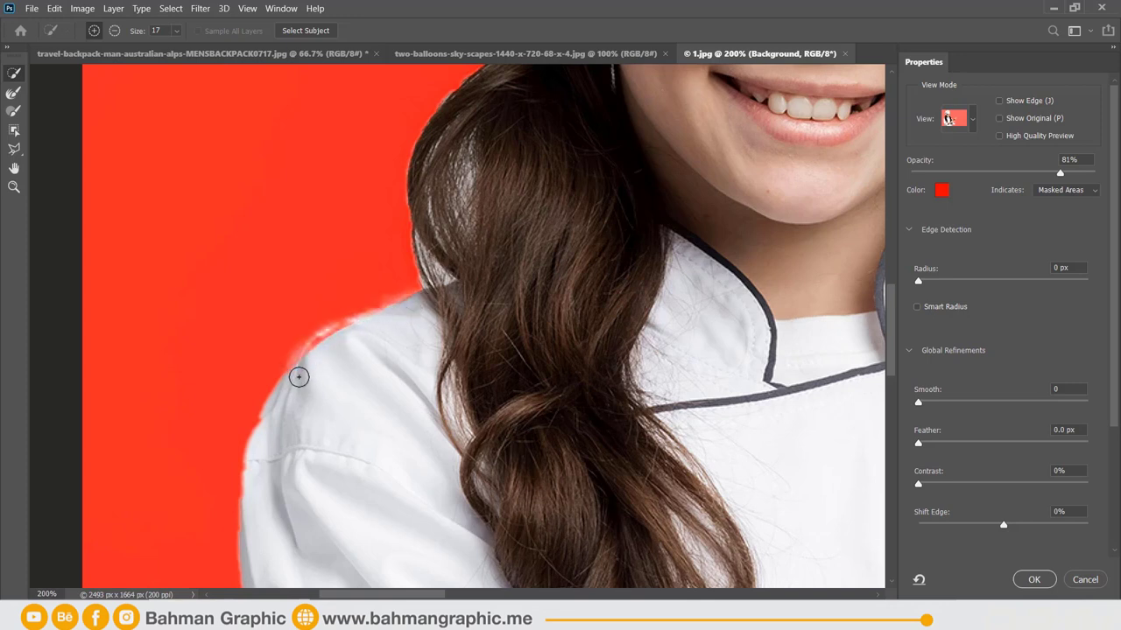
pyautogui.click(114, 32)
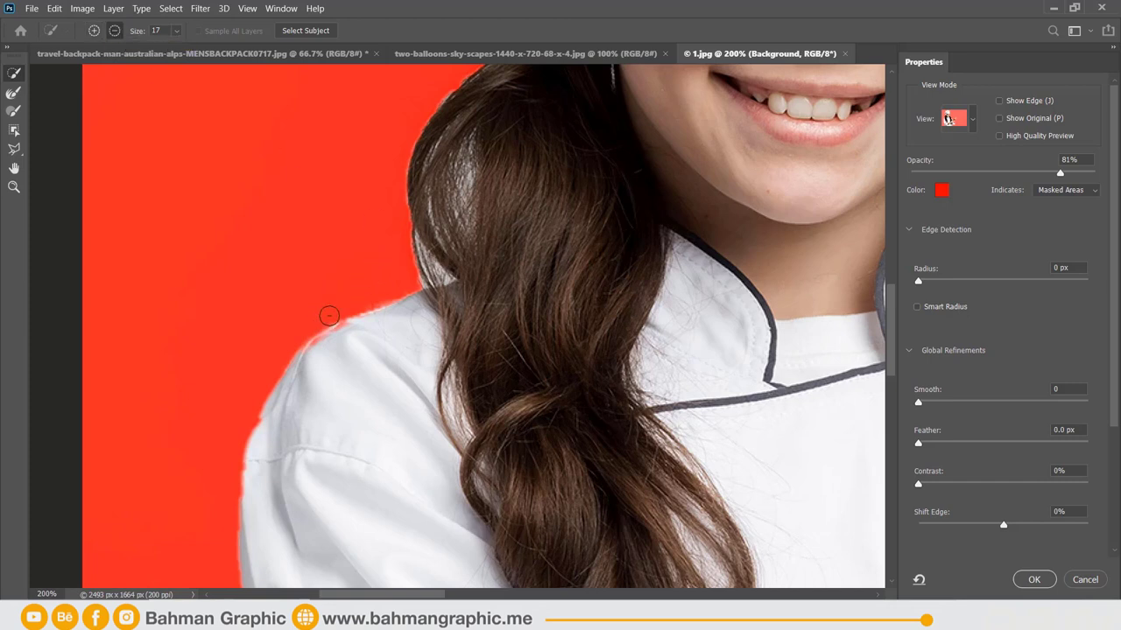
# Select the Refine Edge Brush and set its size to 68 px.
pyautogui.click(14, 94)
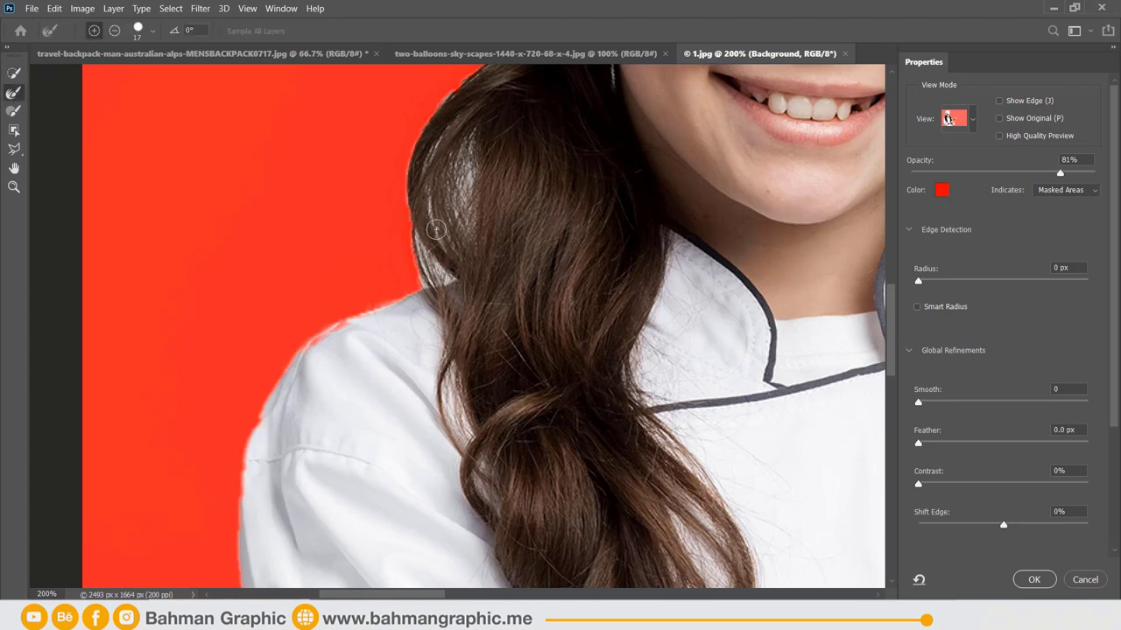
pyautogui.scroll(1, 437, 228)
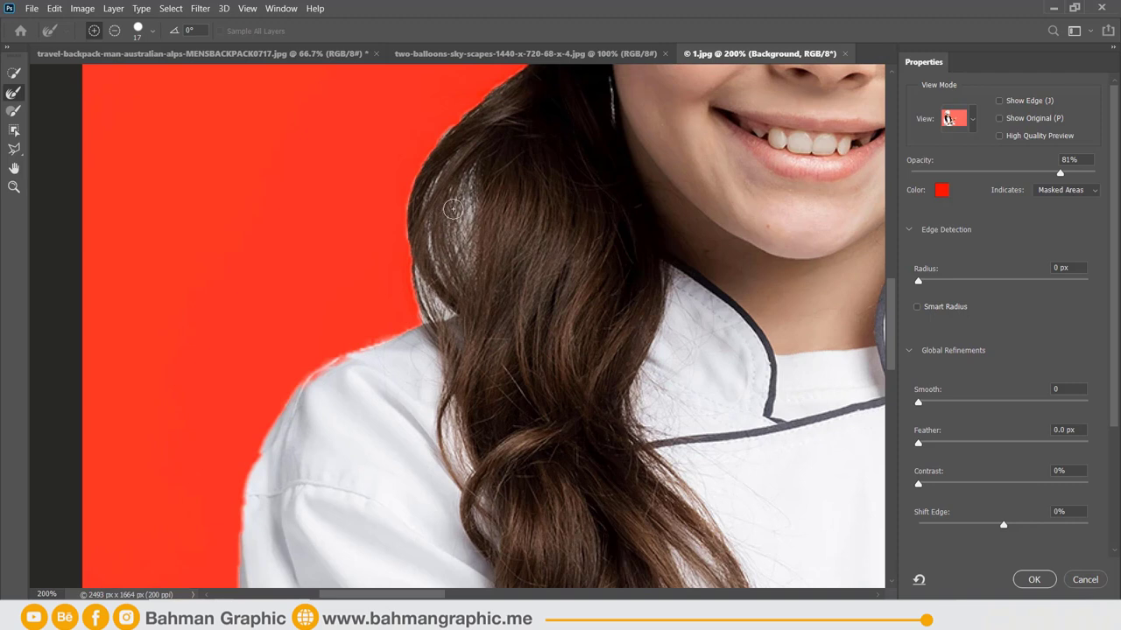
pyautogui.scroll(1, 447, 236)
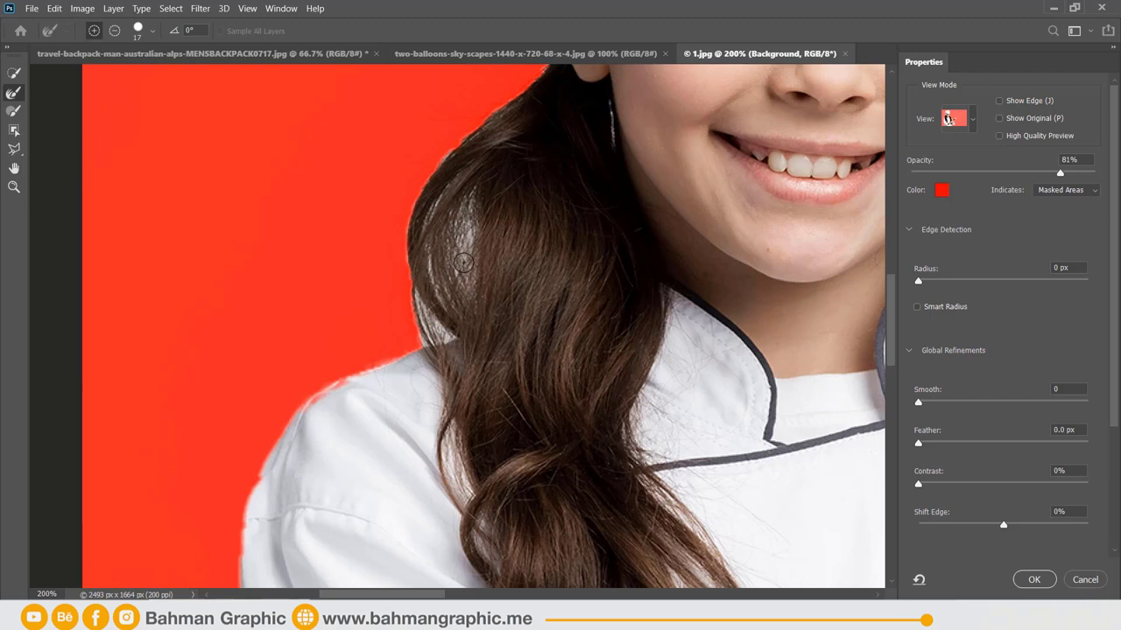
pyautogui.rightClick(291, 212)
pyautogui.click(357, 244)
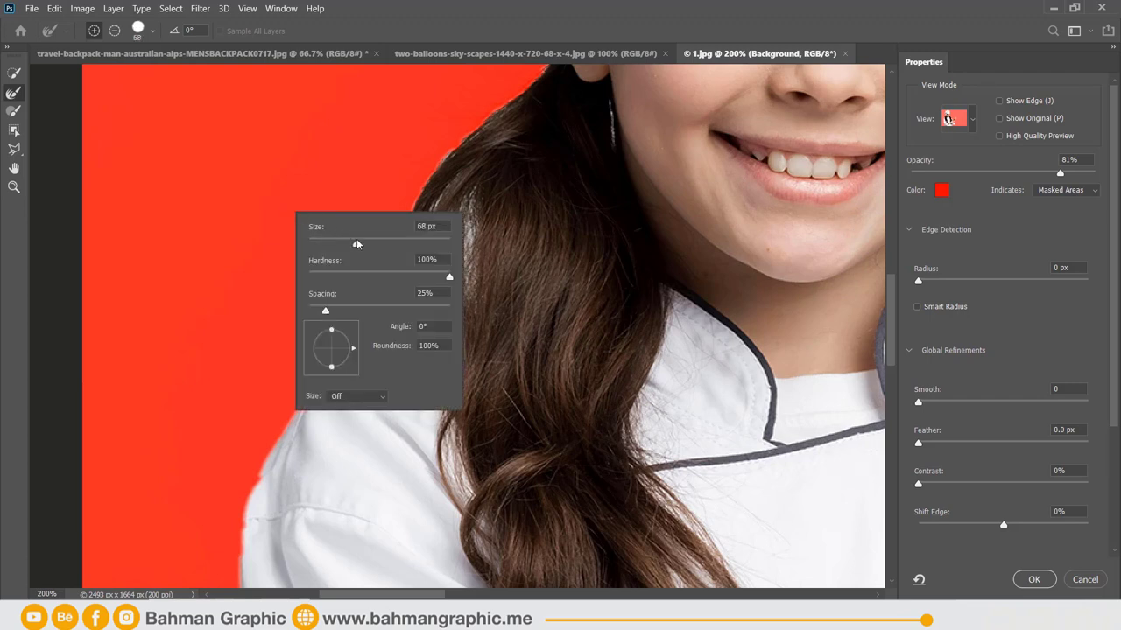
pyautogui.press('Return')
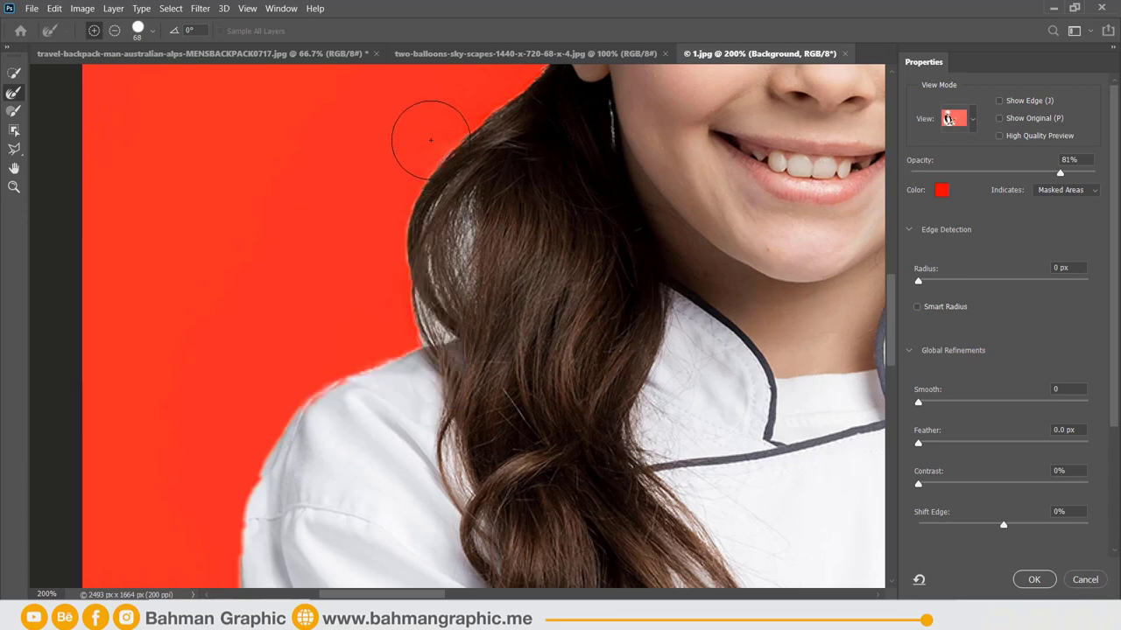
# Refine the mask along the hair's outer edge, the face's other side, and the top of the hair.
pyautogui.moveTo(455, 197)
pyautogui.mouseDown()
pyautogui.moveTo(457, 256)
pyautogui.moveTo(436, 320)
pyautogui.moveTo(469, 226)
pyautogui.mouseUp()
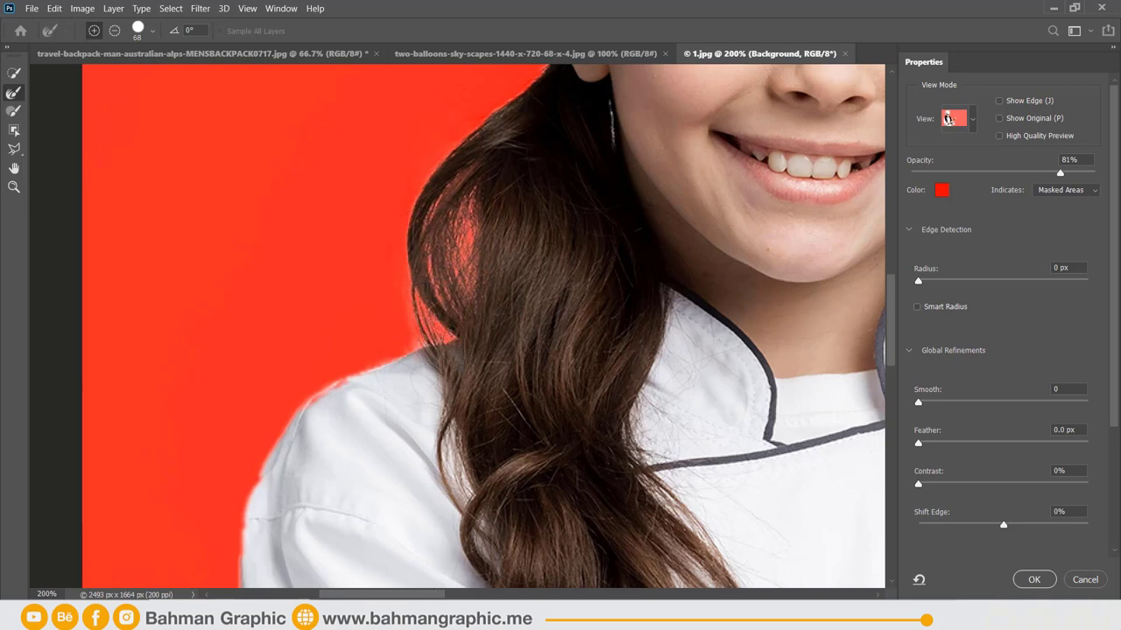
pyautogui.moveTo(393, 595); pyautogui.dragTo(497, 595)
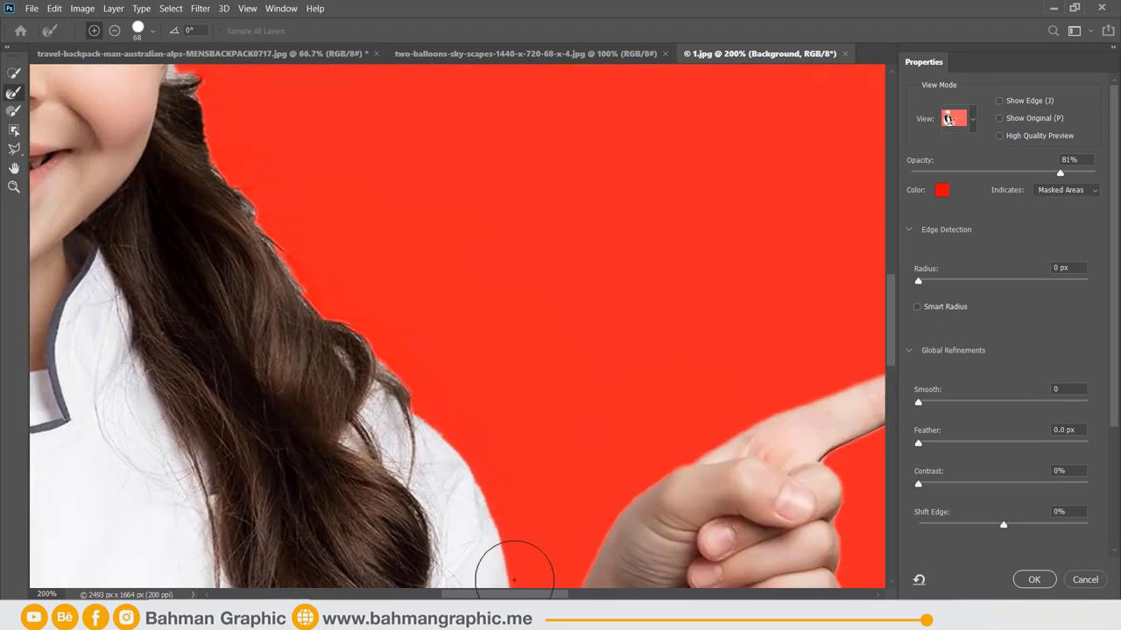
pyautogui.scroll(1, 377, 245)
pyautogui.scroll(1, 438, 378)
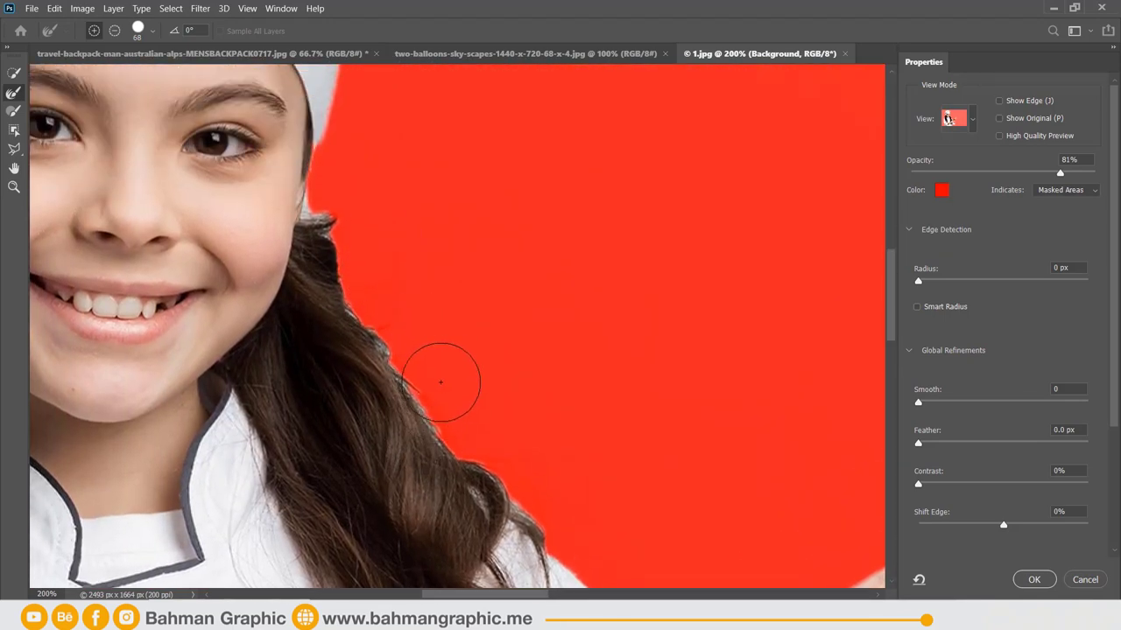
pyautogui.moveTo(458, 433)
pyautogui.mouseDown()
pyautogui.moveTo(383, 318)
pyautogui.moveTo(342, 213)
pyautogui.mouseUp()
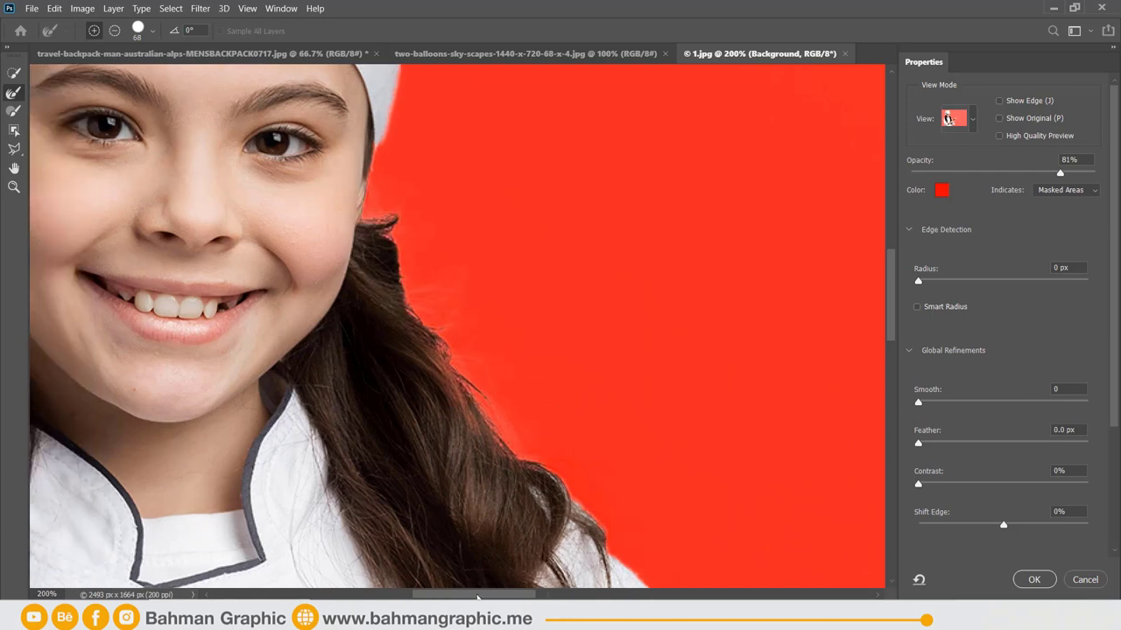
pyautogui.moveTo(485, 594); pyautogui.dragTo(393, 595)
pyautogui.moveTo(378, 278); pyautogui.dragTo(368, 257)
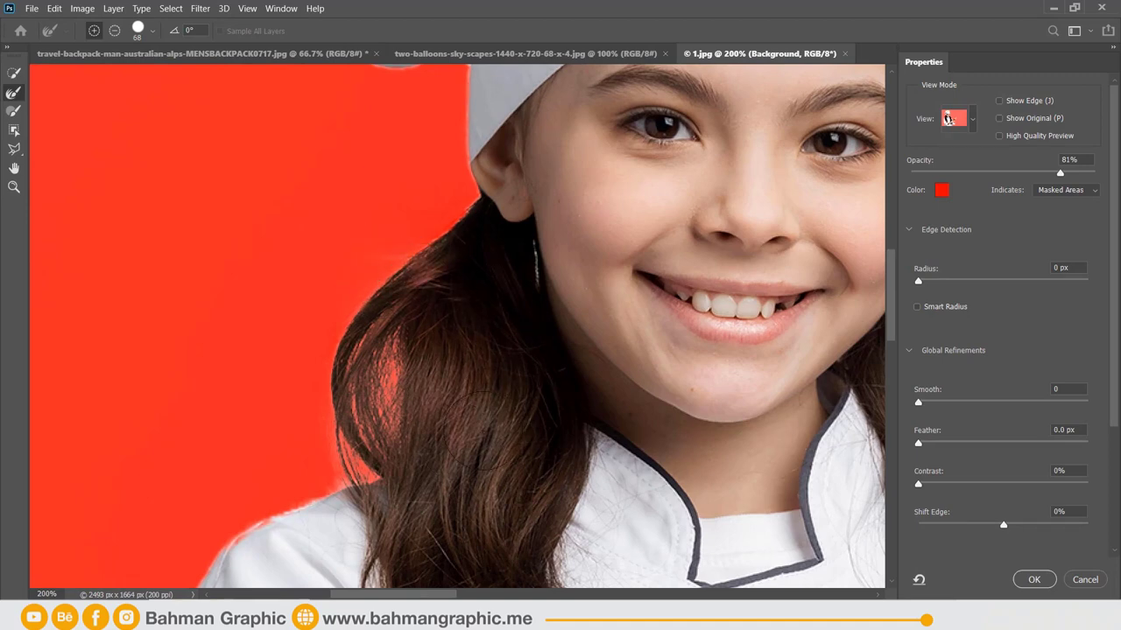
pyautogui.scroll(-2, 464, 461)
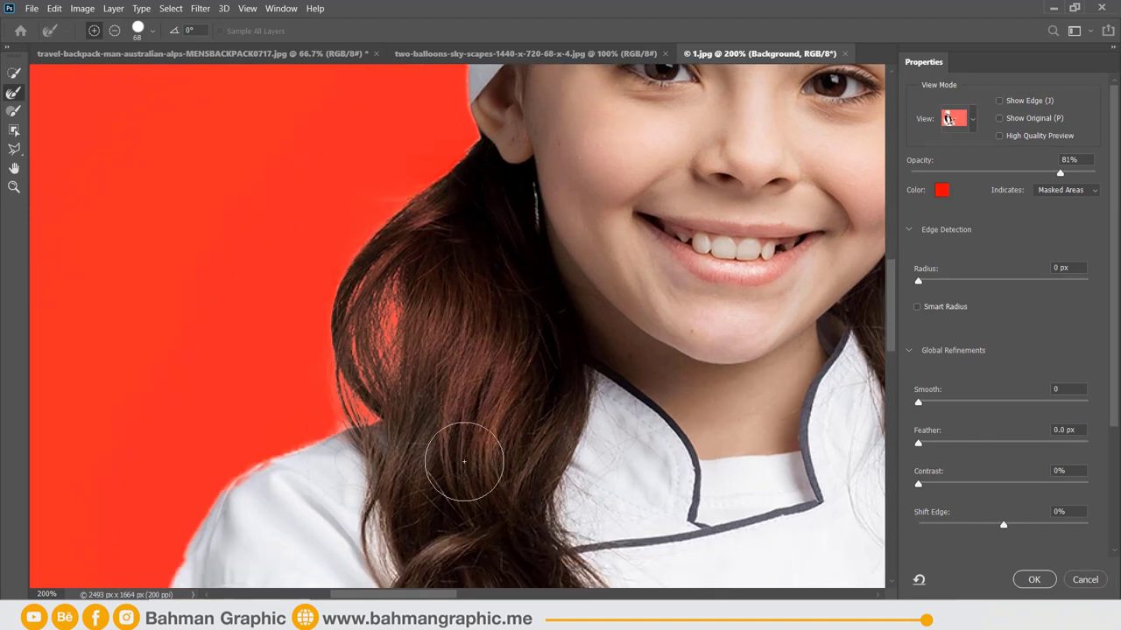
pyautogui.scroll(3, 464, 462)
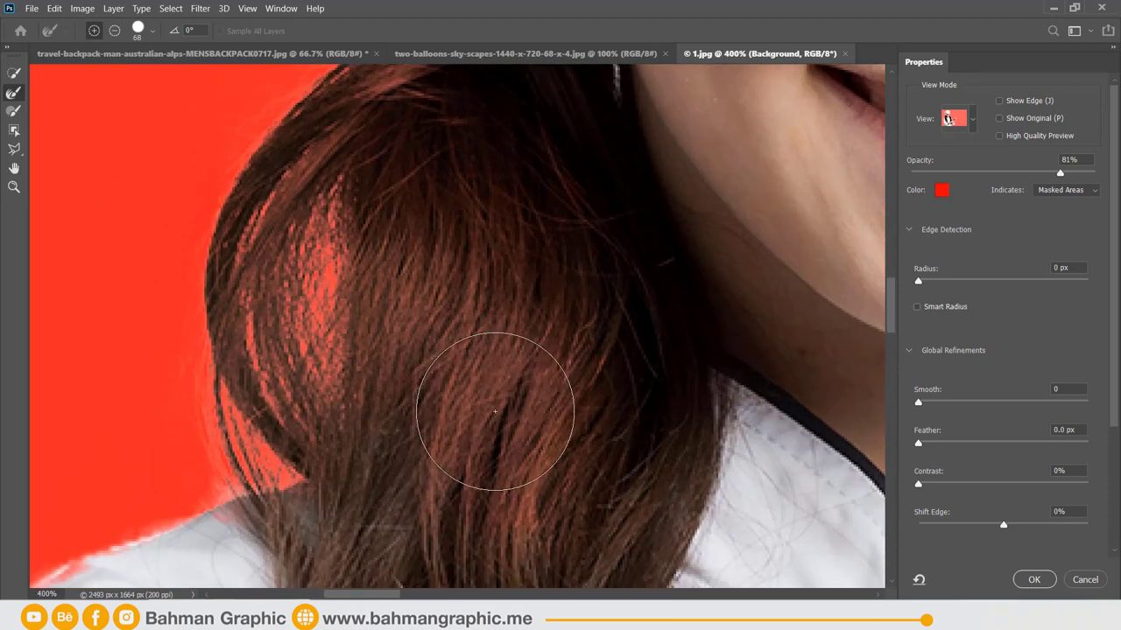
pyautogui.scroll(-2, 513, 376)
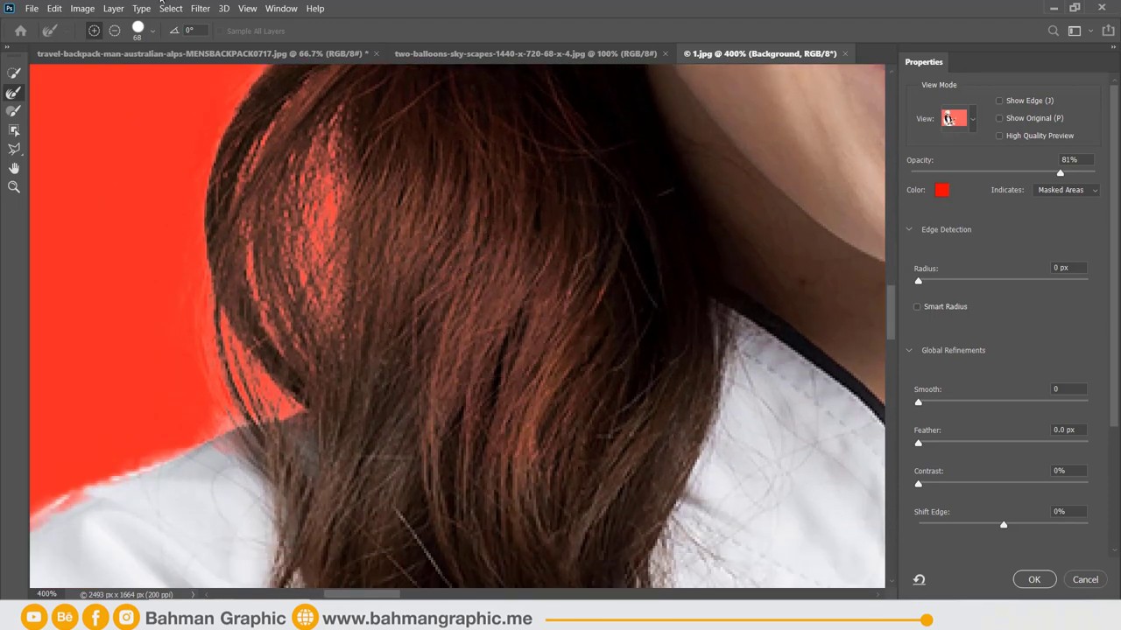
# Subtract the red tint from inside the hair, then fit the image with Ctrl+0 and zoom back in.
pyautogui.click(114, 32)
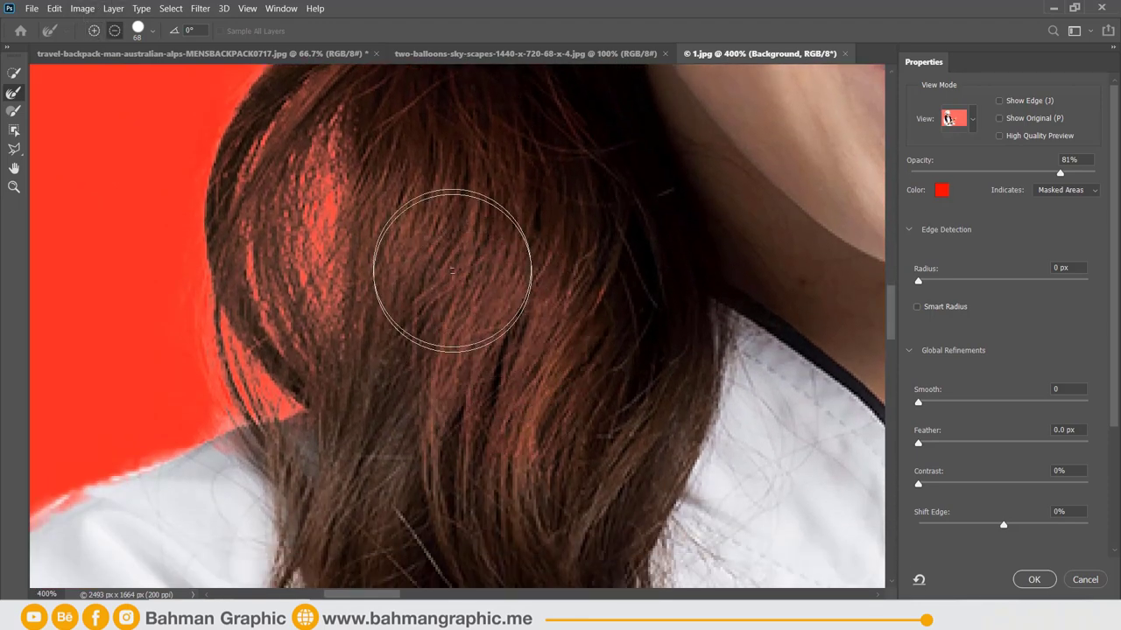
pyautogui.moveTo(450, 271)
pyautogui.mouseDown()
pyautogui.moveTo(513, 345)
pyautogui.moveTo(488, 363)
pyautogui.moveTo(496, 247)
pyautogui.moveTo(513, 363)
pyautogui.moveTo(515, 255)
pyautogui.moveTo(465, 213)
pyautogui.moveTo(483, 212)
pyautogui.mouseUp()
pyautogui.hotkey('ctrl', '0')
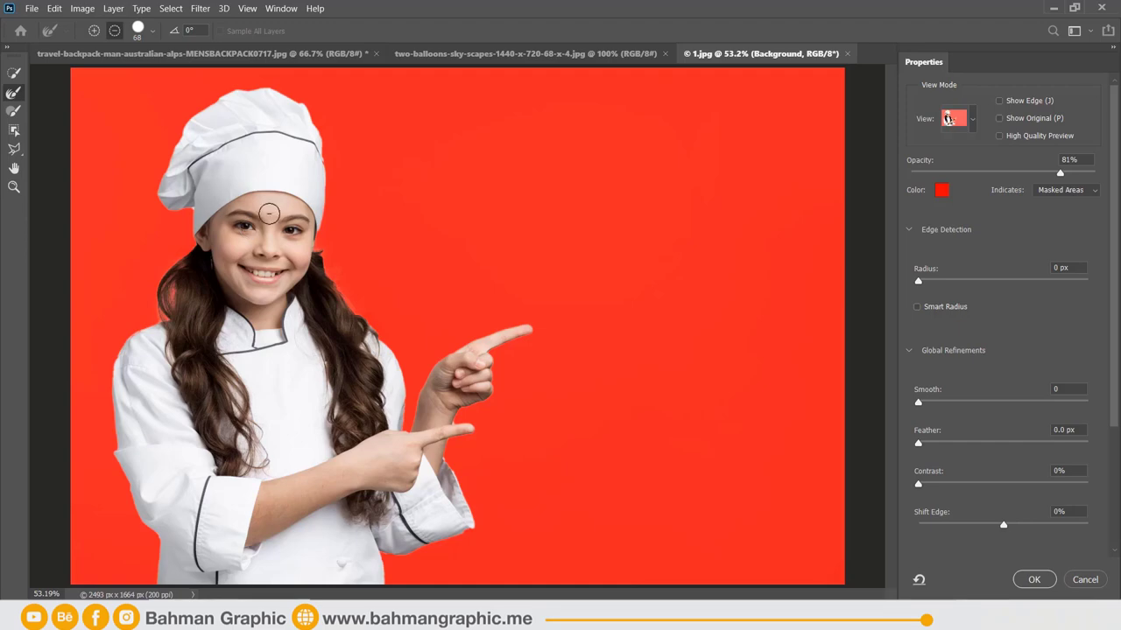
pyautogui.scroll(1, 454, 584)
pyautogui.scroll(2, 453, 584)
pyautogui.scroll(2, 470, 570)
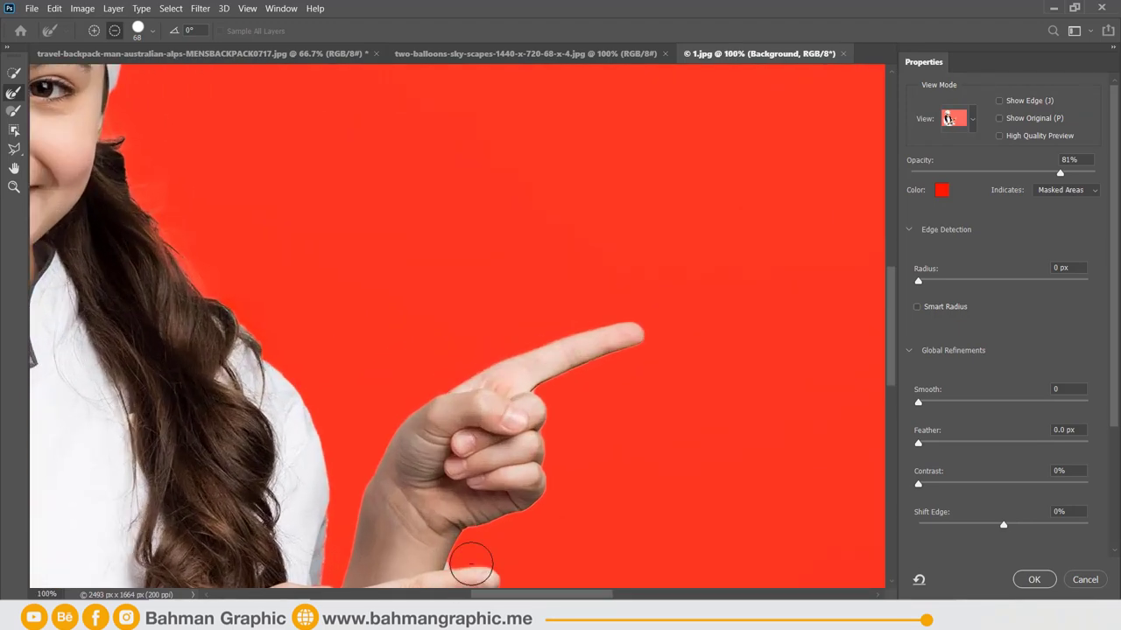
pyautogui.scroll(2, 470, 570)
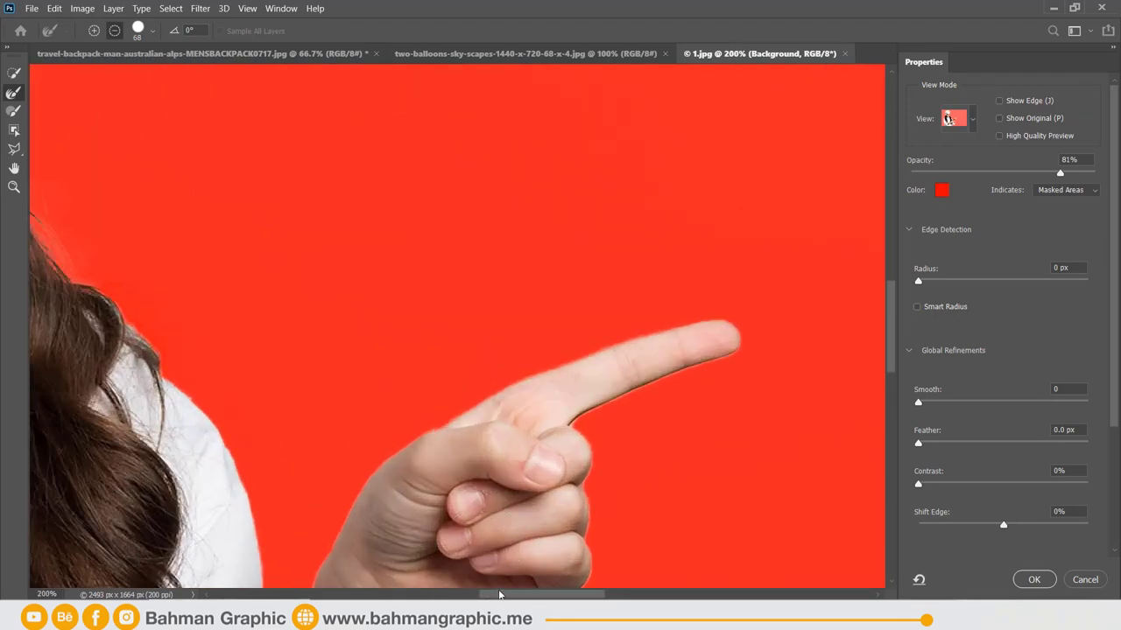
pyautogui.moveTo(499, 595); pyautogui.dragTo(450, 595)
pyautogui.scroll(3, 301, 284)
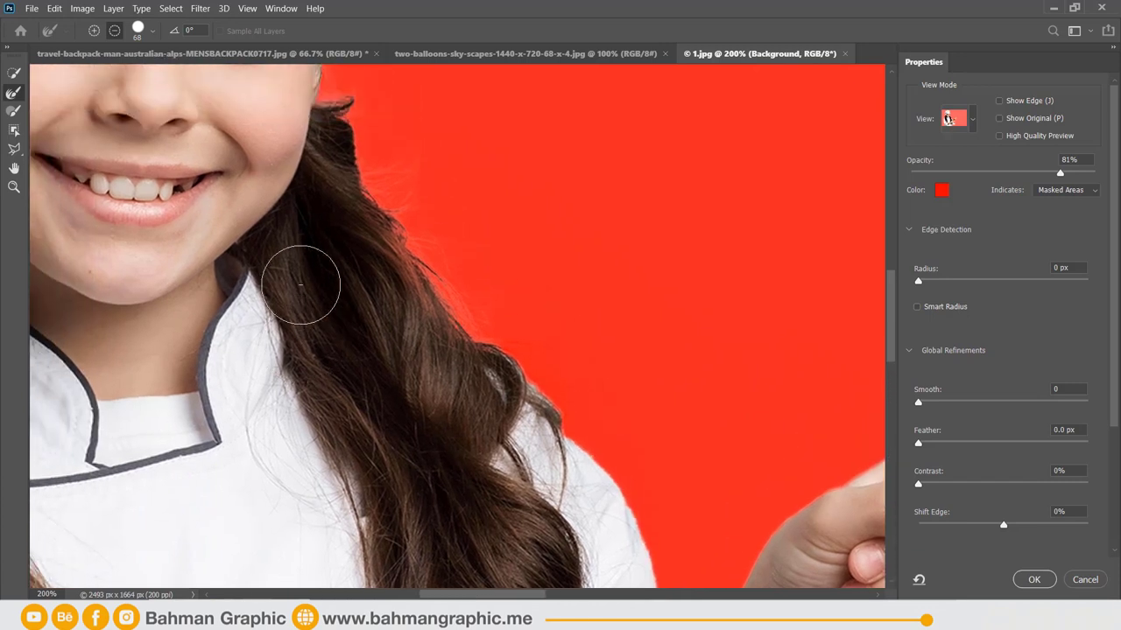
pyautogui.scroll(2, 300, 285)
pyautogui.scroll(1, 300, 285)
pyautogui.scroll(2, 300, 285)
pyautogui.scroll(1, 301, 285)
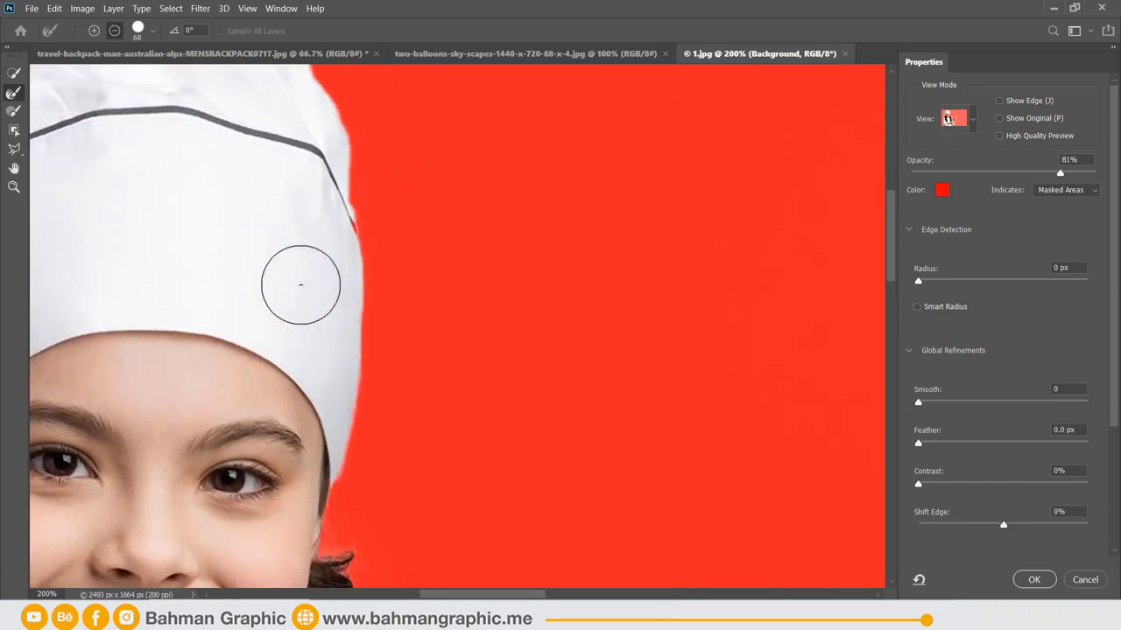
pyautogui.scroll(1, 319, 179)
pyautogui.scroll(1, 328, 201)
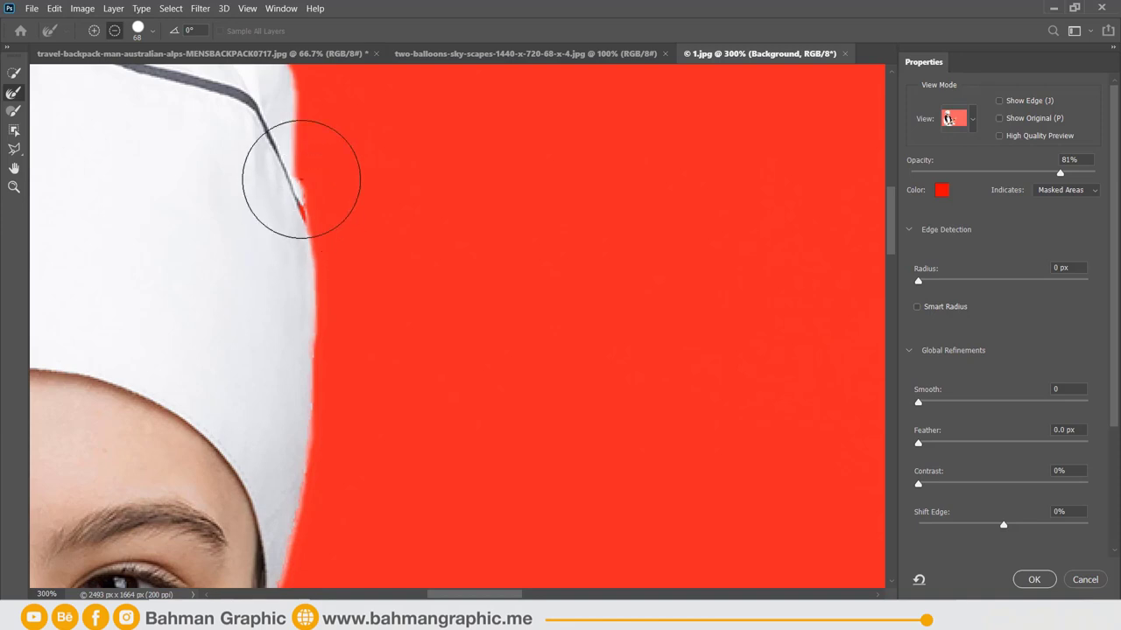
# Pick the mask Brush tool, zoom in, and shrink the brush from 28 px to 9 px.
pyautogui.click(11, 112)
pyautogui.scroll(1, 430, 210)
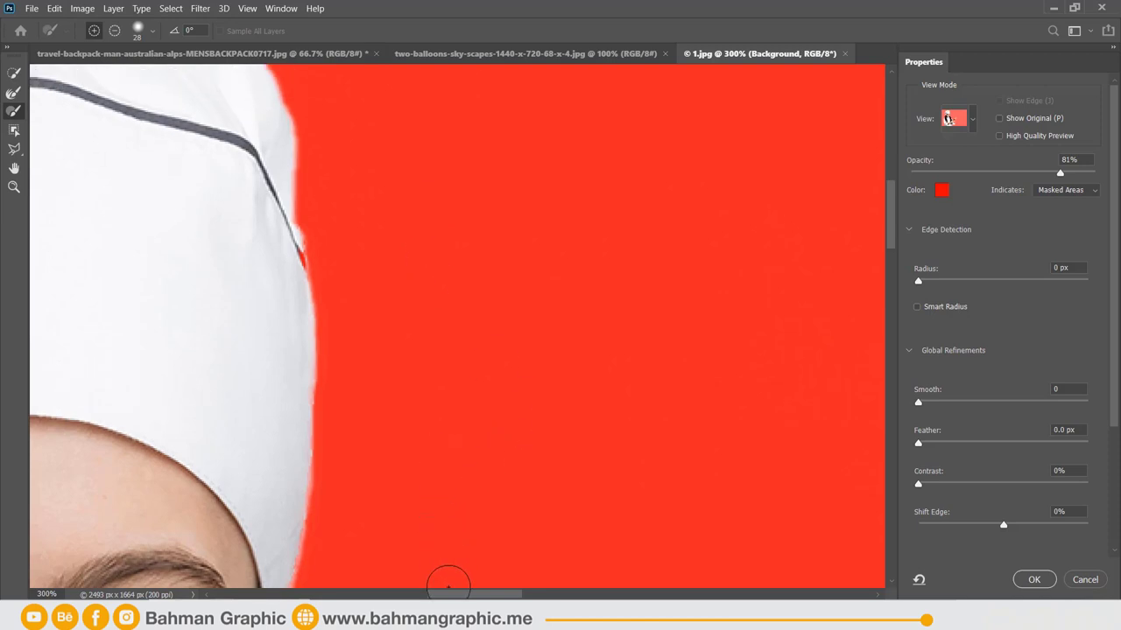
pyautogui.scroll(2, 449, 348)
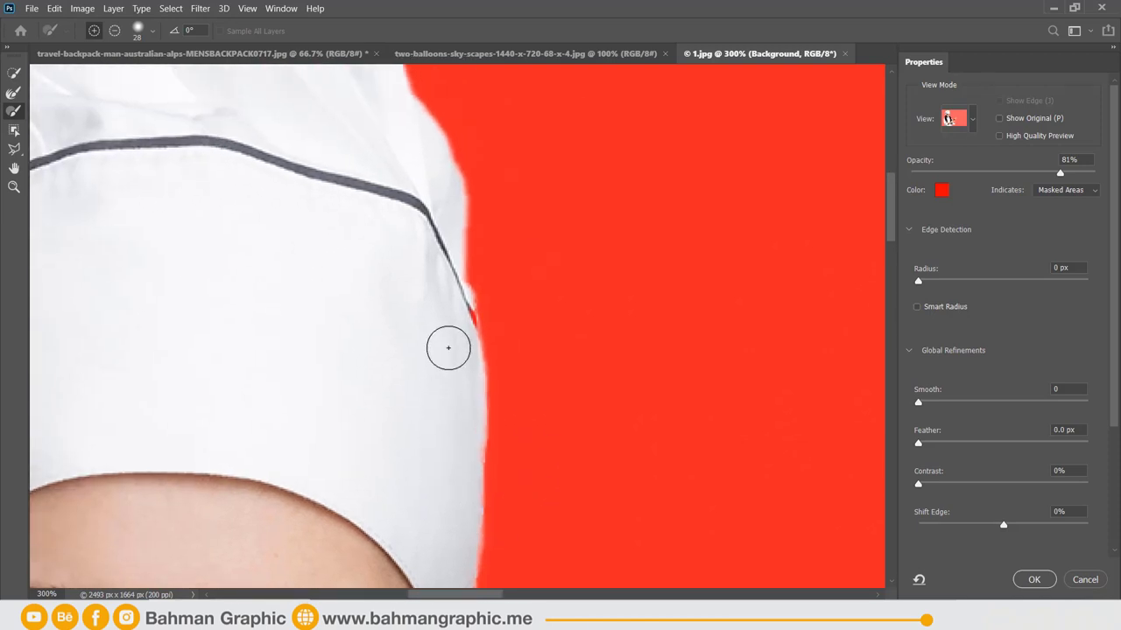
pyautogui.scroll(1, 449, 347)
pyautogui.scroll(1, 453, 325)
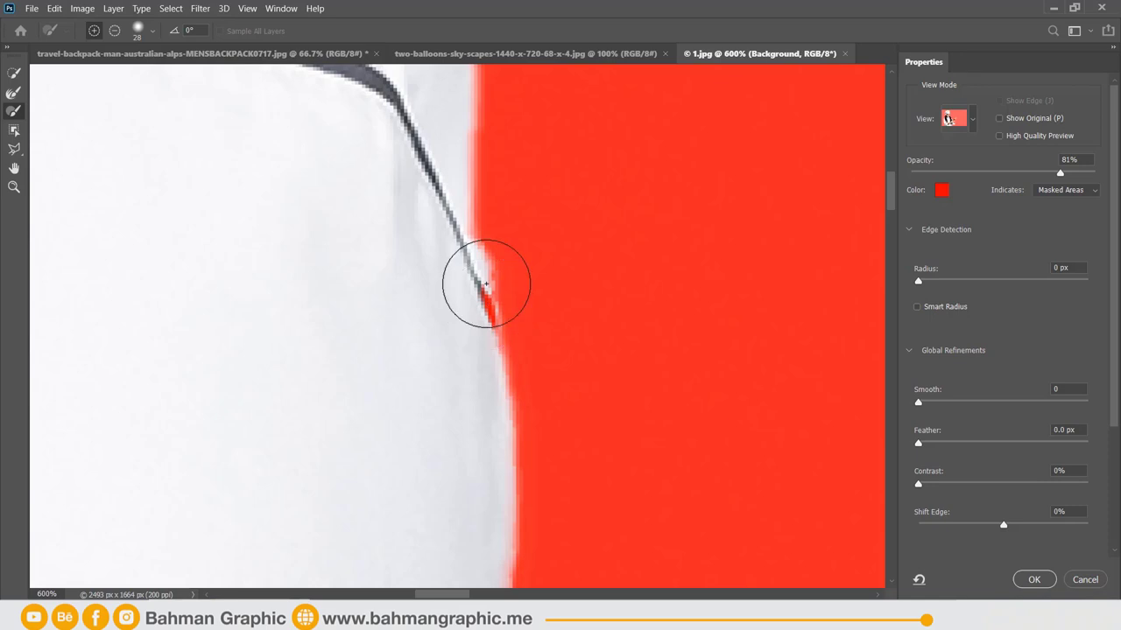
pyautogui.rightClick(561, 278)
pyautogui.moveTo(578, 305); pyautogui.dragTo(575, 305)
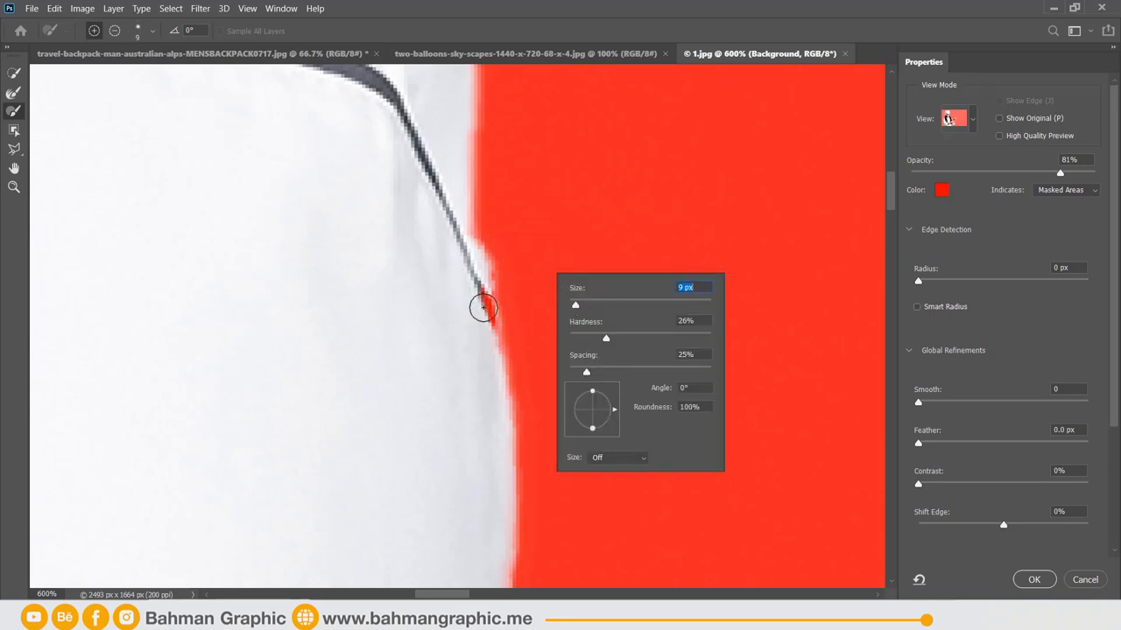
pyautogui.press('Return')
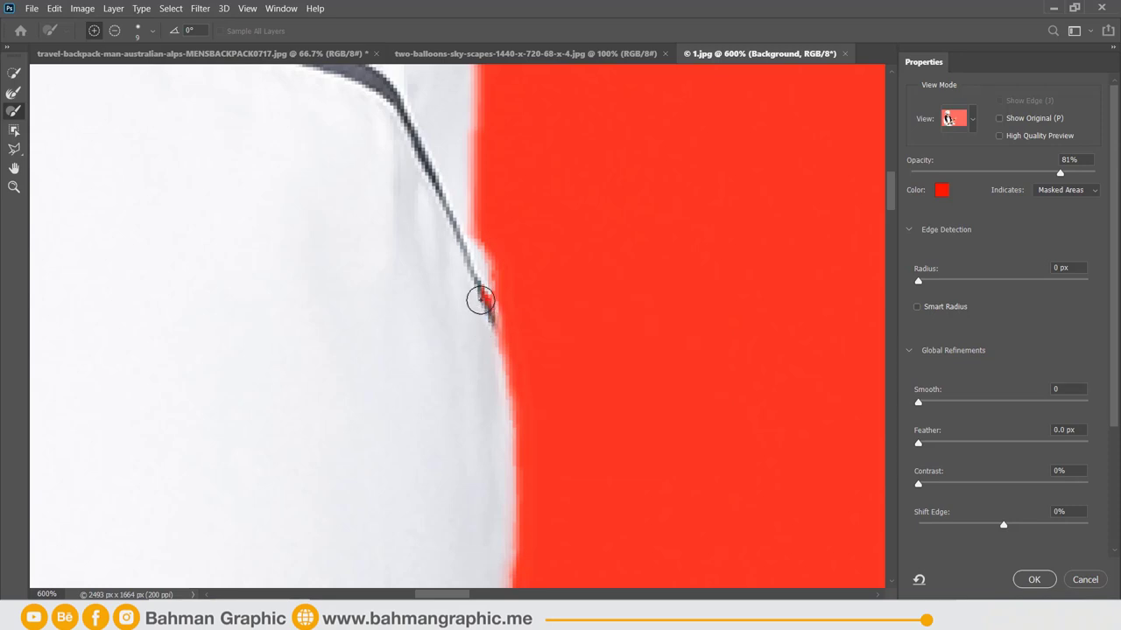
# Touch up the white edge beside the stripe and subtract the stray fringe, then return to add mode.
pyautogui.moveTo(480, 300)
pyautogui.mouseDown()
pyautogui.moveTo(470, 260)
pyautogui.moveTo(478, 321)
pyautogui.mouseUp()
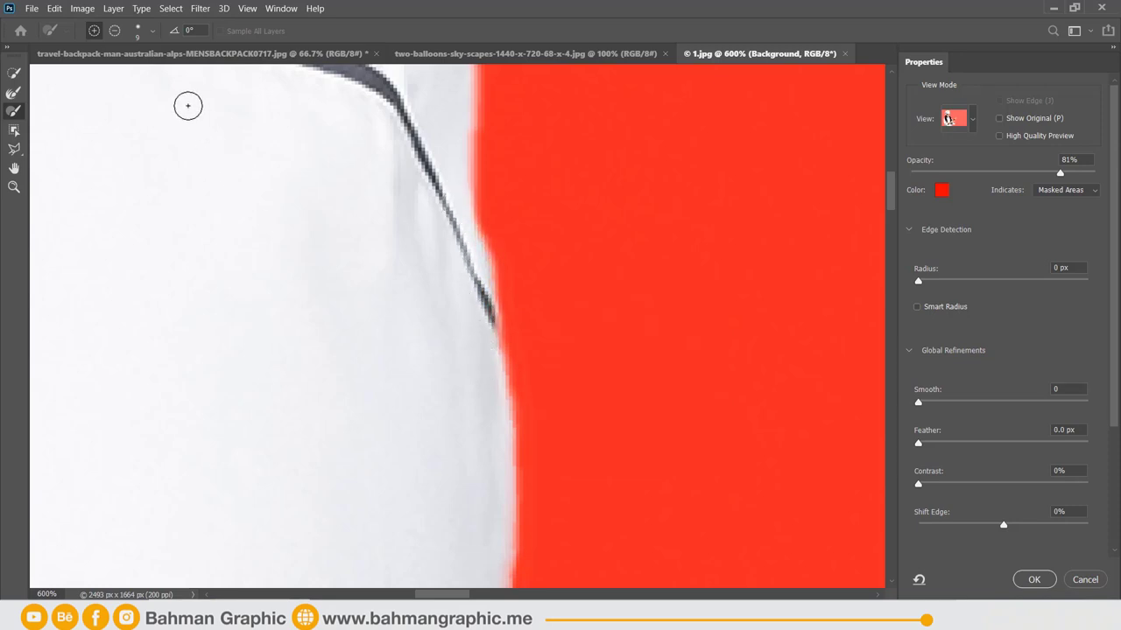
pyautogui.click(114, 33)
pyautogui.moveTo(495, 237)
pyautogui.mouseDown()
pyautogui.moveTo(480, 338)
pyautogui.moveTo(506, 348)
pyautogui.moveTo(483, 410)
pyautogui.moveTo(462, 329)
pyautogui.moveTo(448, 388)
pyautogui.moveTo(433, 344)
pyautogui.mouseUp()
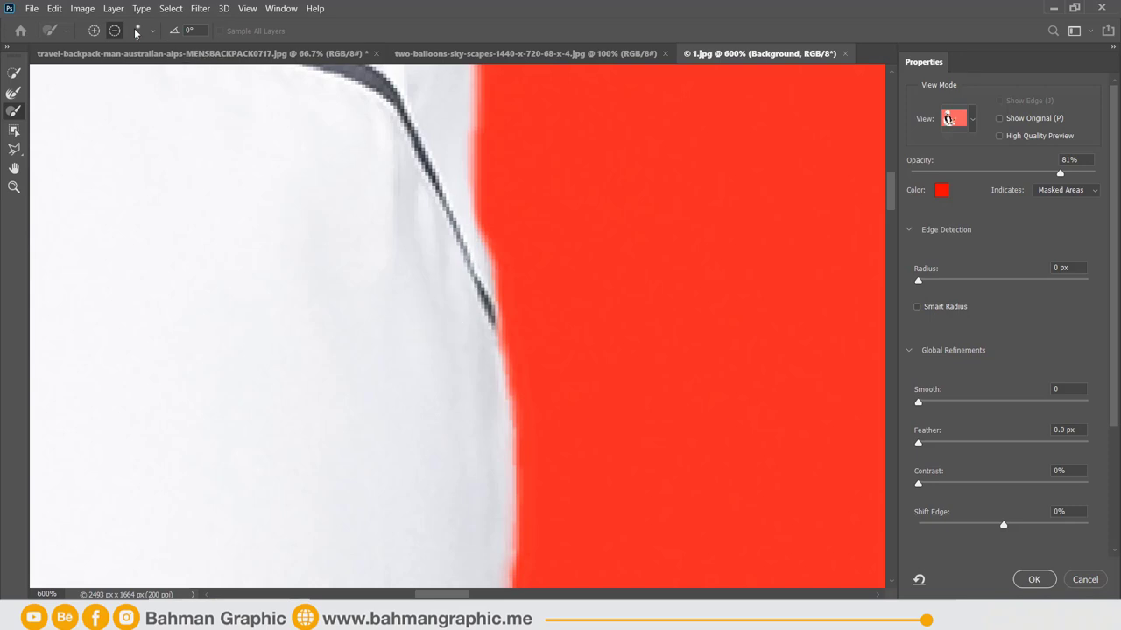
pyautogui.click(94, 30)
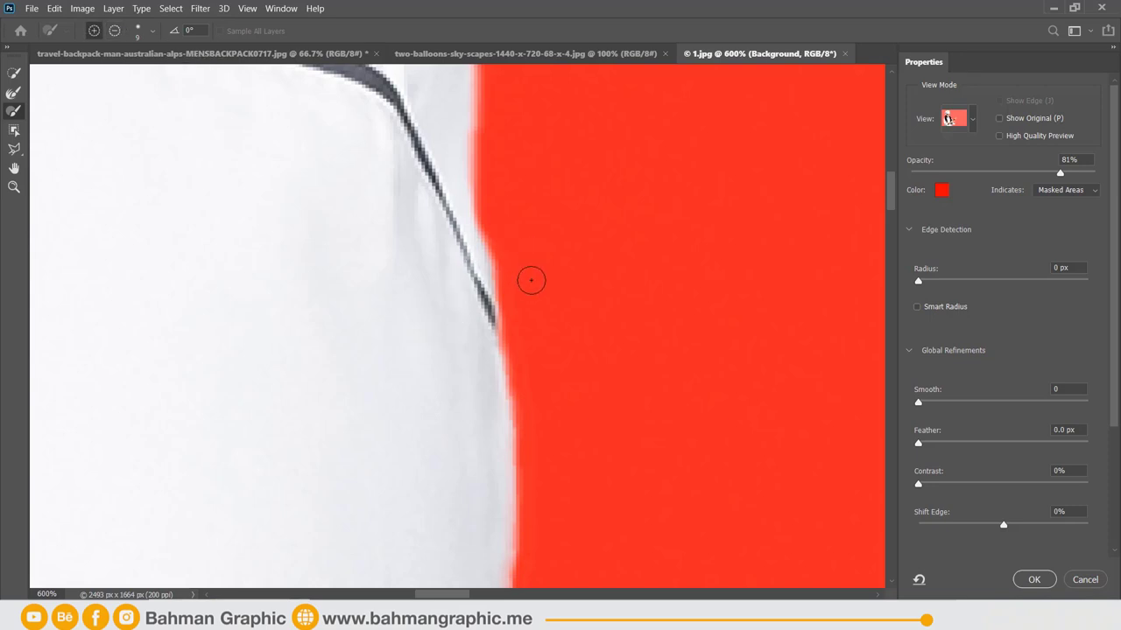
# Pan and zoom to 400% on the hat's left edge near the eye.
pyautogui.scroll(2, 529, 277)
pyautogui.scroll(1, 462, 295)
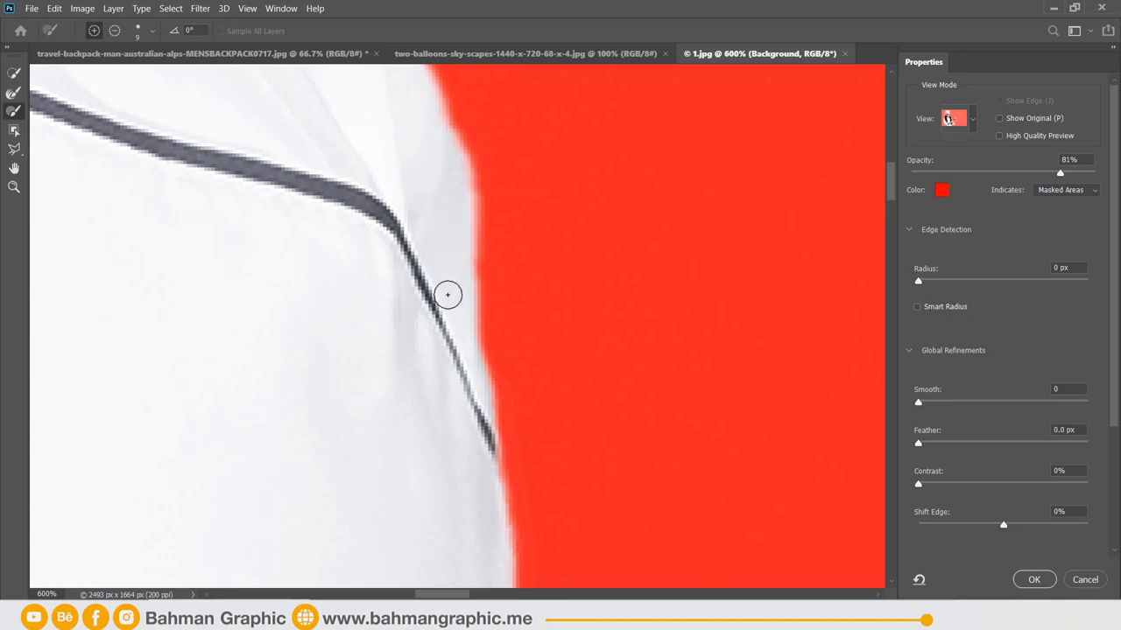
pyautogui.scroll(-2, 447, 293)
pyautogui.scroll(1, 433, 235)
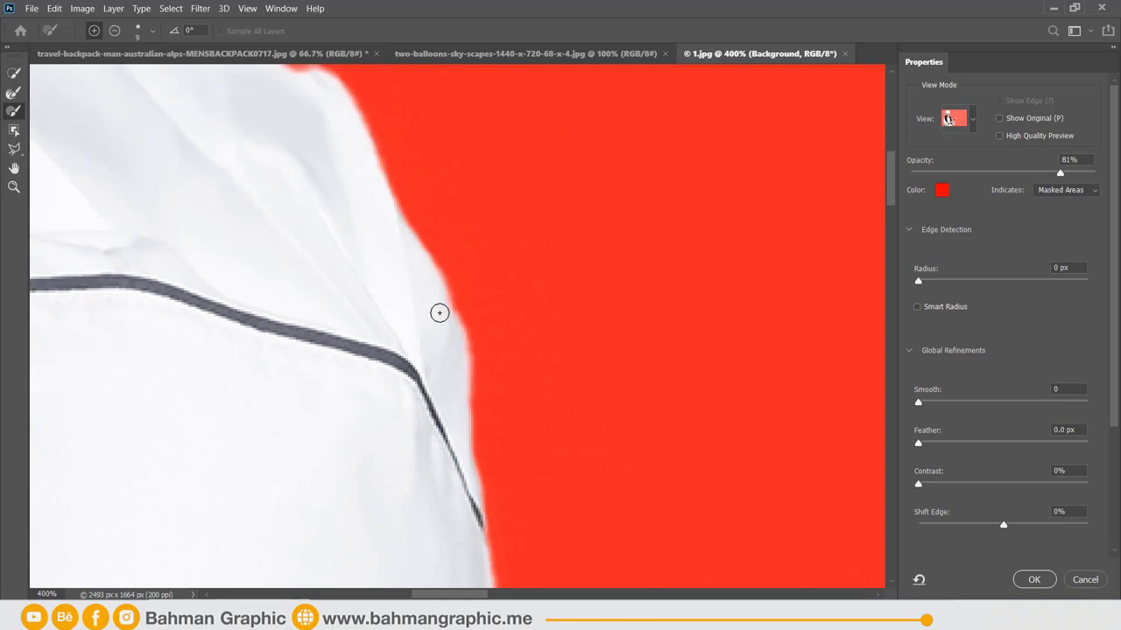
pyautogui.scroll(1, 439, 312)
pyautogui.scroll(2, 408, 331)
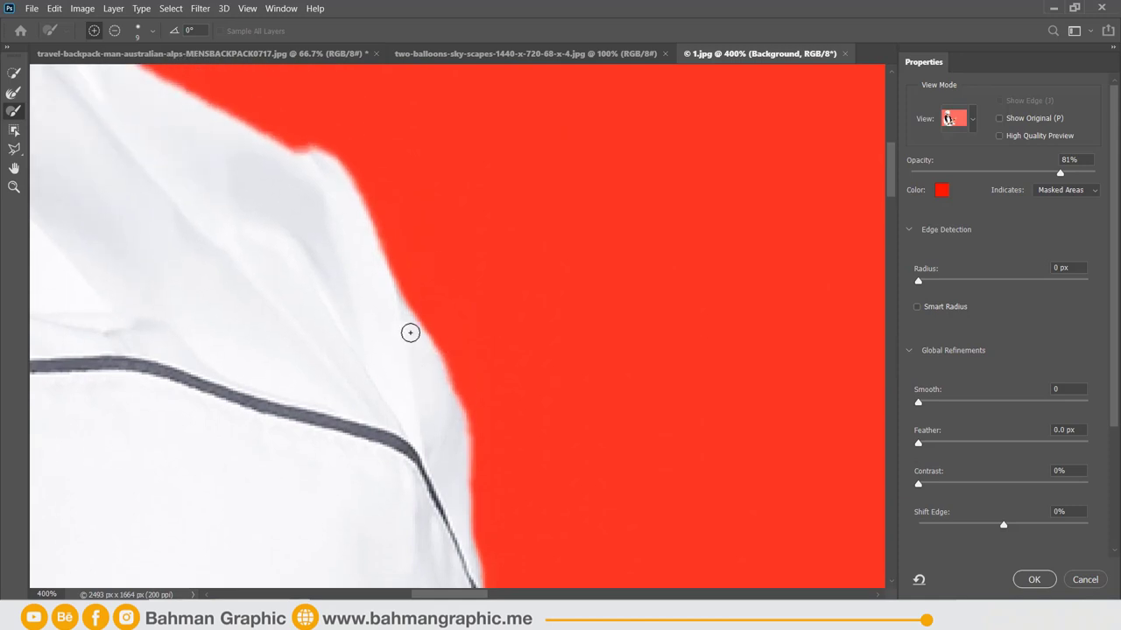
pyautogui.scroll(1, 394, 306)
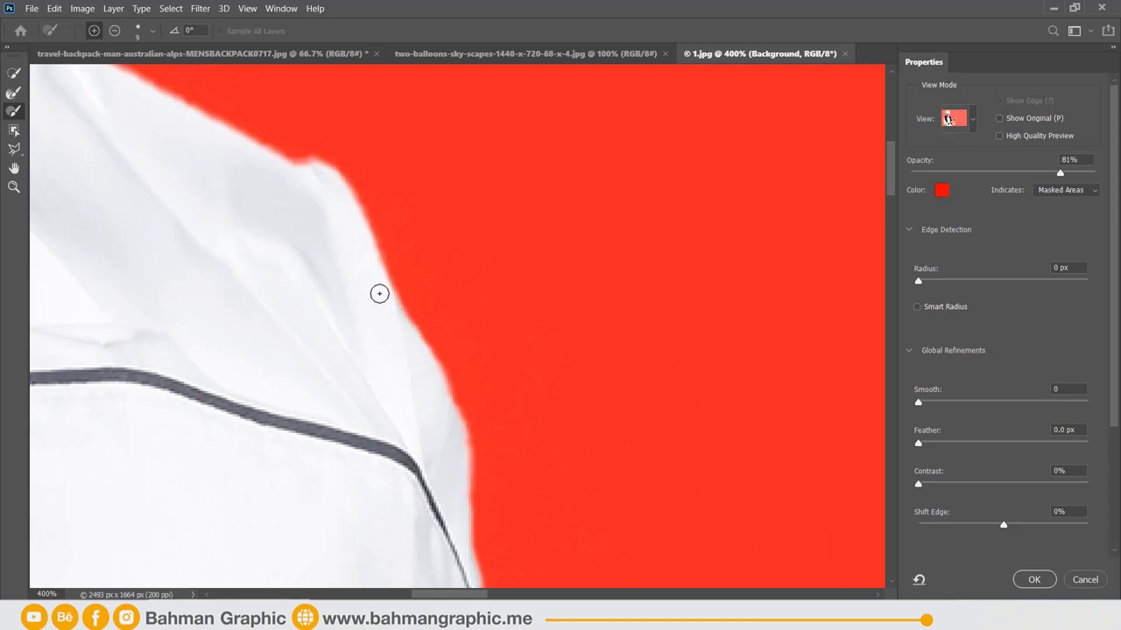
pyautogui.scroll(-3, 468, 290)
pyautogui.scroll(-2, 473, 290)
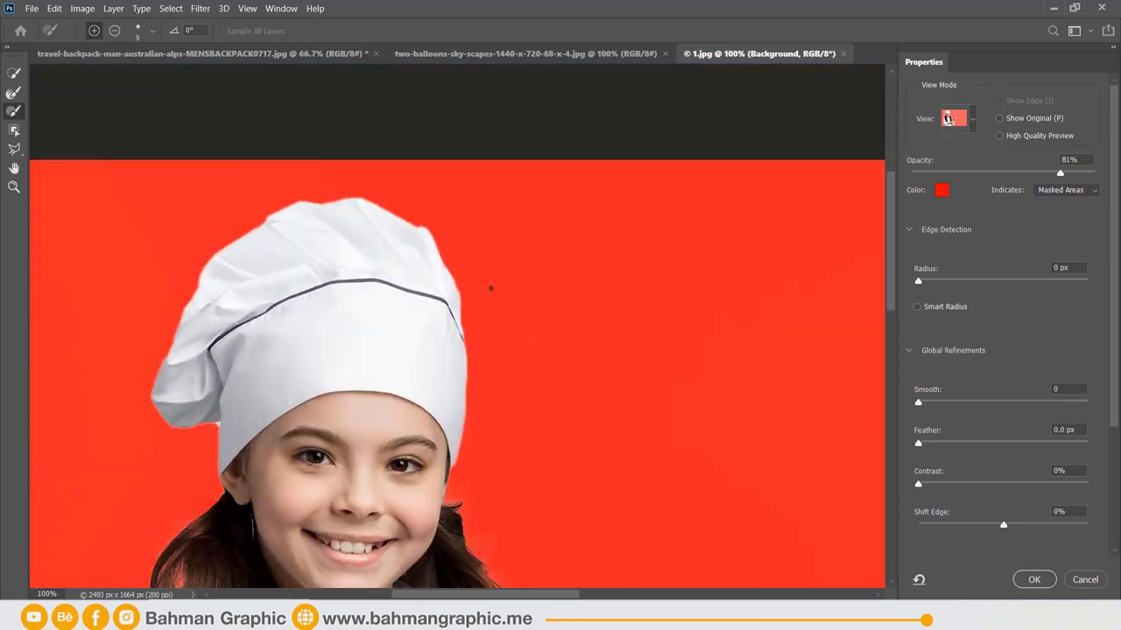
pyautogui.scroll(-1, 355, 304)
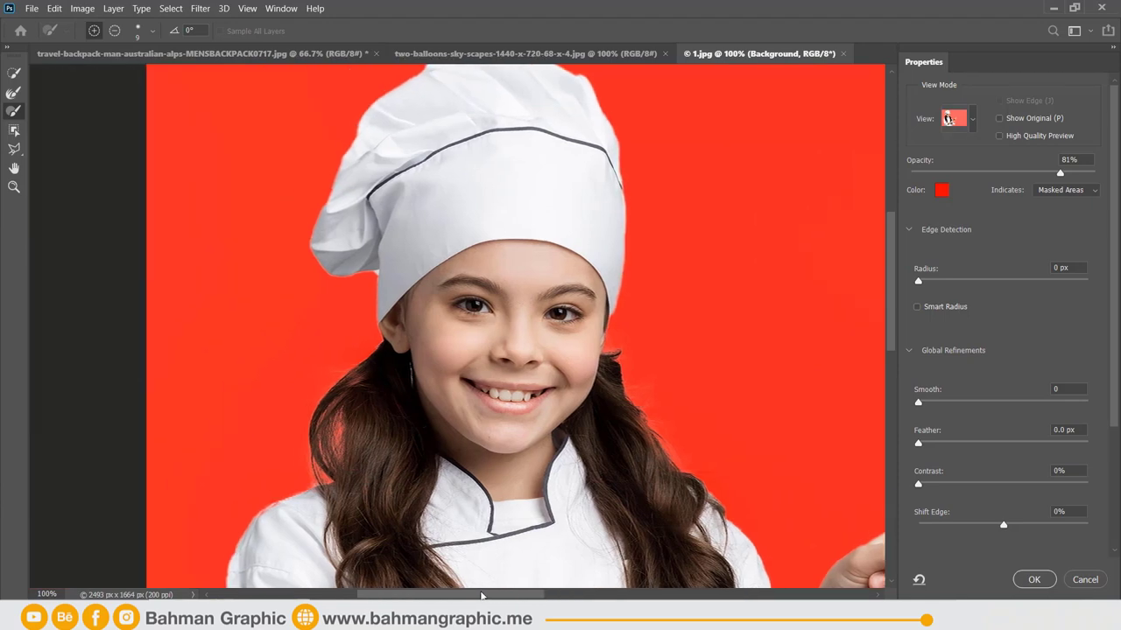
pyautogui.moveTo(520, 595); pyautogui.dragTo(345, 197)
pyautogui.scroll(3, 347, 378)
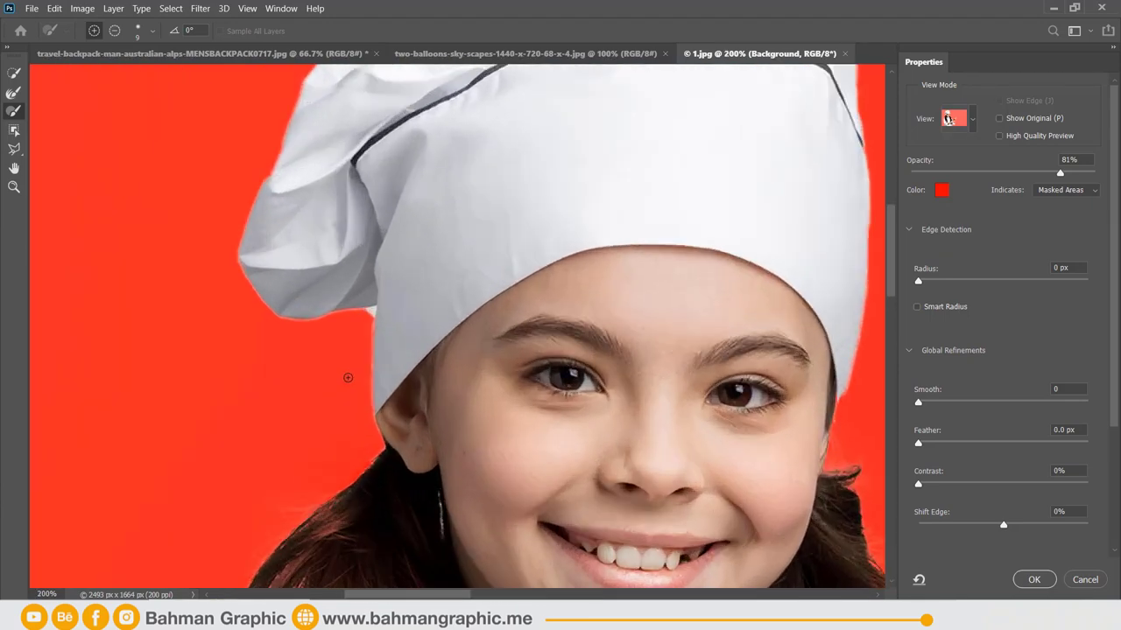
pyautogui.scroll(1, 346, 378)
pyautogui.scroll(1, 347, 378)
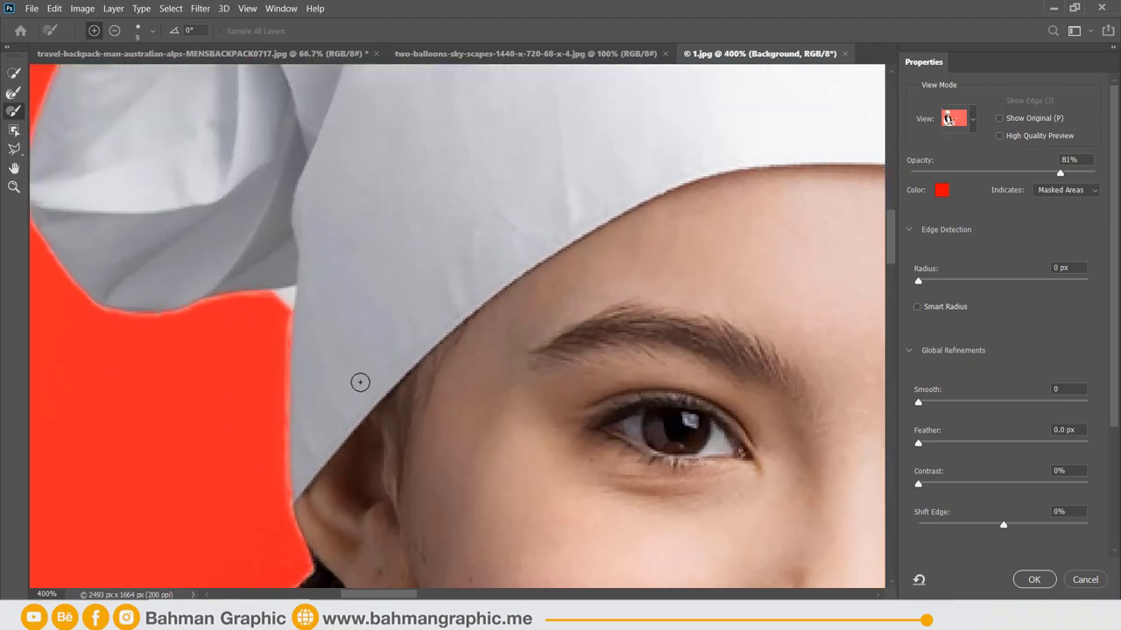
# Try an Object Selection subtract over a small area beside the hat edge.
pyautogui.click(14, 132)
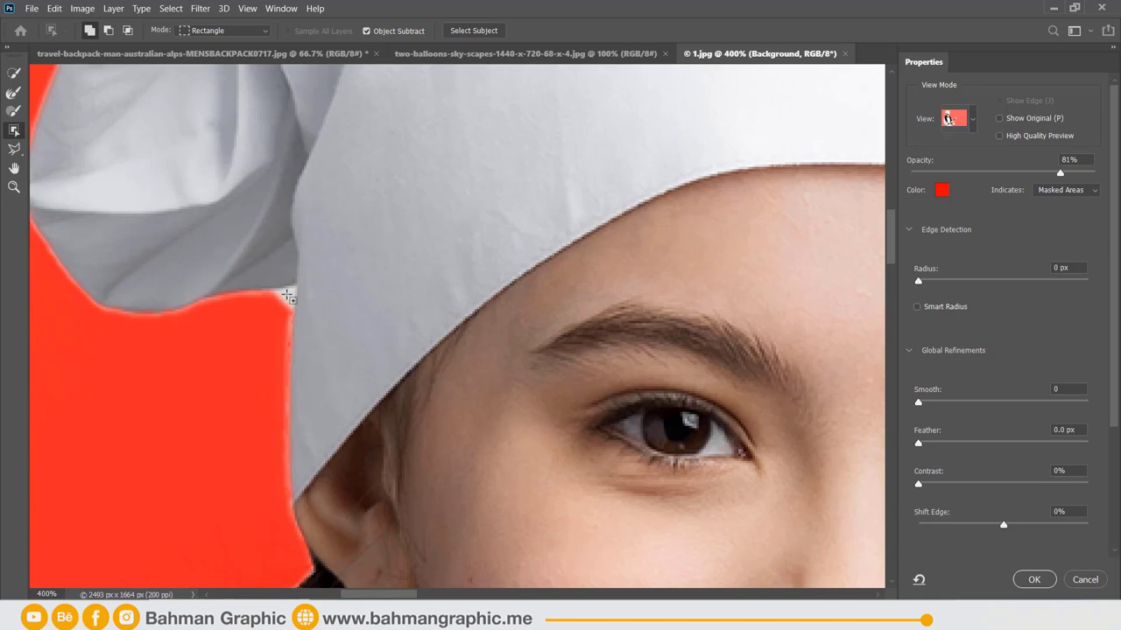
pyautogui.click(109, 31)
pyautogui.moveTo(246, 268); pyautogui.dragTo(313, 344)
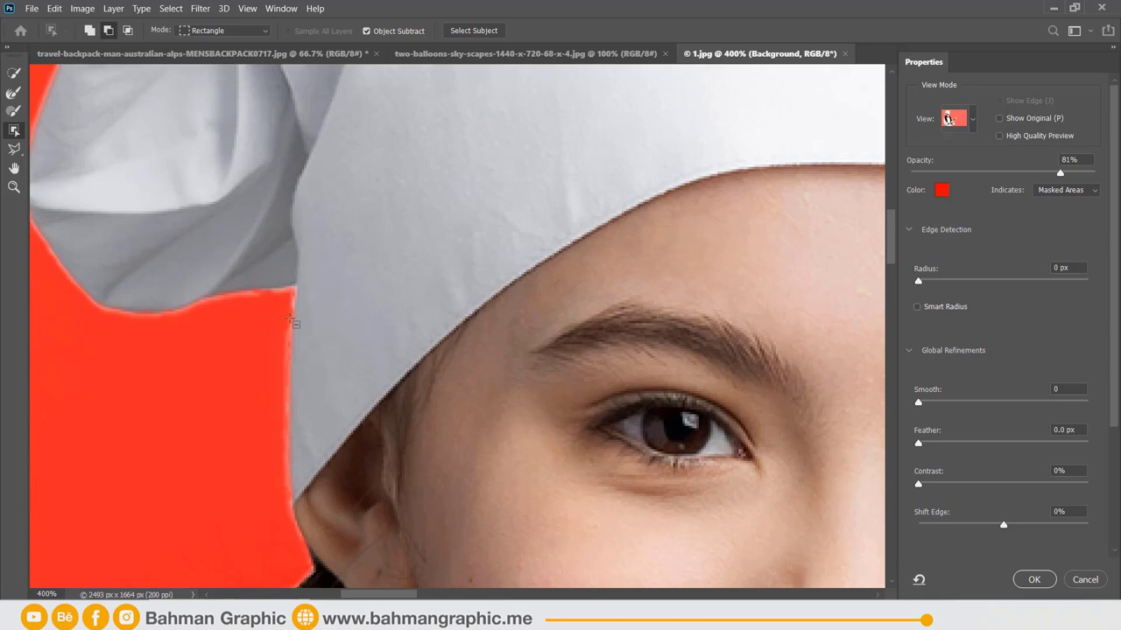
# Outline a triangle over the grey patch under the hat with the Polygonal Lasso.
pyautogui.click(13, 154)
pyautogui.rightClick(13, 160)
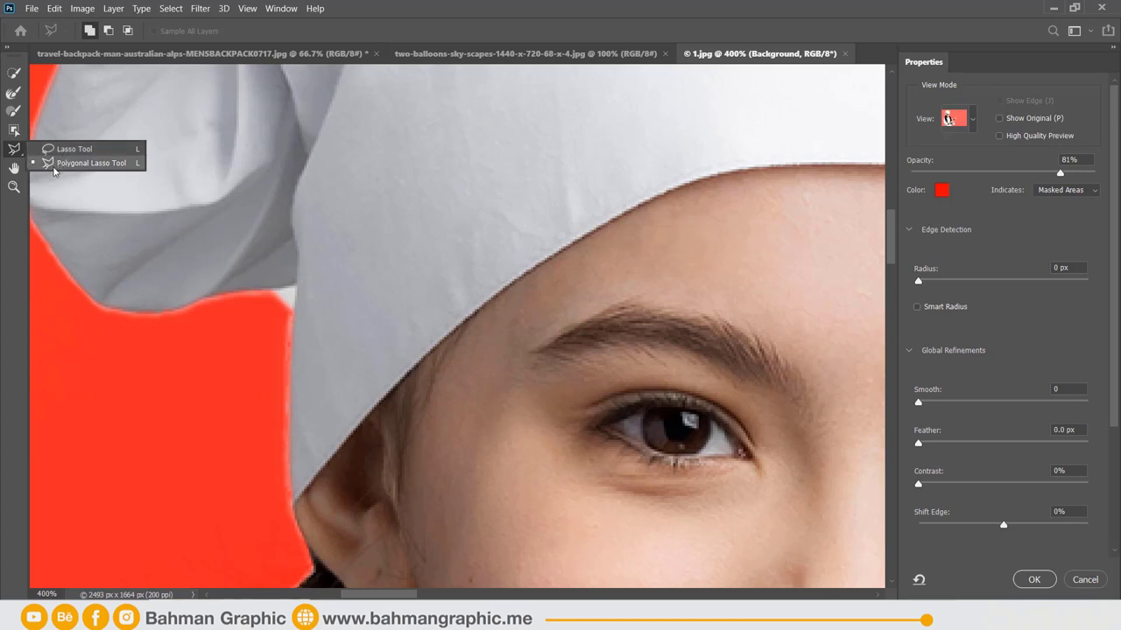
pyautogui.click(64, 164)
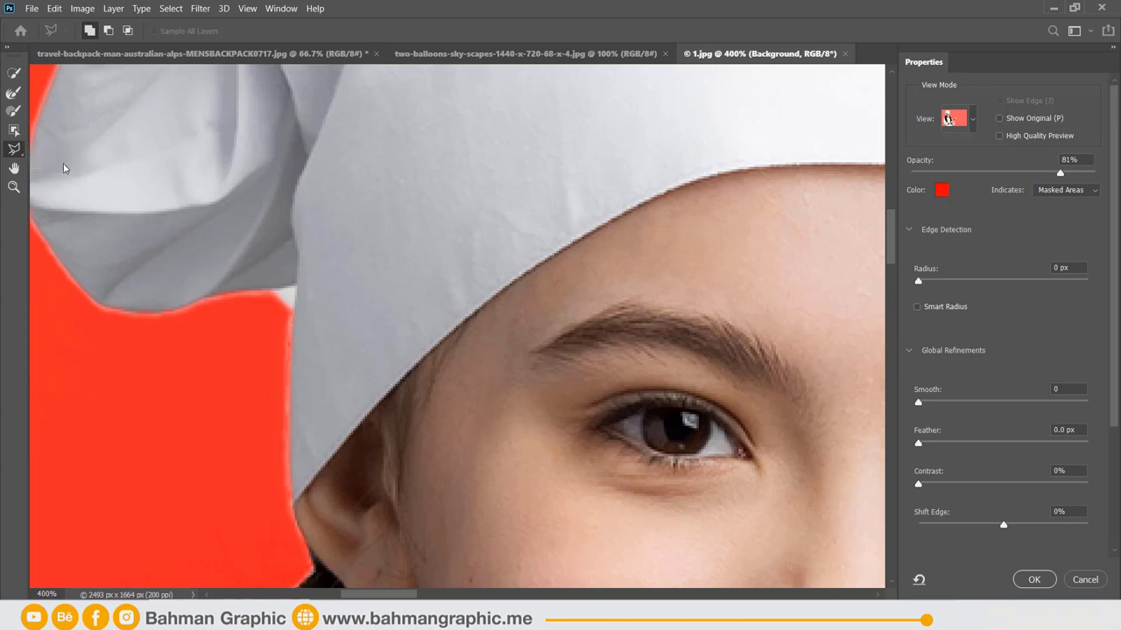
pyautogui.click(257, 292)
pyautogui.click(296, 290)
pyautogui.click(294, 341)
pyautogui.click(242, 313)
pyautogui.click(257, 293)
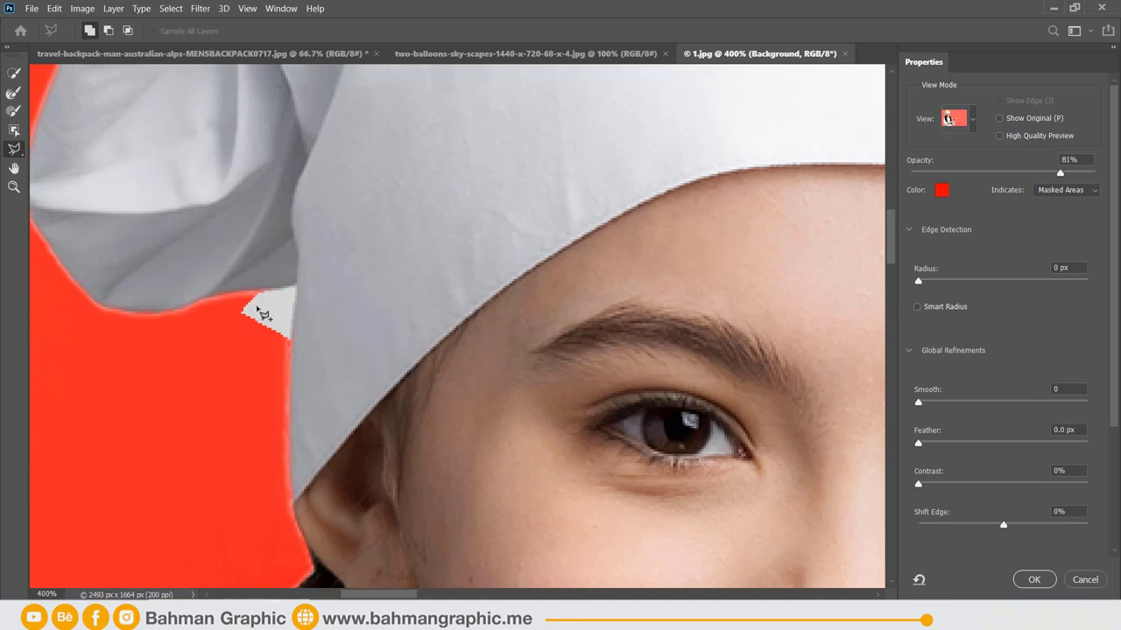
# Undo the wrong add and re-outline the grey patch in Subtract mode, then zoom out twice.
pyautogui.hotkey('ctrl', 'z')
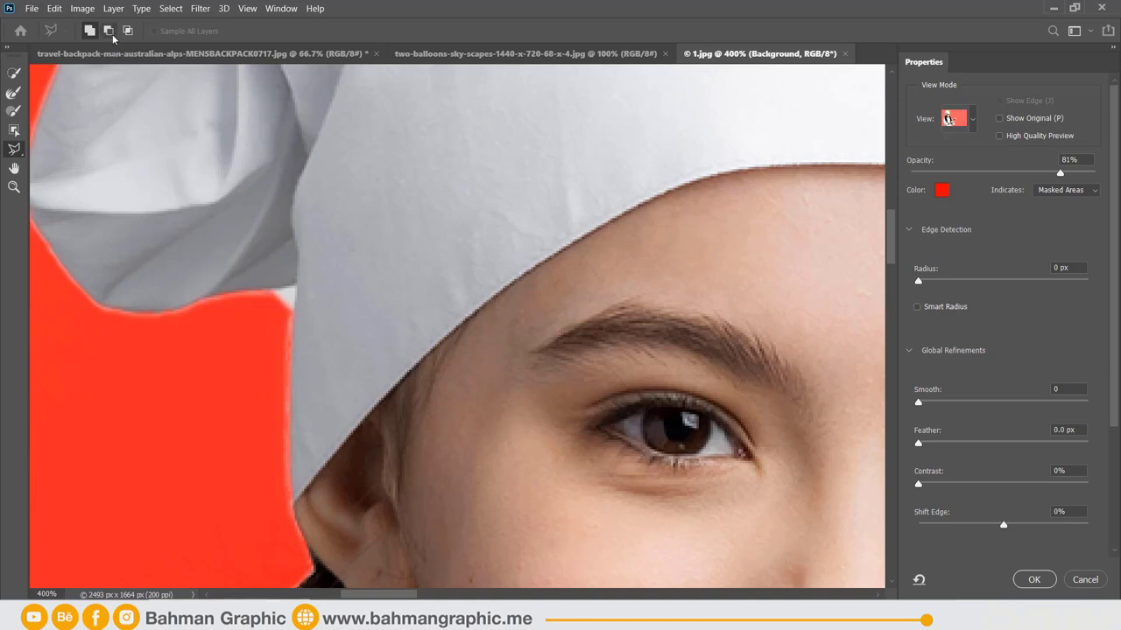
pyautogui.click(108, 33)
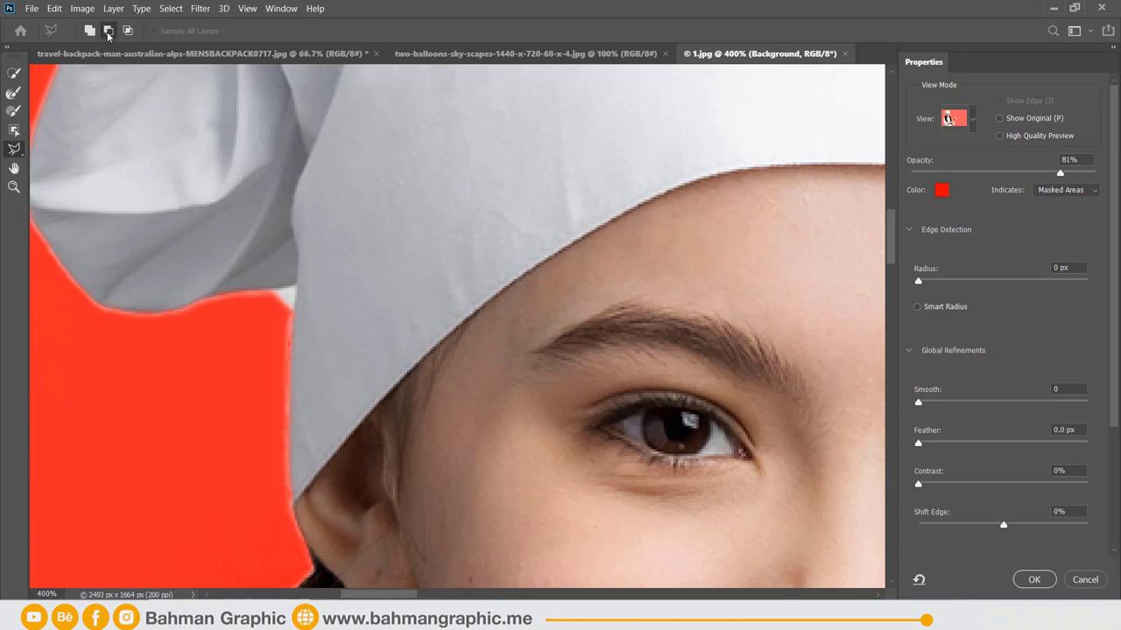
pyautogui.click(256, 293)
pyautogui.click(294, 286)
pyautogui.click(295, 332)
pyautogui.doubleClick(234, 330)
pyautogui.hotkey('ctrl', '-')
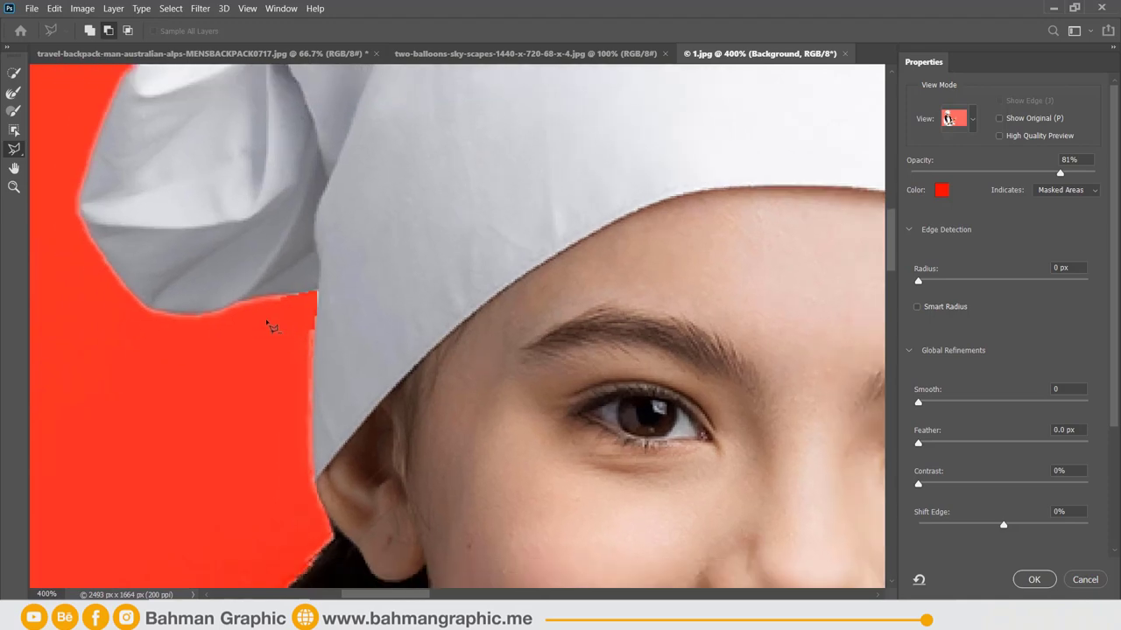
pyautogui.hotkey('ctrl', '-')
# Scroll around and zoom out to 100% to inspect the face, hair and shoulder edges.
pyautogui.scroll(-2, 273, 327)
pyautogui.scroll(-2, 273, 327)
pyautogui.scroll(-2, 270, 324)
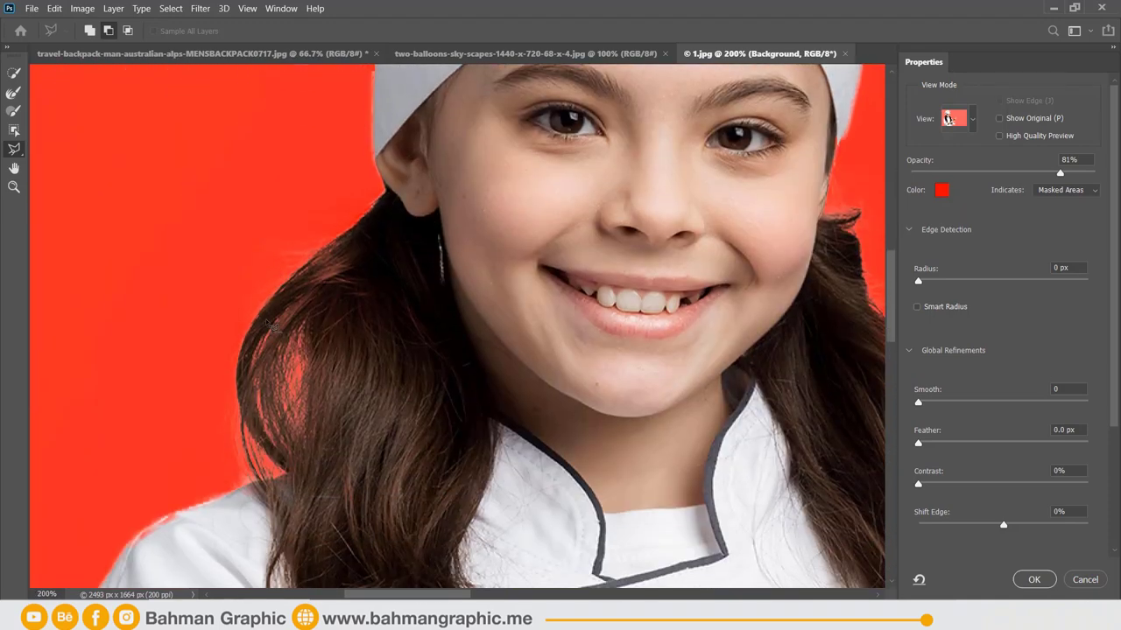
pyautogui.scroll(-3, 265, 319)
pyautogui.scroll(-1, 228, 351)
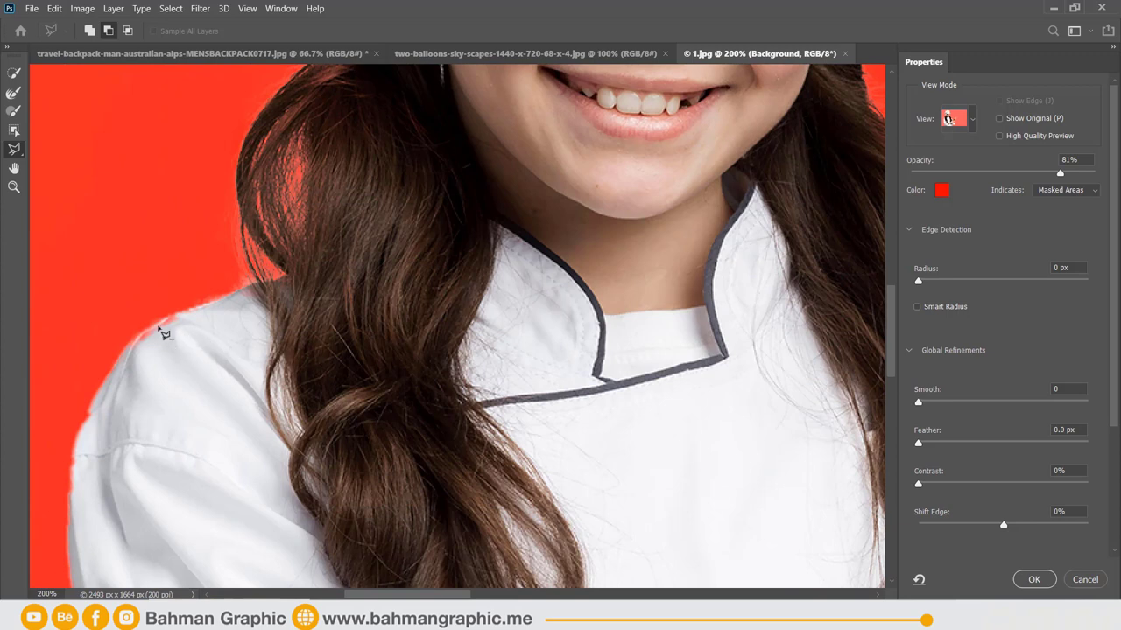
pyautogui.hscroll(-2, 401, 513)
pyautogui.hscroll(-2, 401, 513)
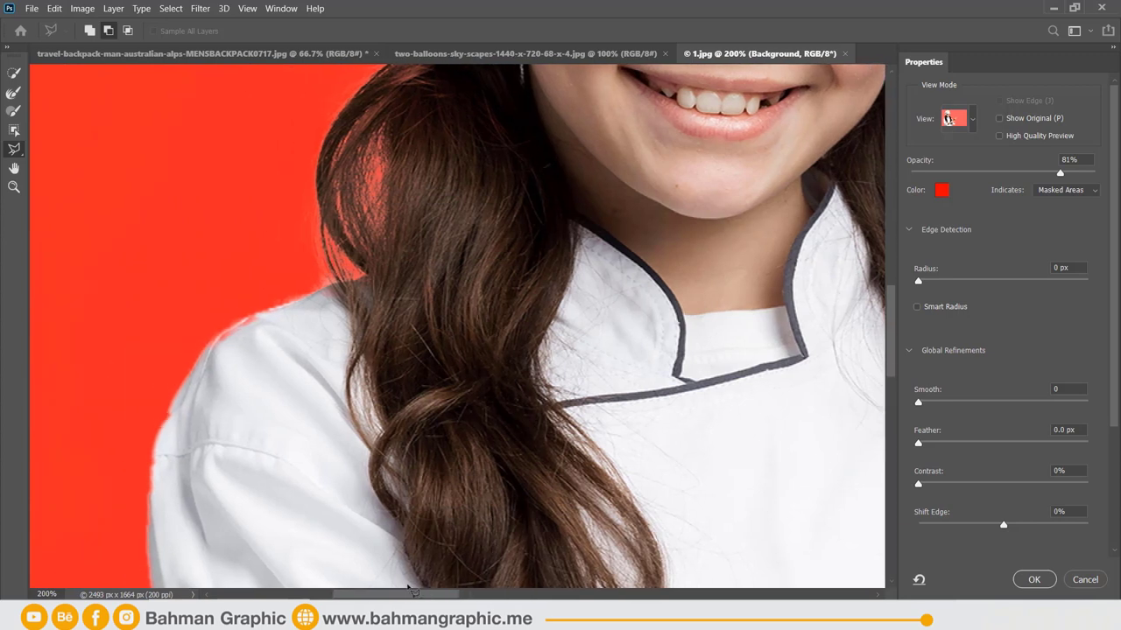
pyautogui.scroll(1, 399, 508)
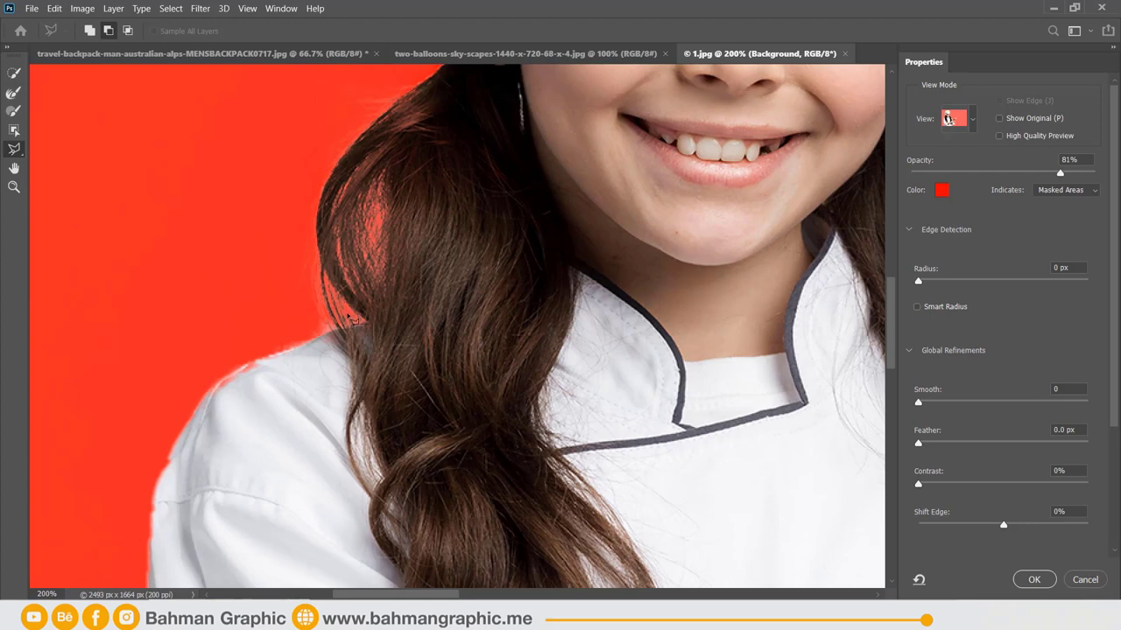
pyautogui.scroll(-1, 353, 320)
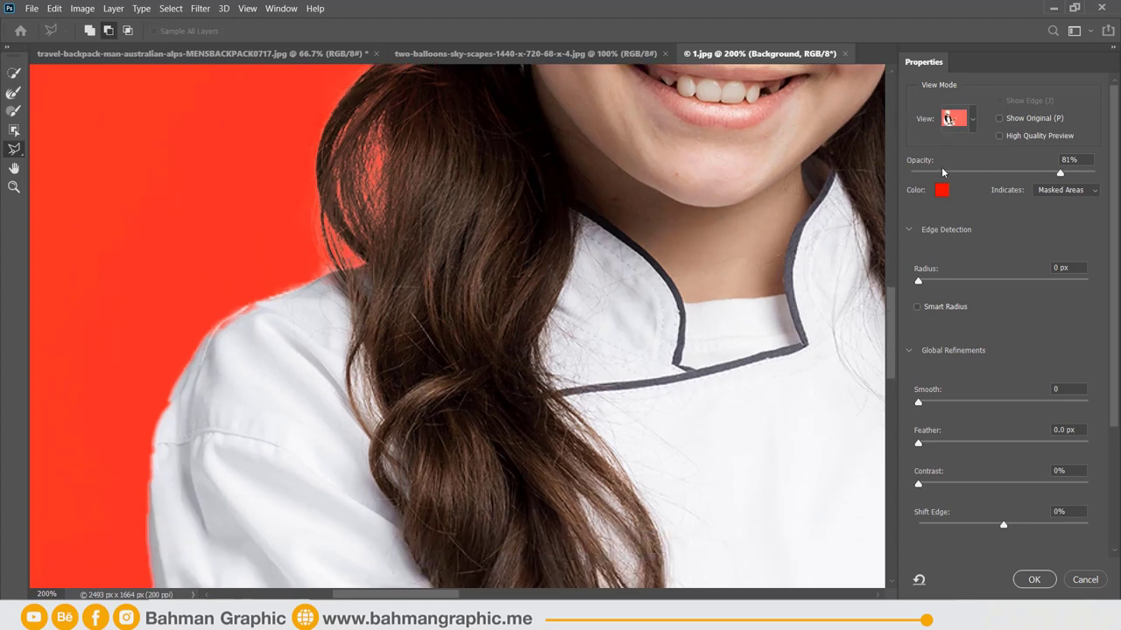
pyautogui.hotkey('ctrl', '-')
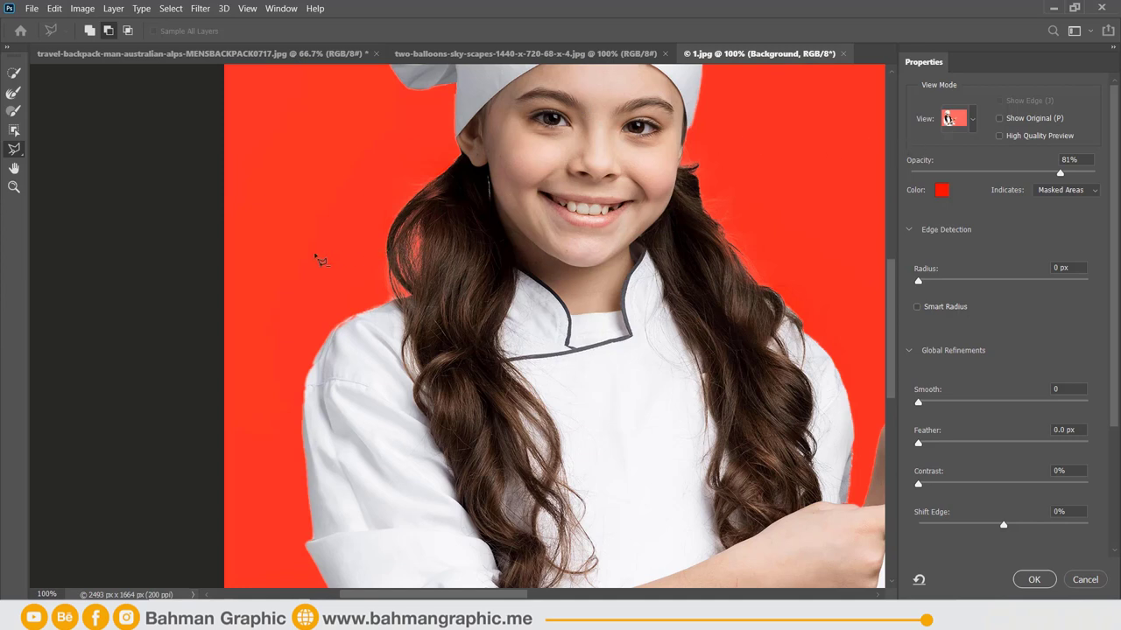
pyautogui.scroll(1, 324, 249)
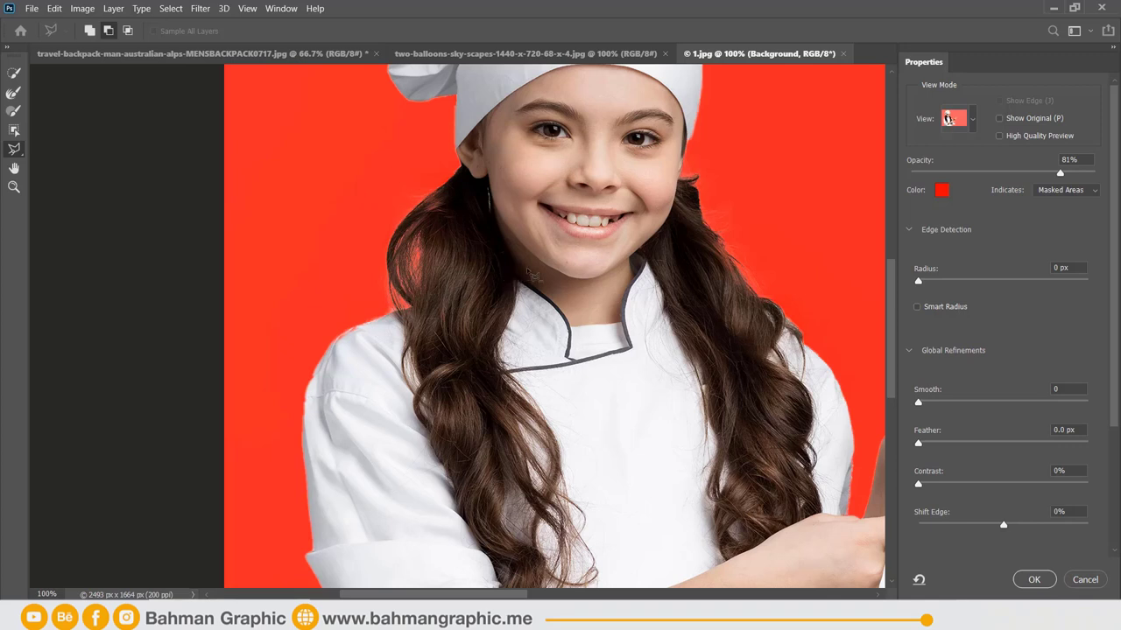
pyautogui.scroll(-1, 516, 280)
pyautogui.scroll(2, 578, 281)
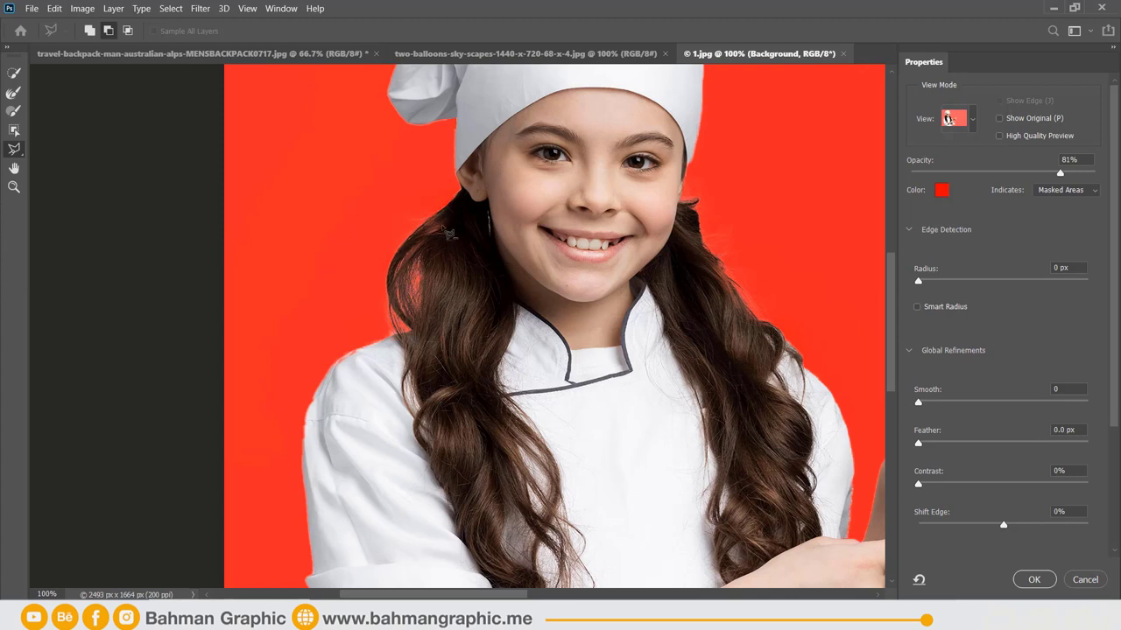
# Preview the cut-out On Black with Opacity raised to 100%.
pyautogui.click(972, 124)
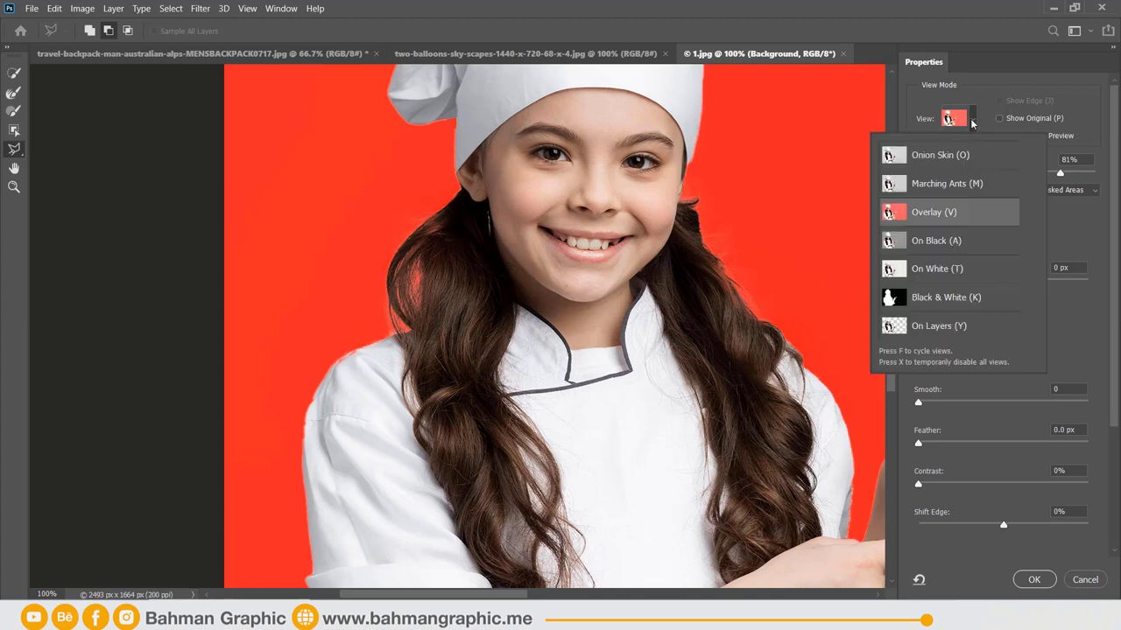
pyautogui.click(933, 244)
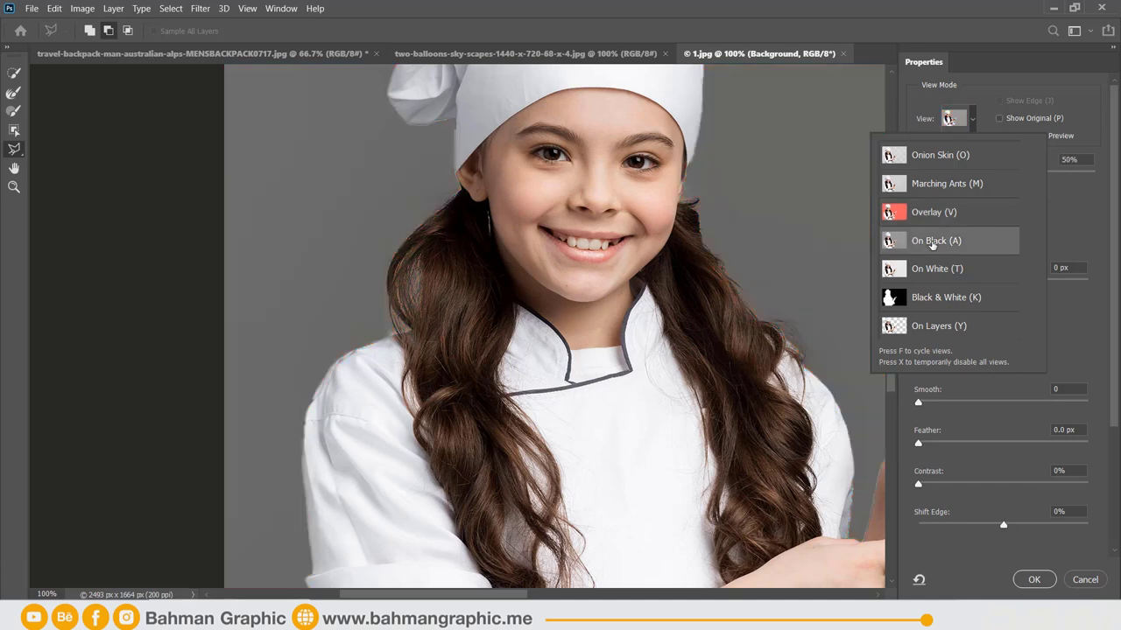
pyautogui.click(1062, 85)
pyautogui.moveTo(1003, 174); pyautogui.dragTo(1095, 173)
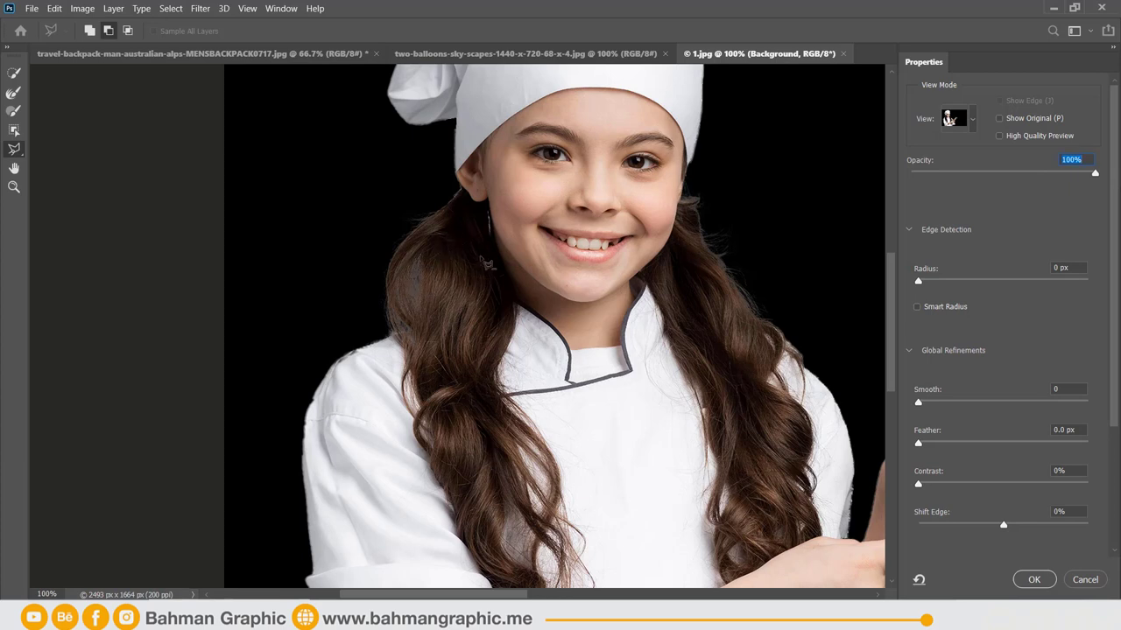
# Switch the preview to On White, then reopen the View list to go back.
pyautogui.click(970, 120)
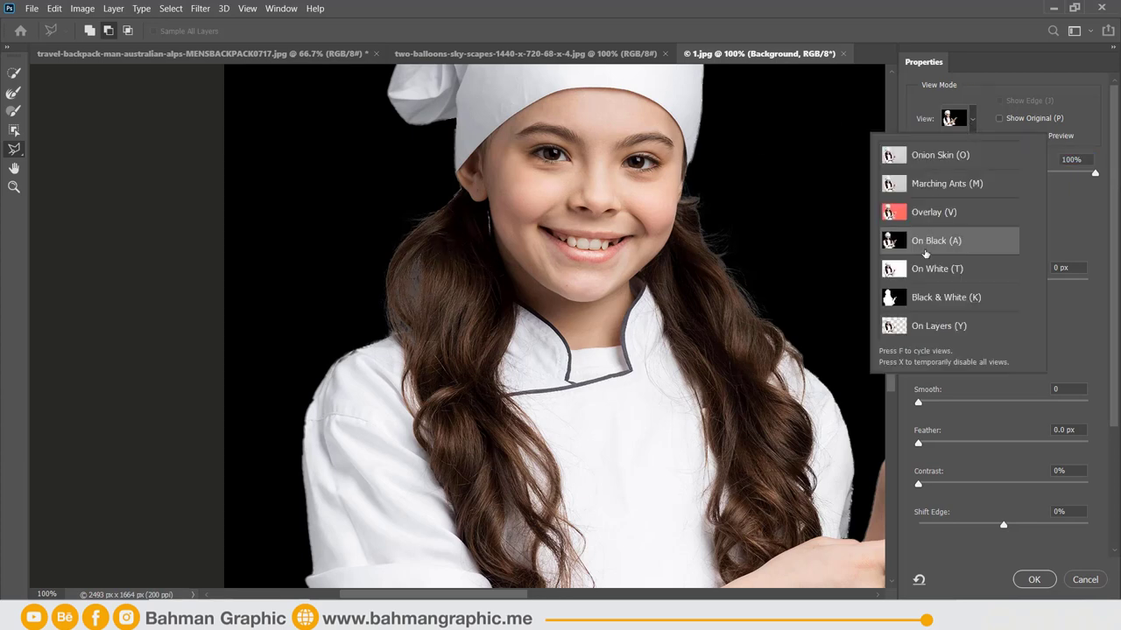
pyautogui.click(1000, 92)
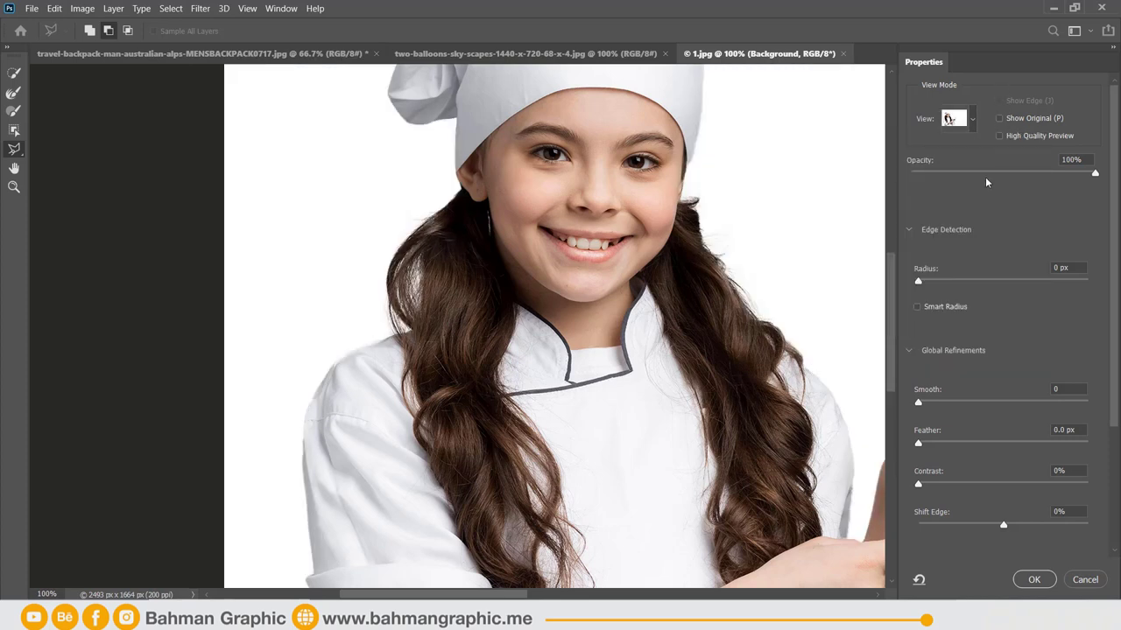
pyautogui.scroll(-1, 372, 399)
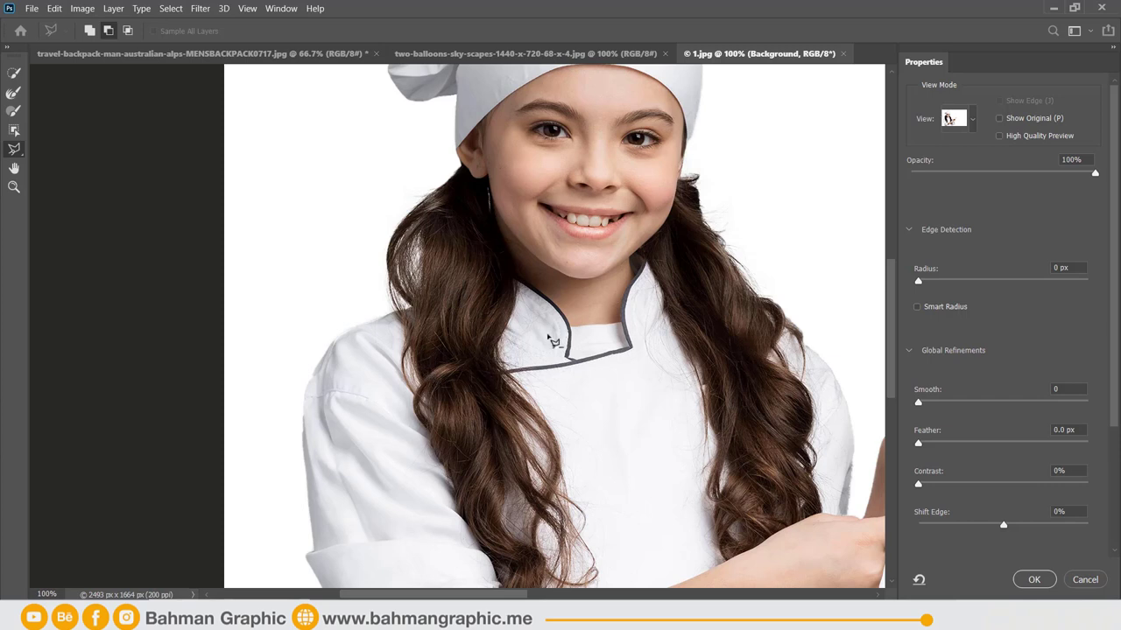
pyautogui.click(974, 118)
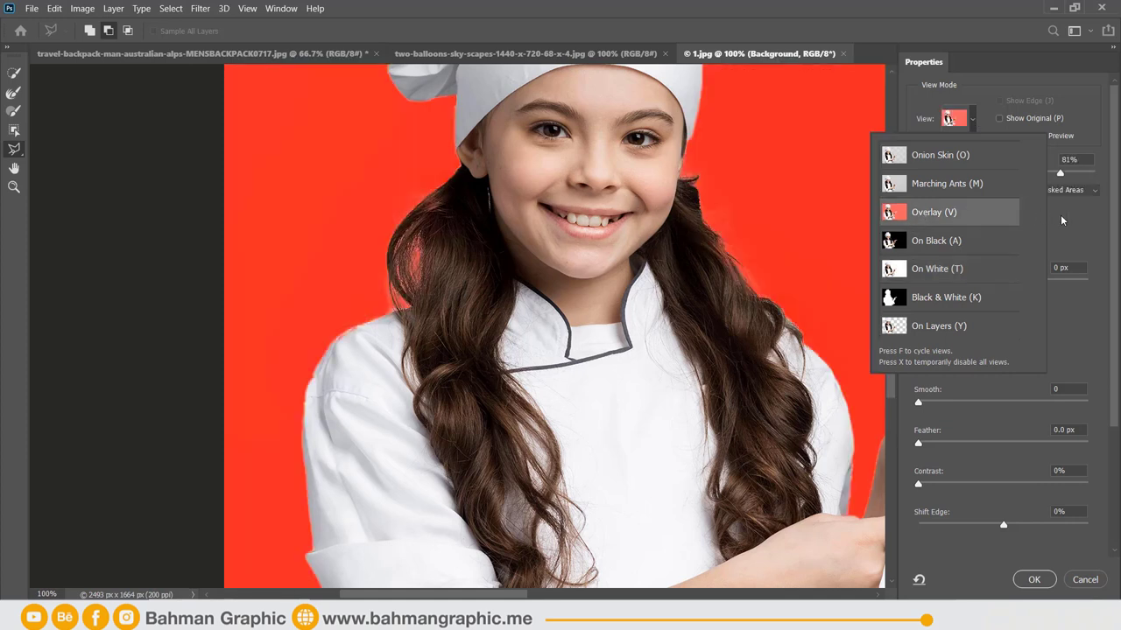
# Keep Overlay view and change the overlay colour from red to orange (ff6600).
pyautogui.click(1061, 219)
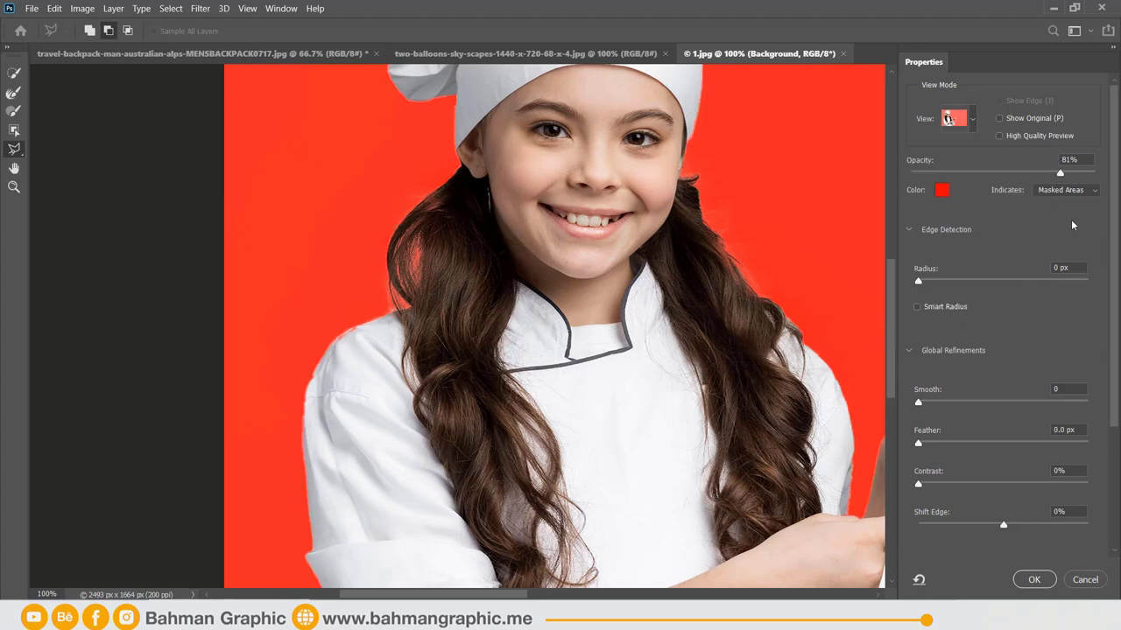
pyautogui.click(942, 191)
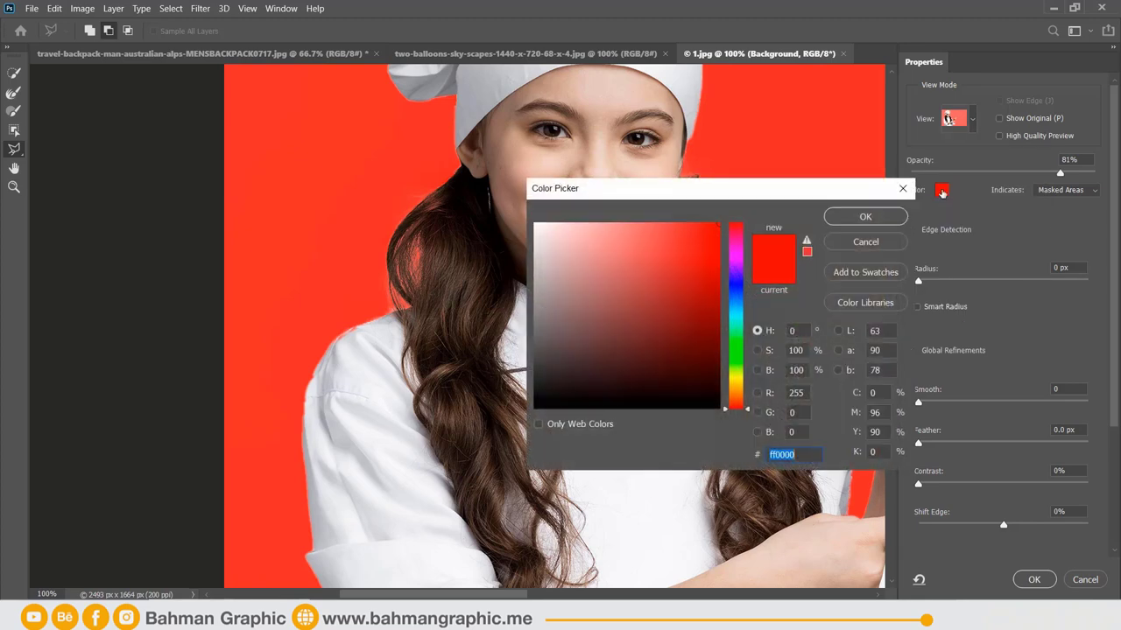
pyautogui.click(735, 399)
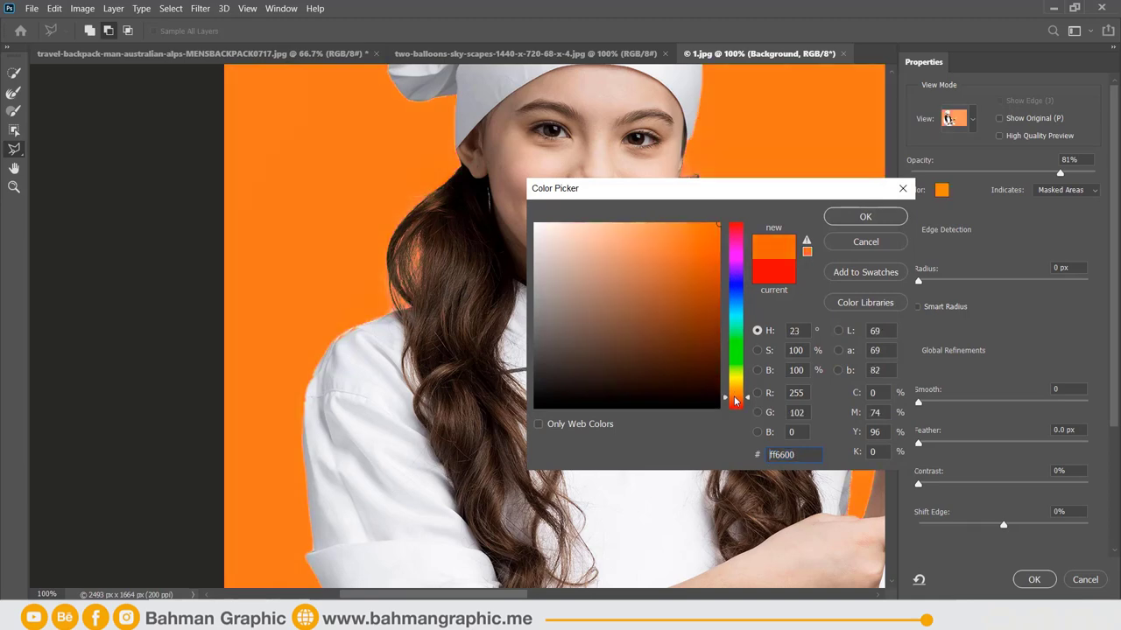
pyautogui.click(846, 219)
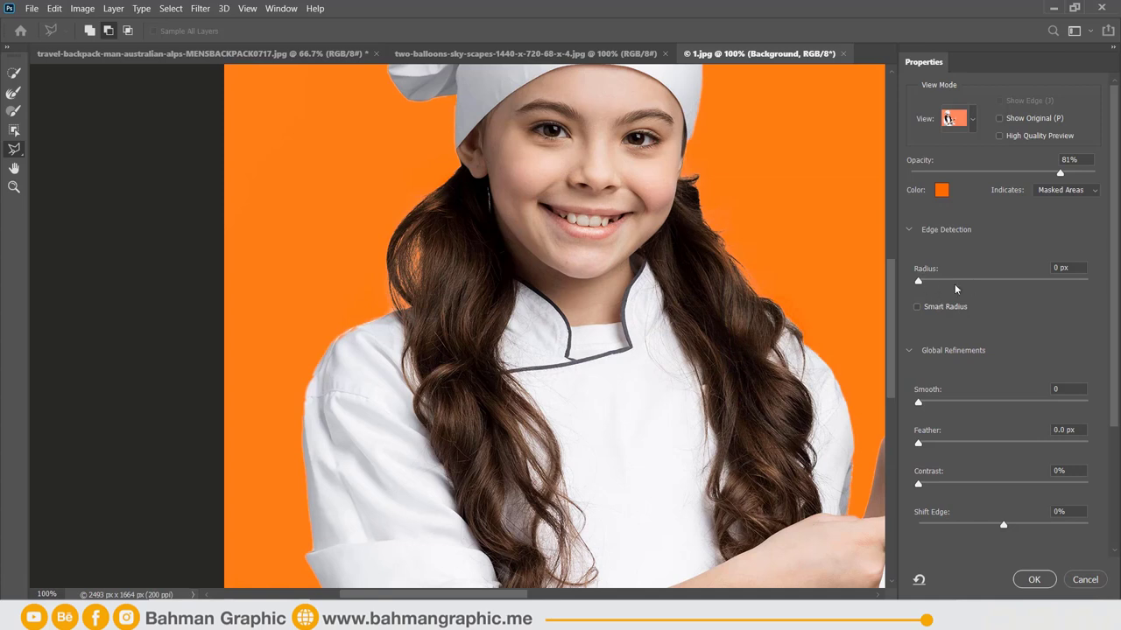
# Raise the Edge Detection Radius to 55 px and enable Show Original.
pyautogui.click(984, 281)
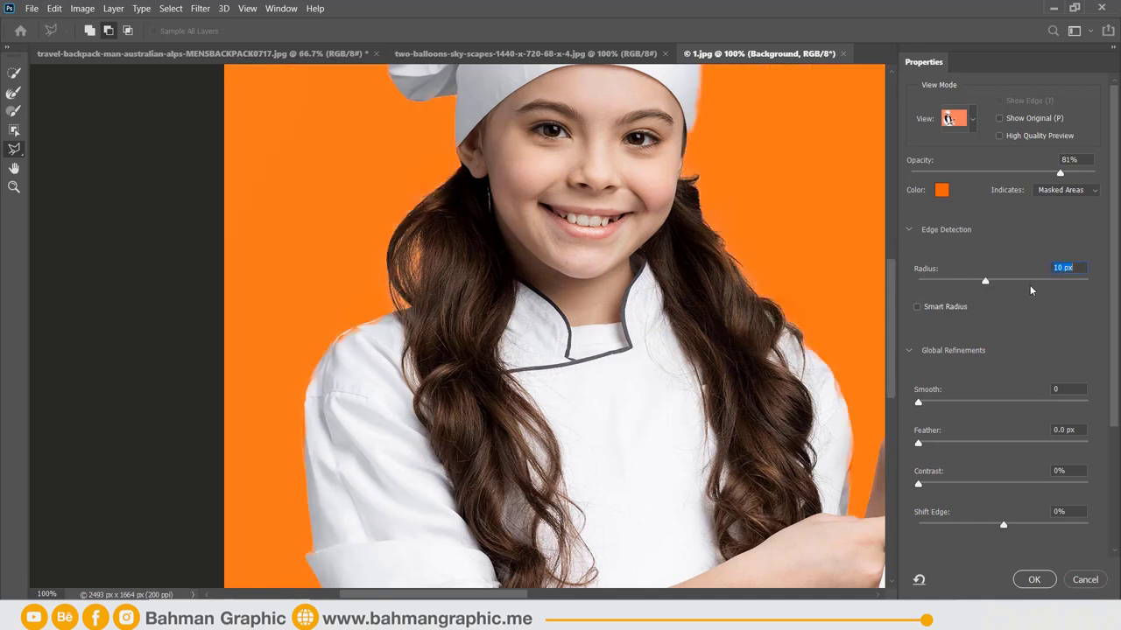
pyautogui.click(1029, 280)
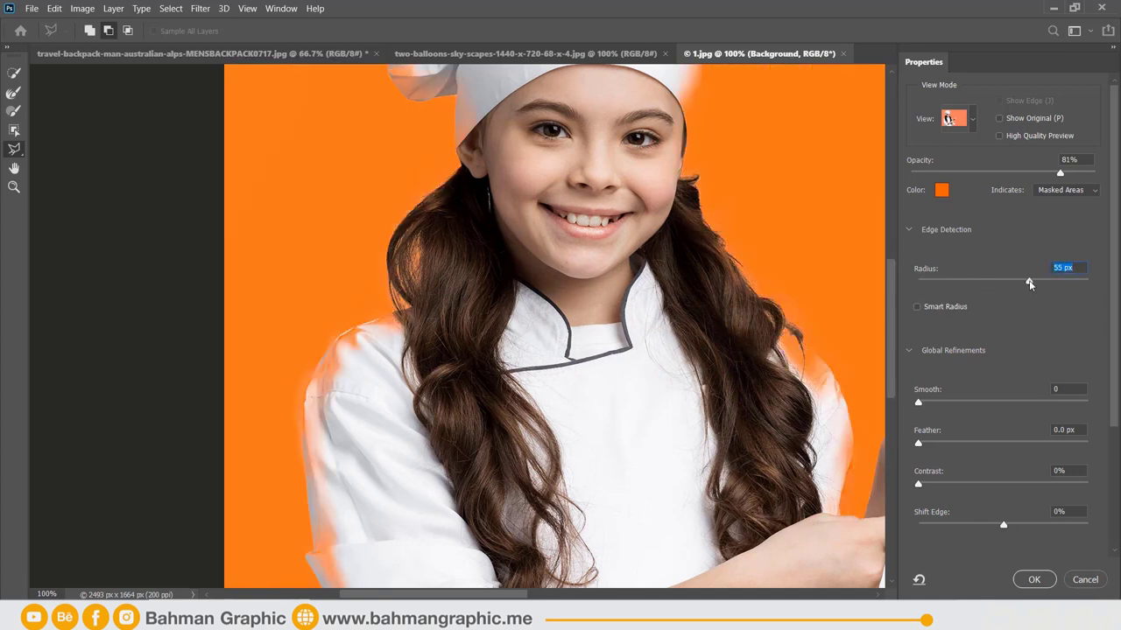
pyautogui.click(1014, 123)
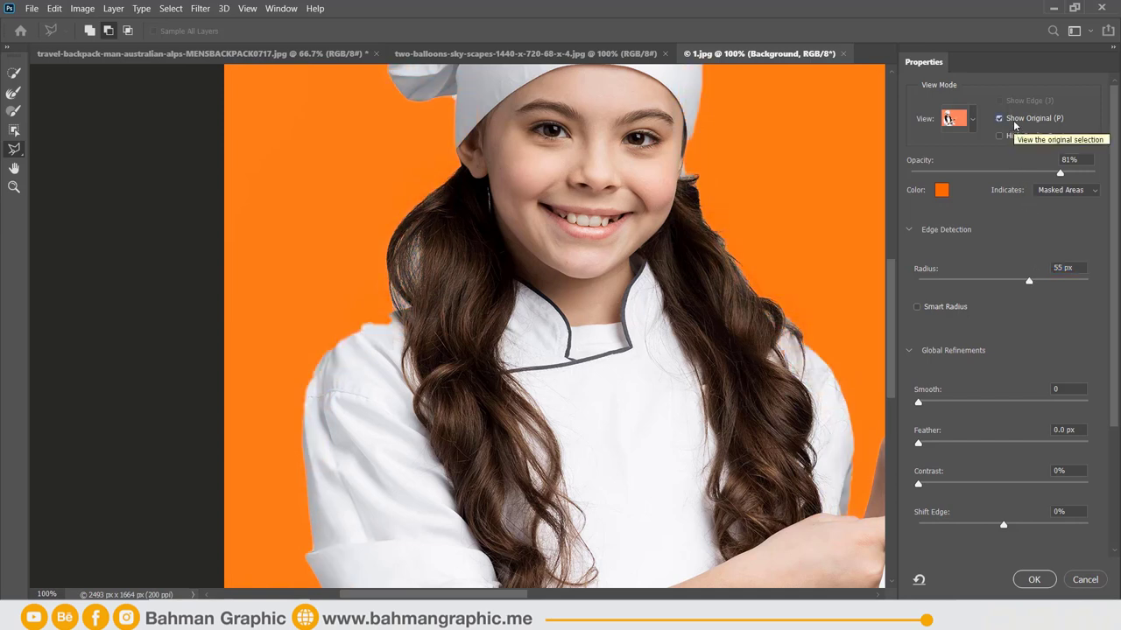
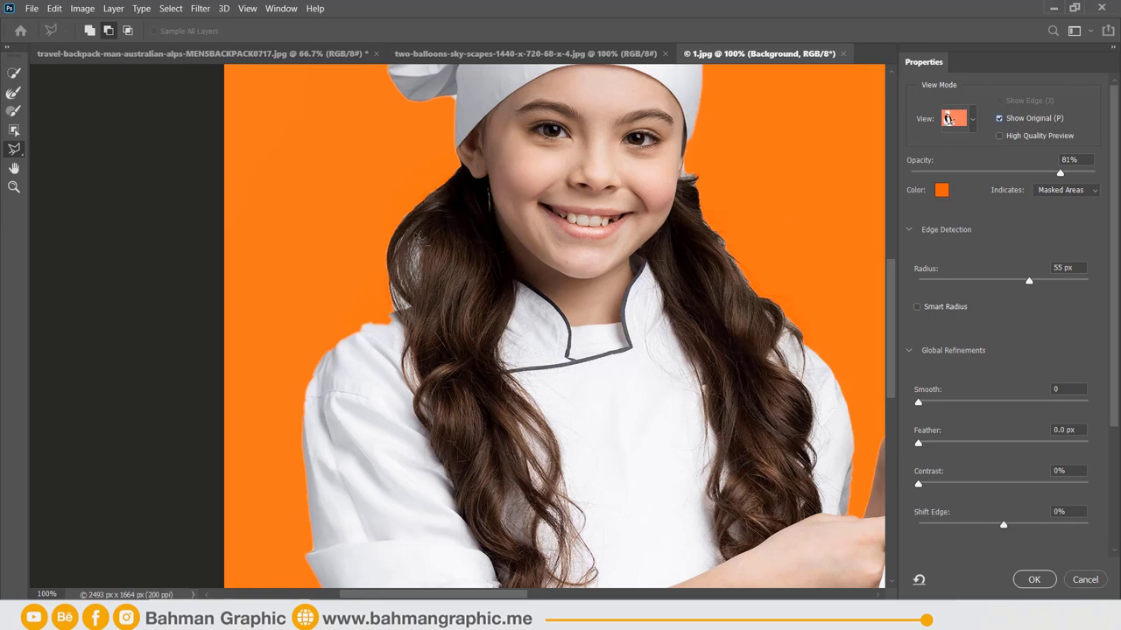
# Turn off Show Original and set the edge detection Radius to 32 px at 200% zoom.
pyautogui.click(1004, 120)
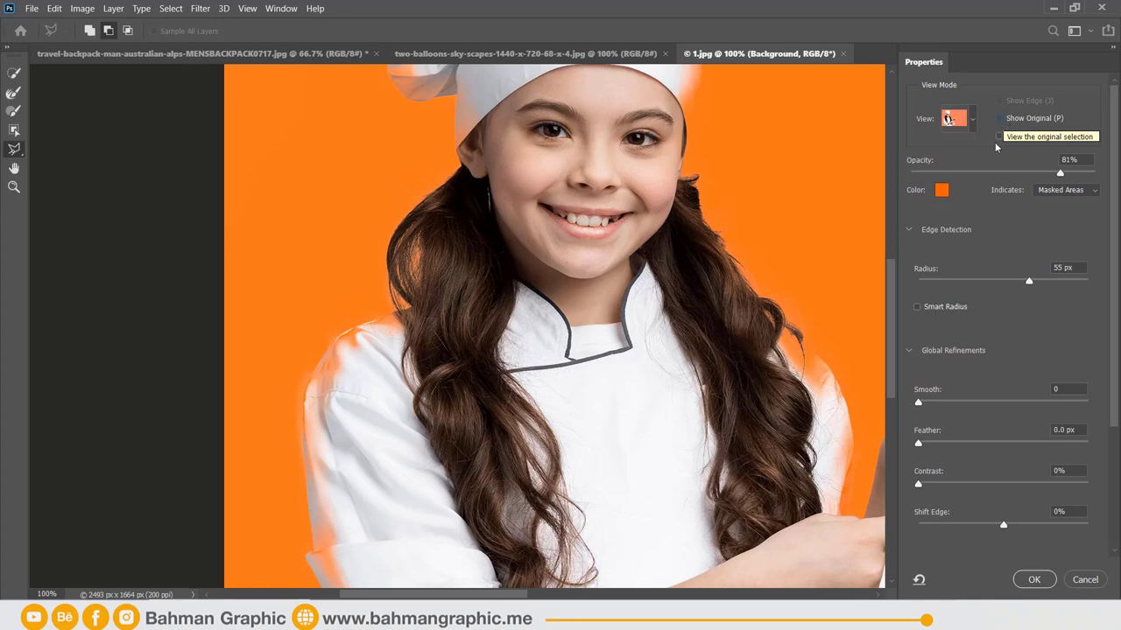
pyautogui.moveTo(958, 280); pyautogui.dragTo(903, 282)
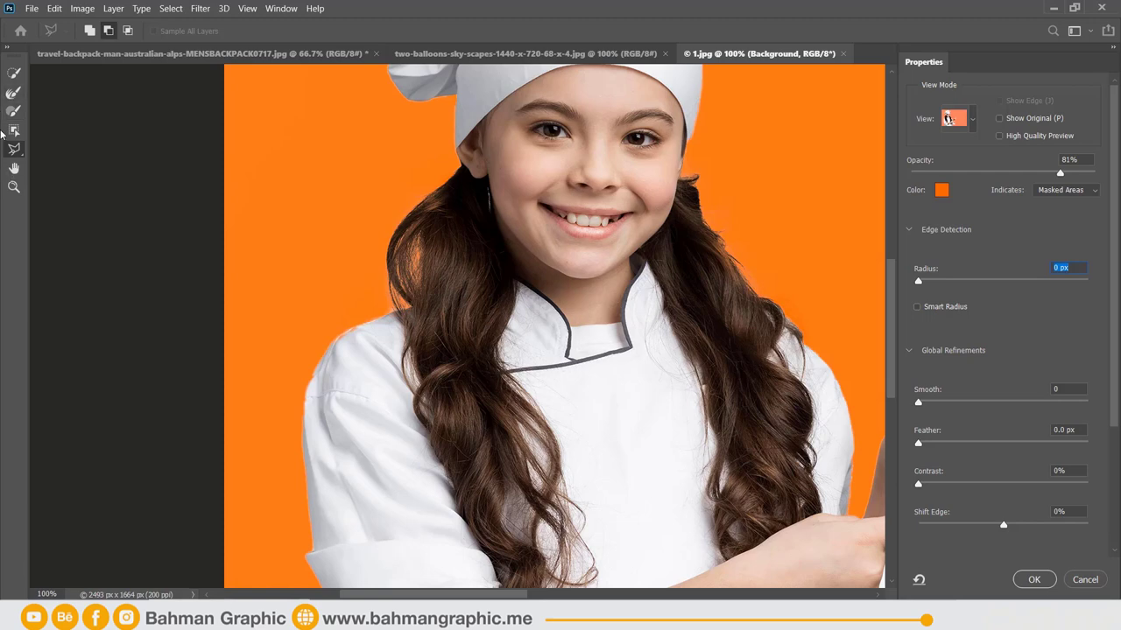
pyautogui.hotkey('ctrl', '+')
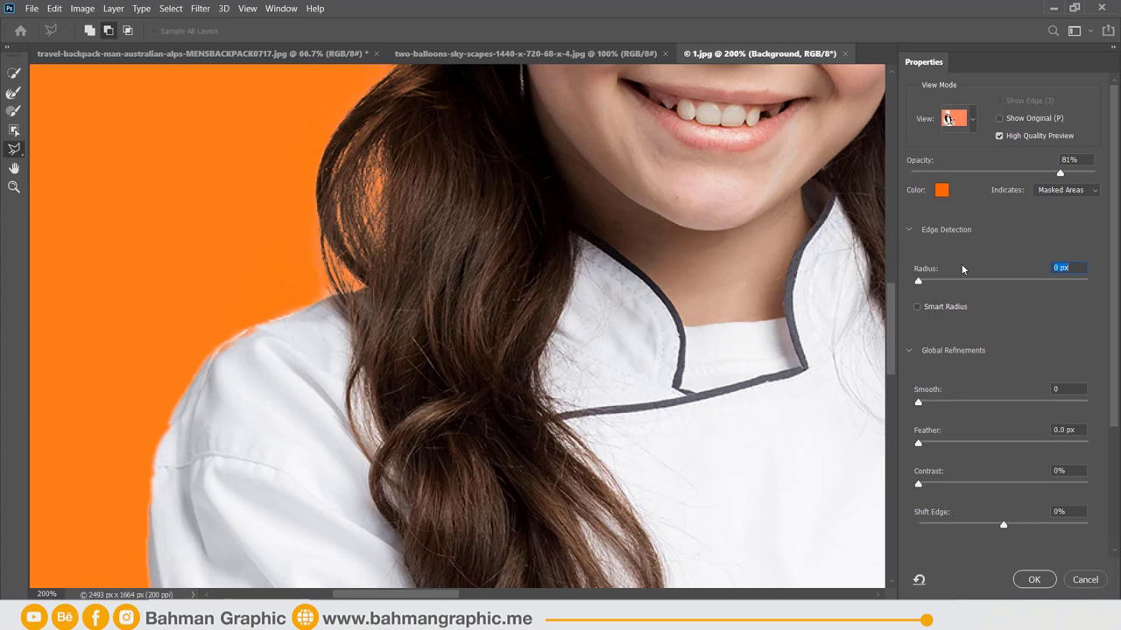
pyautogui.moveTo(970, 280); pyautogui.dragTo(1004, 280)
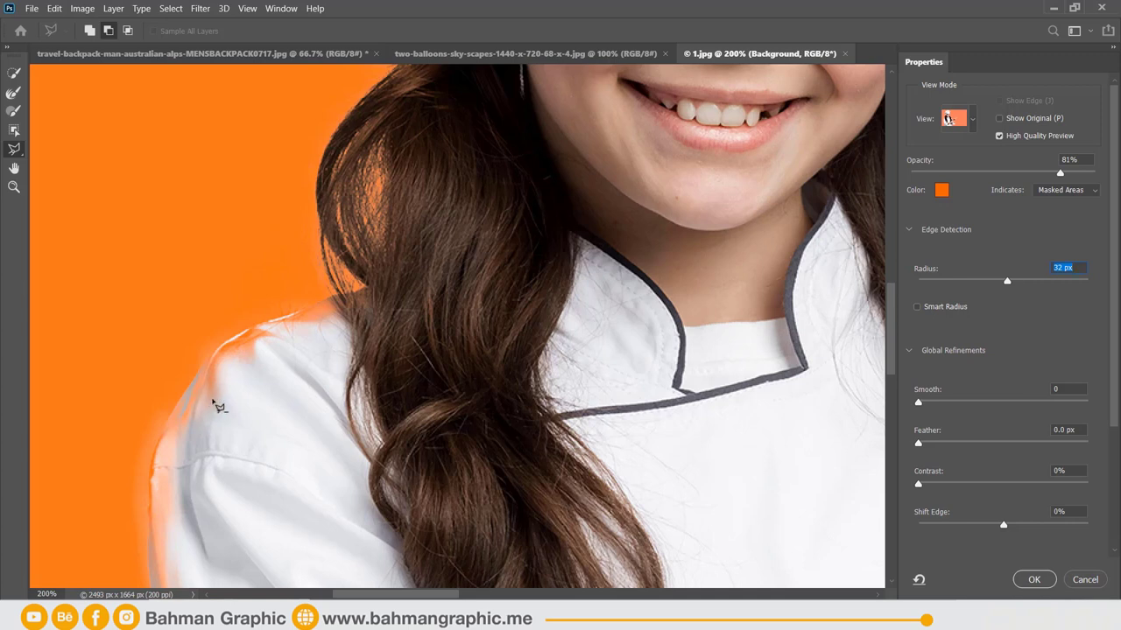
pyautogui.click(16, 77)
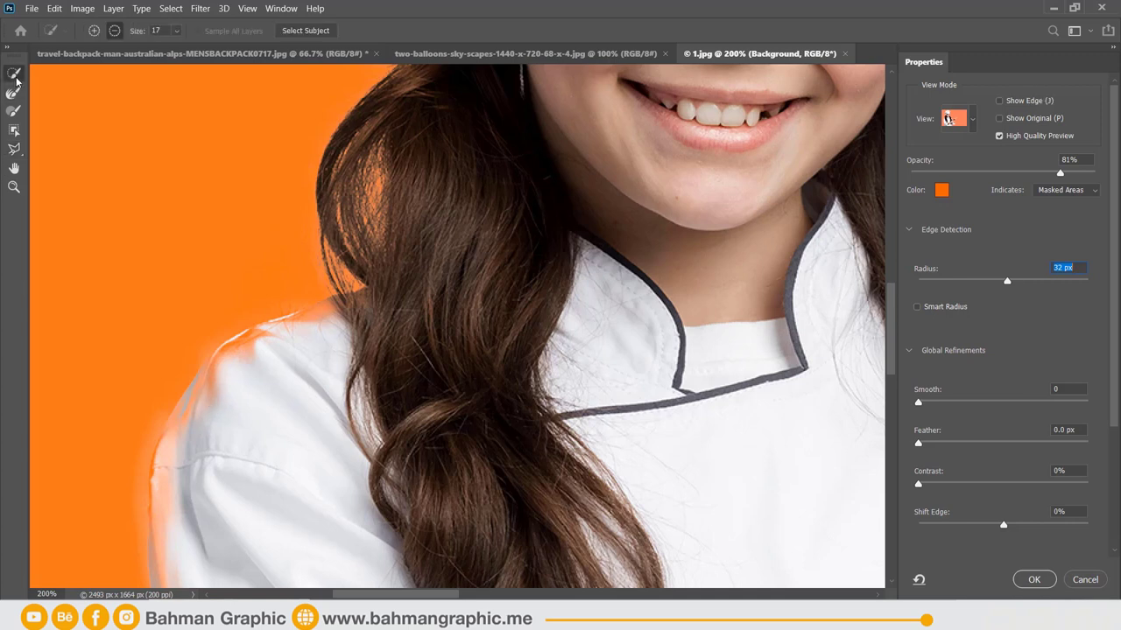
# Inspect the hair and shoulder edge band with Show Edge, then set Radius to 4 px.
pyautogui.click(1006, 101)
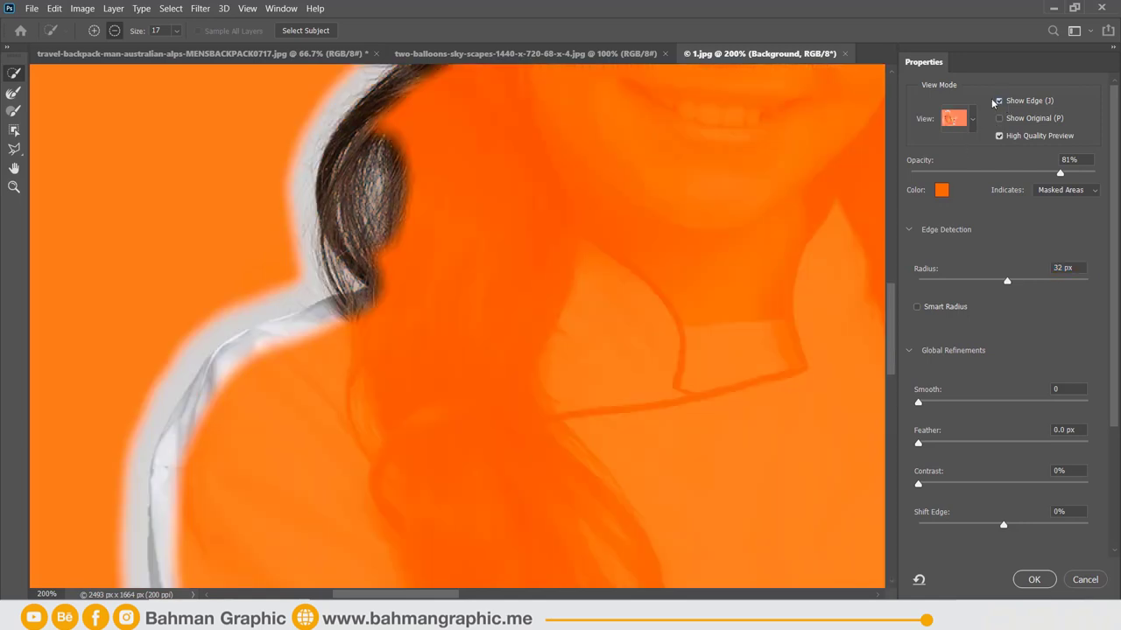
pyautogui.scroll(1, 277, 292)
pyautogui.scroll(1, 317, 310)
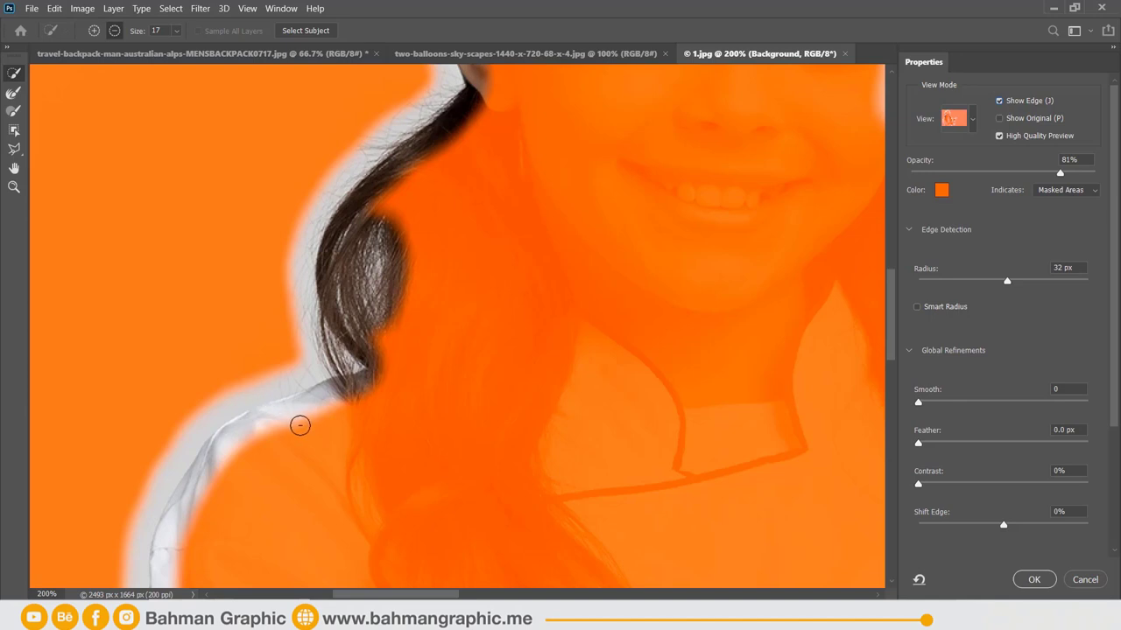
pyautogui.scroll(-2, 285, 415)
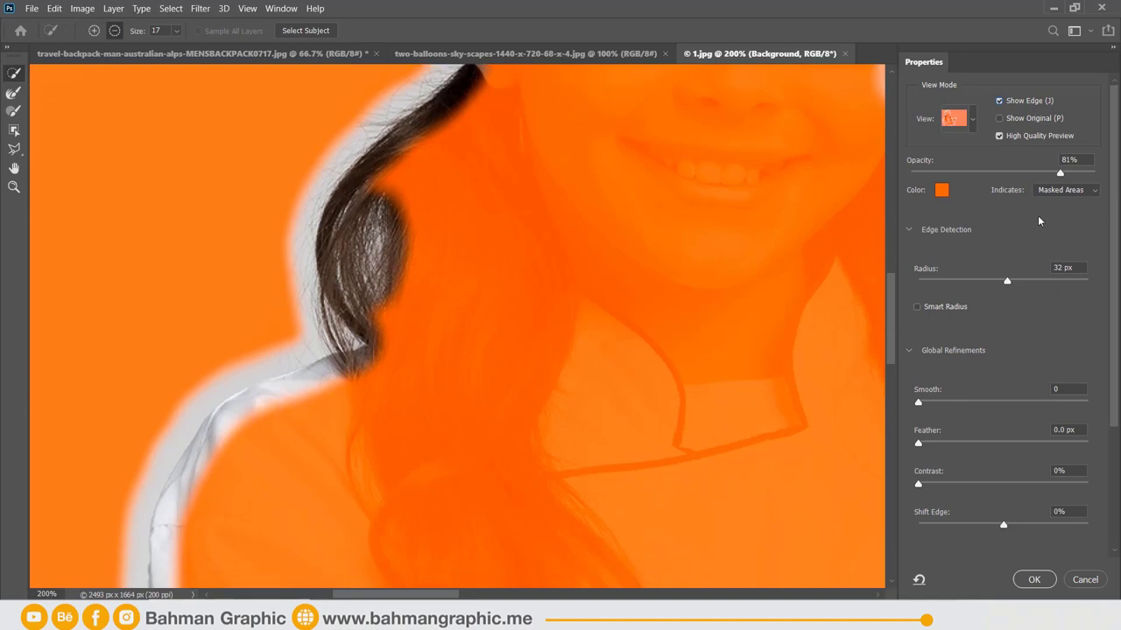
pyautogui.click(1031, 100)
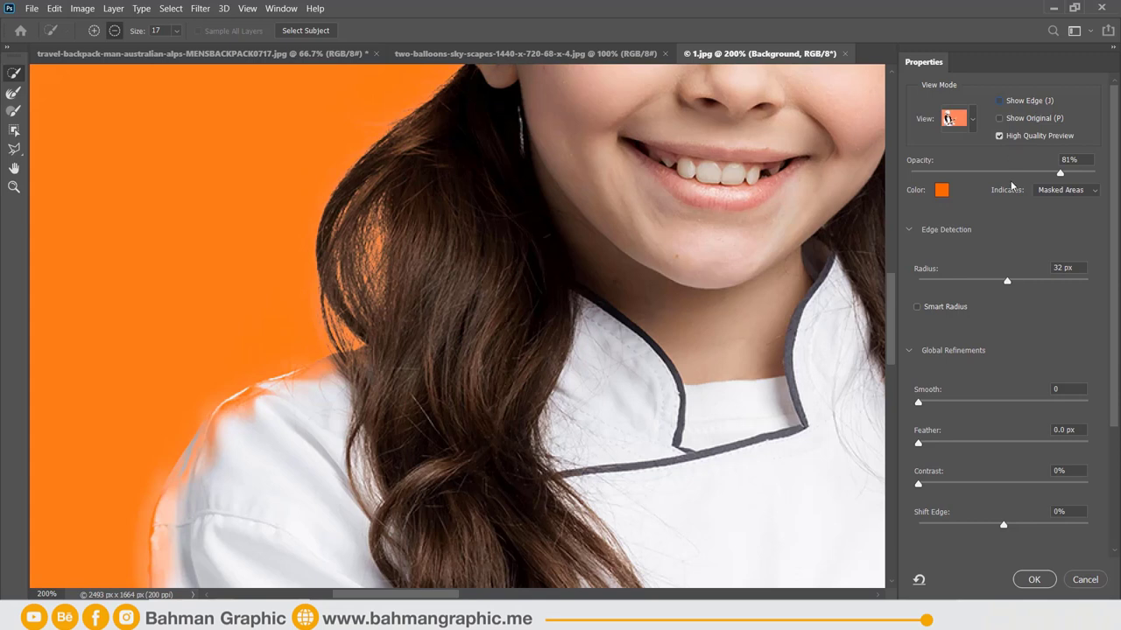
pyautogui.click(956, 281)
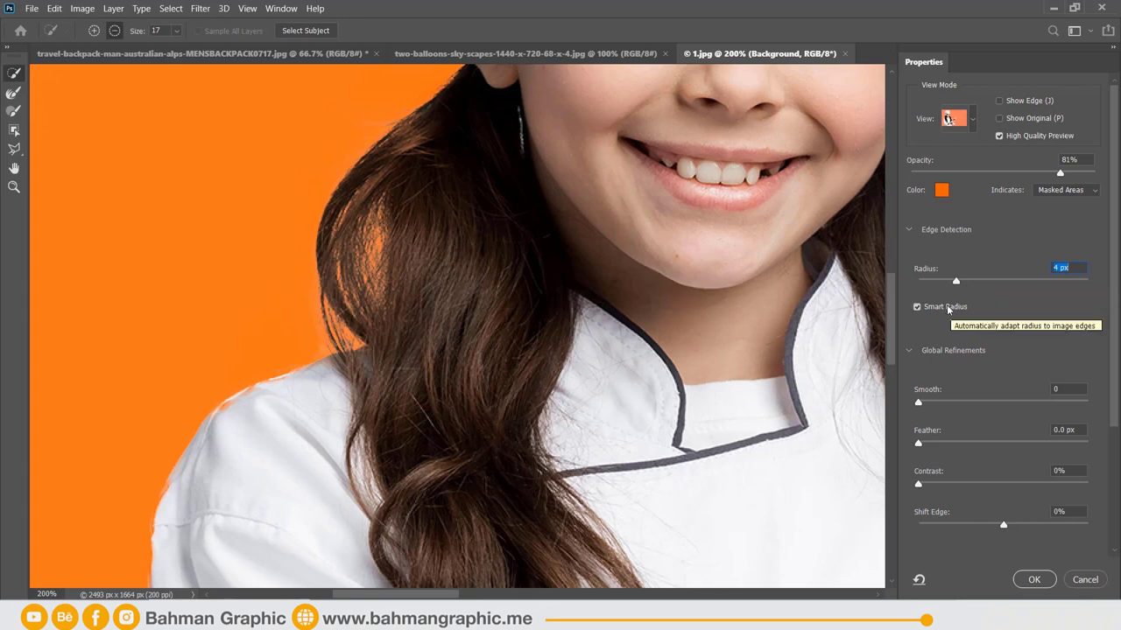
# Compare Smart Radius on and off, leaving it off with Radius at 6 px.
pyautogui.click(946, 306)
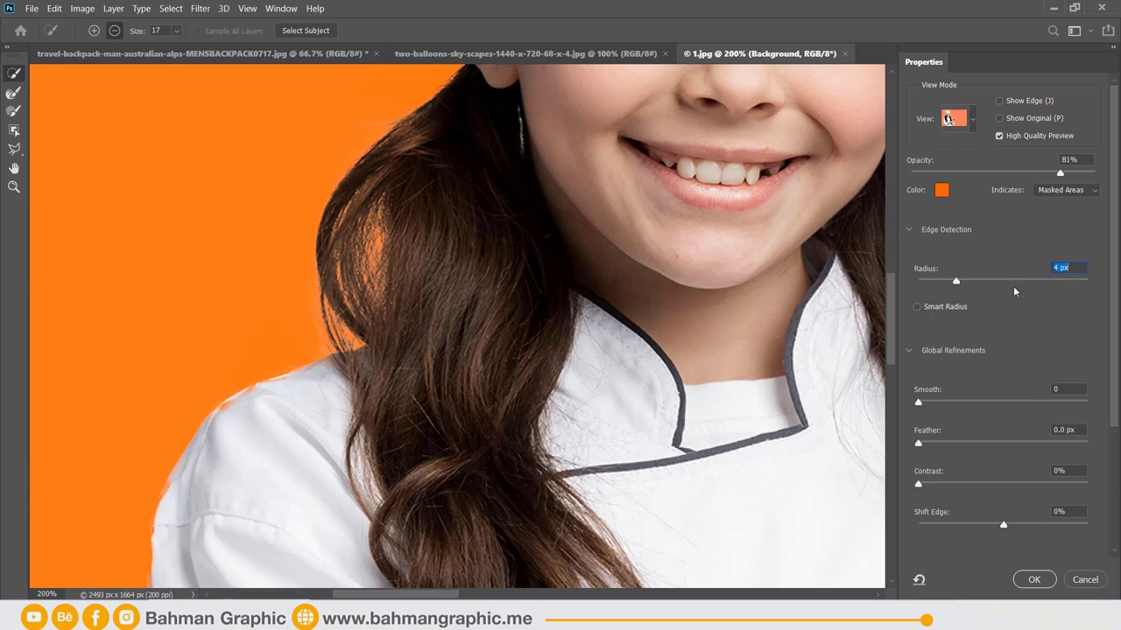
pyautogui.click(1027, 283)
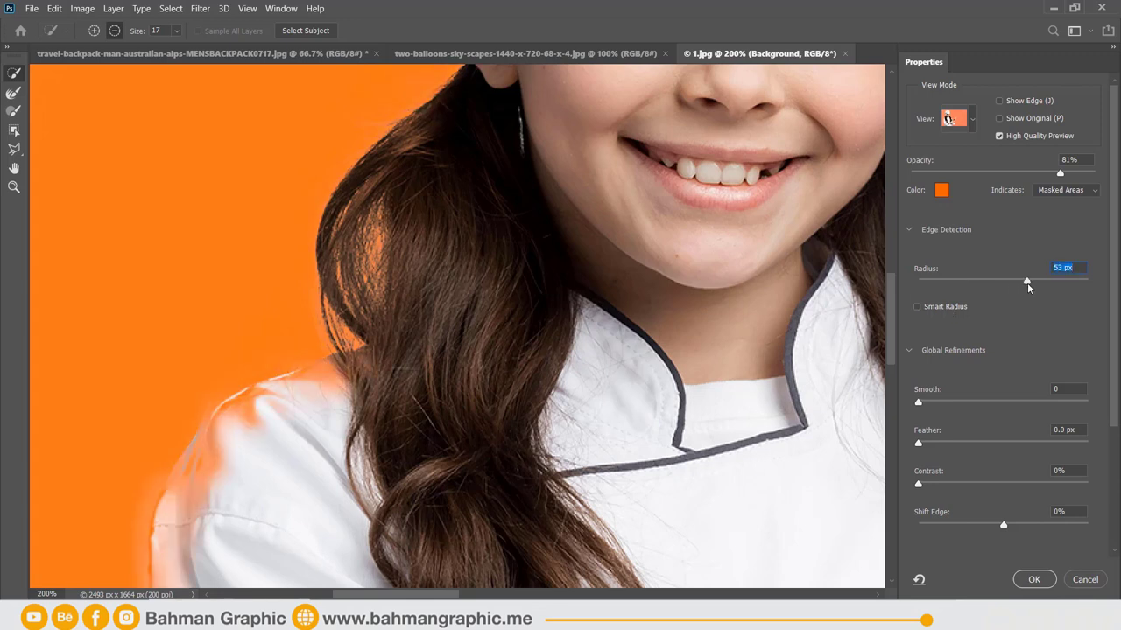
pyautogui.click(941, 309)
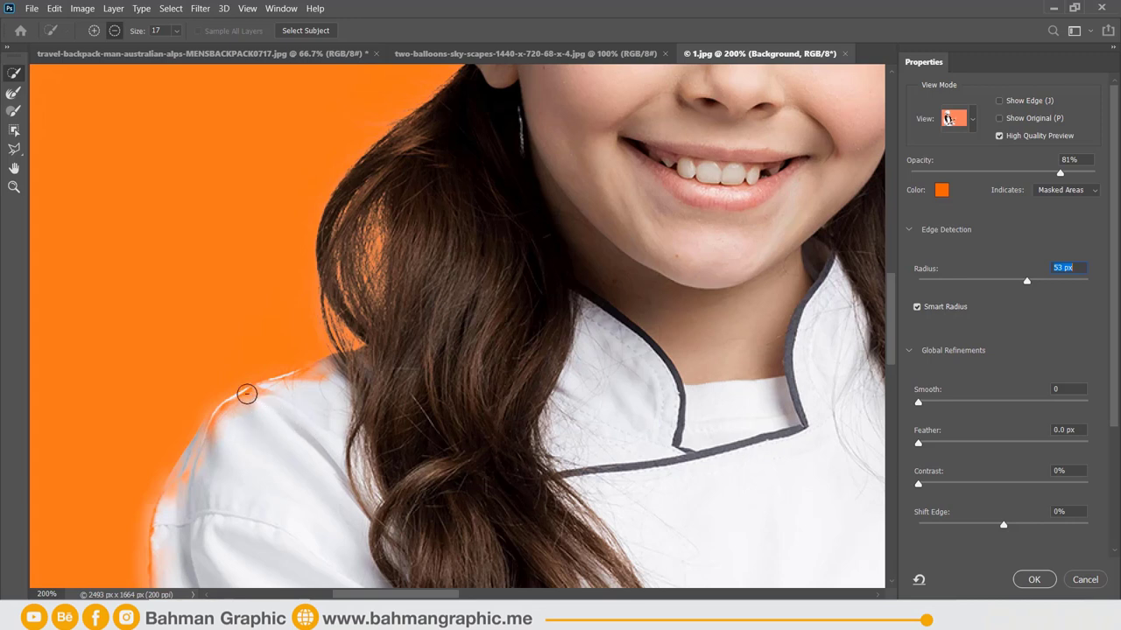
pyautogui.click(937, 308)
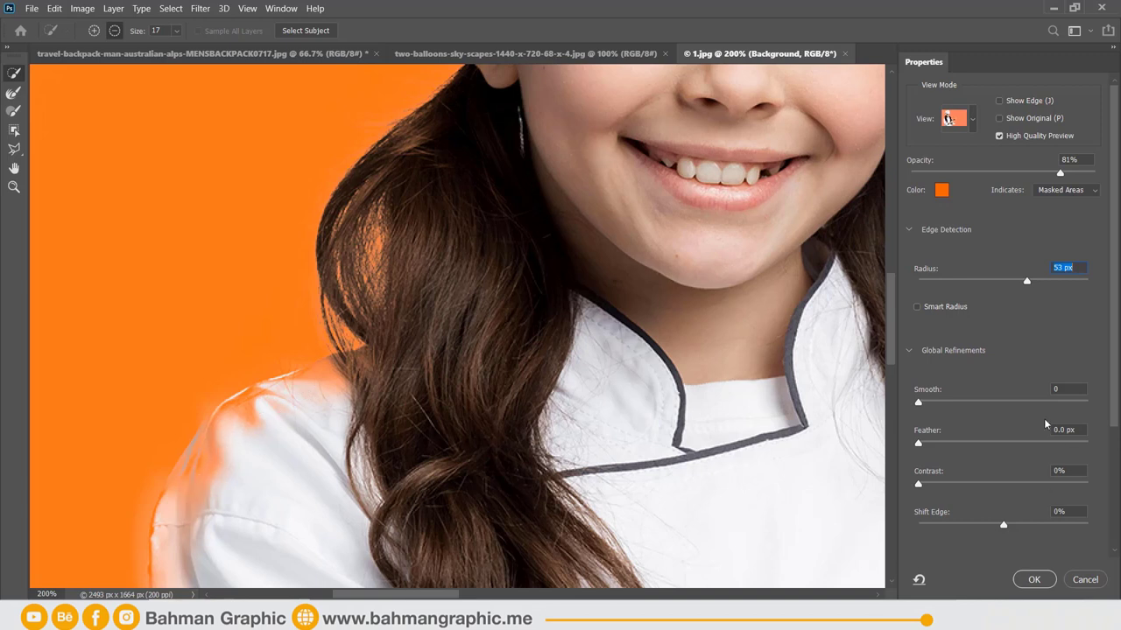
pyautogui.moveTo(957, 278); pyautogui.dragTo(970, 282)
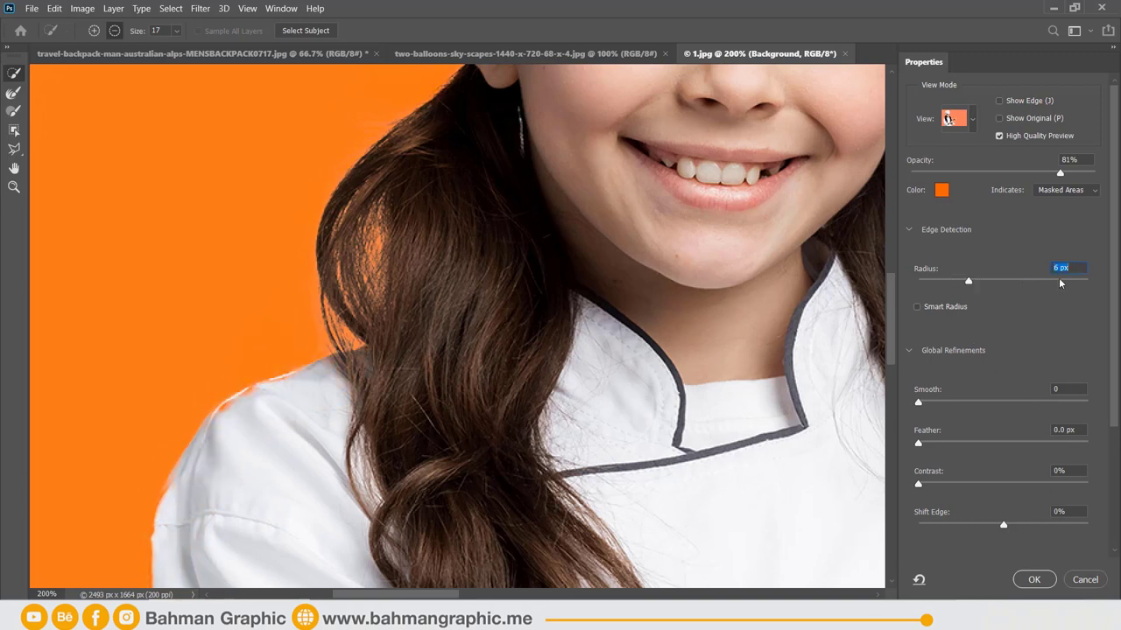
# Zoom to 400% on the shoulder edge for brush refinement.
pyautogui.hotkey('ctrl', '+')
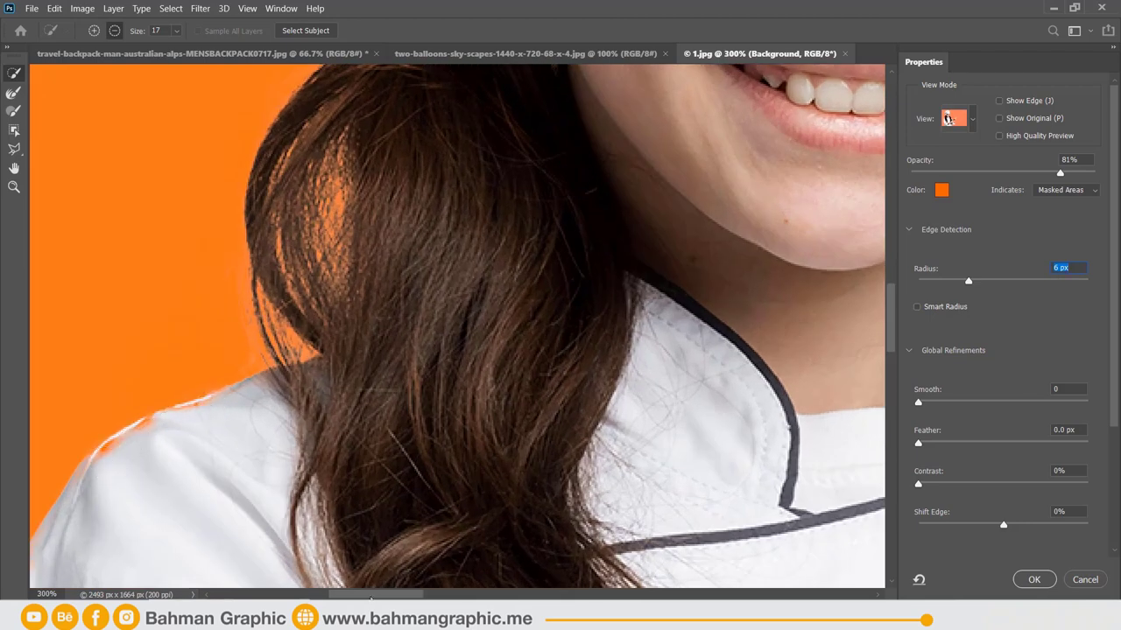
pyautogui.moveTo(366, 598); pyautogui.dragTo(348, 598)
pyautogui.hotkey('ctrl', '+')
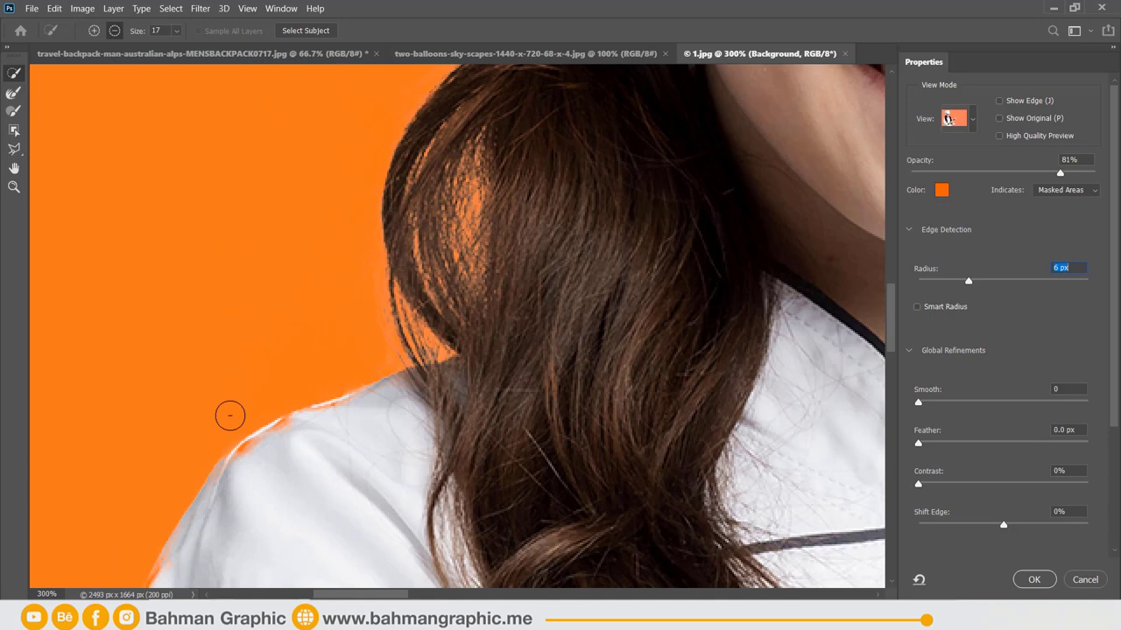
pyautogui.click(999, 136)
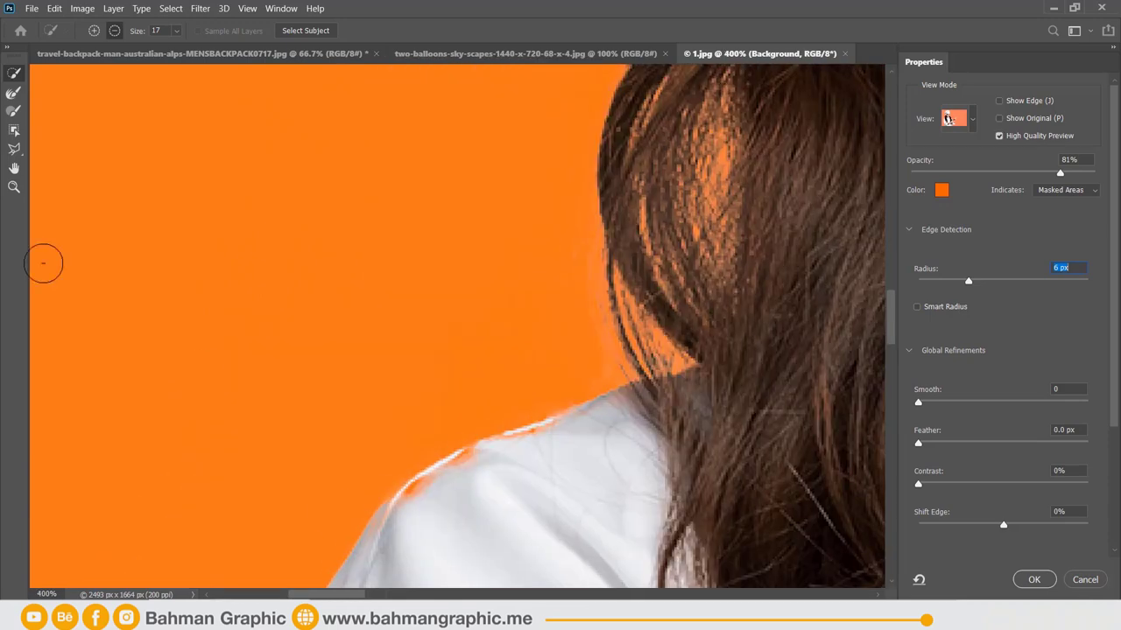
pyautogui.moveTo(369, 597); pyautogui.dragTo(348, 597)
pyautogui.click(14, 110)
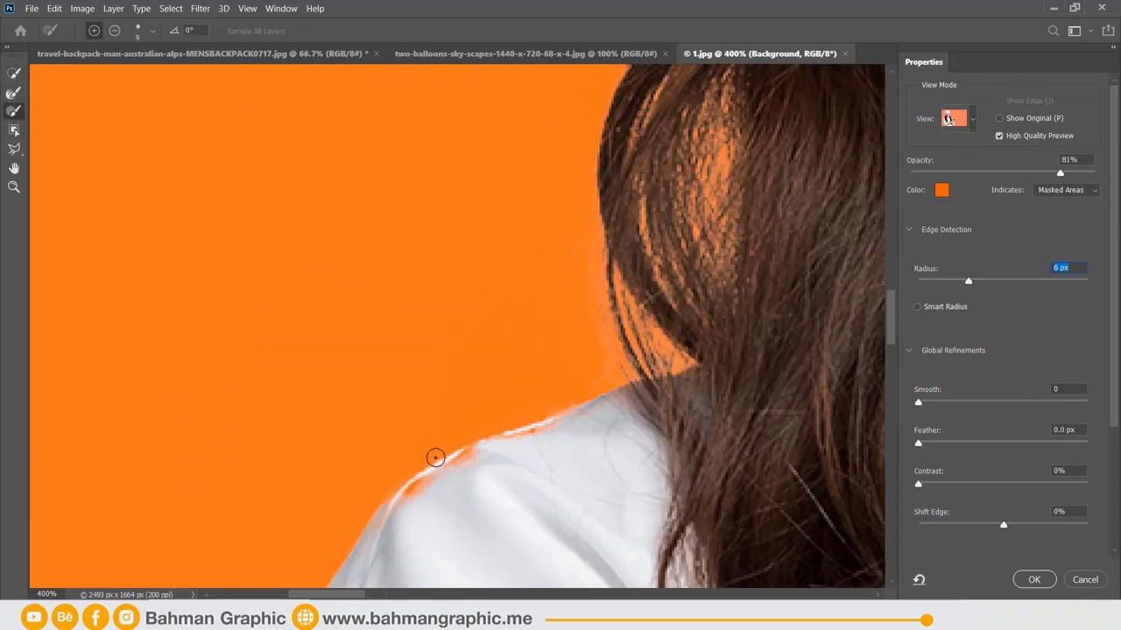
# Brush the orange fringe off the shoulder and set the mask overlay opacity to 100%.
pyautogui.moveTo(480, 451)
pyautogui.mouseDown()
pyautogui.moveTo(410, 499)
pyautogui.moveTo(478, 448)
pyautogui.moveTo(563, 430)
pyautogui.moveTo(531, 456)
pyautogui.mouseUp()
pyautogui.write('0')
pyautogui.hotkey('ctrl', '-')
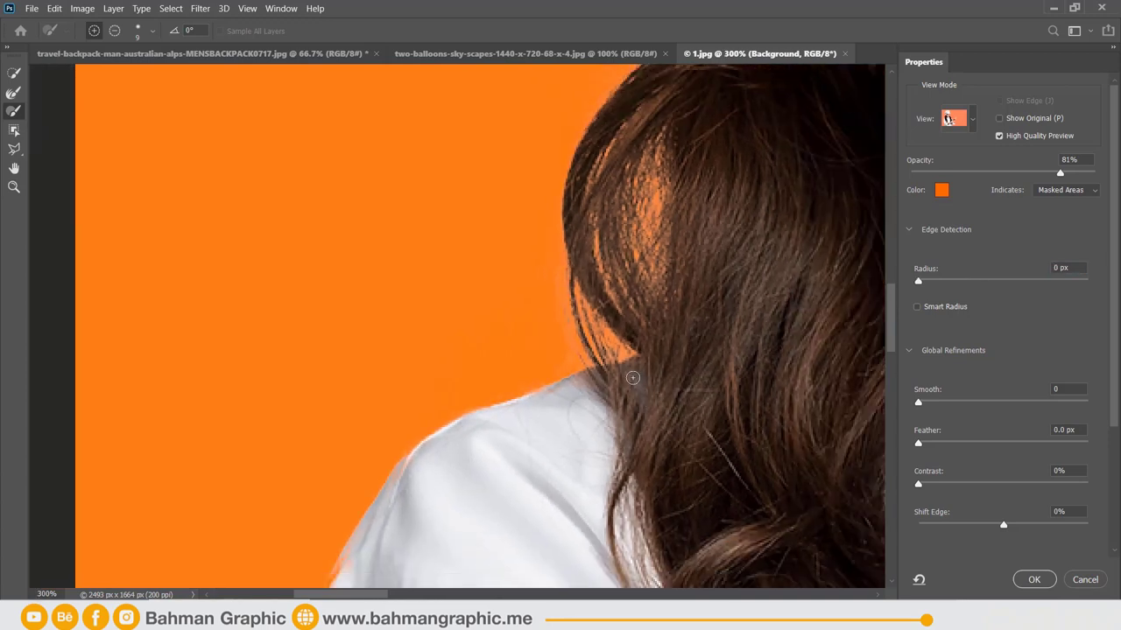
pyautogui.hotkey('ctrl', '-')
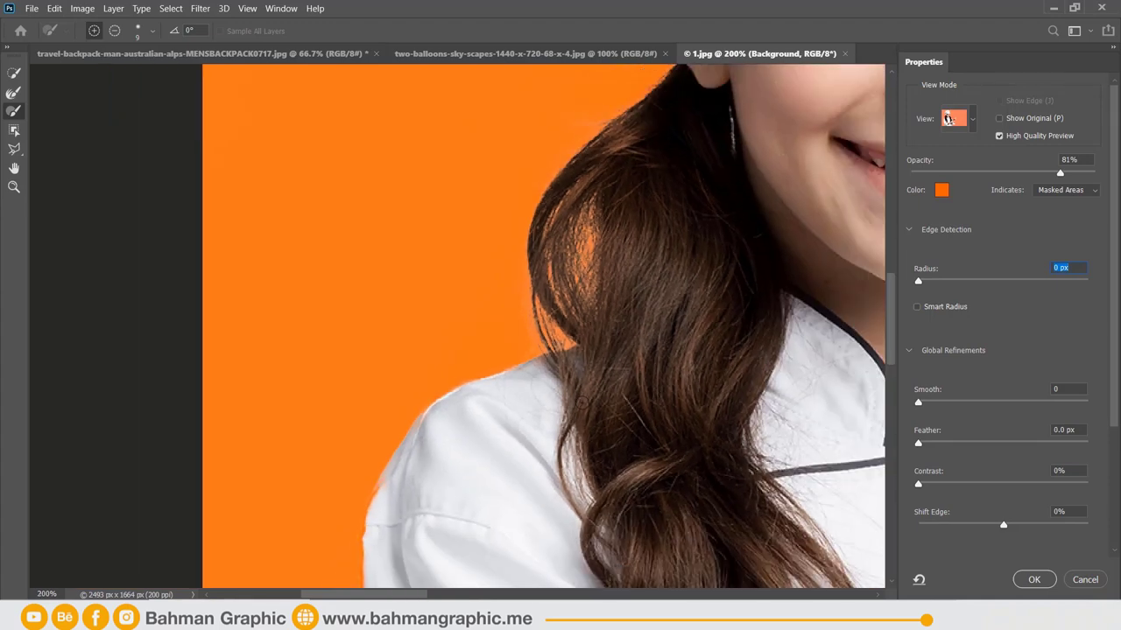
pyautogui.hotkey('ctrl', '-')
pyautogui.hotkey('ctrl', '+')
pyautogui.scroll(-3, 895, 317)
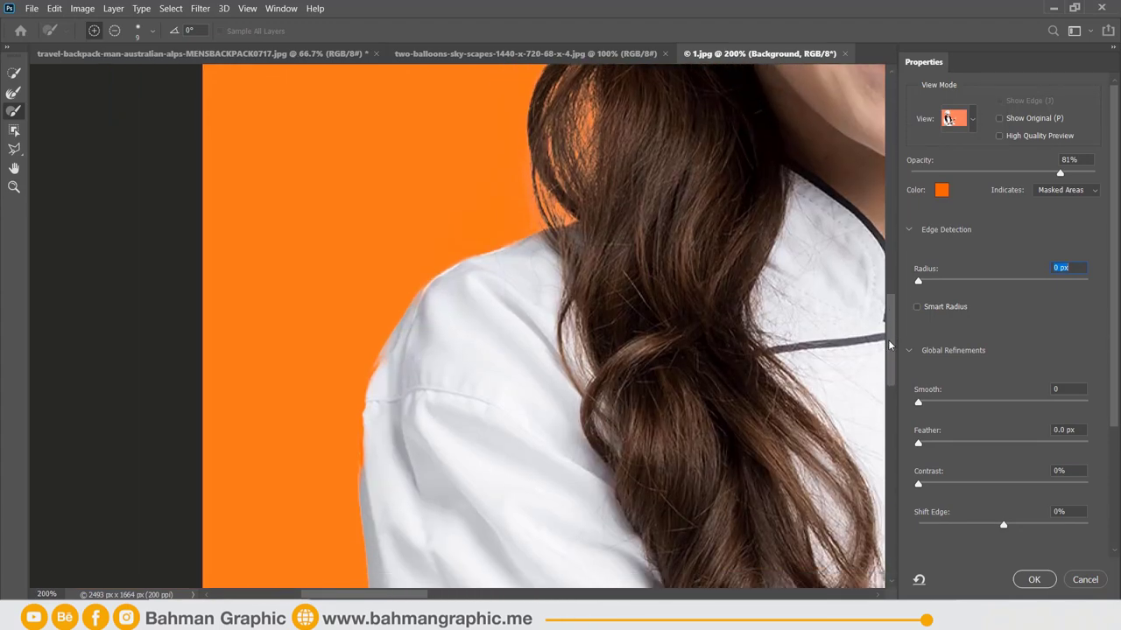
pyautogui.scroll(-1, 895, 317)
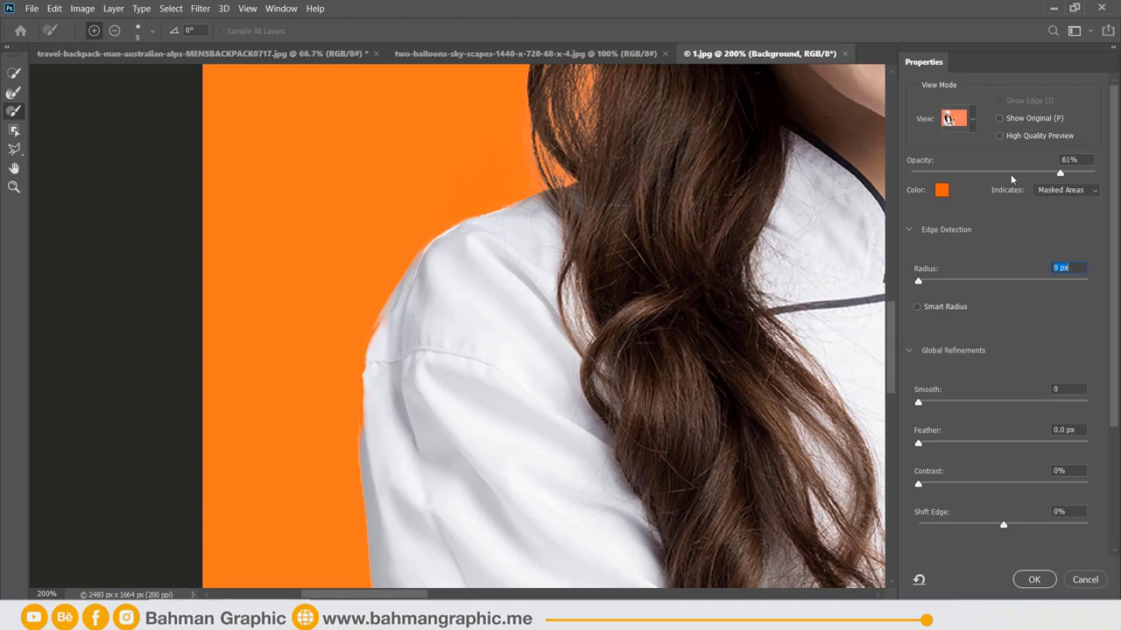
pyautogui.moveTo(1013, 175); pyautogui.dragTo(911, 173)
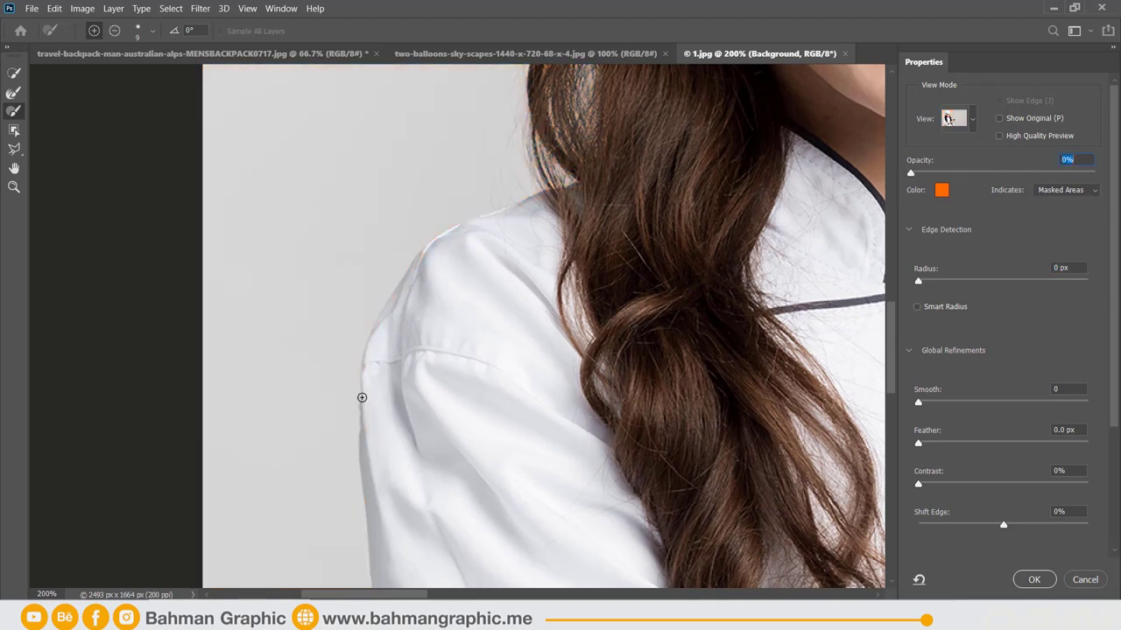
pyautogui.moveTo(918, 173); pyautogui.dragTo(1095, 172)
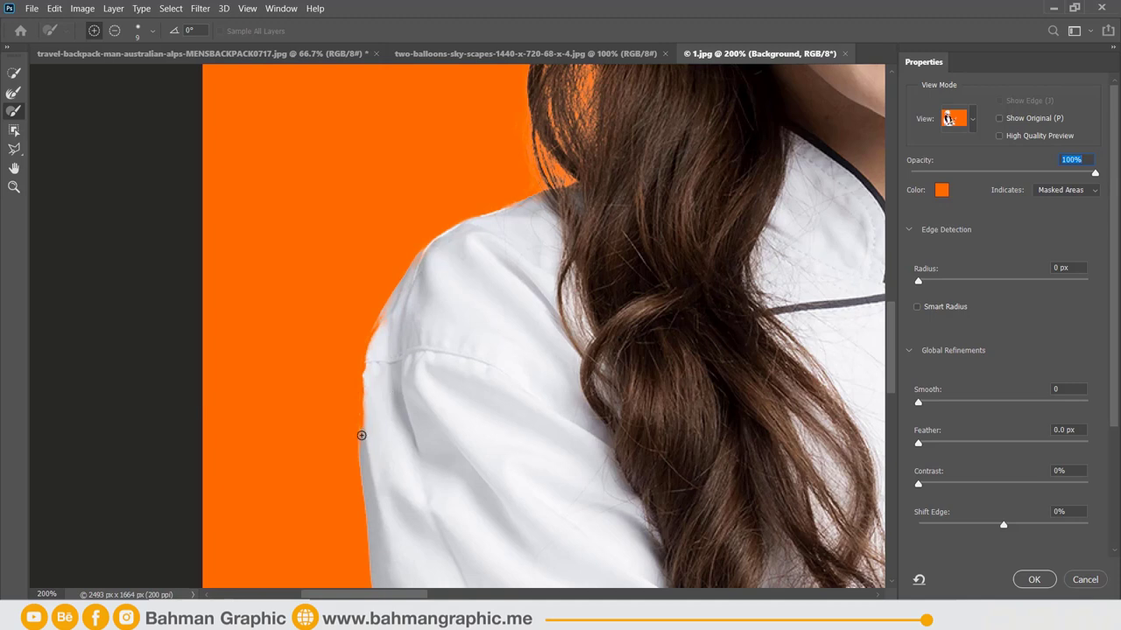
# Refine the sleeve's left edge, subtracting stray areas with the Brush, then painting edge back in.
pyautogui.moveTo(366, 431); pyautogui.dragTo(386, 307)
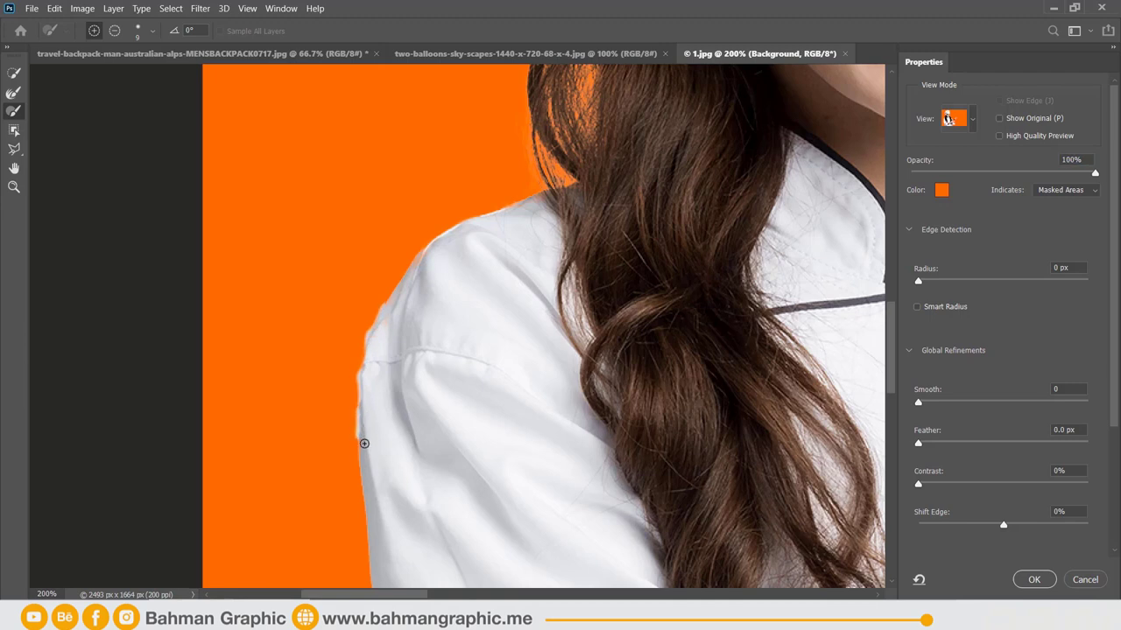
pyautogui.moveTo(361, 411)
pyautogui.mouseDown()
pyautogui.moveTo(364, 347)
pyautogui.moveTo(388, 318)
pyautogui.mouseUp()
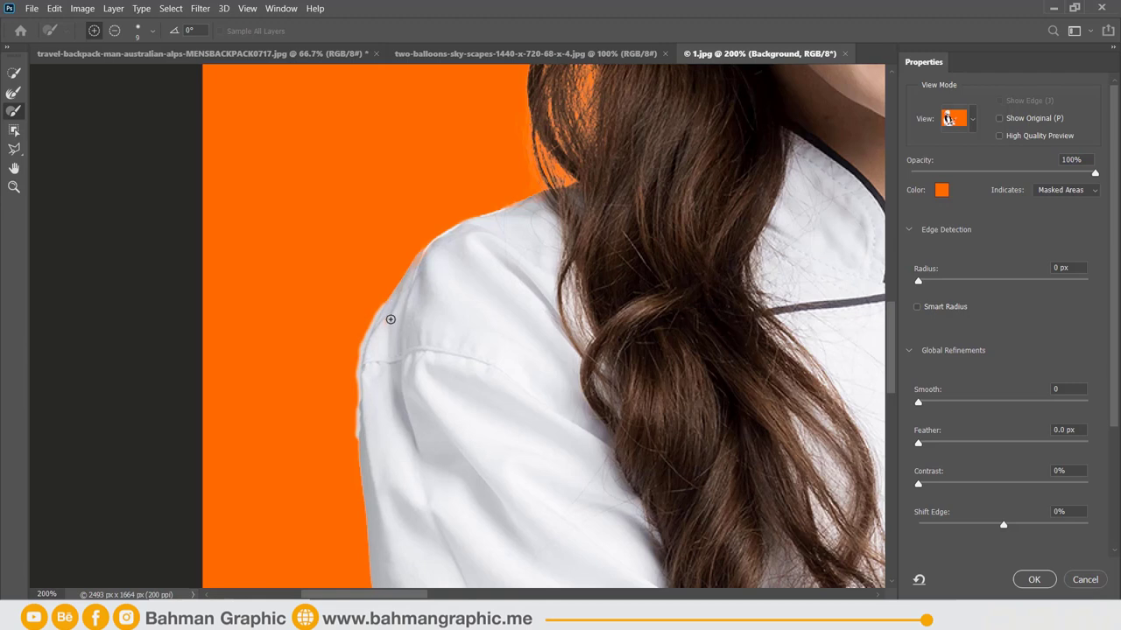
pyautogui.click(13, 92)
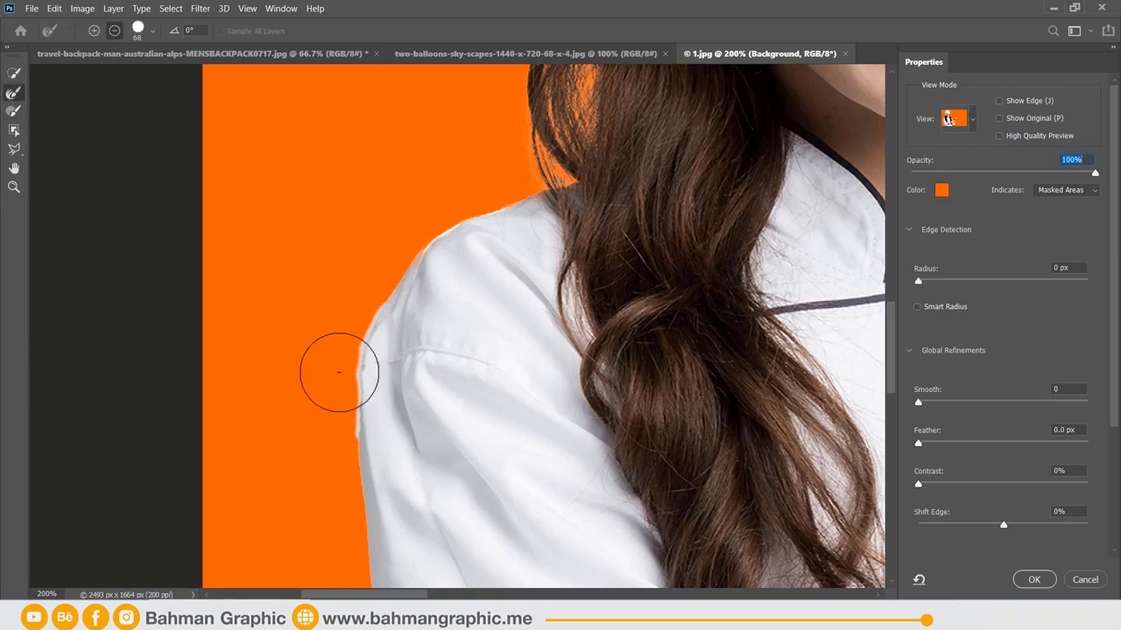
pyautogui.moveTo(343, 395); pyautogui.dragTo(358, 335)
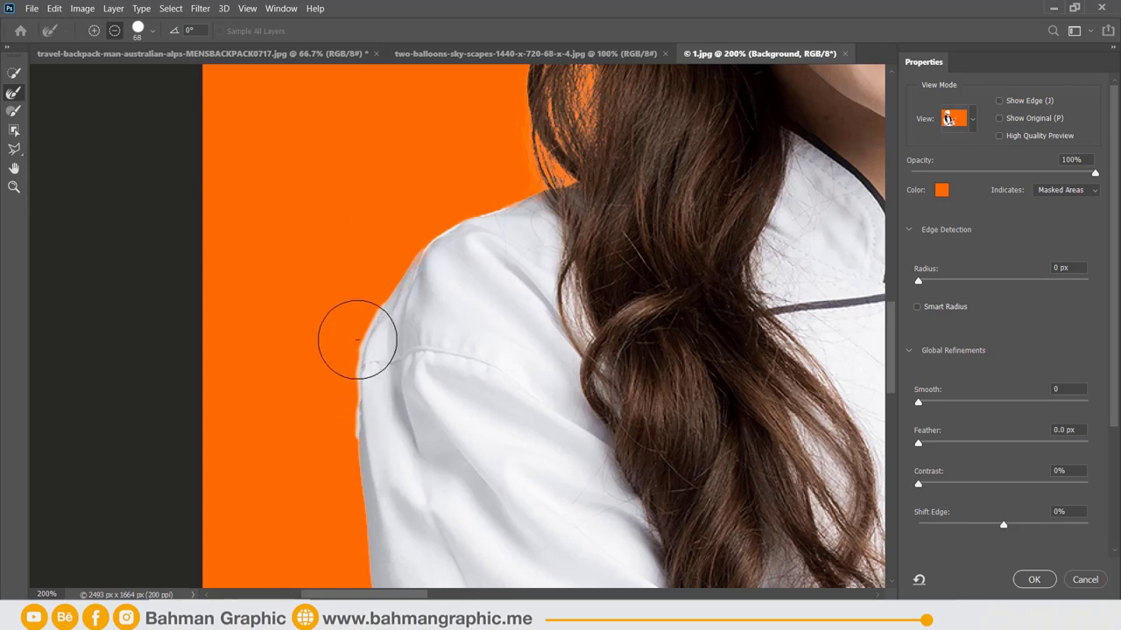
pyautogui.click(94, 31)
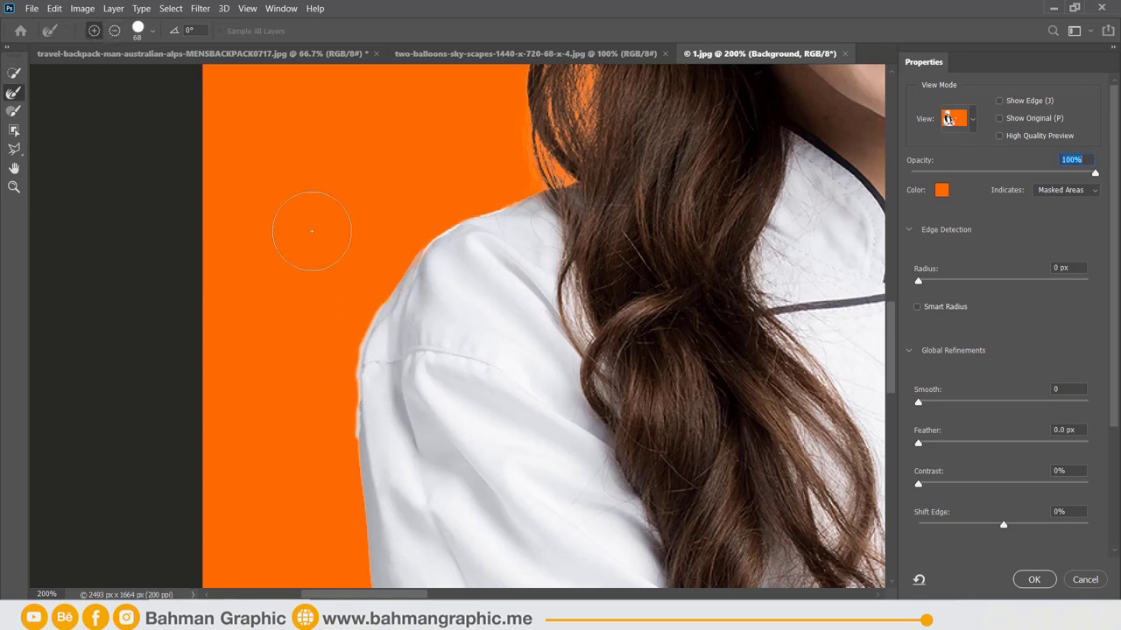
pyautogui.moveTo(348, 314)
pyautogui.mouseDown()
pyautogui.moveTo(351, 426)
pyautogui.moveTo(362, 334)
pyautogui.mouseUp()
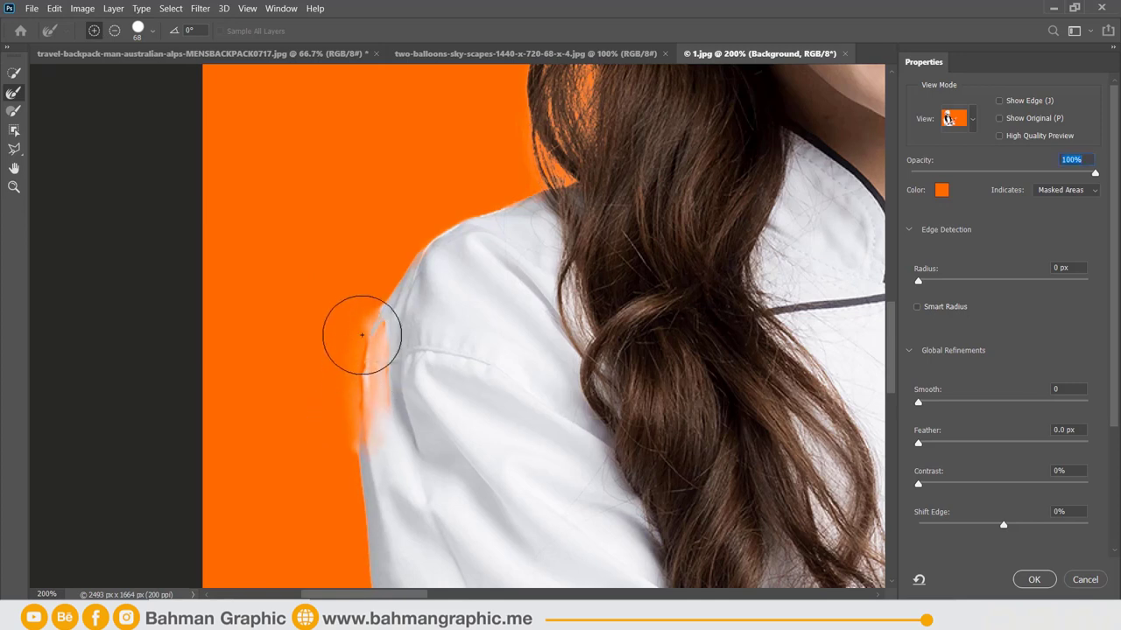
# Lasso along the sleeve edge and set Smooth to 16.
pyautogui.click(13, 148)
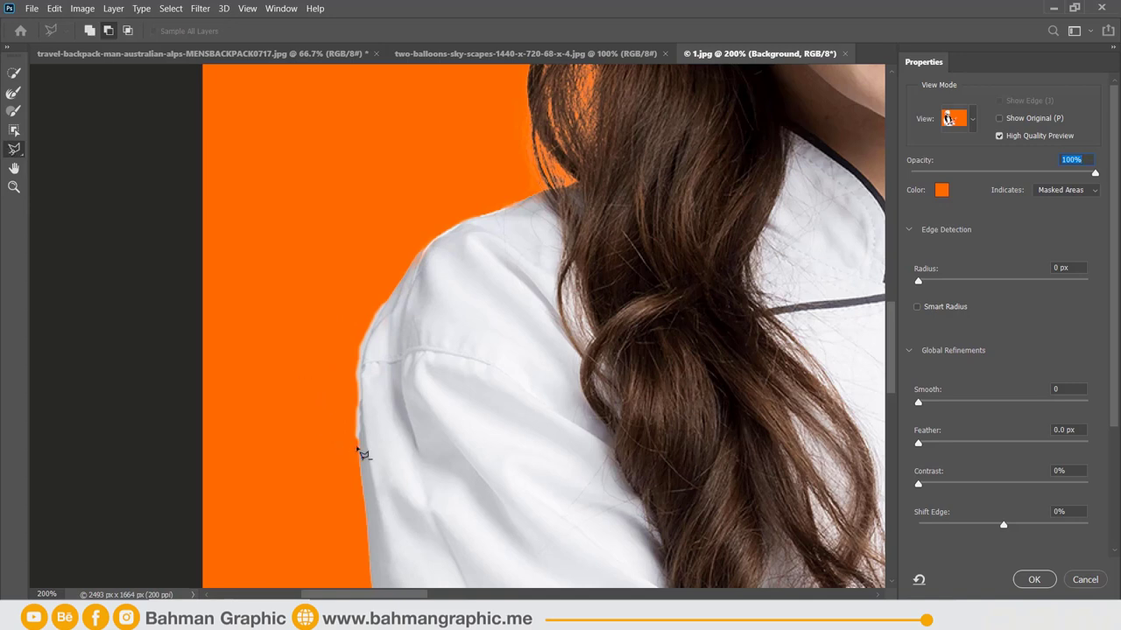
pyautogui.moveTo(359, 447)
pyautogui.mouseDown()
pyautogui.moveTo(366, 349)
pyautogui.moveTo(389, 292)
pyautogui.moveTo(278, 377)
pyautogui.mouseUp()
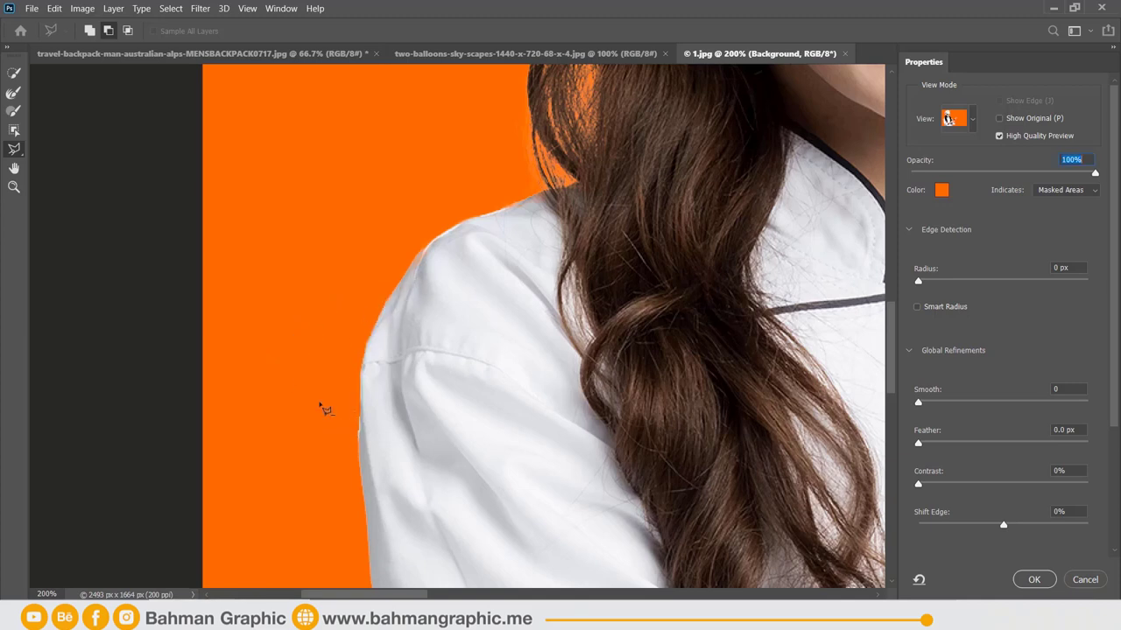
pyautogui.moveTo(325, 407); pyautogui.dragTo(377, 397)
pyautogui.click(950, 404)
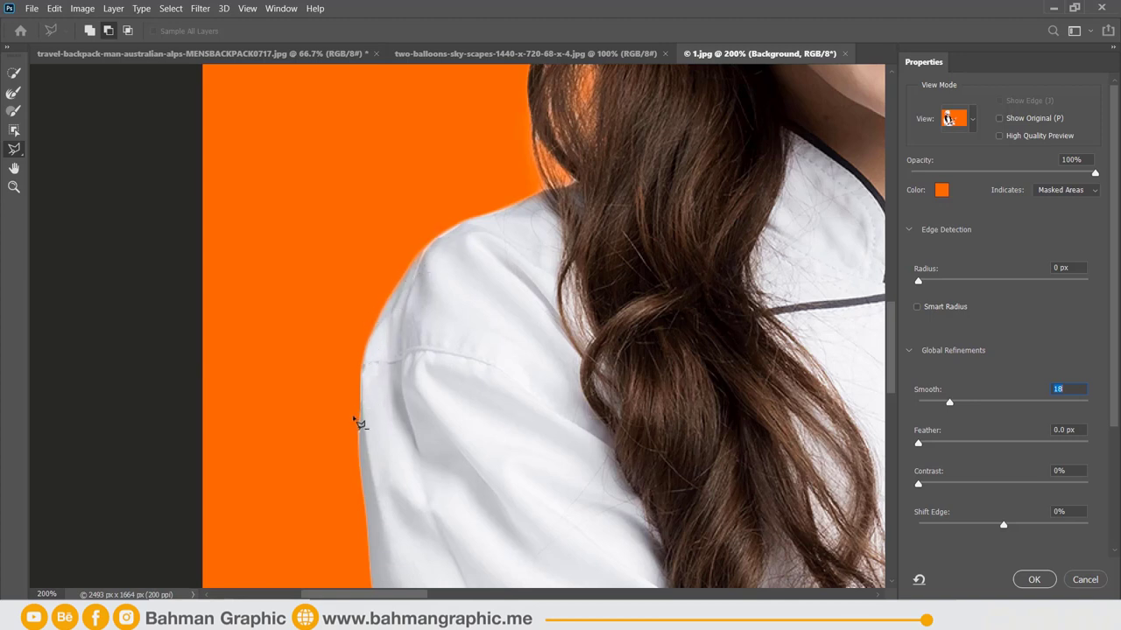
pyautogui.hotkey('ctrl', '+')
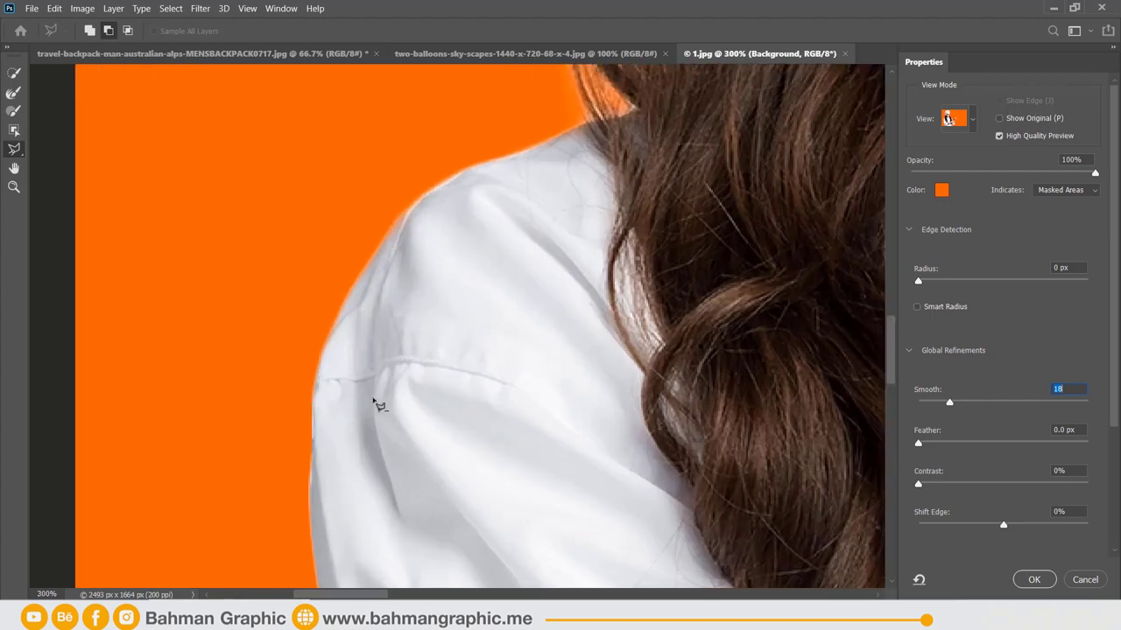
pyautogui.moveTo(889, 329); pyautogui.dragTo(864, 292)
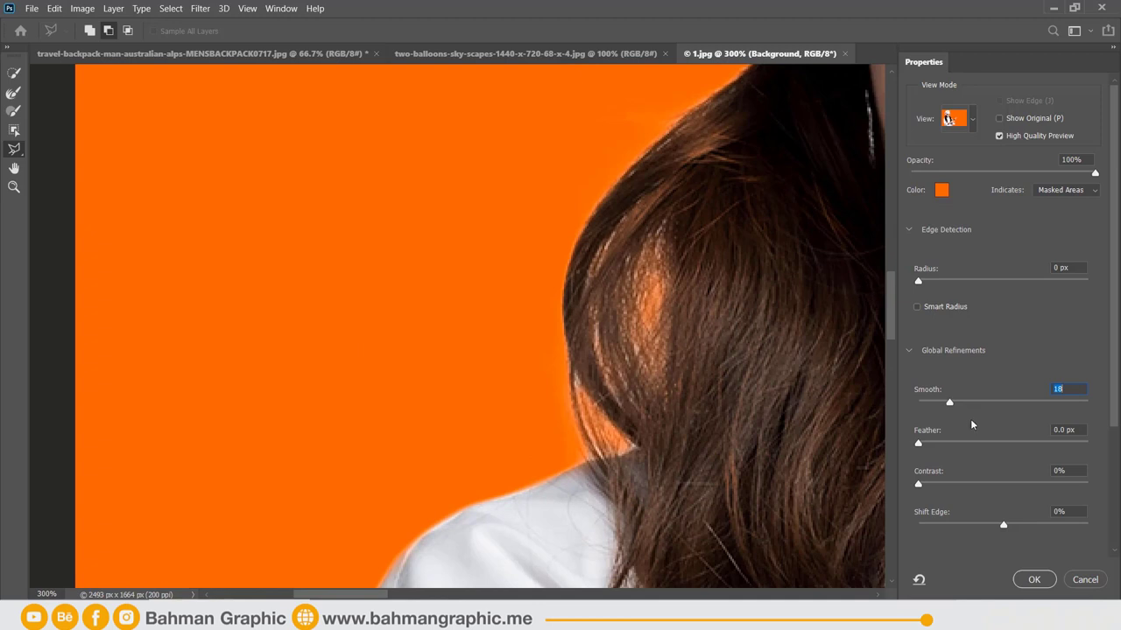
pyautogui.click(927, 402)
pyautogui.moveTo(927, 402); pyautogui.dragTo(945, 401)
# Set Radius to 1 px and try Feather values between 0 and 24.6 px.
pyautogui.moveTo(927, 284); pyautogui.dragTo(933, 284)
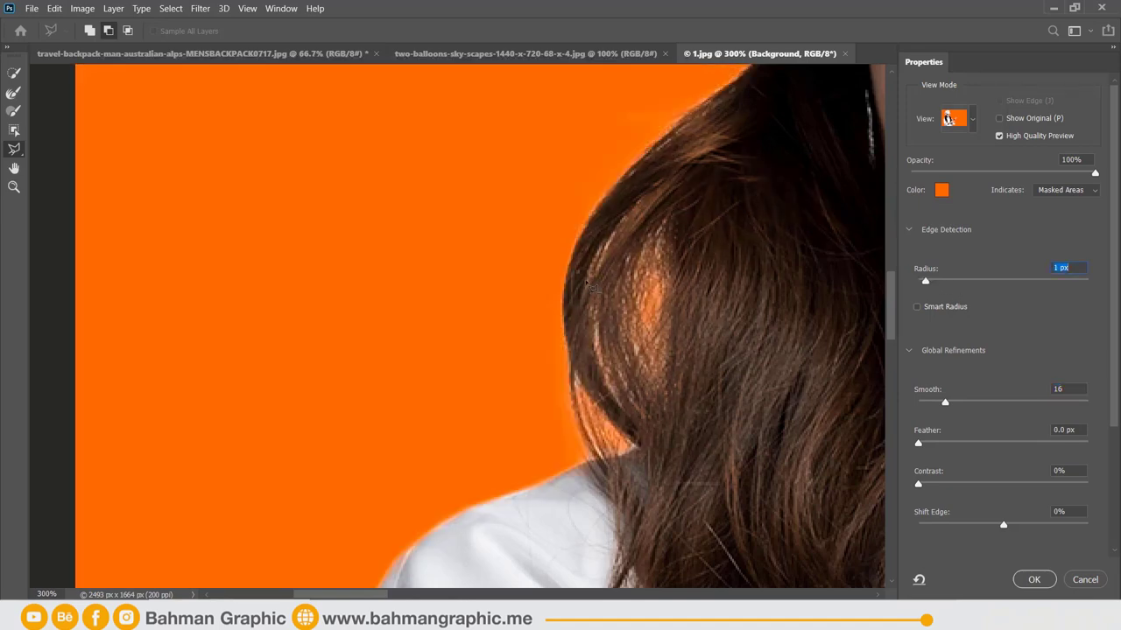
pyautogui.hotkey('ctrl', '-')
pyautogui.hotkey('ctrl', '-')
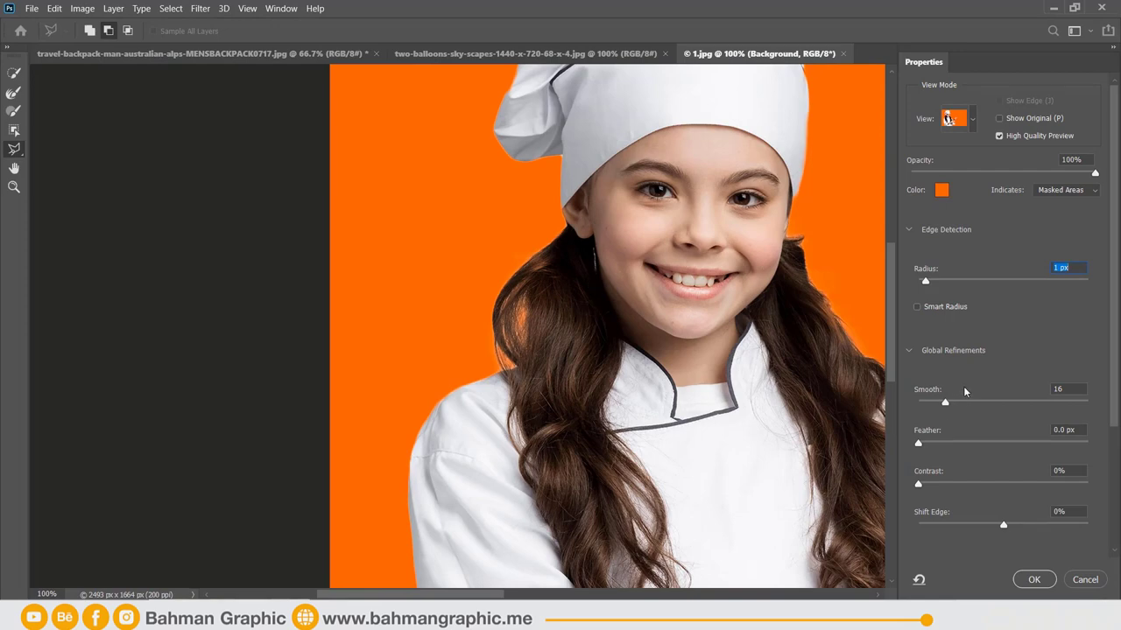
pyautogui.scroll(2, 442, 371)
pyautogui.scroll(2, 442, 371)
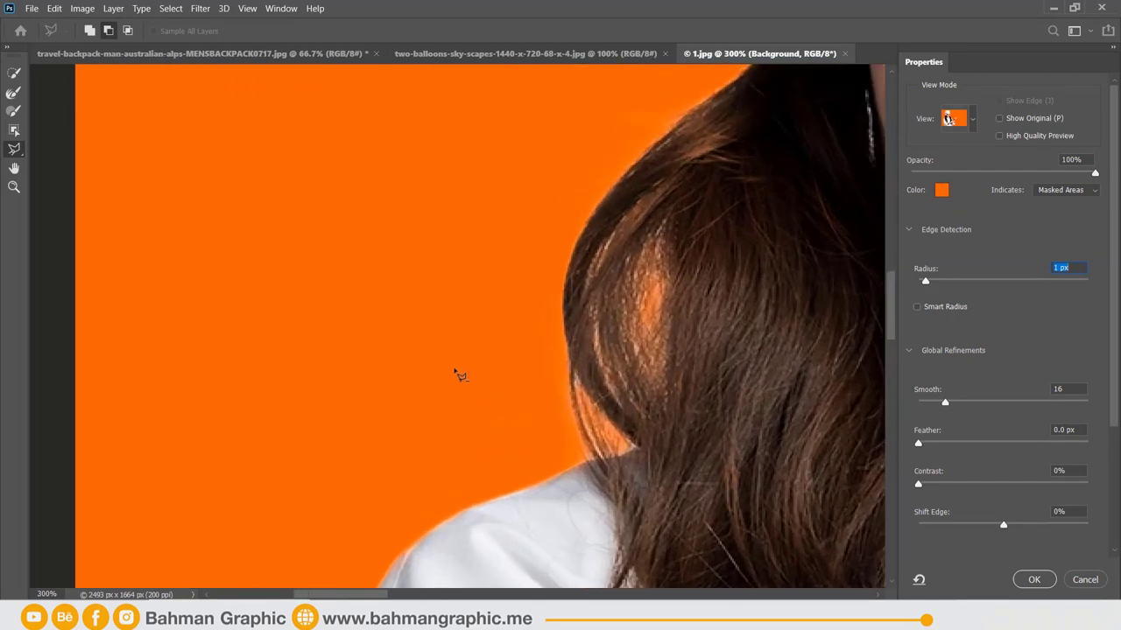
pyautogui.moveTo(891, 328); pyautogui.dragTo(888, 340)
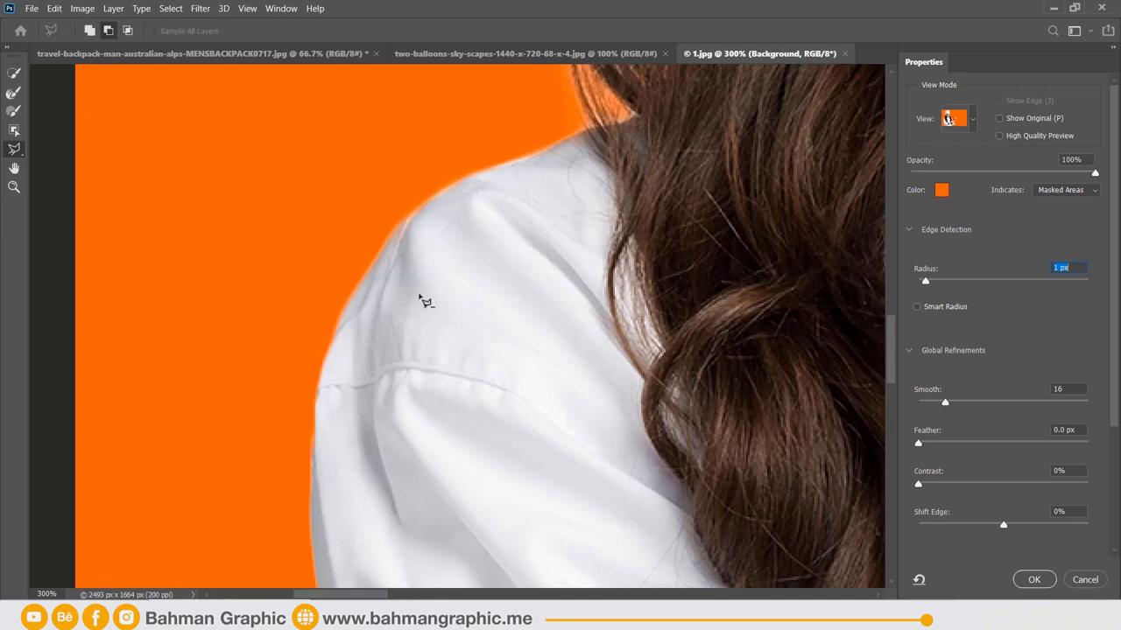
pyautogui.click(990, 442)
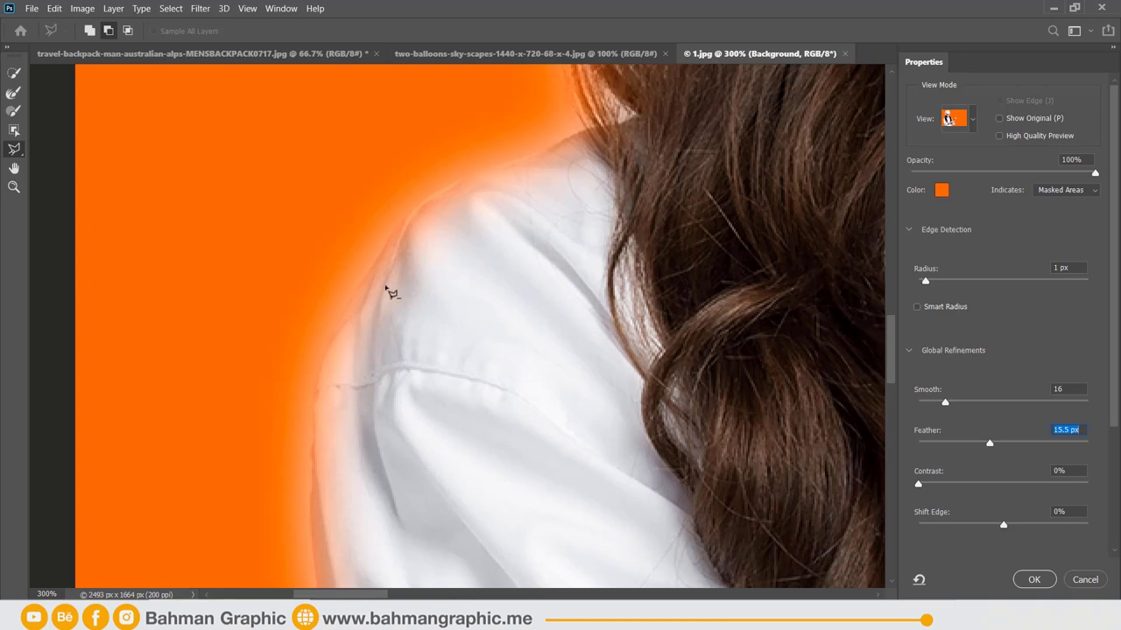
pyautogui.write('0')
pyautogui.press('Return')
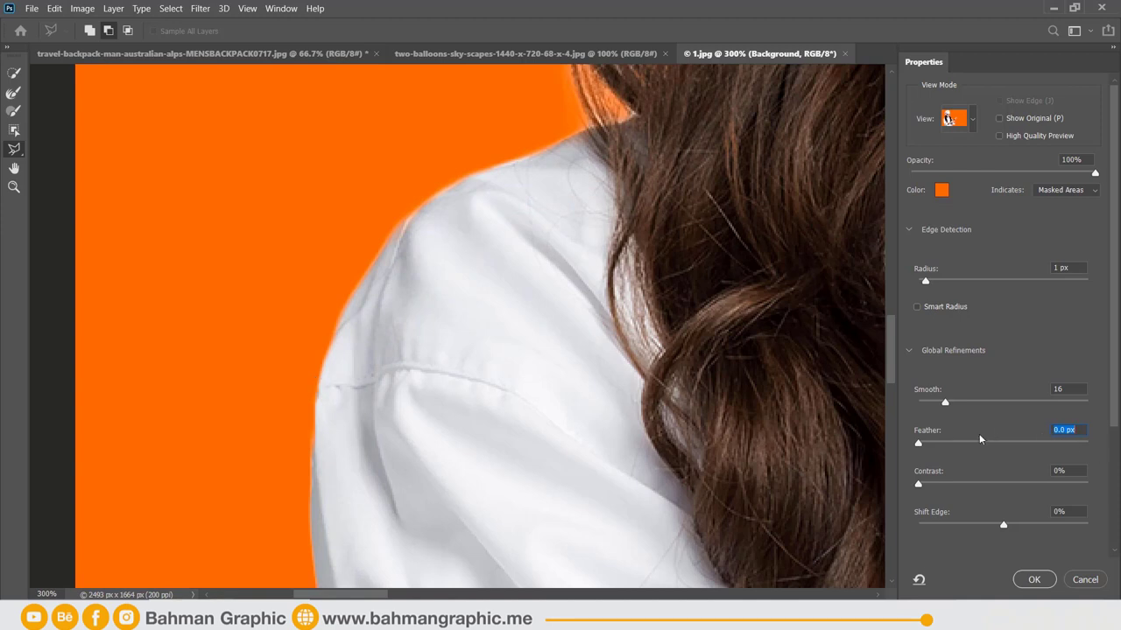
pyautogui.moveTo(971, 445); pyautogui.dragTo(995, 442)
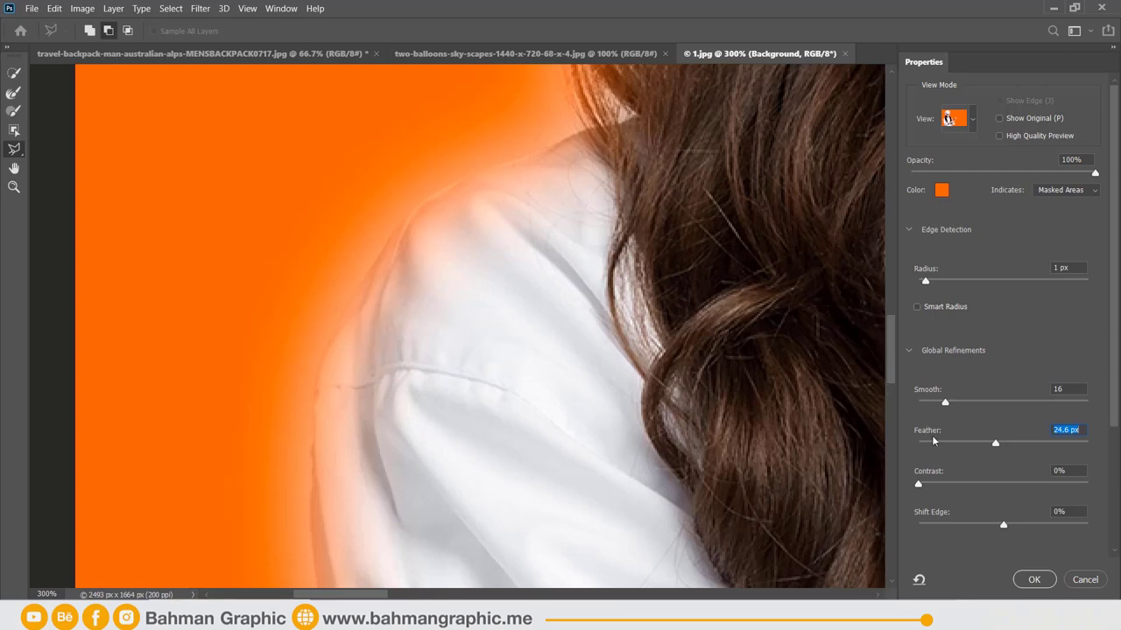
pyautogui.moveTo(925, 448); pyautogui.dragTo(913, 445)
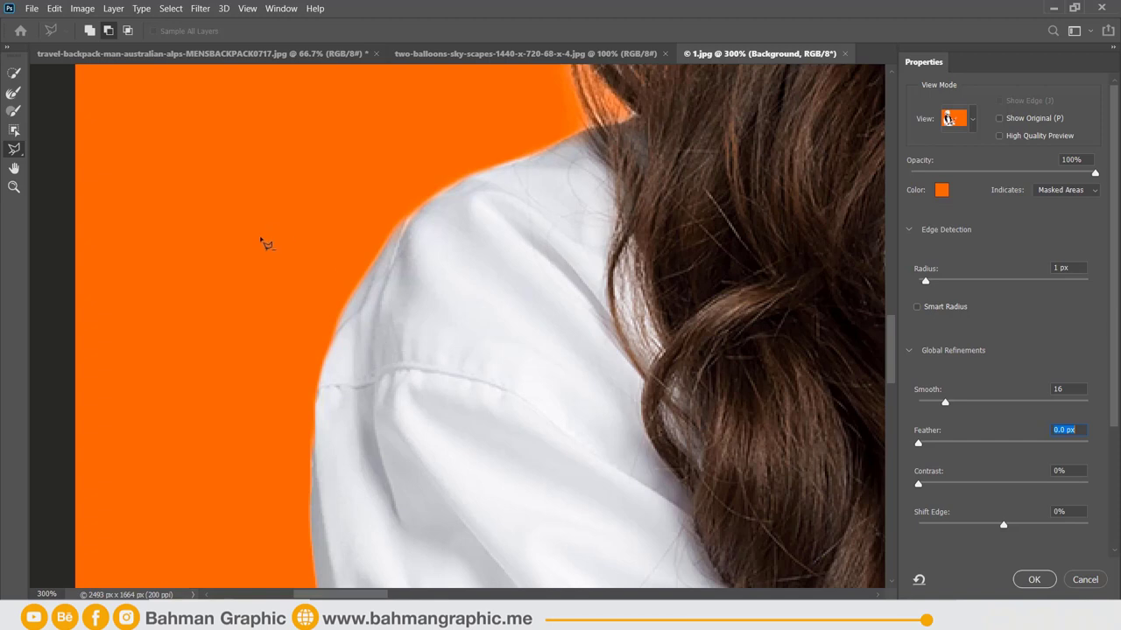
pyautogui.moveTo(918, 442)
pyautogui.mouseDown()
pyautogui.moveTo(953, 442)
pyautogui.moveTo(902, 439)
pyautogui.mouseUp()
# Raise the edge Contrast to 6% and review the edge at 100%.
pyautogui.moveTo(976, 483); pyautogui.dragTo(1019, 493)
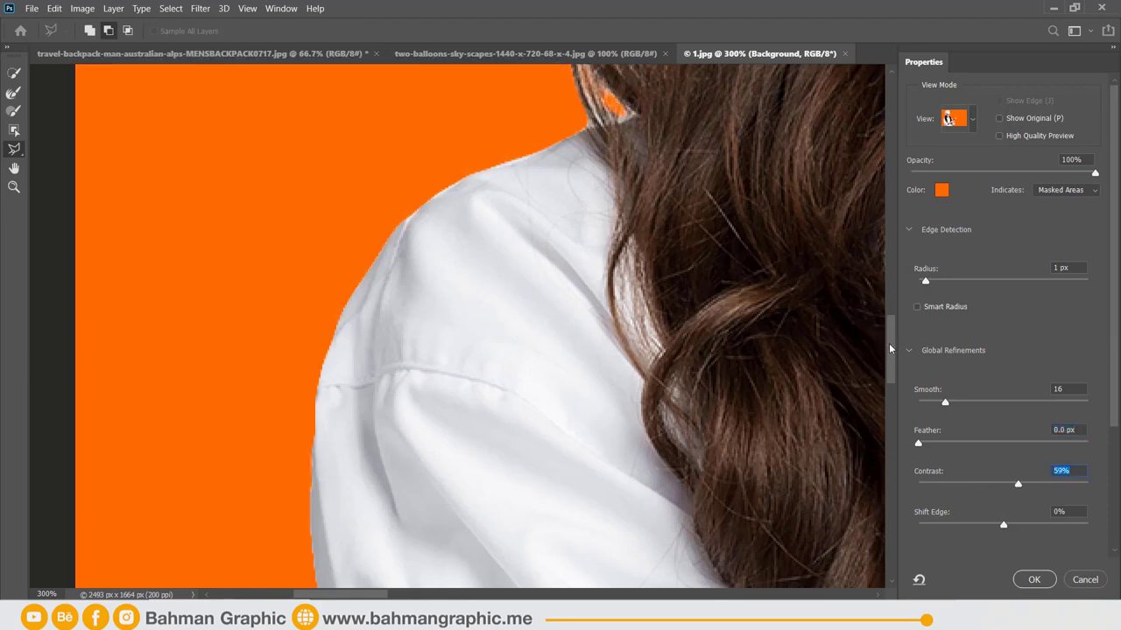
pyautogui.moveTo(889, 343); pyautogui.dragTo(890, 311)
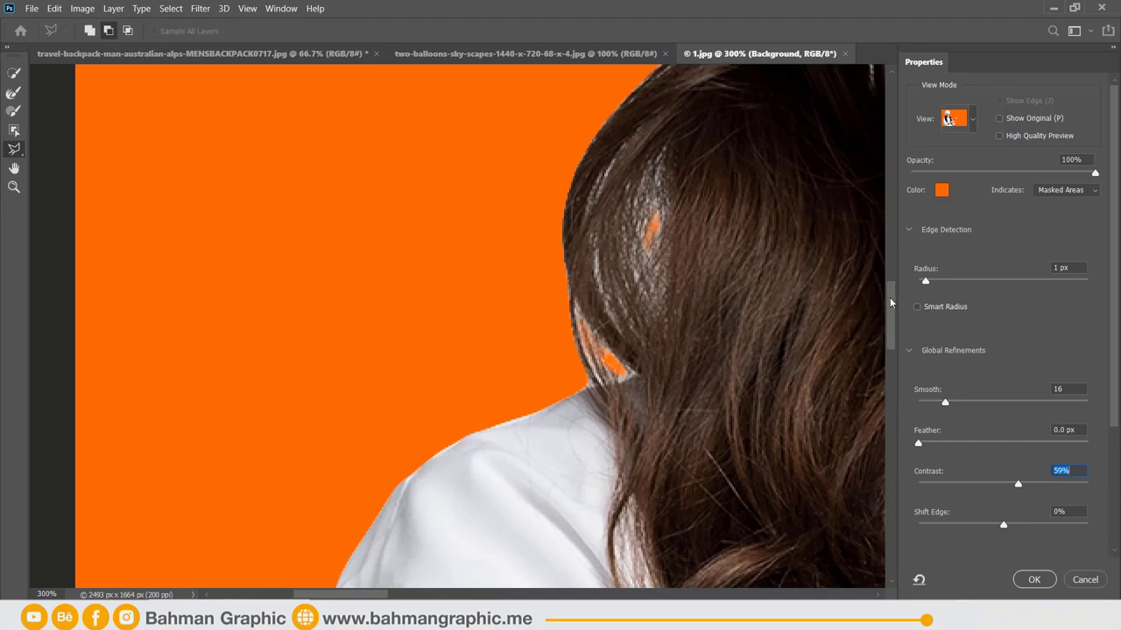
pyautogui.moveTo(890, 297); pyautogui.dragTo(877, 334)
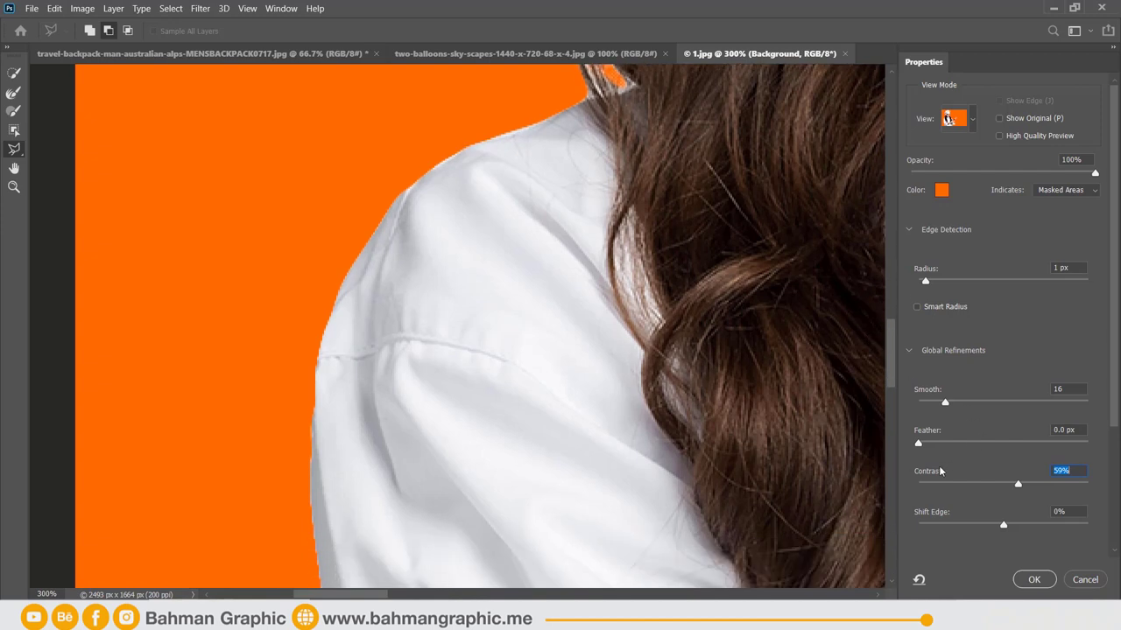
pyautogui.write('6')
pyautogui.press('Return')
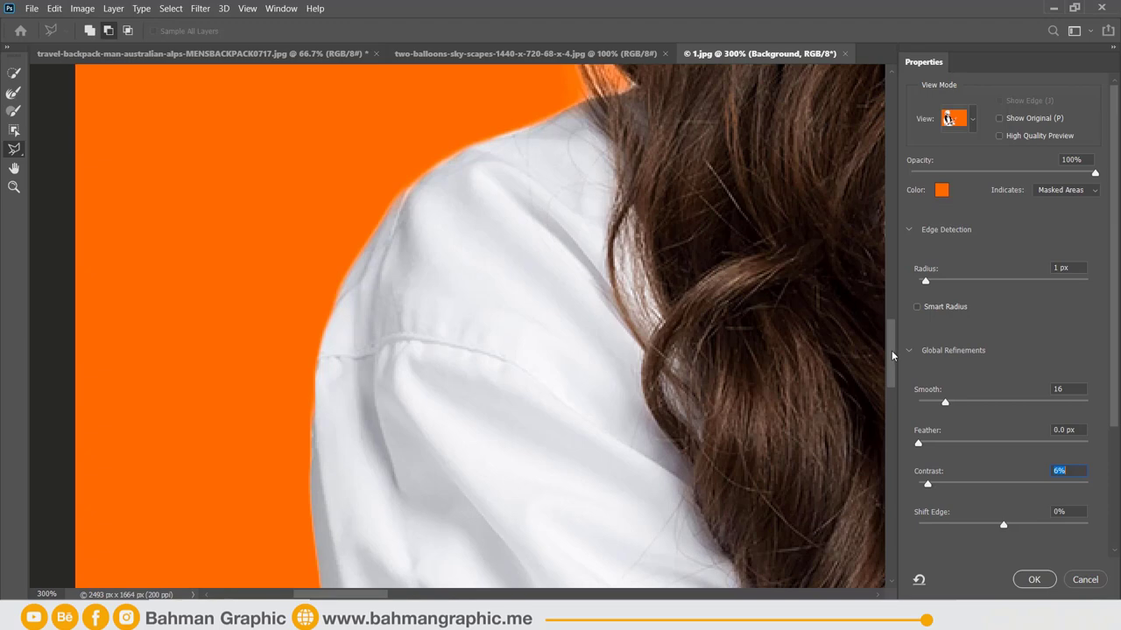
pyautogui.moveTo(893, 356); pyautogui.dragTo(892, 379)
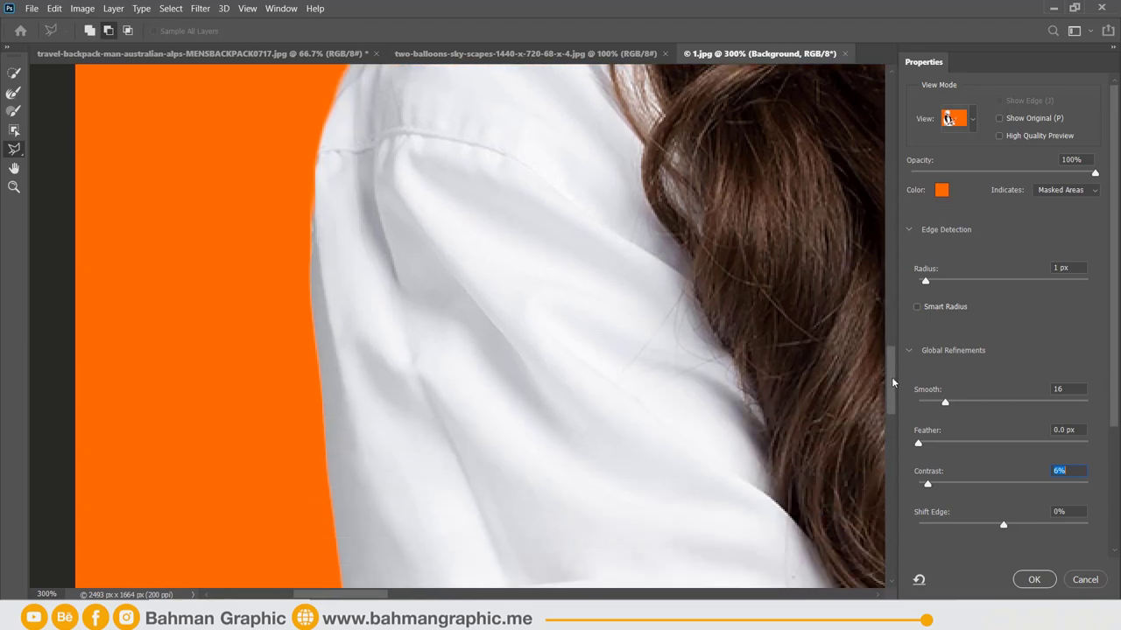
pyautogui.hotkey('ctrl', '-')
pyautogui.hotkey('ctrl', '-')
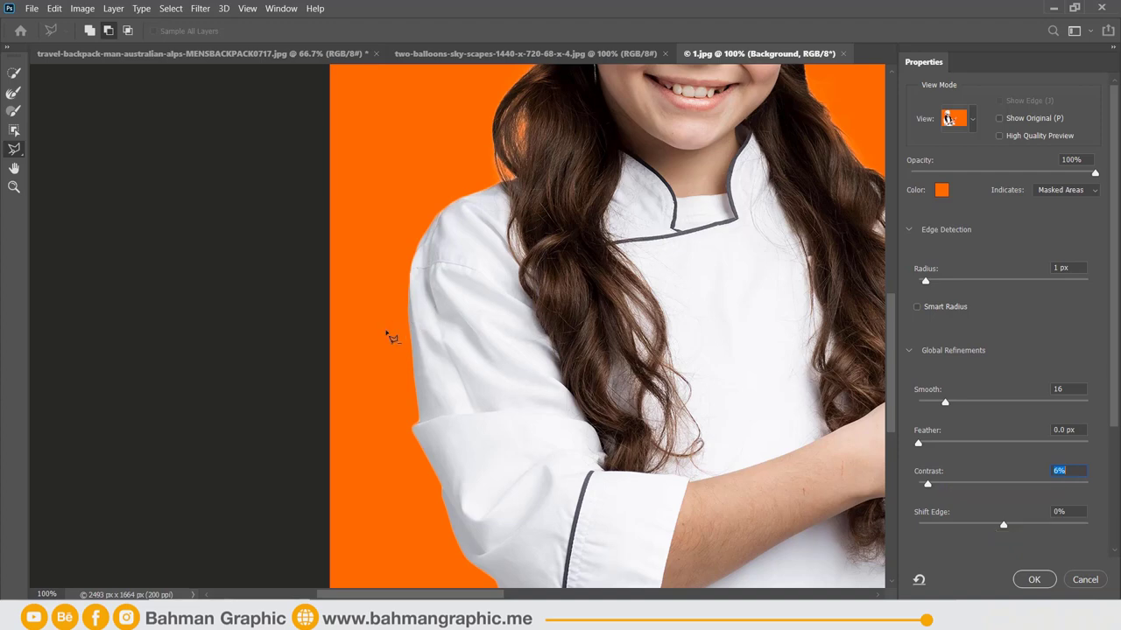
pyautogui.hotkey('ctrl', '+')
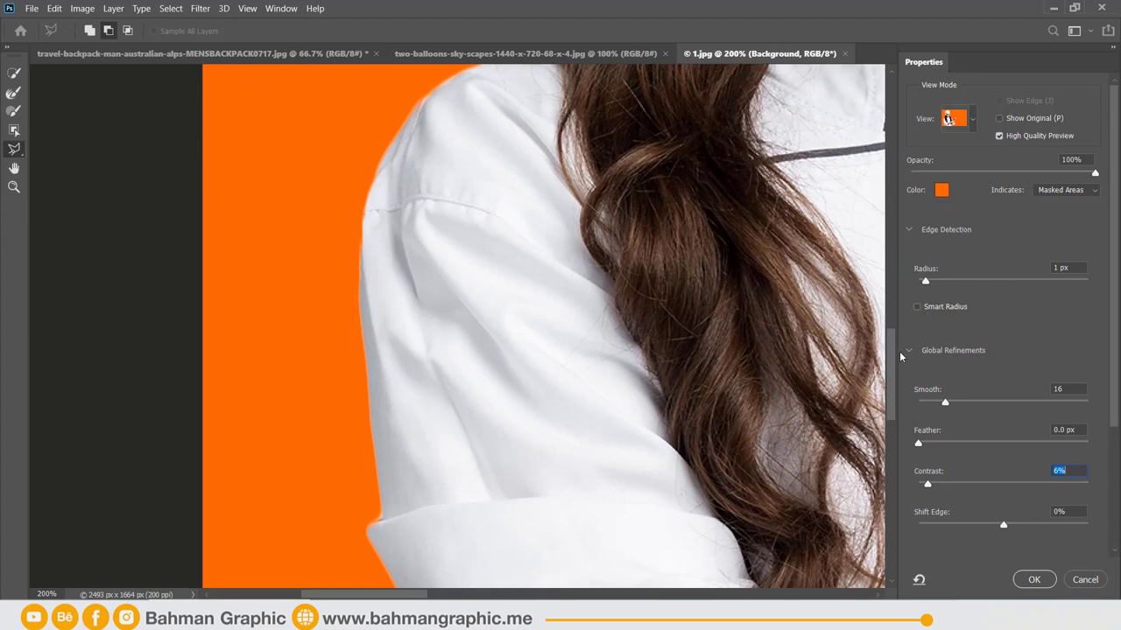
pyautogui.scroll(3, 893, 350)
pyautogui.scroll(2, 893, 350)
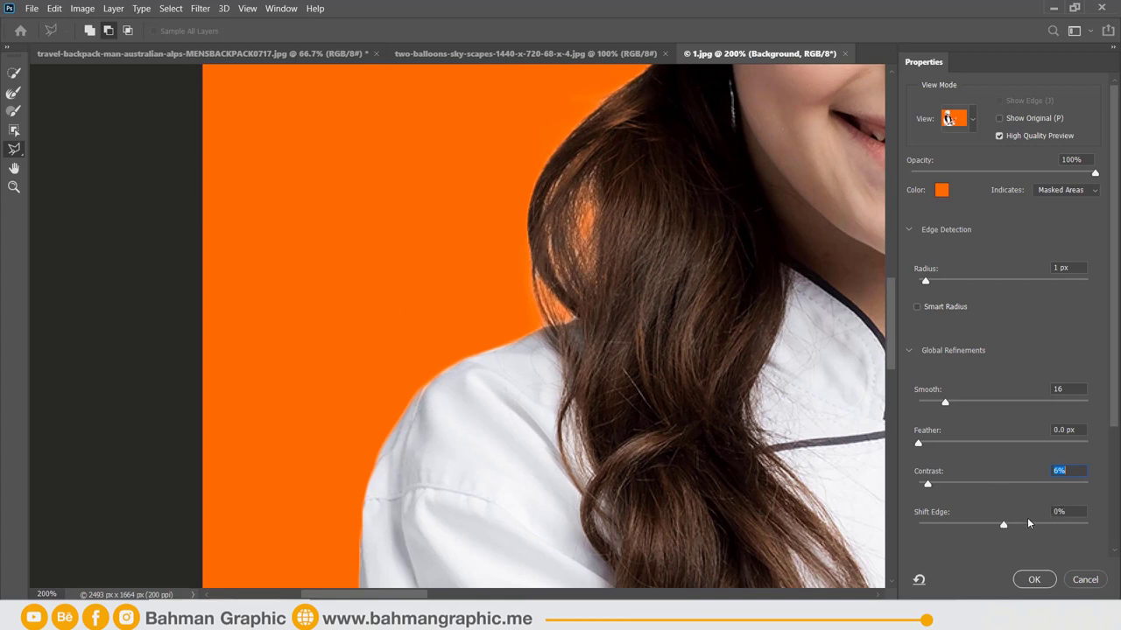
pyautogui.moveTo(1004, 525); pyautogui.dragTo(1076, 523)
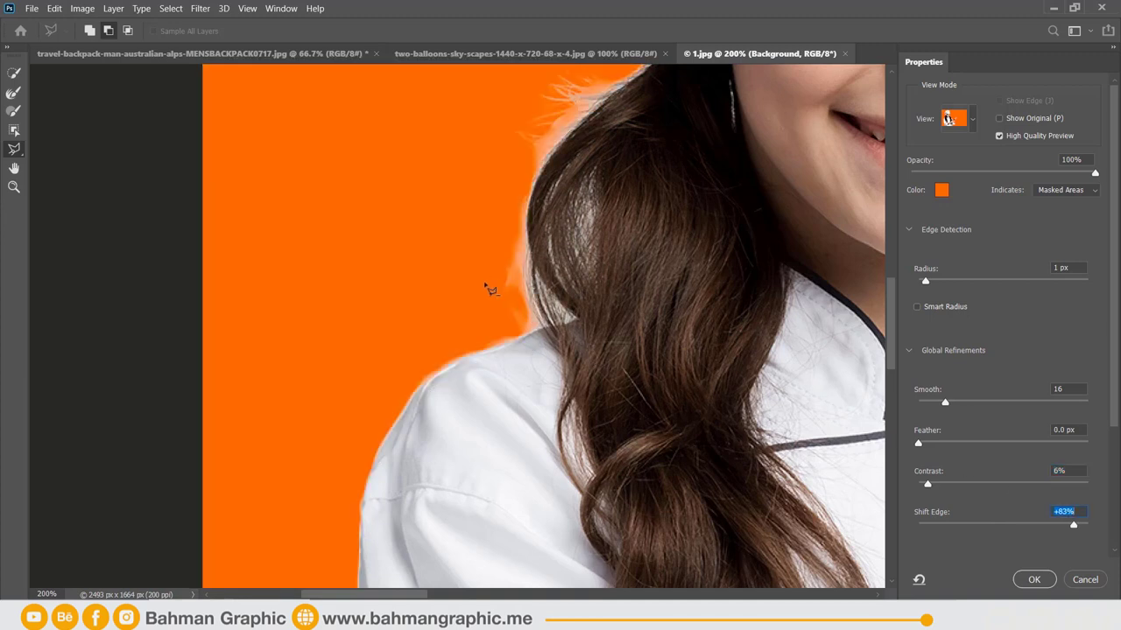
pyautogui.moveTo(1028, 522); pyautogui.dragTo(919, 525)
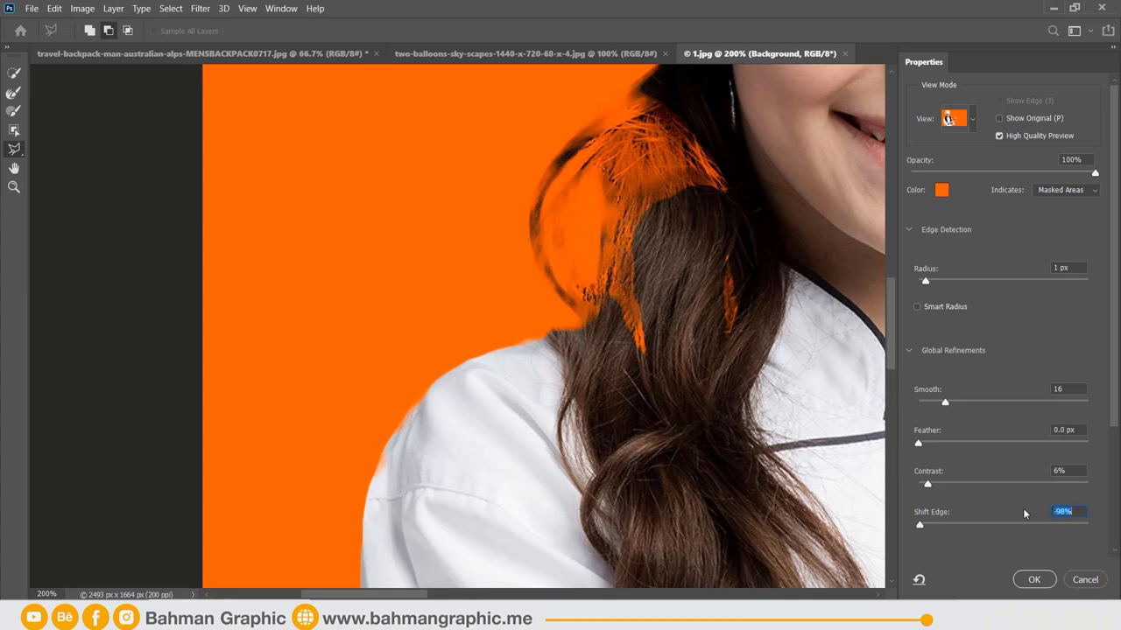
pyautogui.write('0')
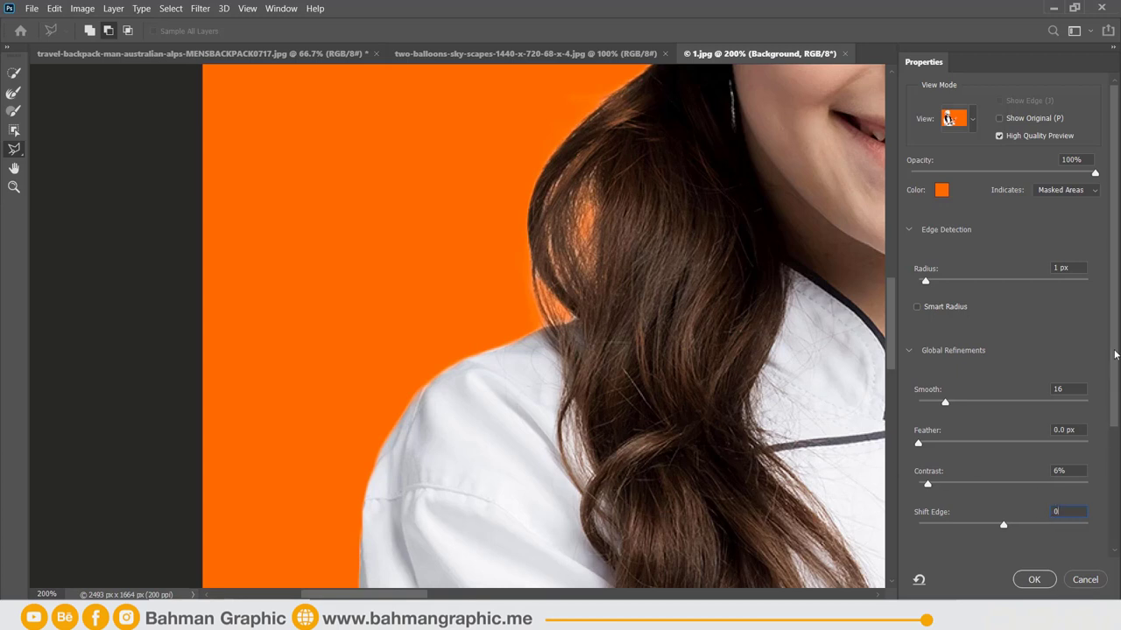
# Enable Decontaminate Colors to remove orange fringing from the hair edge.
pyautogui.scroll(-3, 1111, 403)
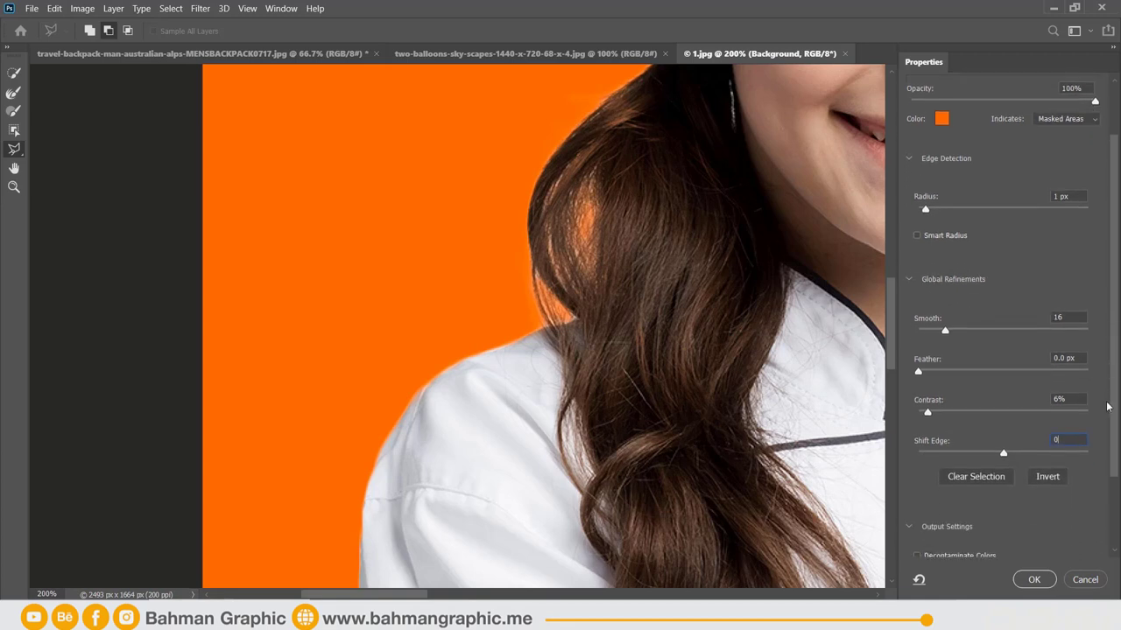
pyautogui.scroll(-2, 1101, 464)
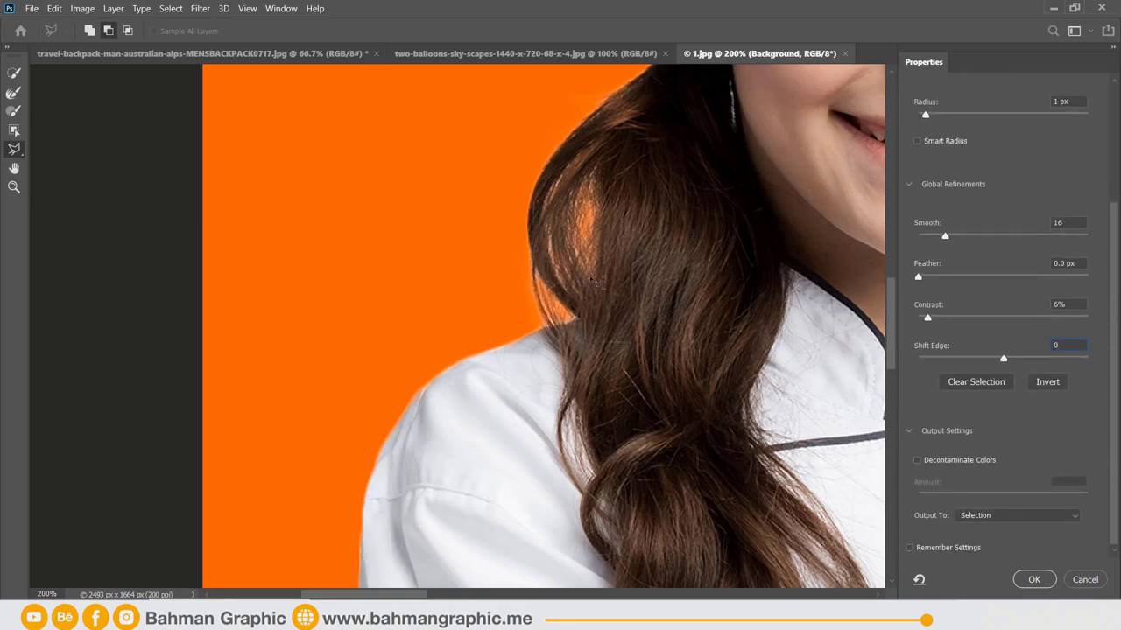
pyautogui.hotkey('ctrl', '+')
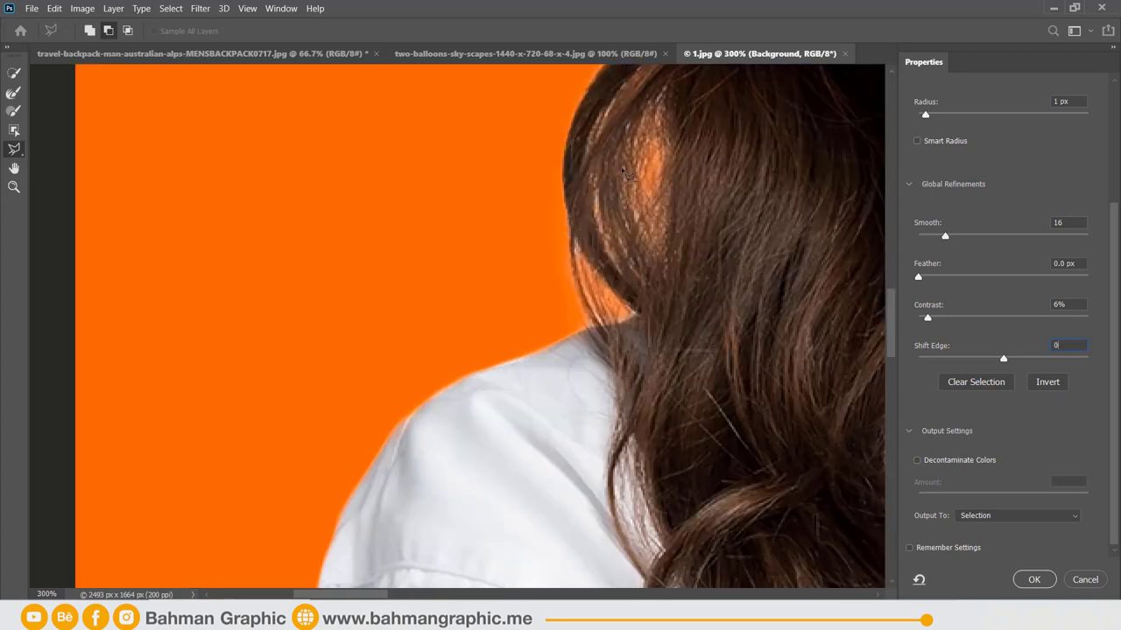
pyautogui.click(931, 462)
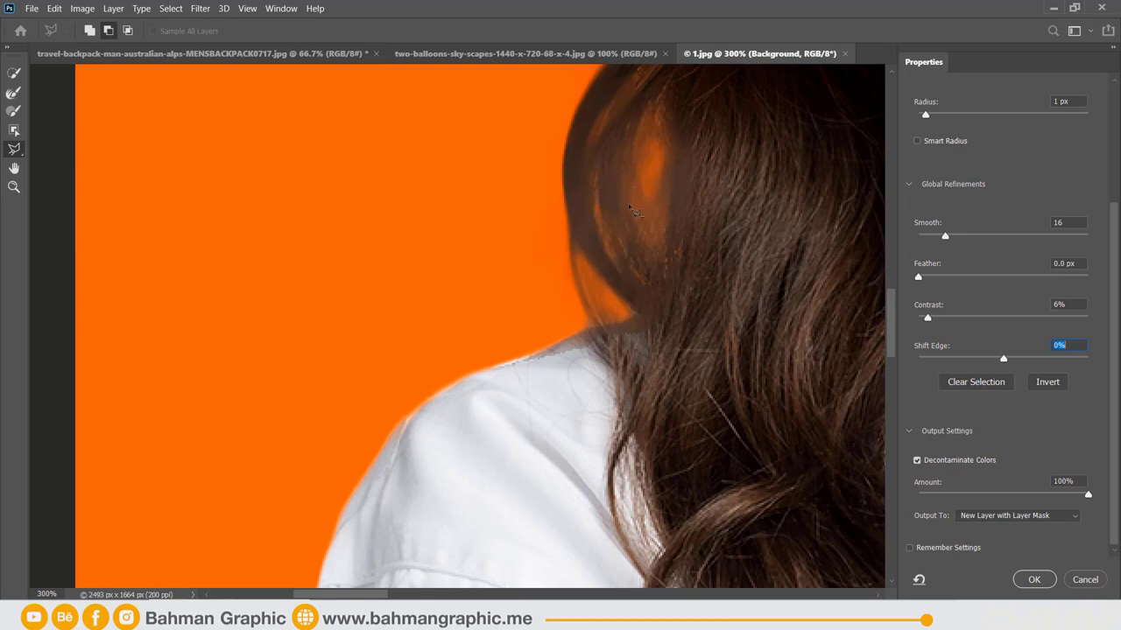
# Set the decontamination Amount to 100% and Smooth to 25.
pyautogui.hotkey('ctrl', '-')
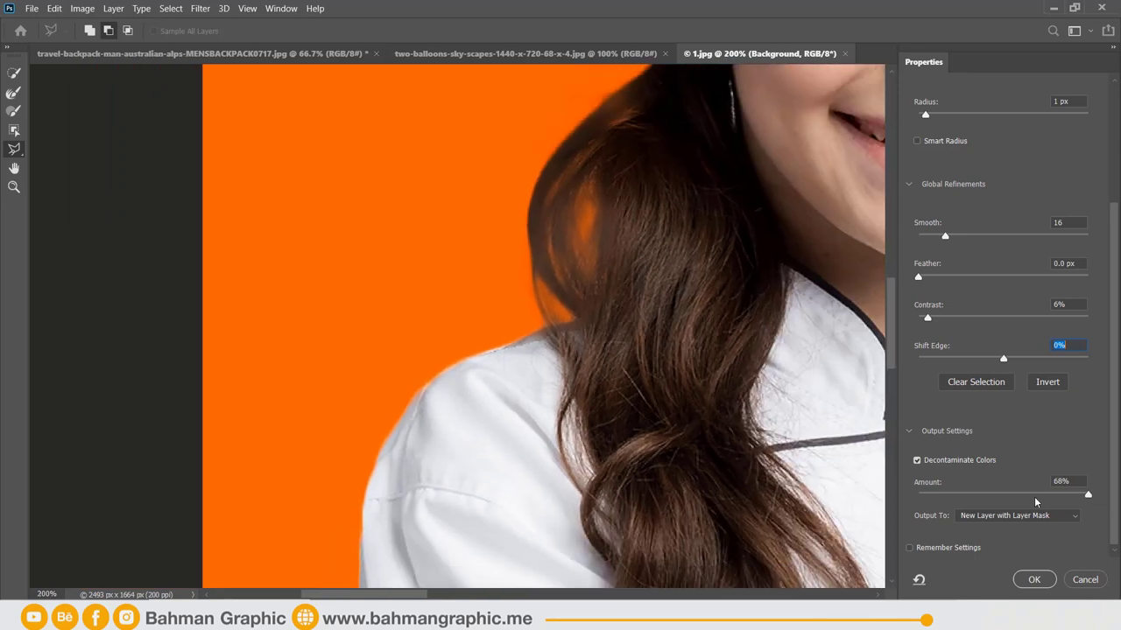
pyautogui.click(1034, 496)
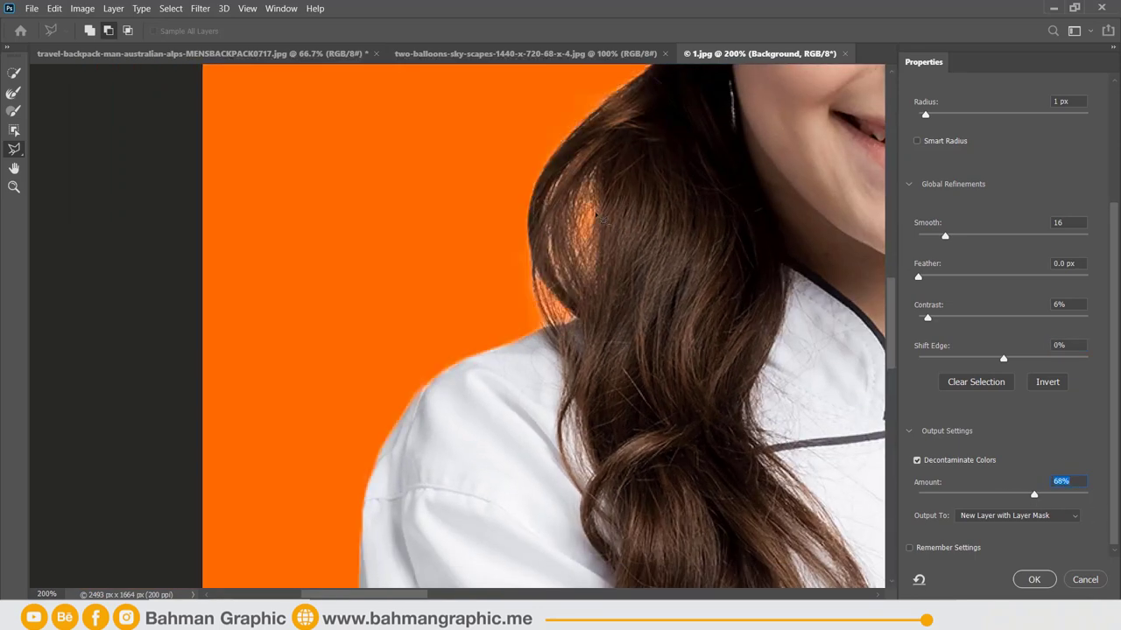
pyautogui.hotkey('ctrl', '+')
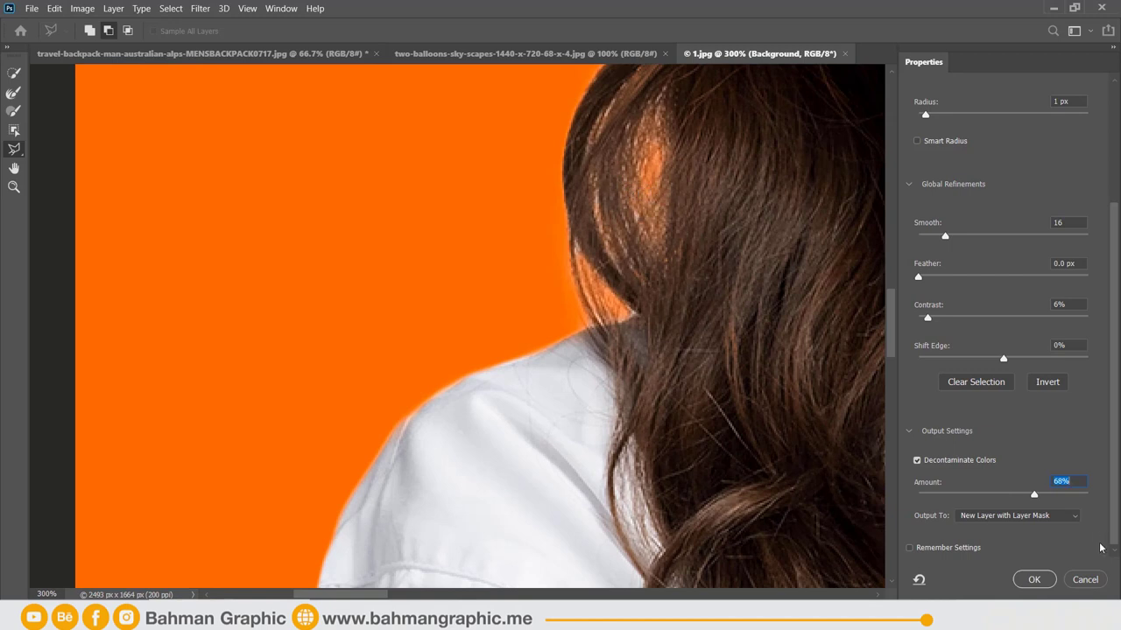
pyautogui.click(1068, 495)
pyautogui.moveTo(1072, 494); pyautogui.dragTo(1094, 501)
pyautogui.hotkey('ctrl', '-')
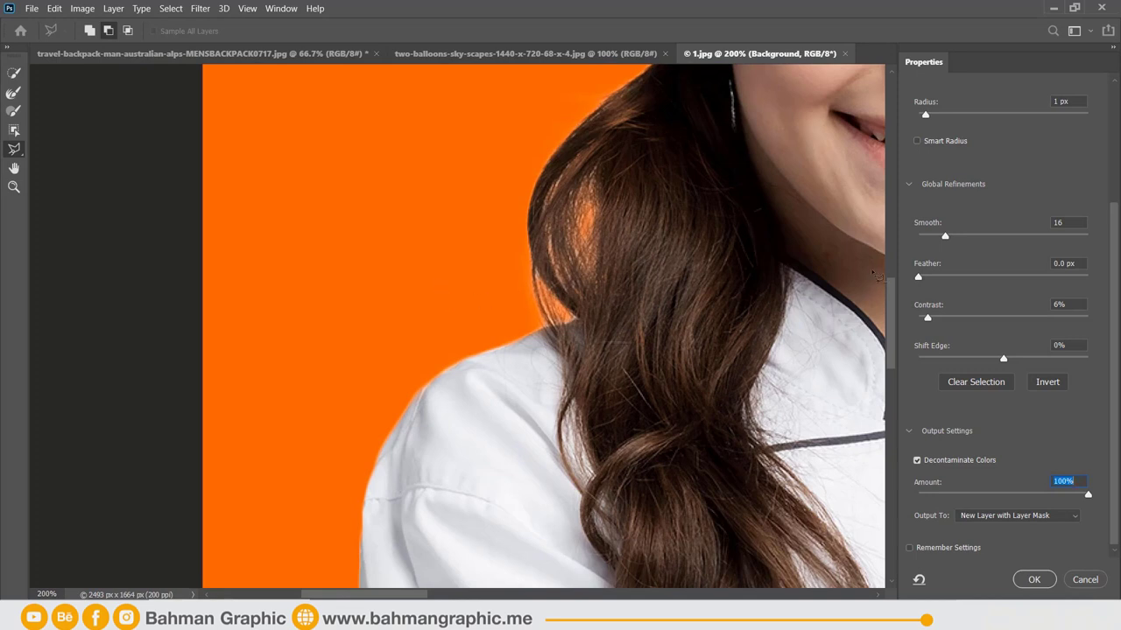
pyautogui.click(960, 238)
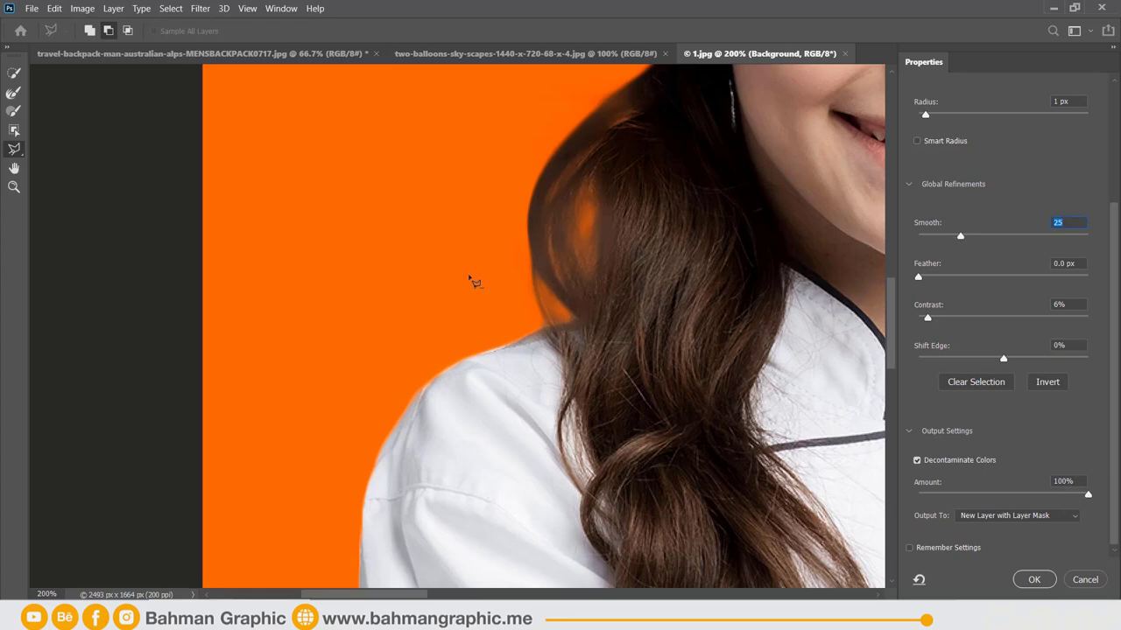
# Zoom to 300% on the pointing hand.
pyautogui.scroll(-3, 531, 230)
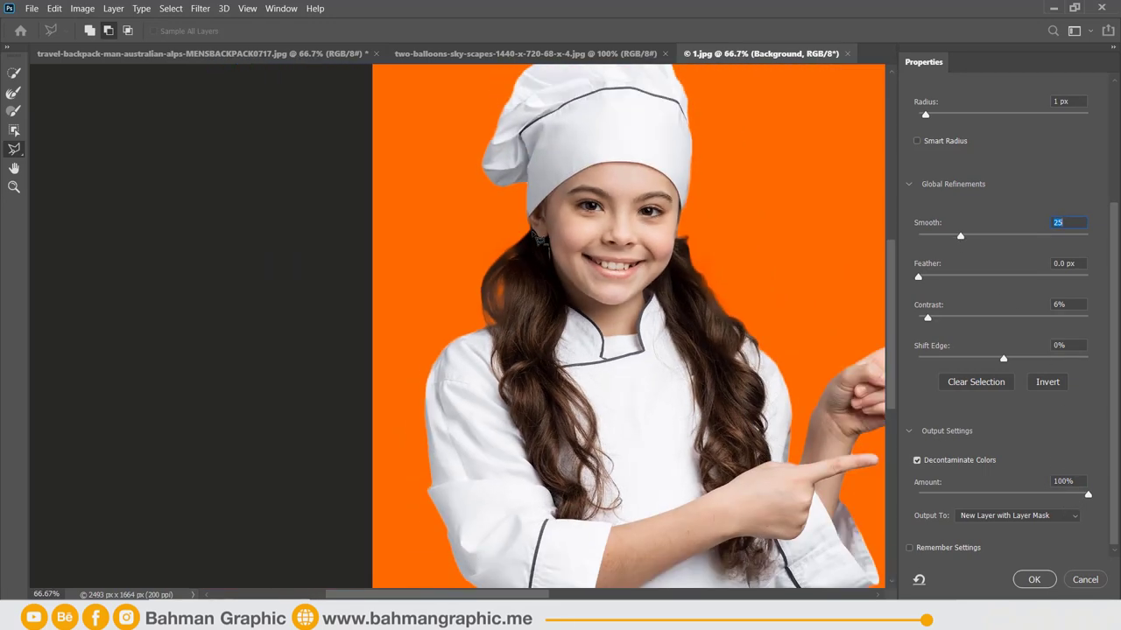
pyautogui.scroll(-1, 540, 239)
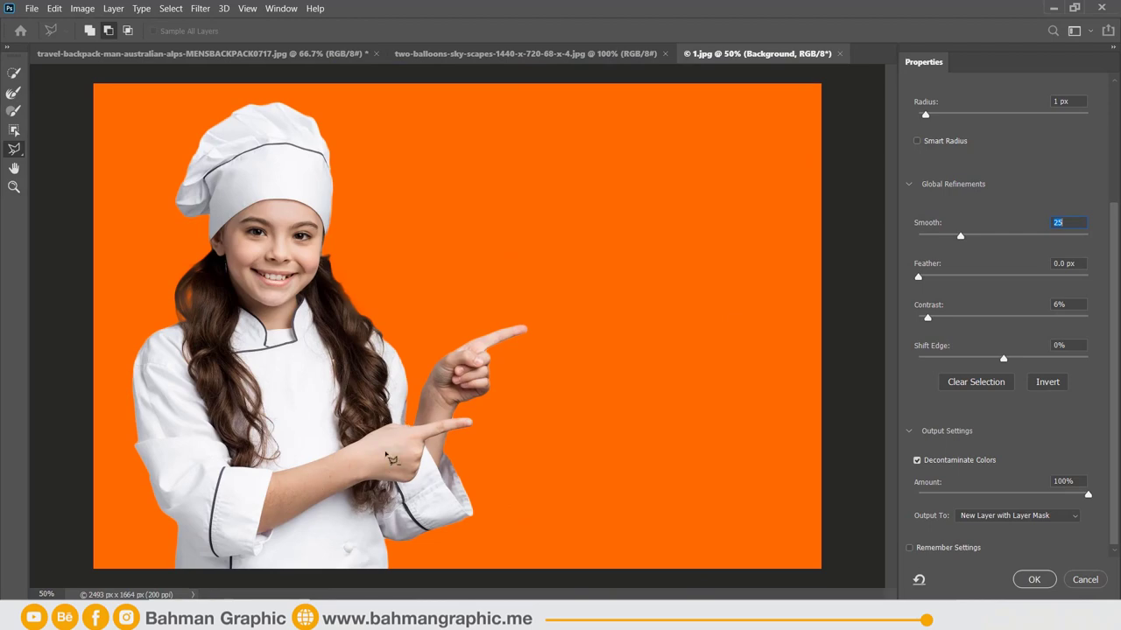
pyautogui.scroll(1, 469, 385)
pyautogui.scroll(1, 499, 429)
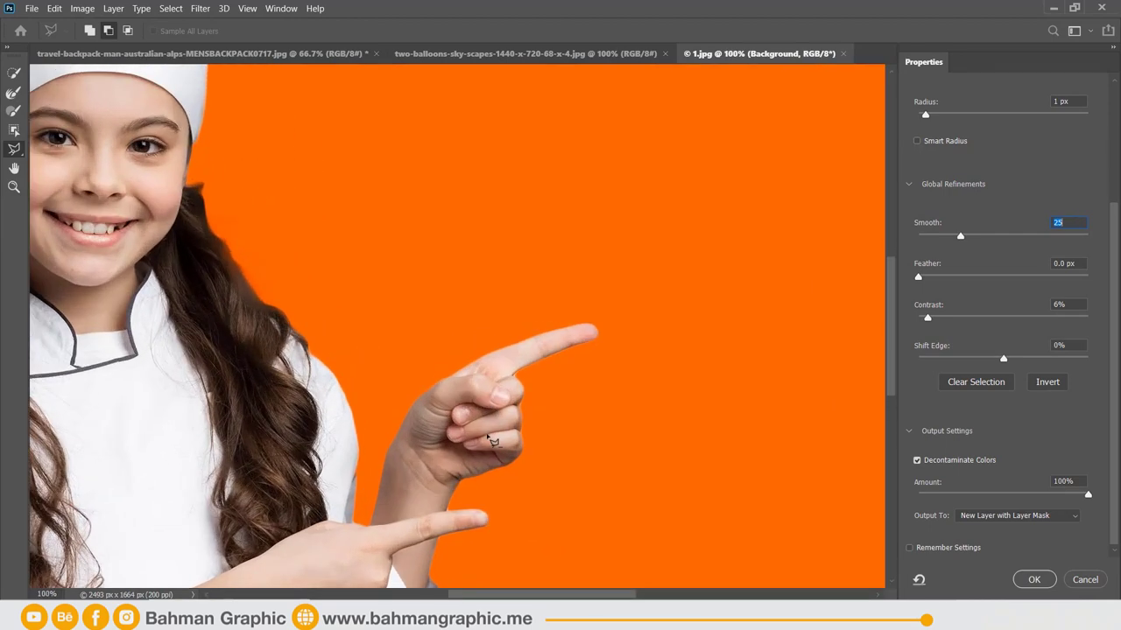
pyautogui.scroll(1, 528, 476)
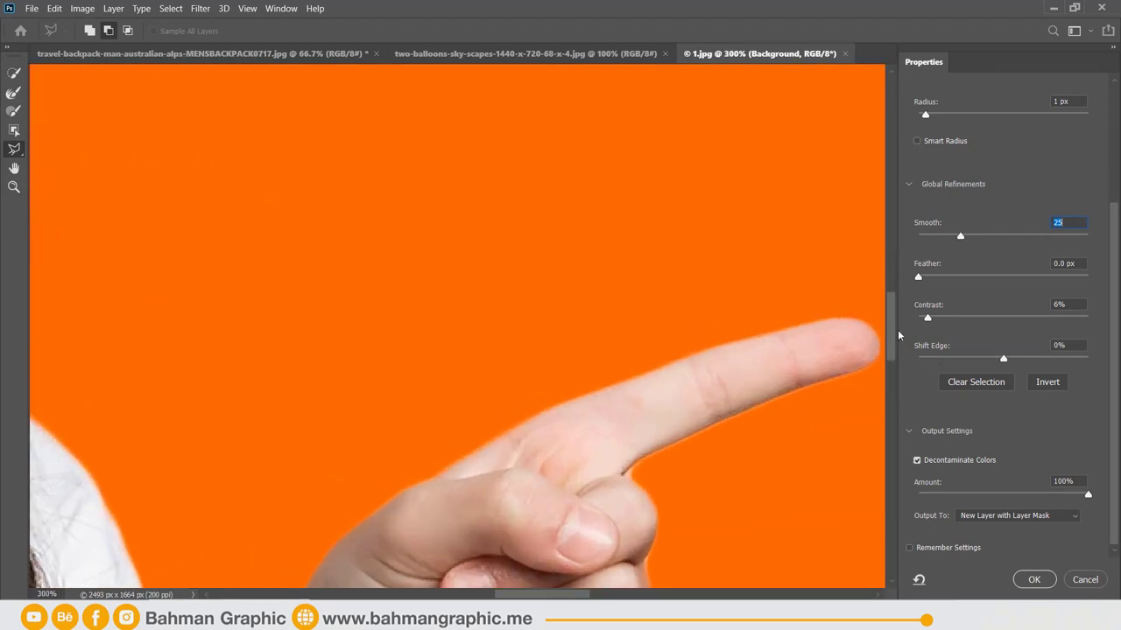
pyautogui.hotkey('ctrl', '+')
pyautogui.scroll(-3, 890, 382)
pyautogui.scroll(1, 887, 383)
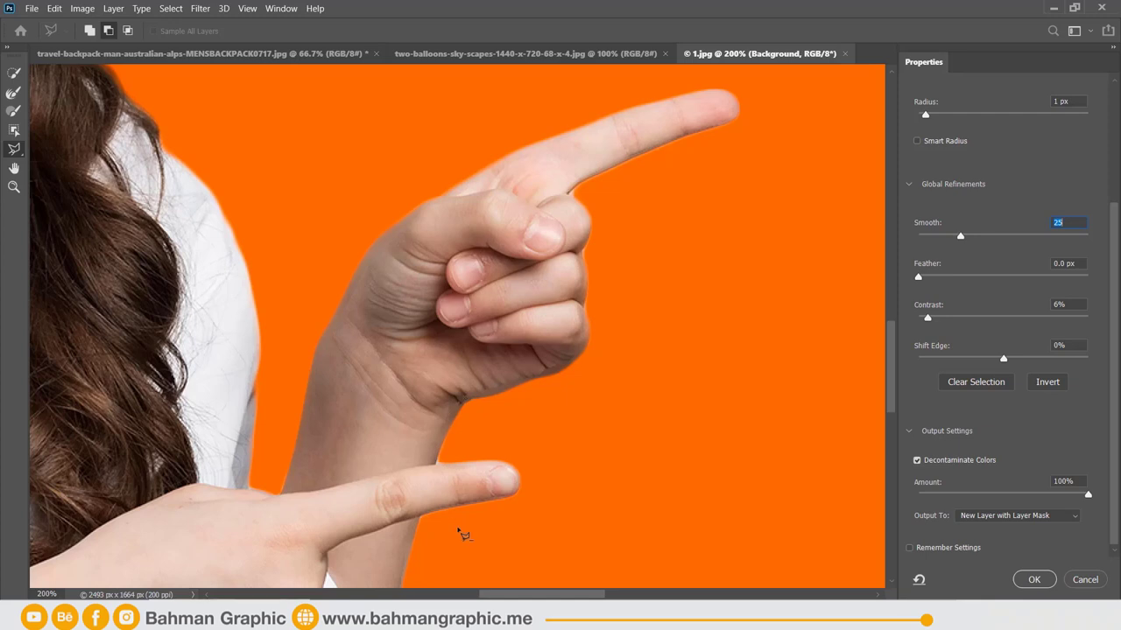
pyautogui.hotkey('ctrl', '+')
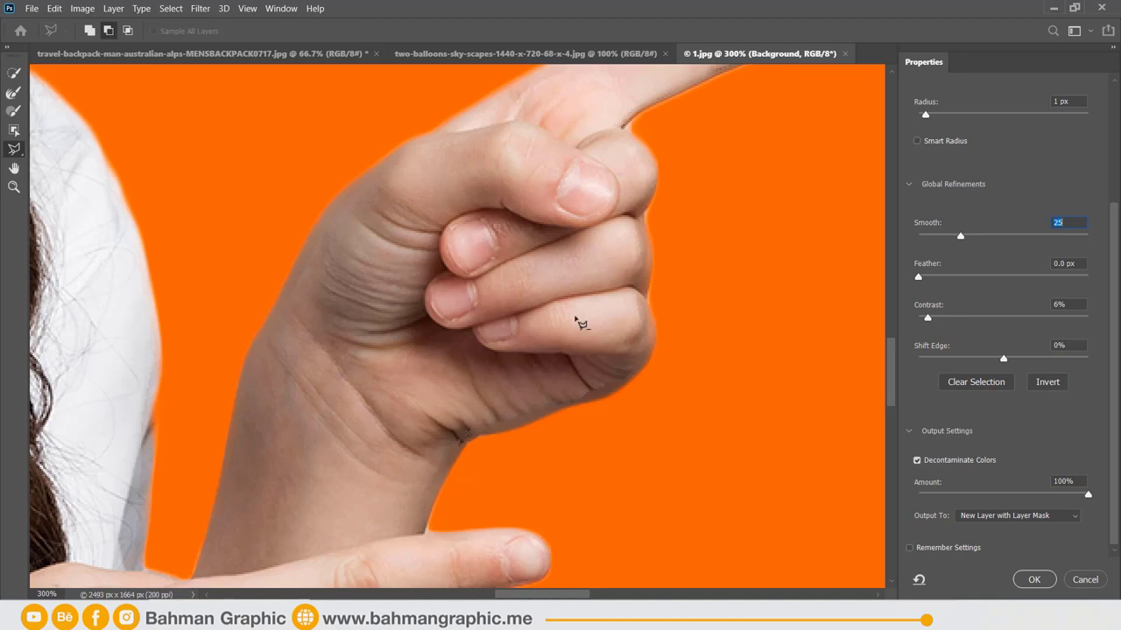
# Brush along the fingertip edge to clean up the cutout, then zoom out.
pyautogui.click(631, 127)
pyautogui.moveTo(627, 135); pyautogui.dragTo(661, 125)
pyautogui.moveTo(636, 114)
pyautogui.mouseDown()
pyautogui.moveTo(629, 135)
pyautogui.moveTo(677, 128)
pyautogui.mouseUp()
pyautogui.hotkey('ctrl', '-')
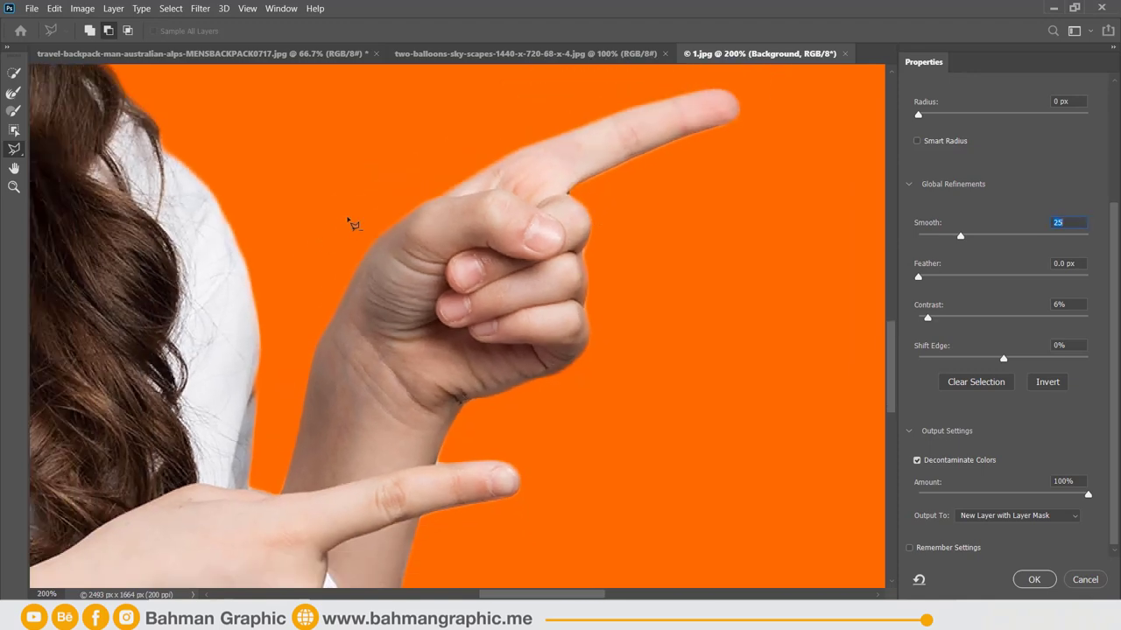
pyautogui.hotkey('ctrl', '-')
pyautogui.hotkey('ctrl', '-')
pyautogui.hotkey('ctrl', '-')
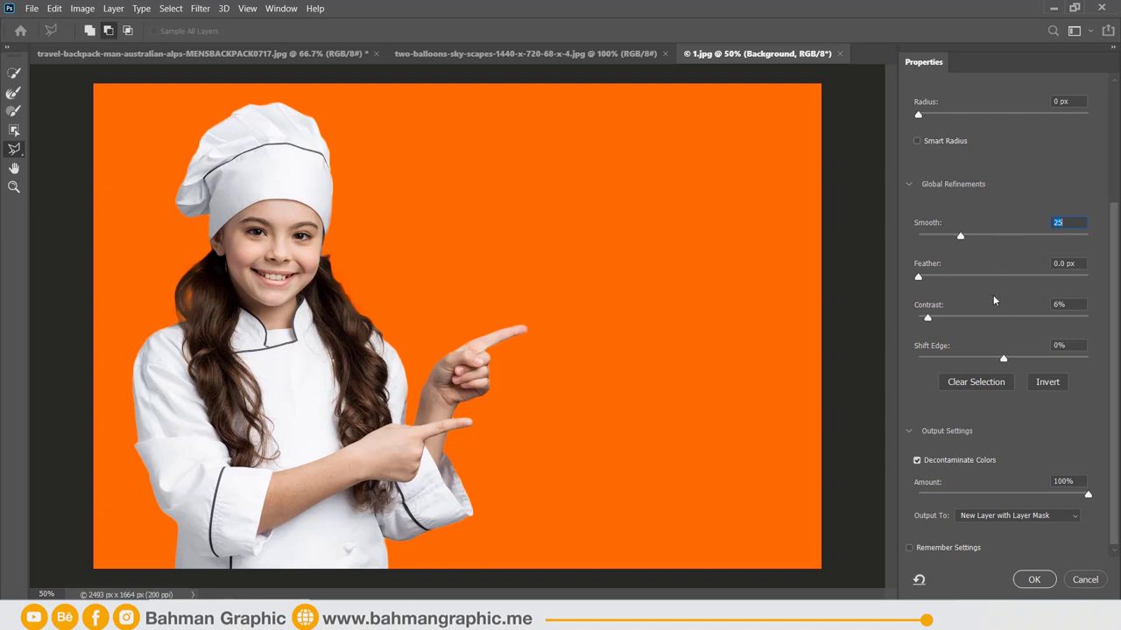
# Output to New Layer with Layer Mask, with Remember Settings on, and apply the refinement.
pyautogui.scroll(-1, 993, 300)
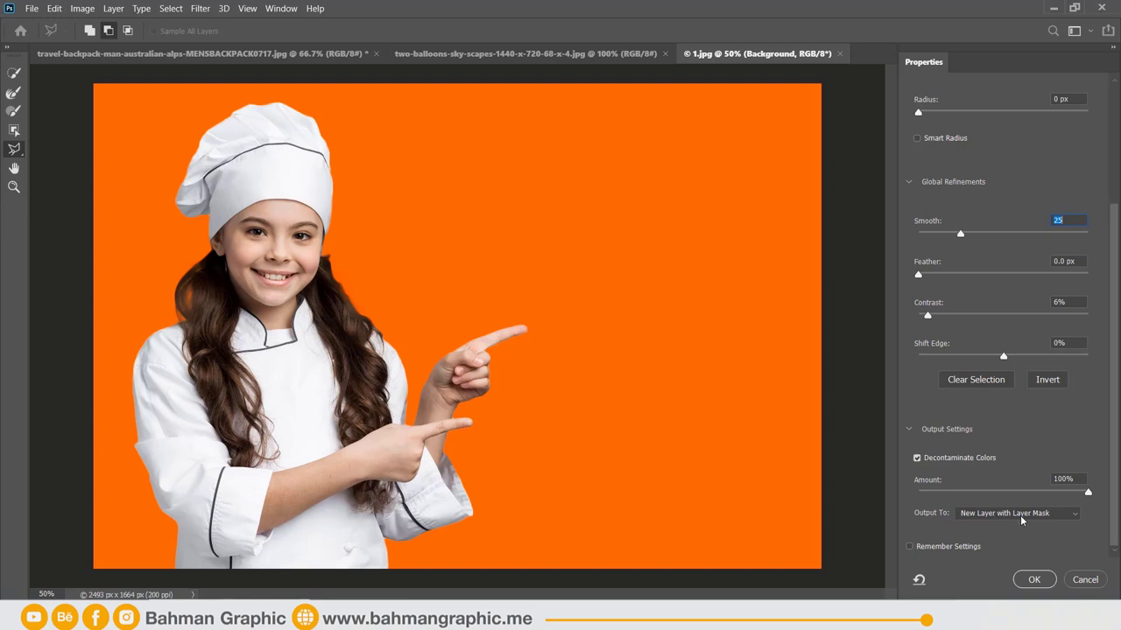
pyautogui.click(1020, 515)
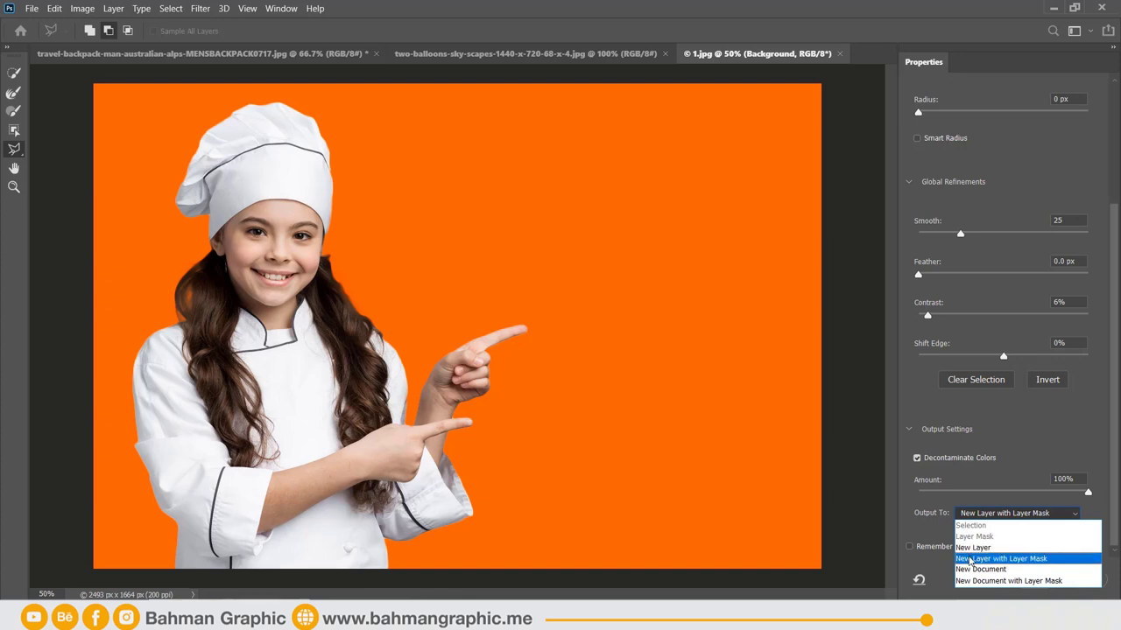
pyautogui.click(969, 558)
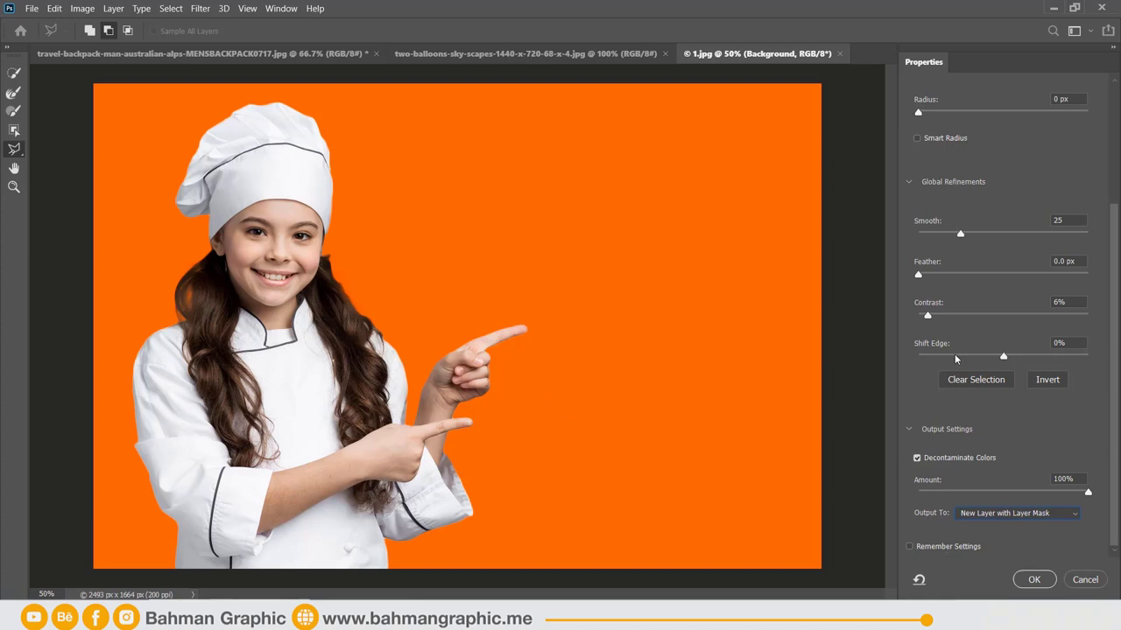
pyautogui.click(928, 548)
pyautogui.click(1021, 579)
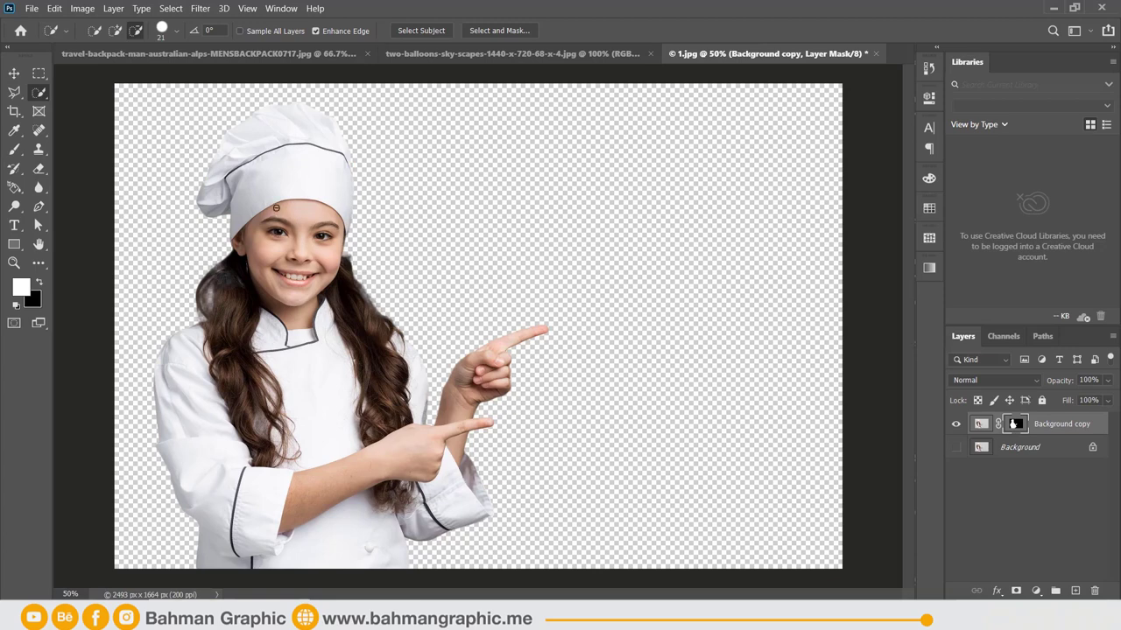
# Add a black (000000) Solid Color fill layer just above the Background, beneath the cutout.
pyautogui.click(1020, 448)
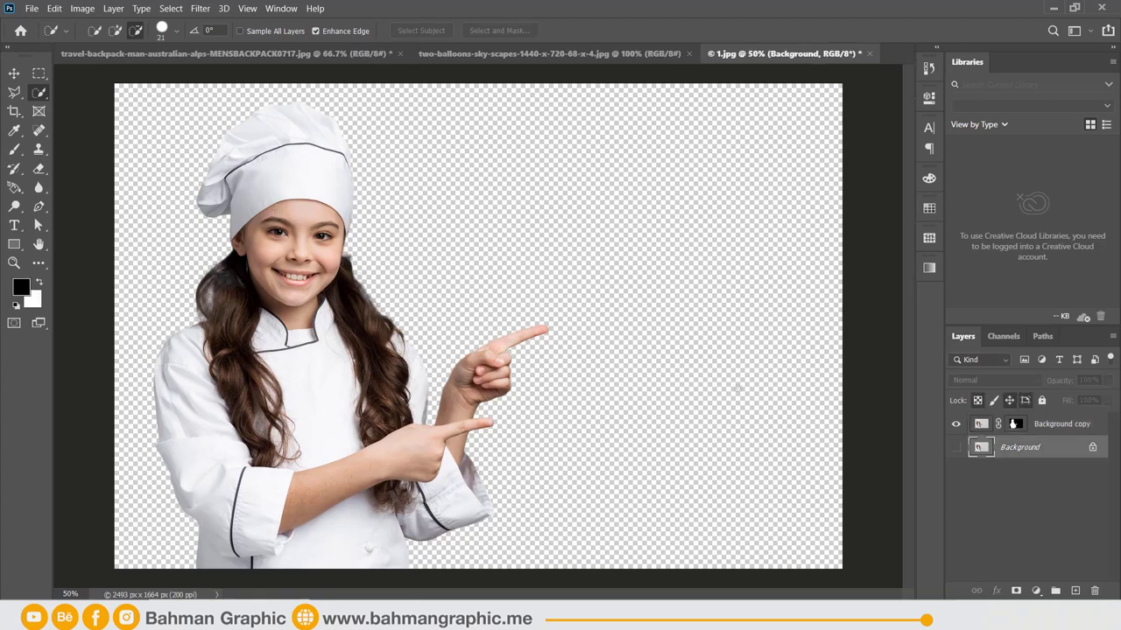
pyautogui.click(1036, 589)
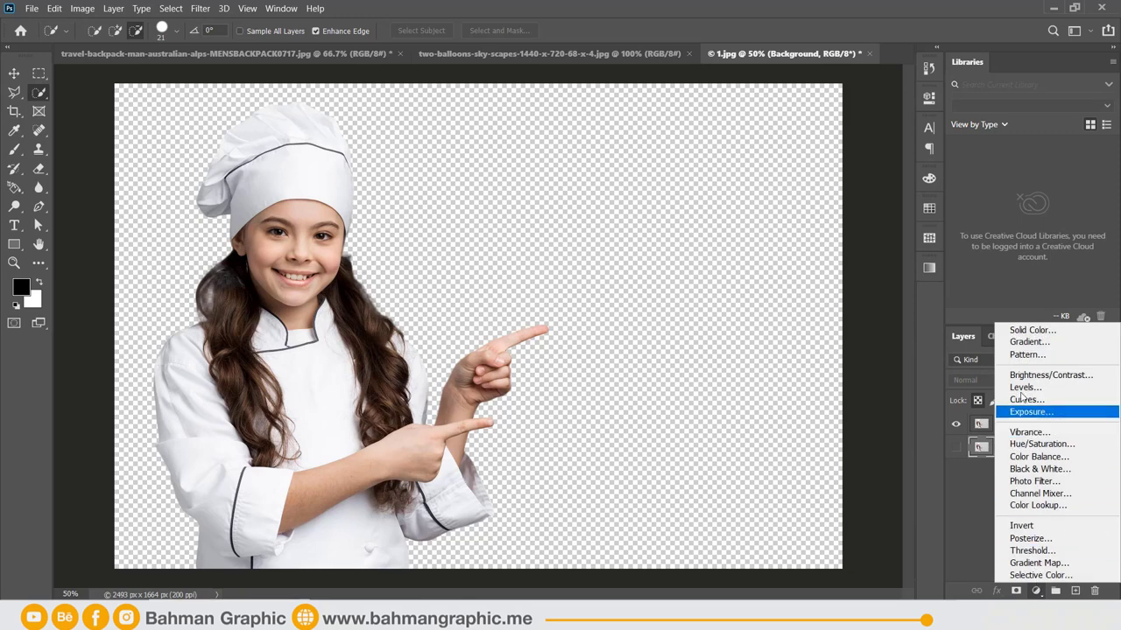
pyautogui.click(1021, 336)
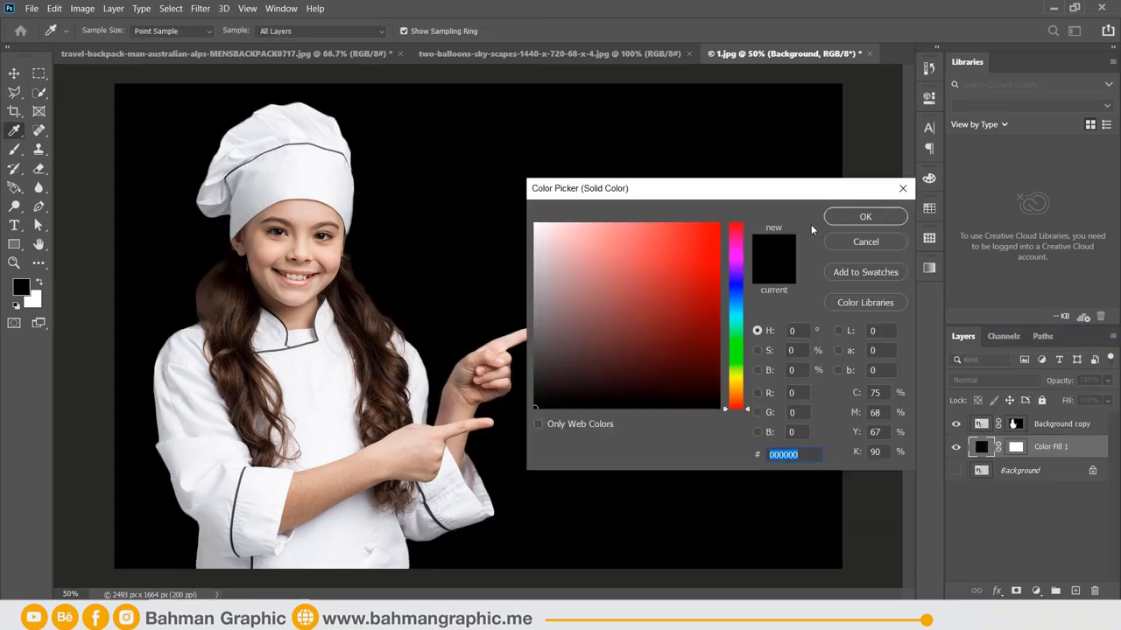
pyautogui.click(864, 218)
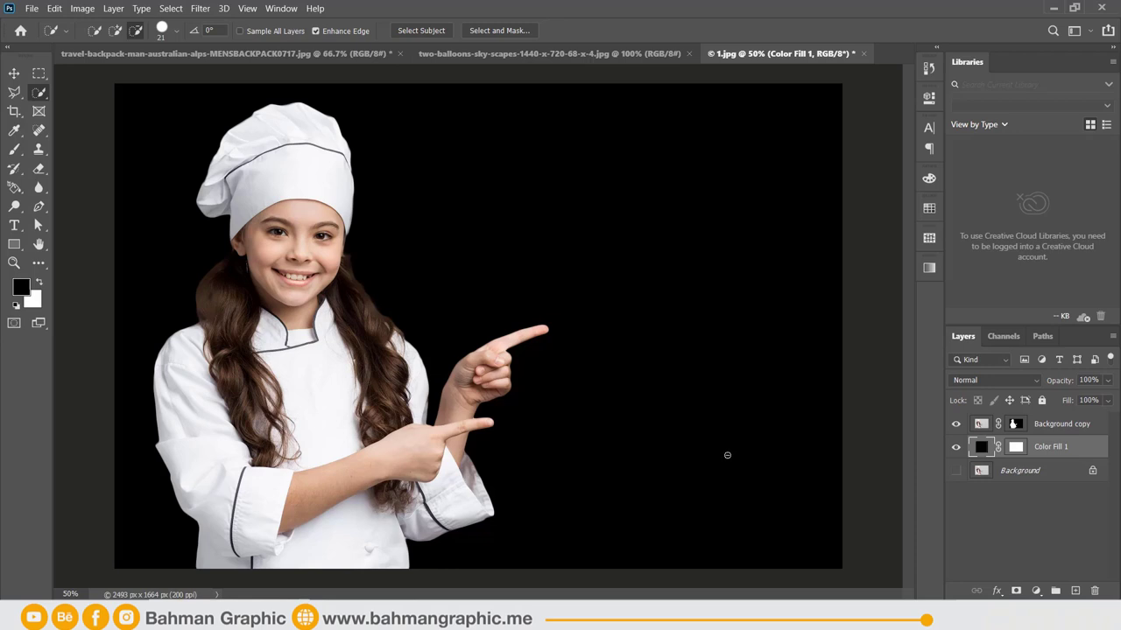
pyautogui.rightClick(37, 92)
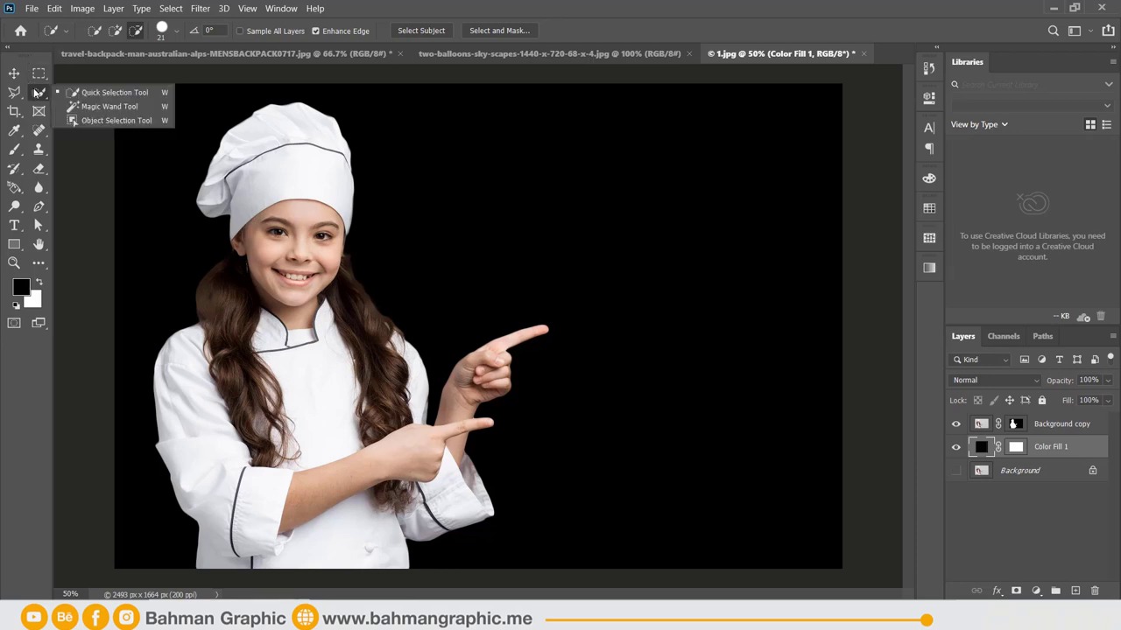